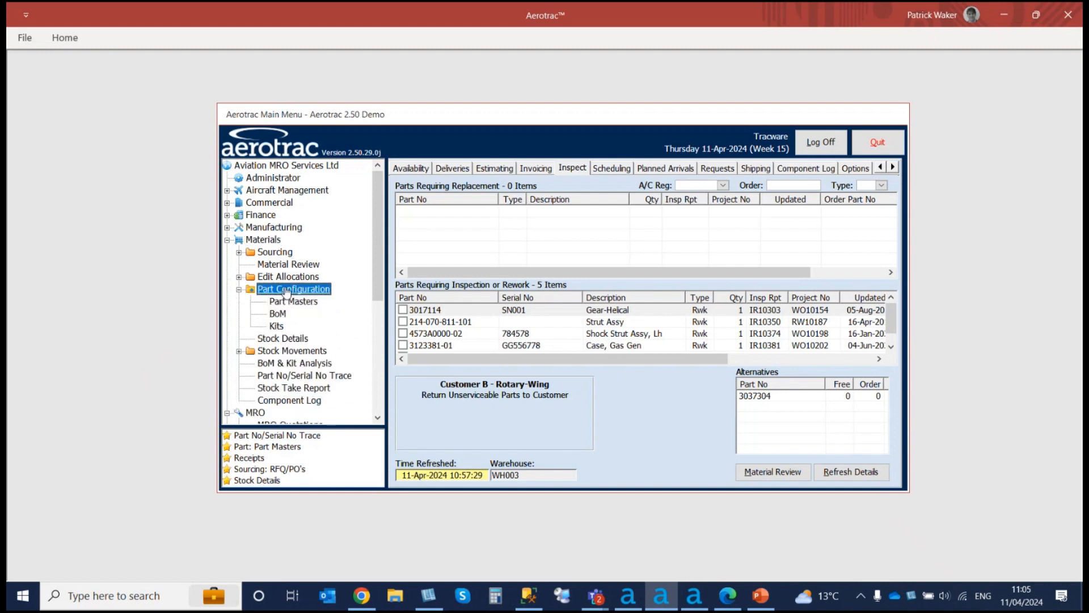
# Step: Open Part Masters and look up the EMBRAER 190 aircraft part record
pyautogui.doubleClick(306, 304)
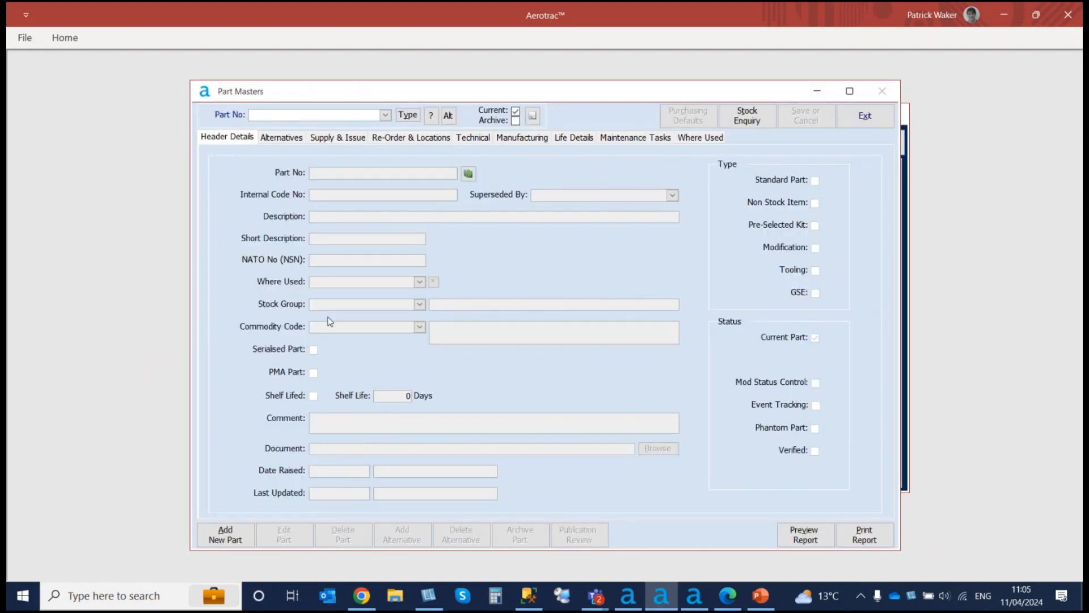
pyautogui.write('ebraer')
pyautogui.press('BackSpace')
pyautogui.press('BackSpace')
pyautogui.press('BackSpace')
pyautogui.press('BackSpace')
pyautogui.press('BackSpace')
pyautogui.write('mbr')
pyautogui.press('Return')
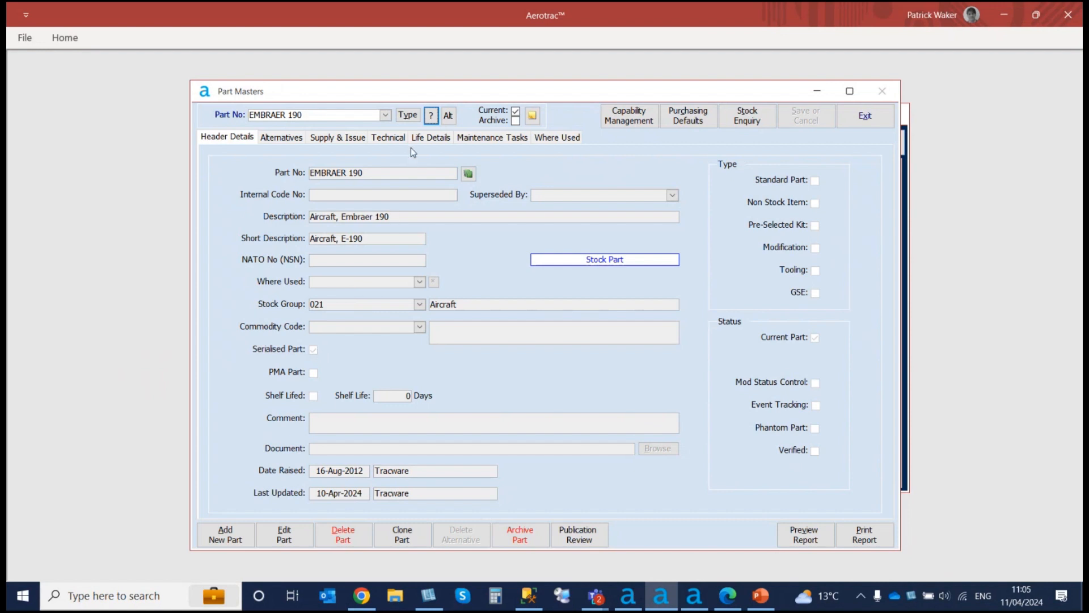
# Step: Review the EMBRAER 190's technical settings, life details and maintenance tasks, then close its part record
pyautogui.click(391, 137)
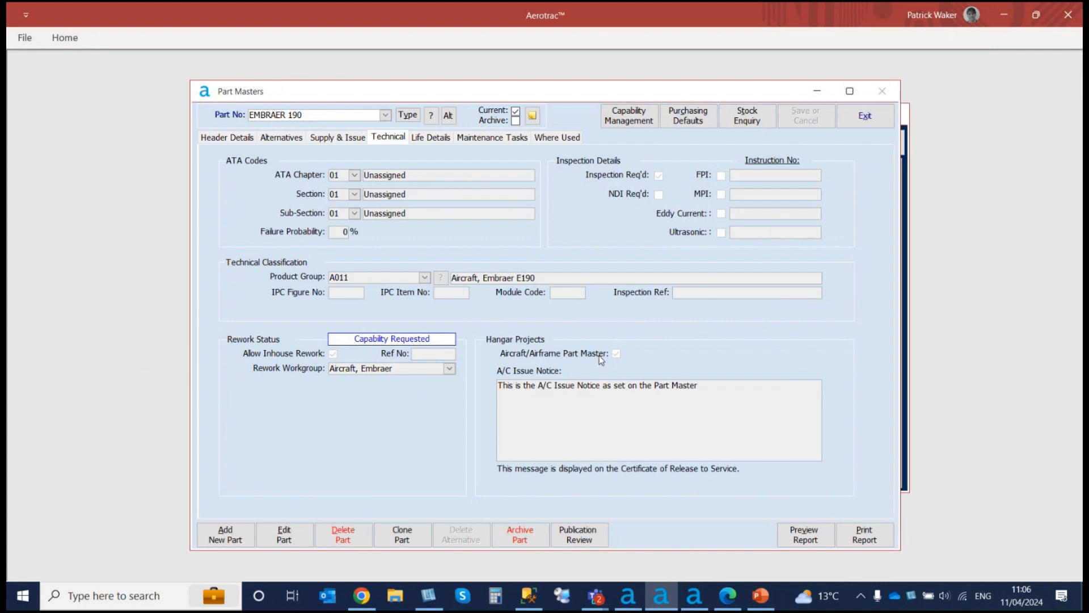
pyautogui.click(440, 140)
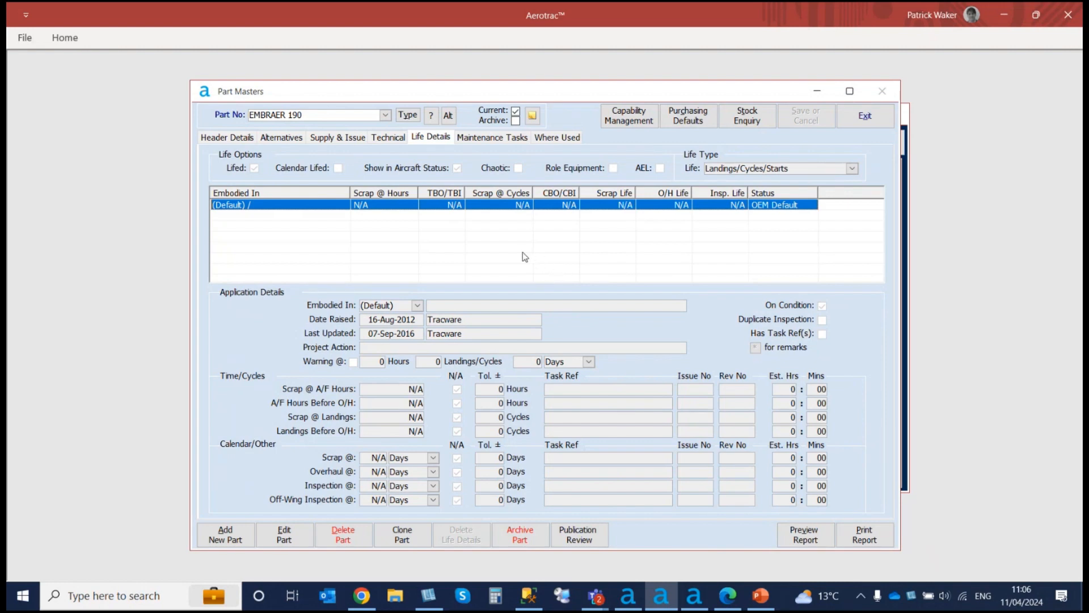
pyautogui.click(486, 141)
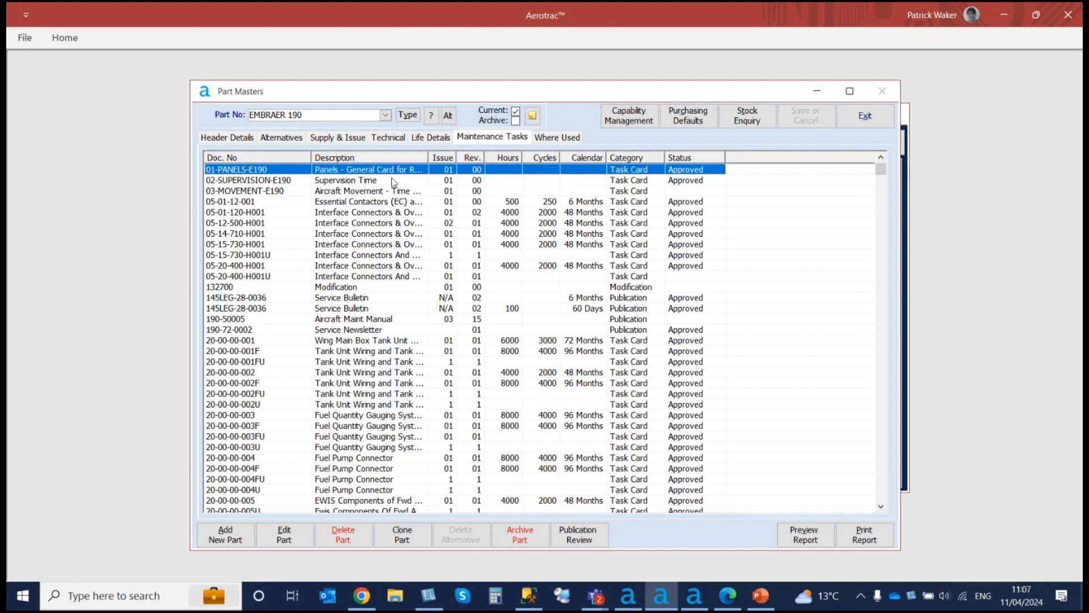
pyautogui.click(387, 139)
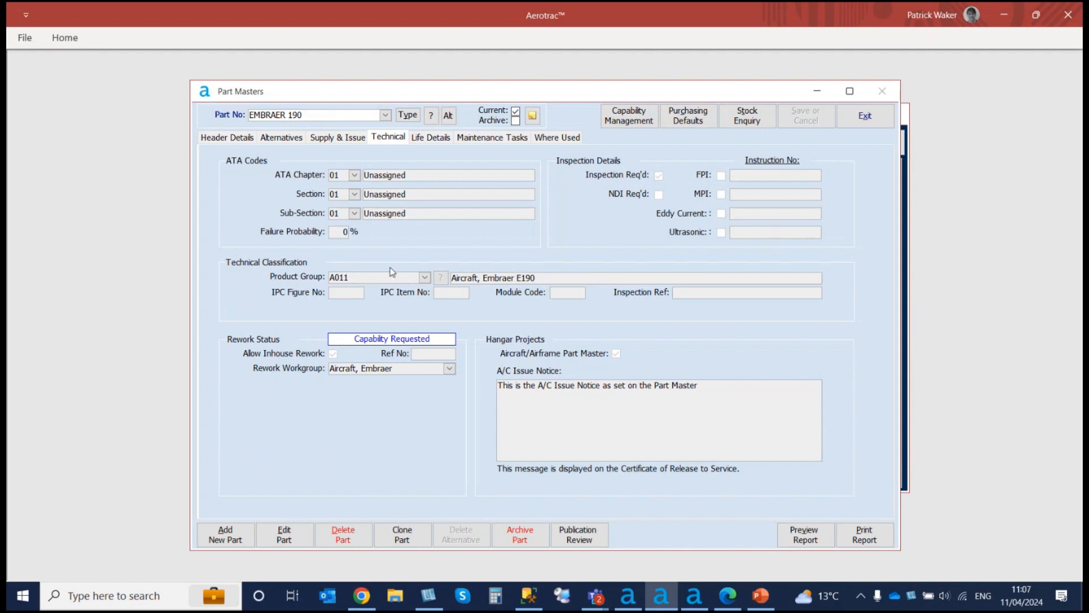
pyautogui.click(874, 121)
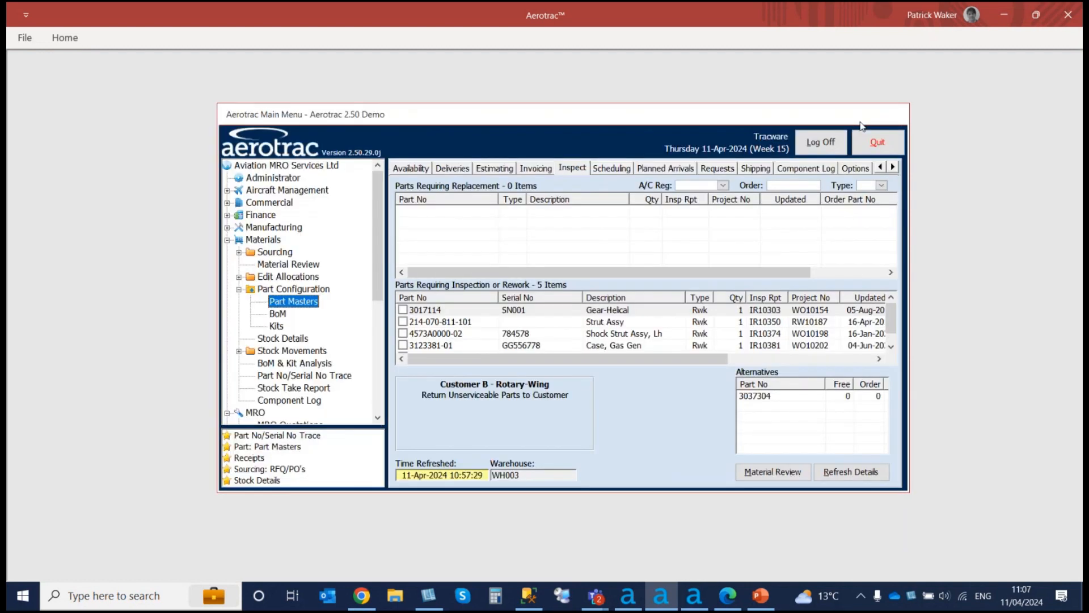
# Step: Switch to the Aerotrac Administrator module and open Fleet Details from the Aircraft Management setup
pyautogui.click(227, 239)
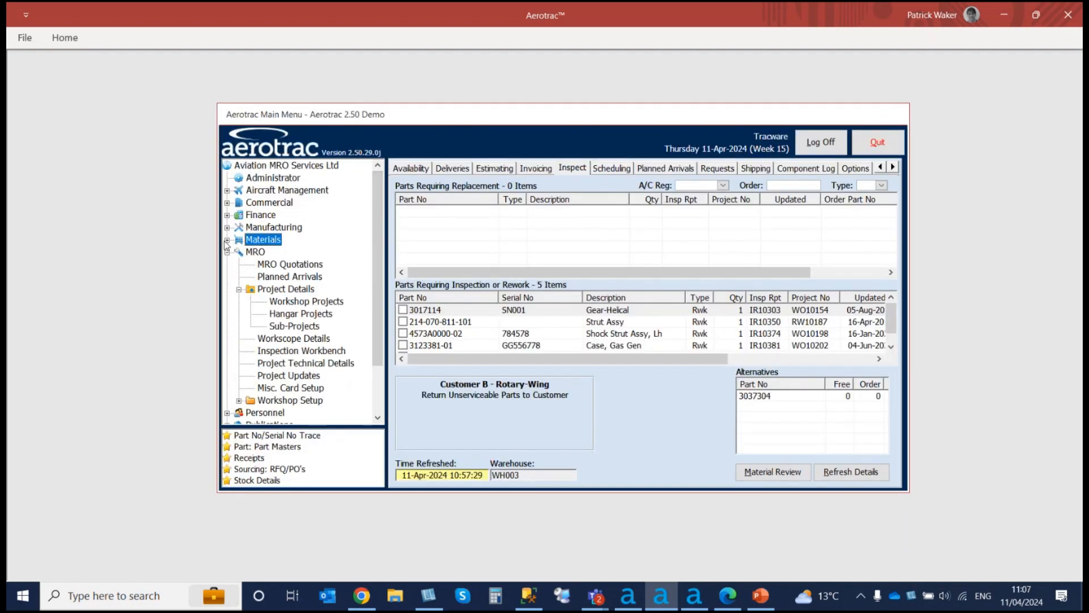
pyautogui.click(279, 179)
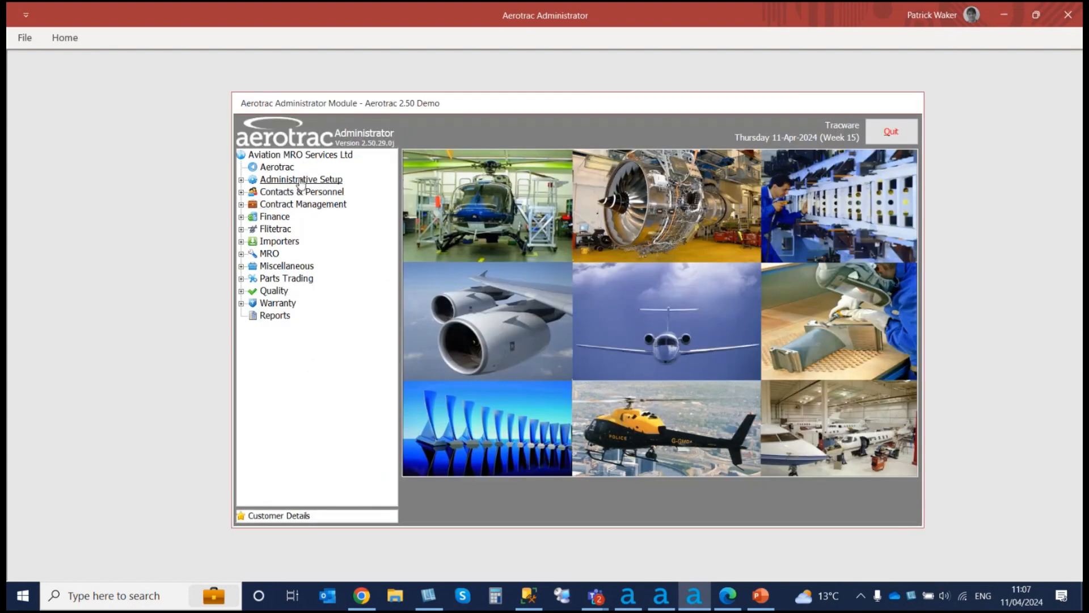
pyautogui.doubleClick(301, 180)
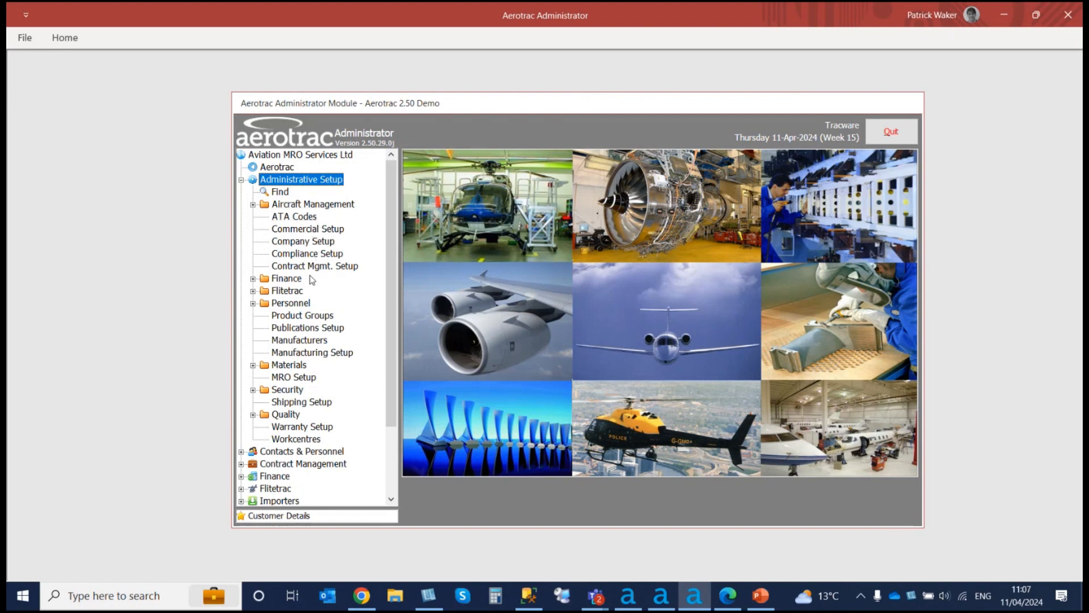
pyautogui.doubleClick(311, 206)
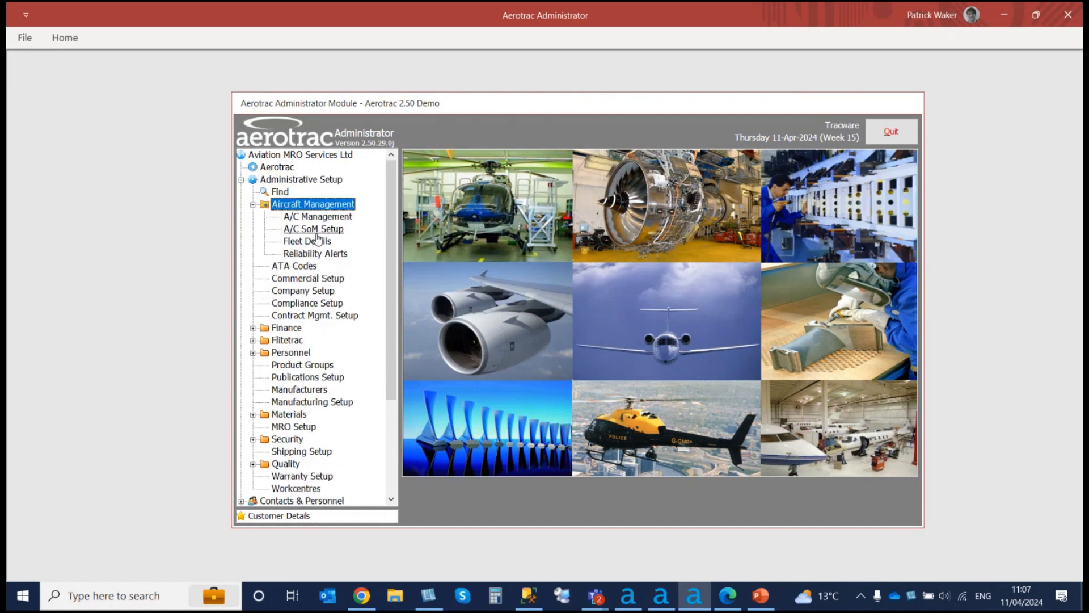
pyautogui.click(315, 242)
pyautogui.doubleClick(321, 242)
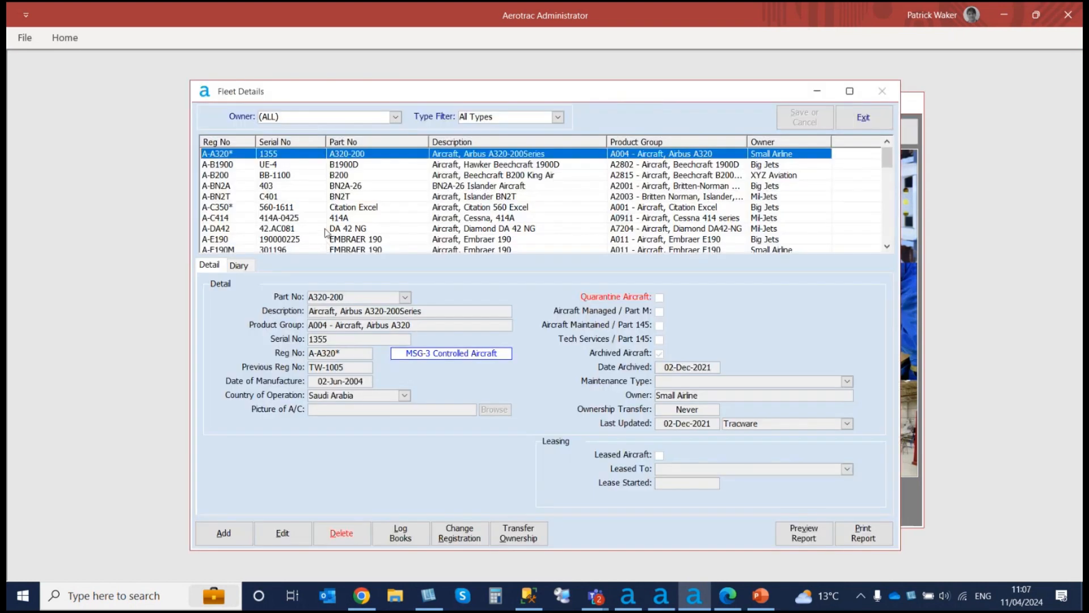
# Step: Check the Part M and Part 145 settings of aircraft A-E190, then close Fleet Details
pyautogui.click(253, 240)
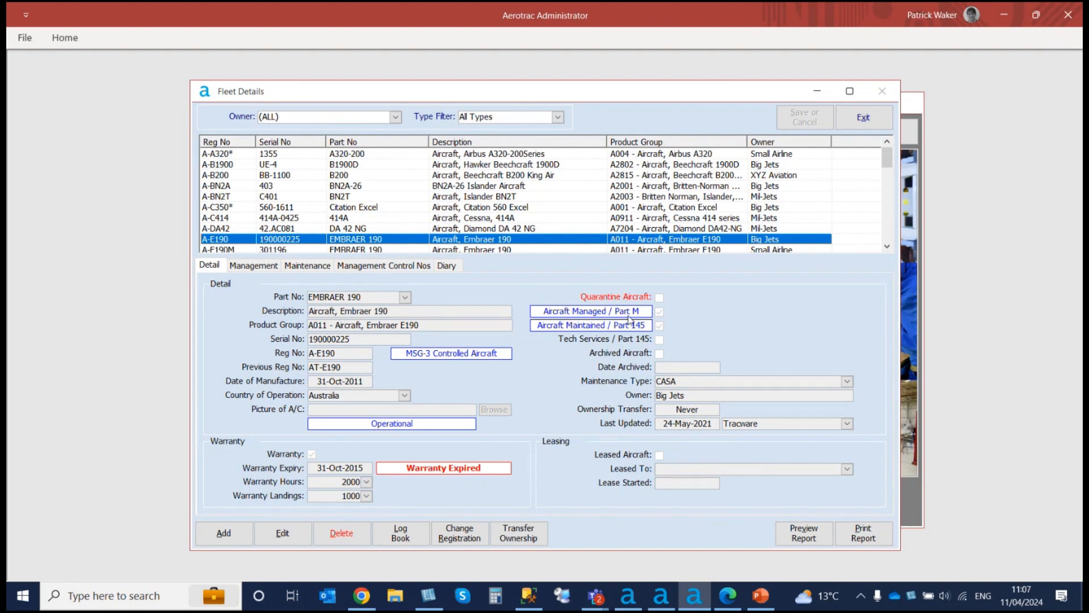
pyautogui.click(659, 326)
pyautogui.click(864, 119)
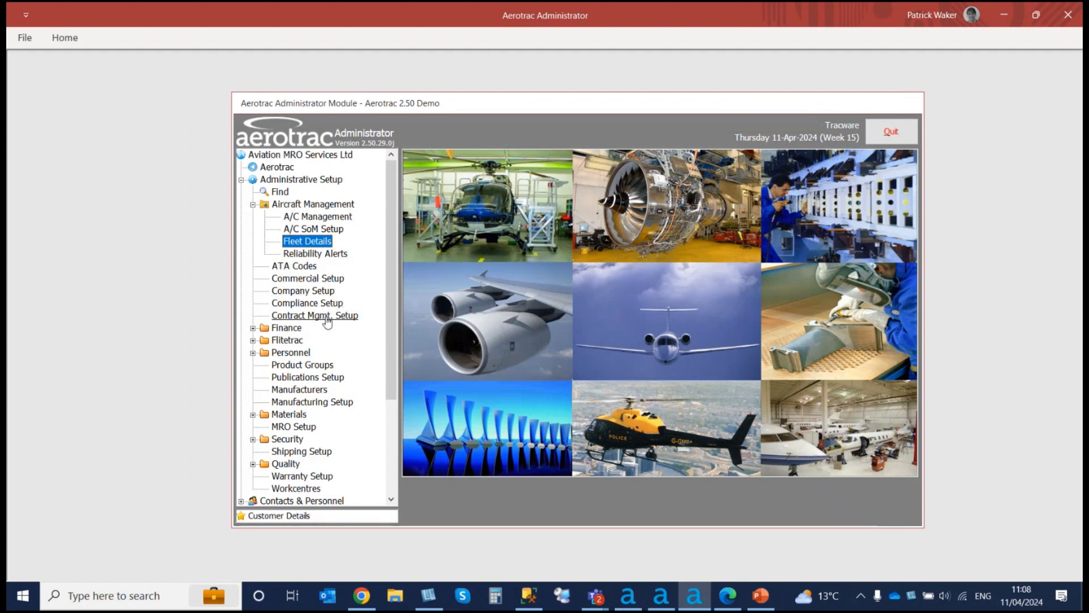
# Step: Open Quality Setup and examine the CASA aircraft maintenance type and its release statements, then close it
pyautogui.doubleClick(286, 464)
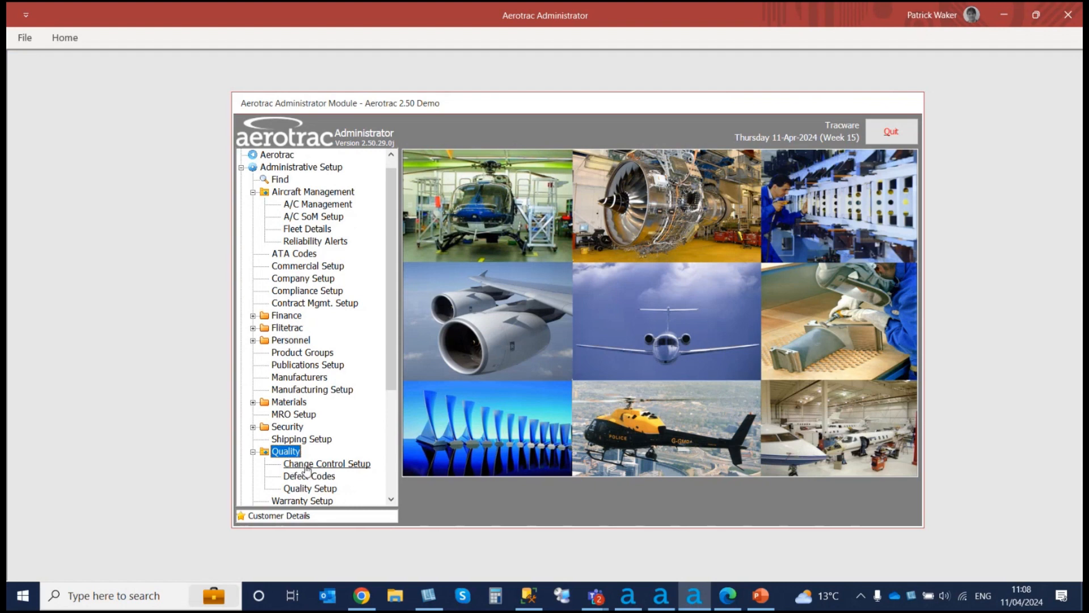
pyautogui.doubleClick(308, 489)
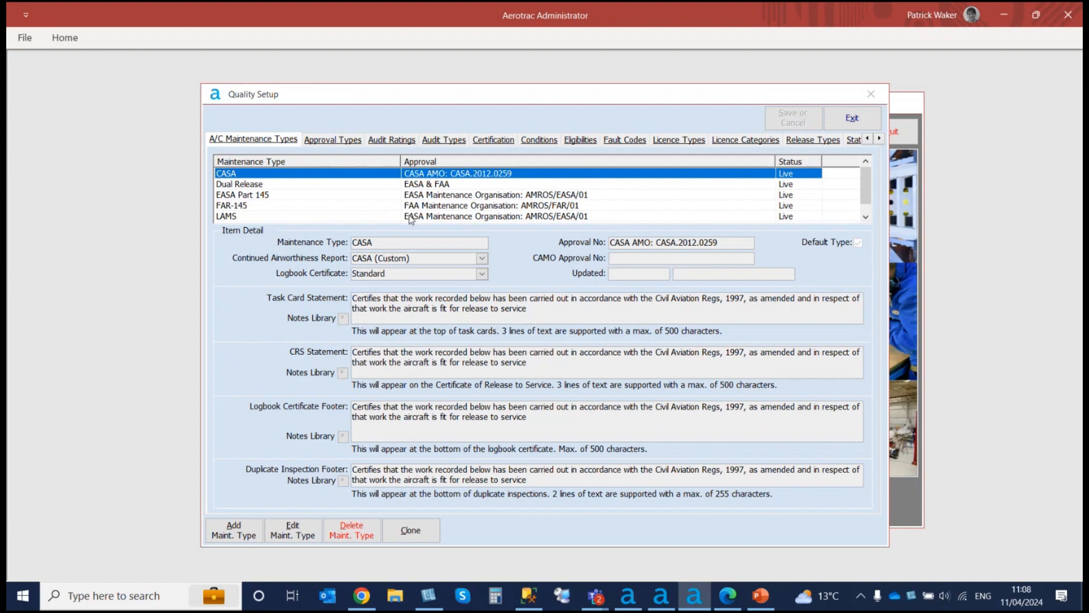
pyautogui.click(850, 120)
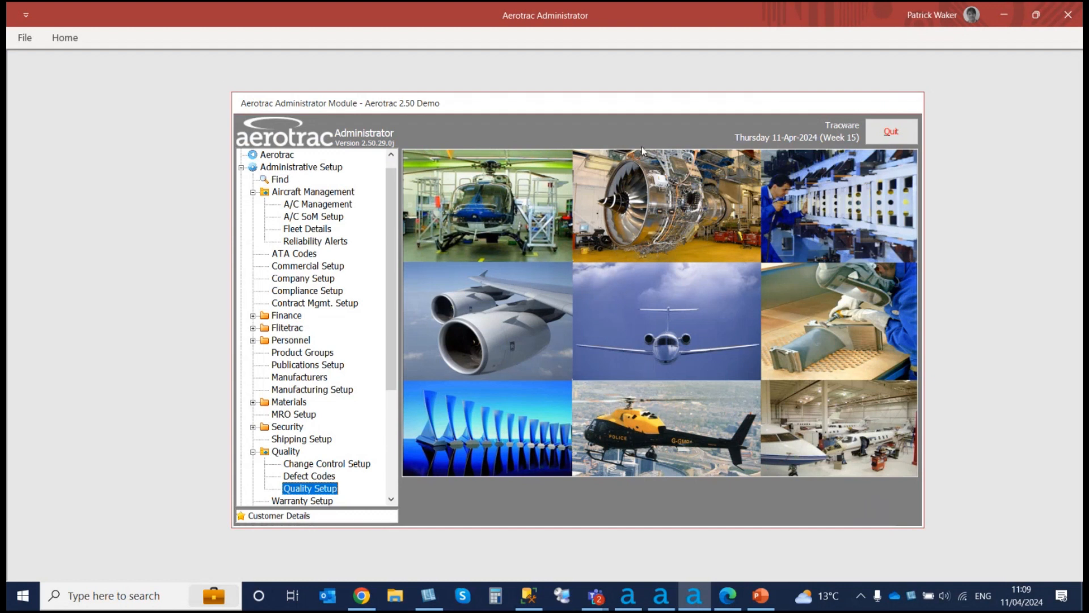
# Step: Return to the main Aerotrac module and open Maintenance Instruction under Aircraft Management
pyautogui.click(241, 168)
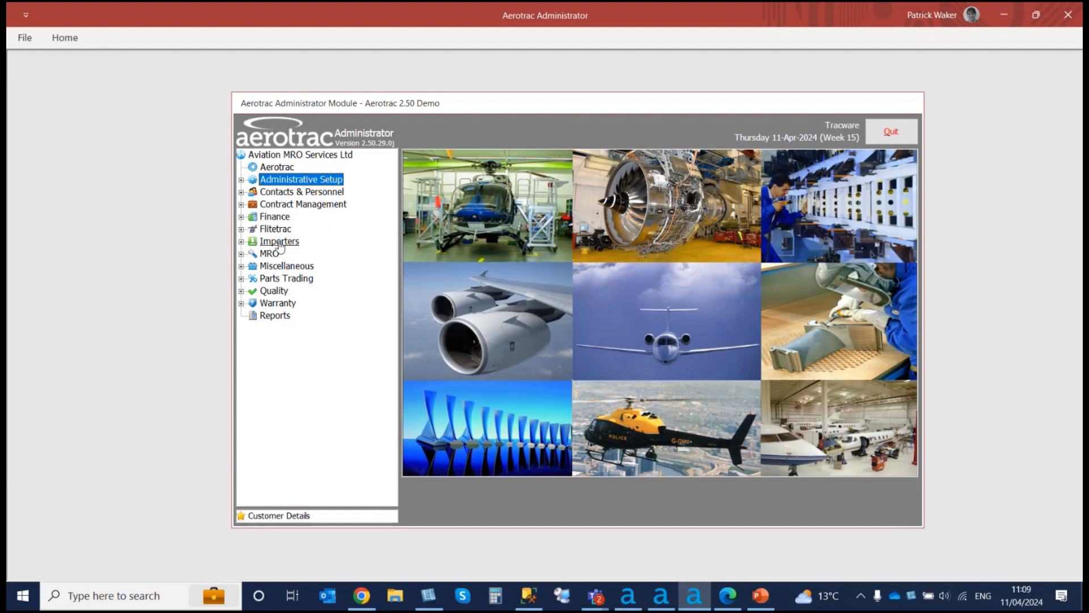
pyautogui.doubleClick(284, 167)
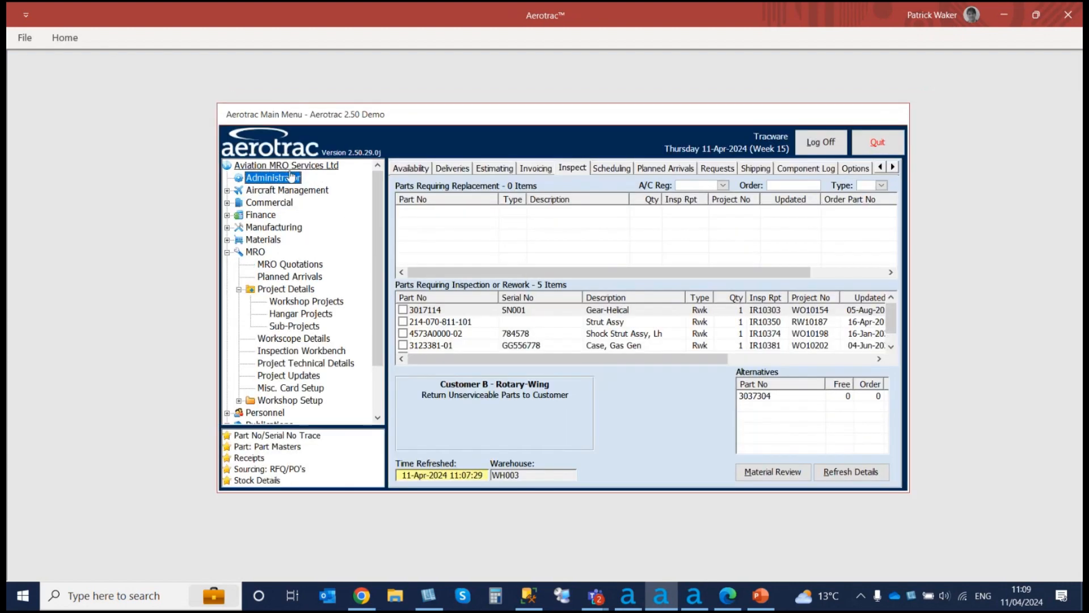
pyautogui.click(227, 252)
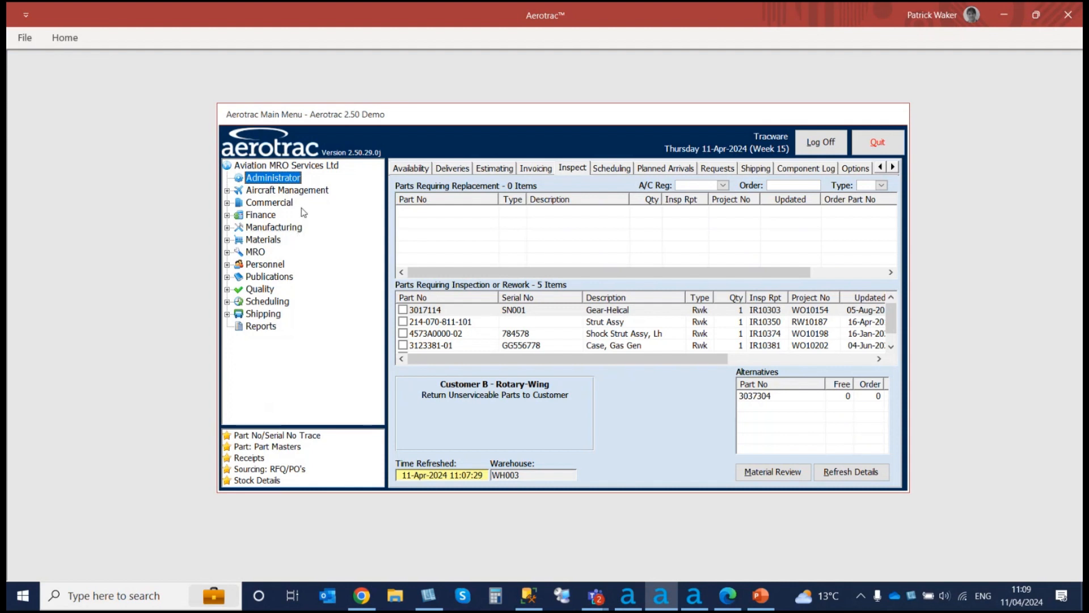
pyautogui.doubleClick(302, 192)
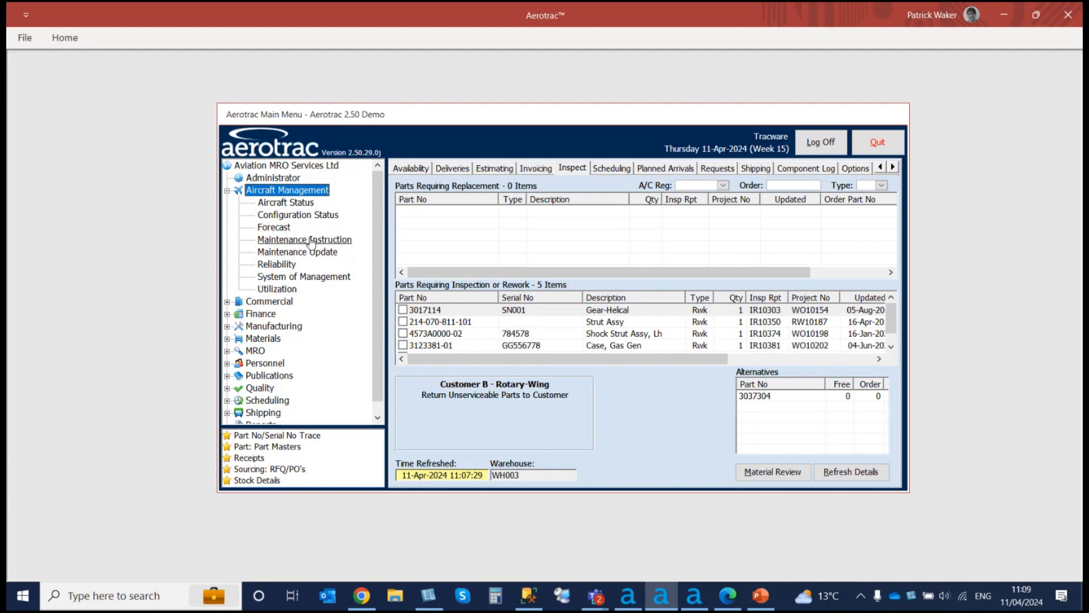
pyautogui.doubleClick(311, 240)
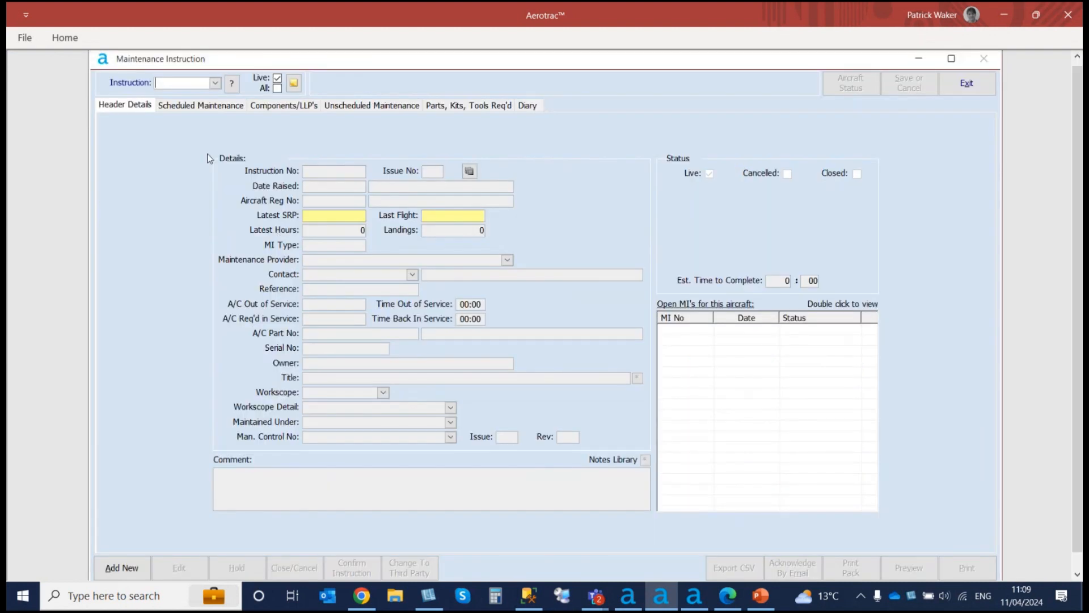
# Step: Load maintenance instruction MI10031, review its header and scheduled maintenance items, and close it
pyautogui.click(215, 83)
pyautogui.click(198, 107)
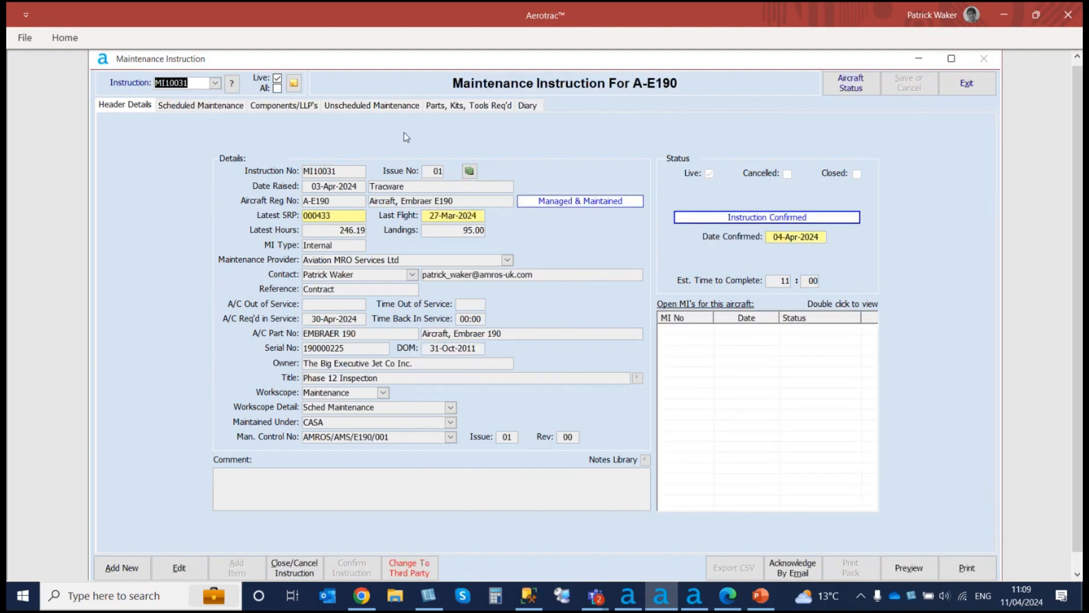
pyautogui.click(200, 107)
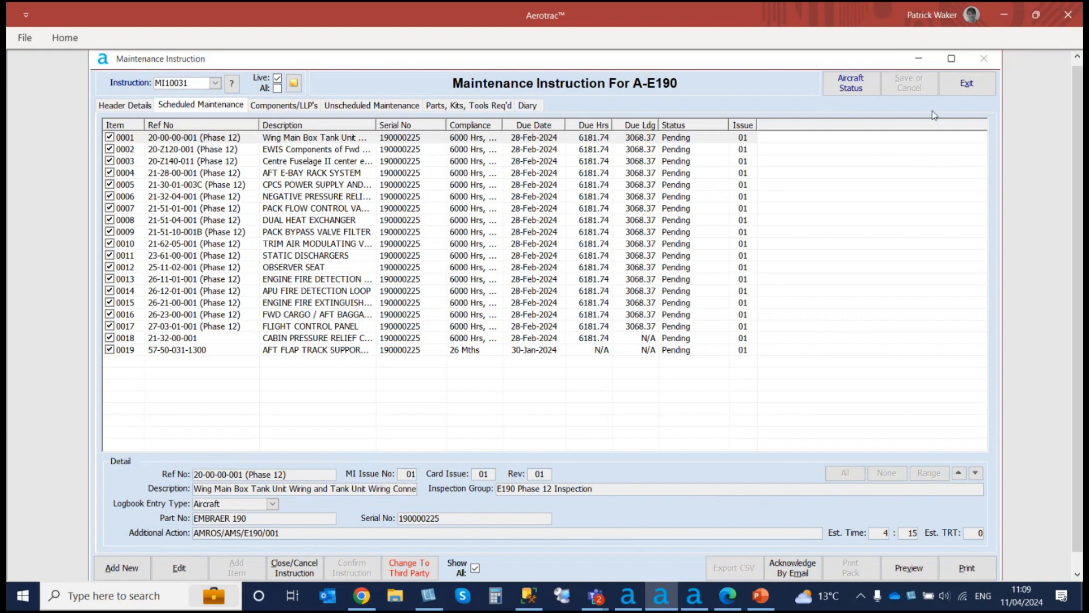
pyautogui.click(967, 83)
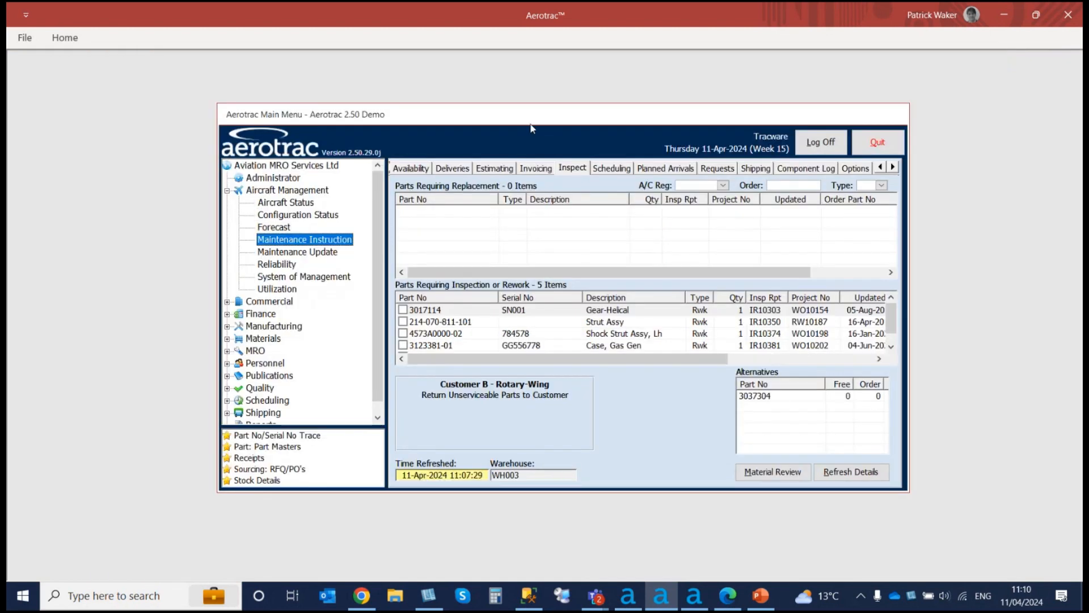
# Step: Add a new MRO quotation of type Hangar (Managed & Maintained) for aircraft A-E190
pyautogui.click(227, 191)
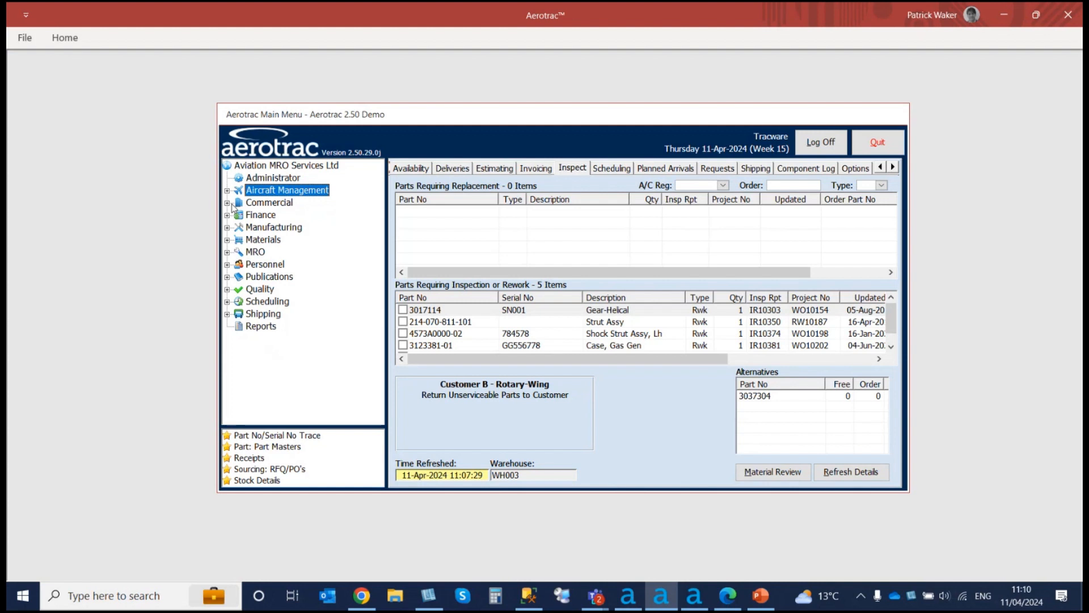
pyautogui.doubleClick(256, 253)
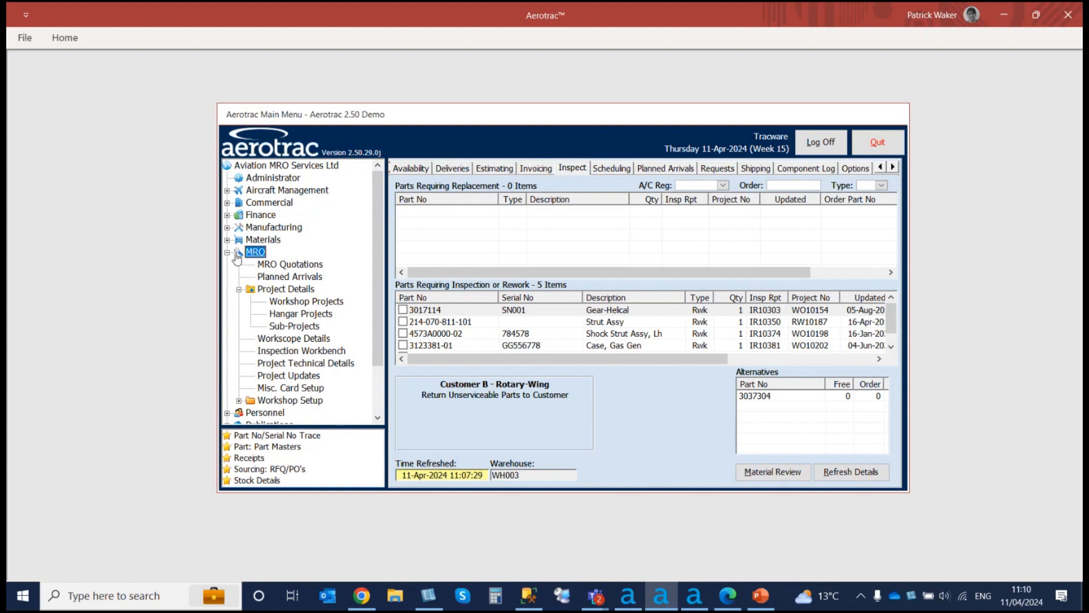
pyautogui.click(302, 265)
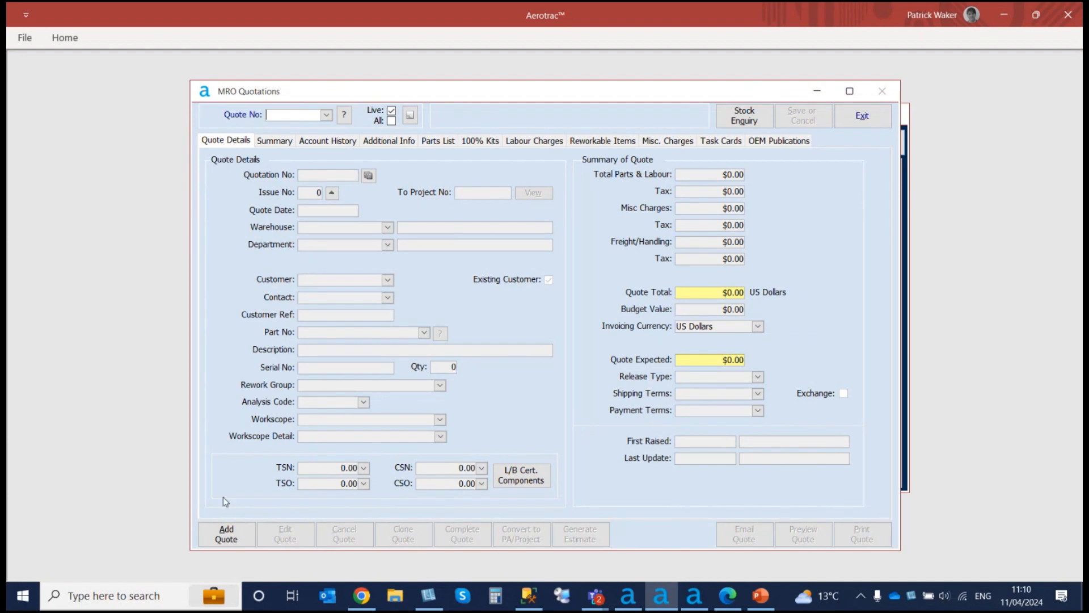
pyautogui.click(230, 536)
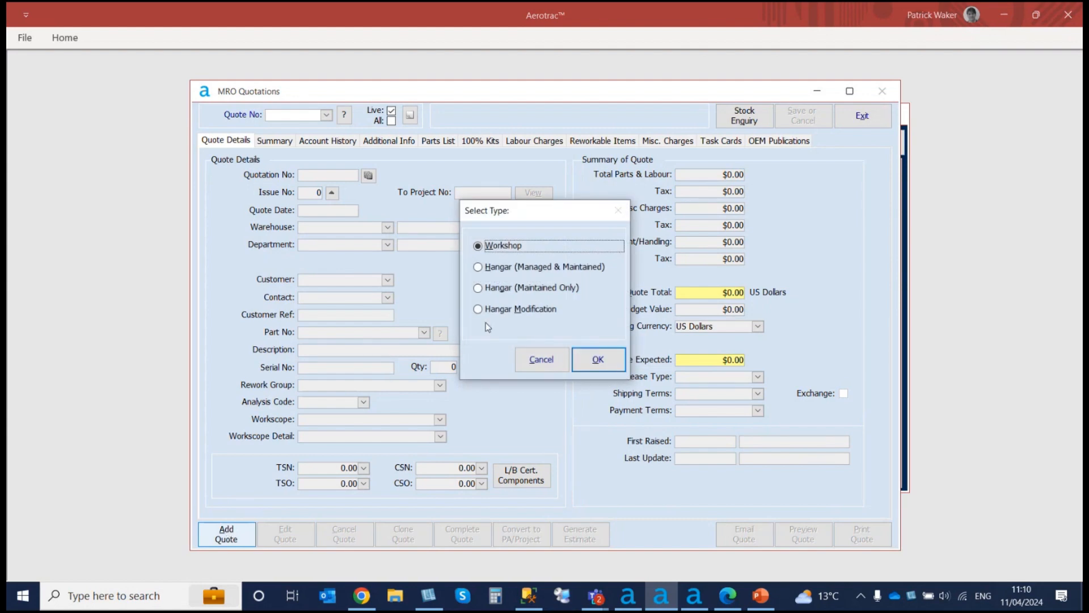
pyautogui.click(524, 268)
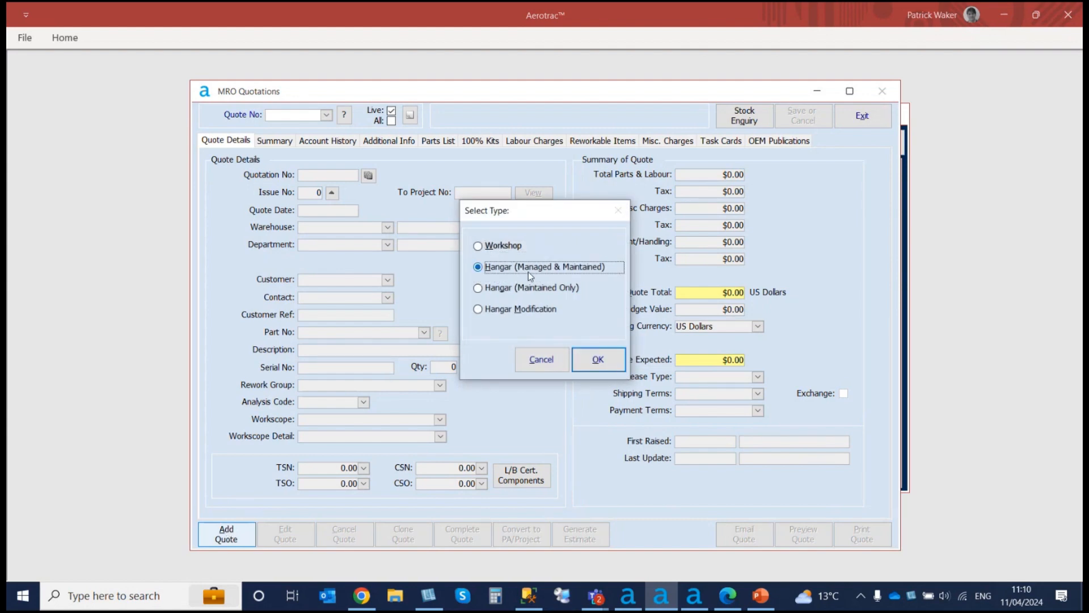
pyautogui.click(600, 359)
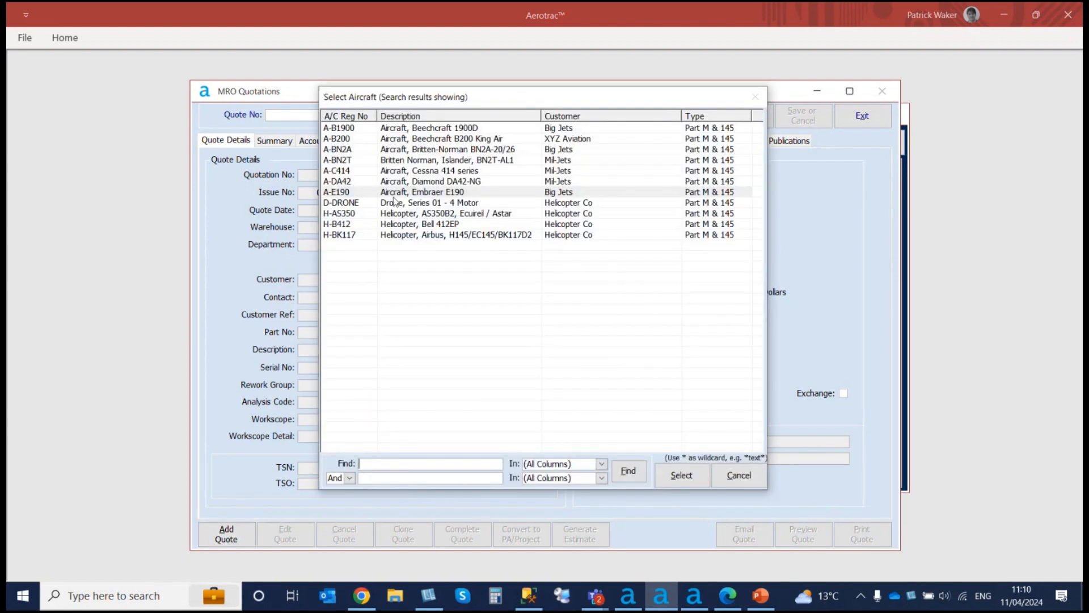
pyautogui.doubleClick(345, 193)
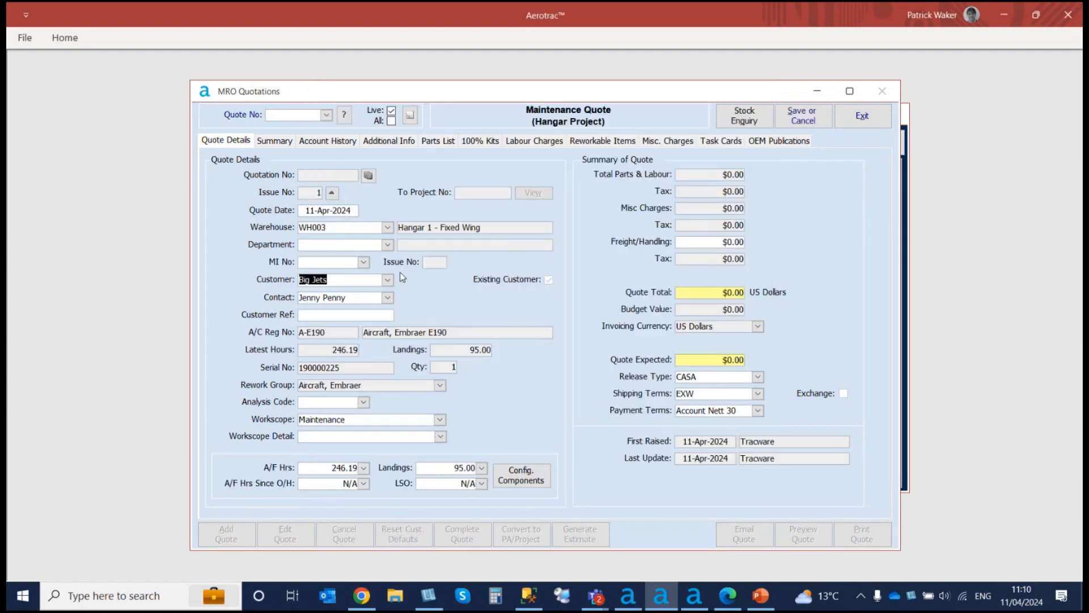
# Step: Link maintenance instruction MI10031 to the quote and view the resulting labour charges
pyautogui.click(364, 262)
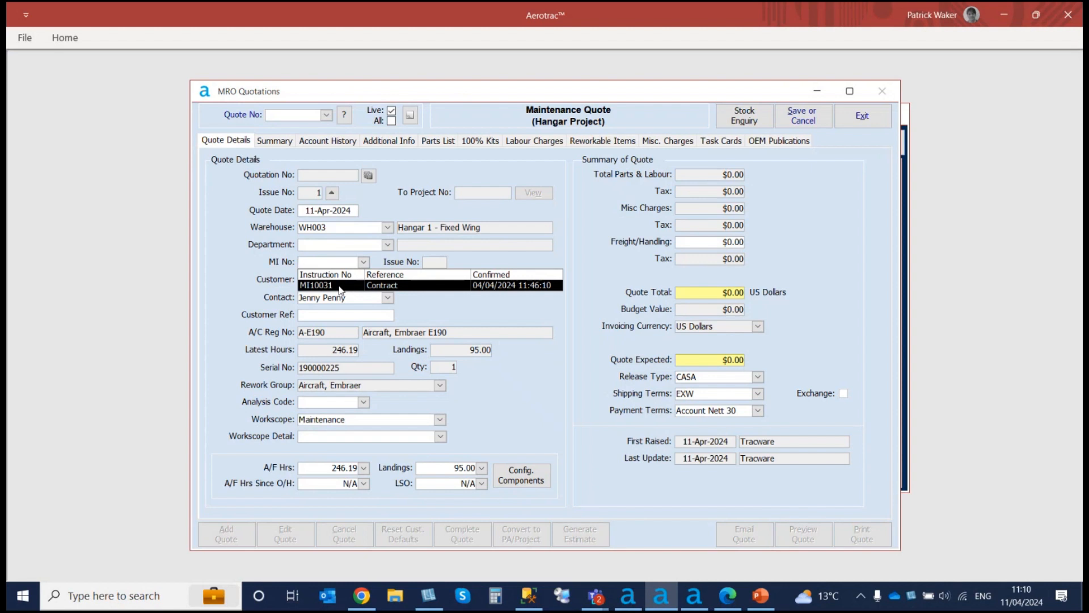
pyautogui.click(341, 287)
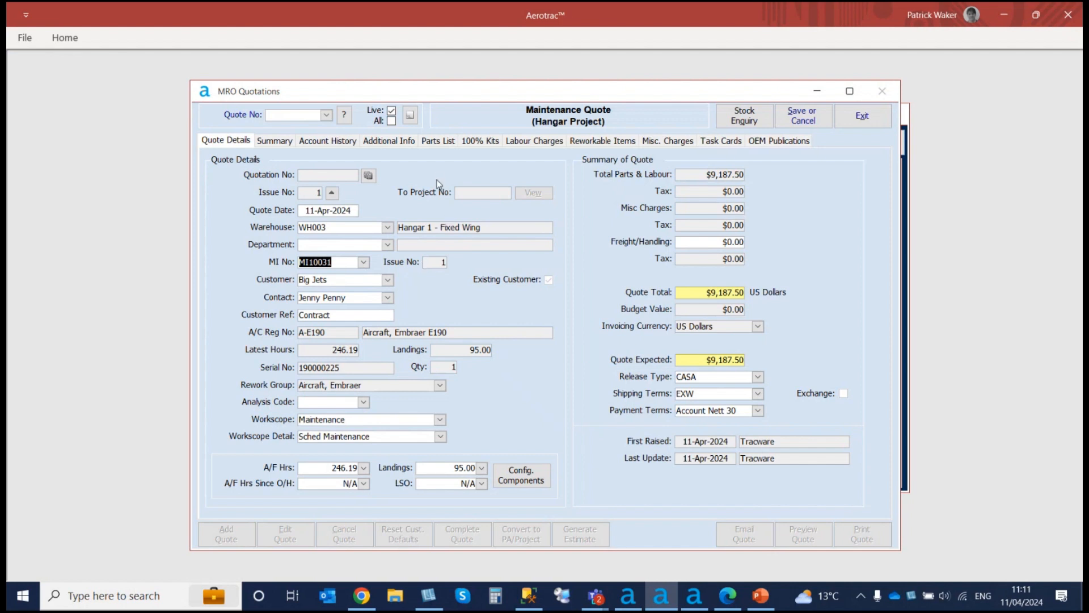
pyautogui.click(523, 143)
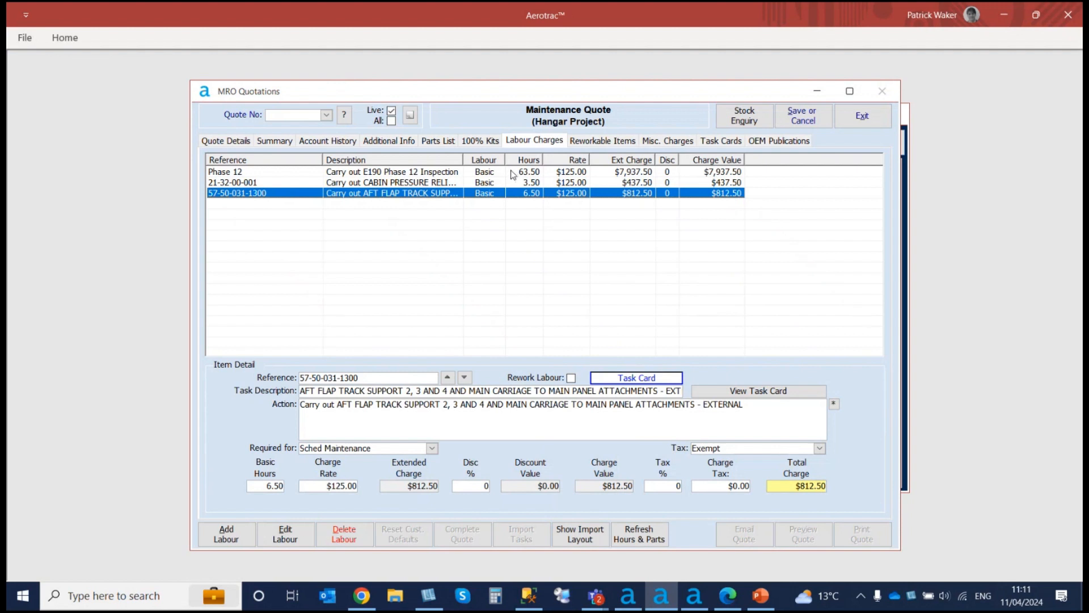
# Step: Review the Phase 12 labour charge and the quote's parts list, and return to the quote details
pyautogui.click(513, 174)
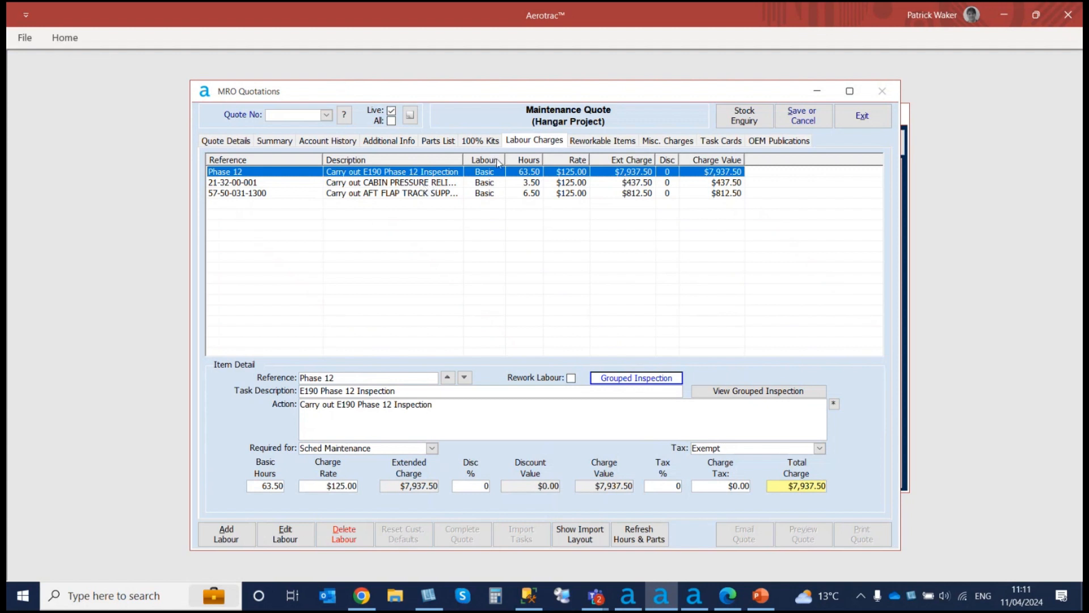
pyautogui.click(439, 142)
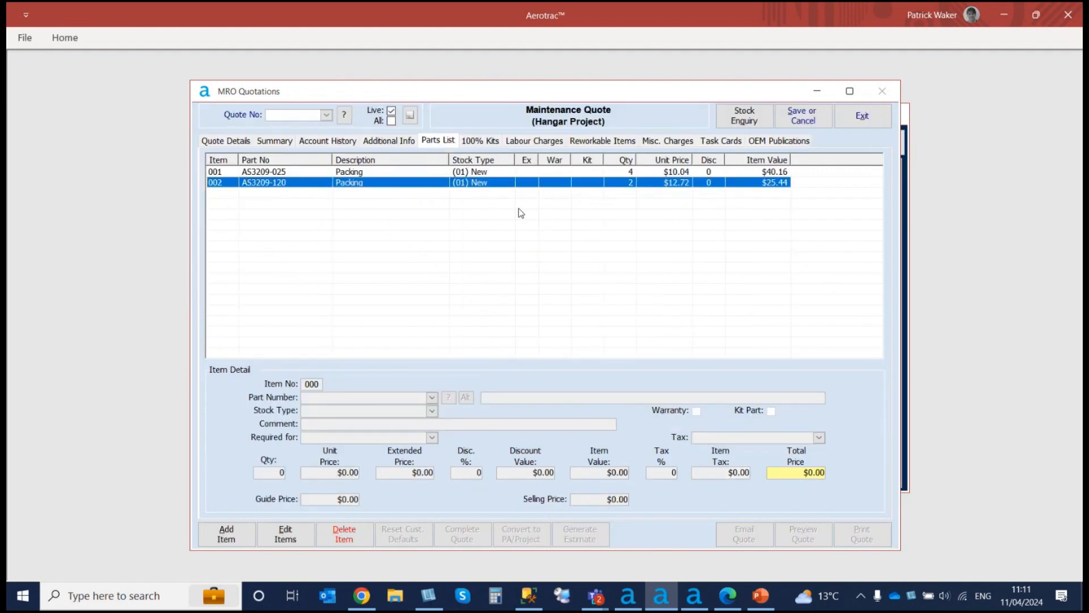
pyautogui.click(230, 149)
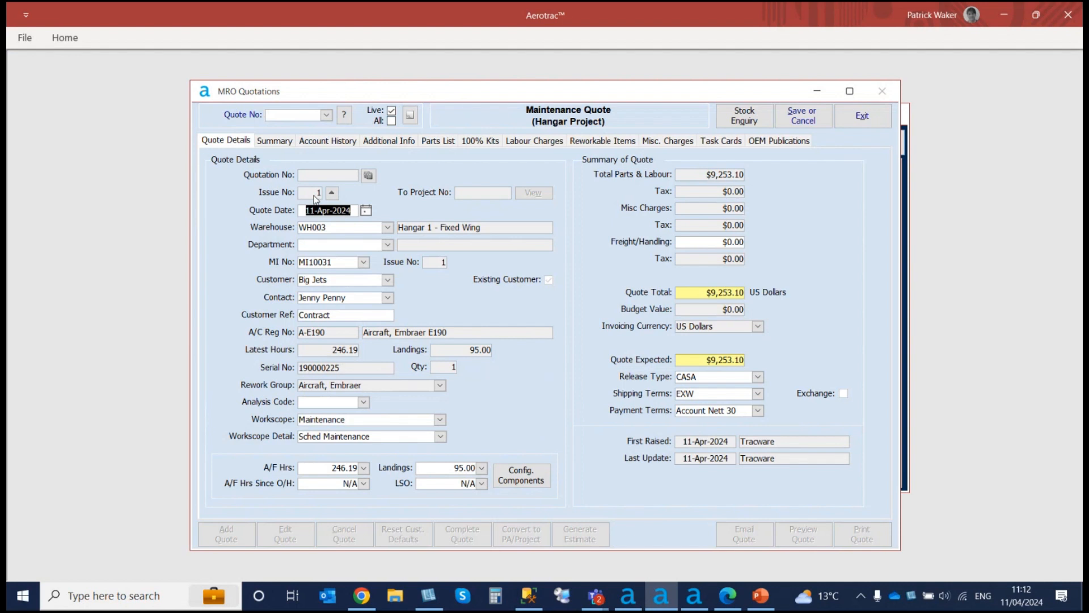
# Step: Save the new hangar maintenance quote for A-E190 and mark it as complete
pyautogui.click(820, 117)
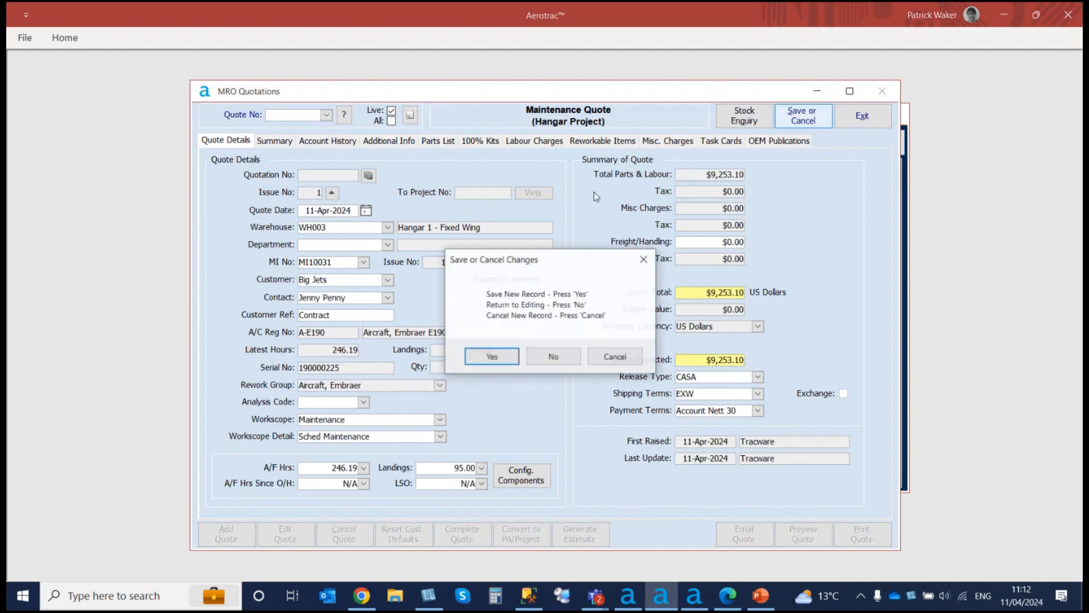
pyautogui.click(487, 357)
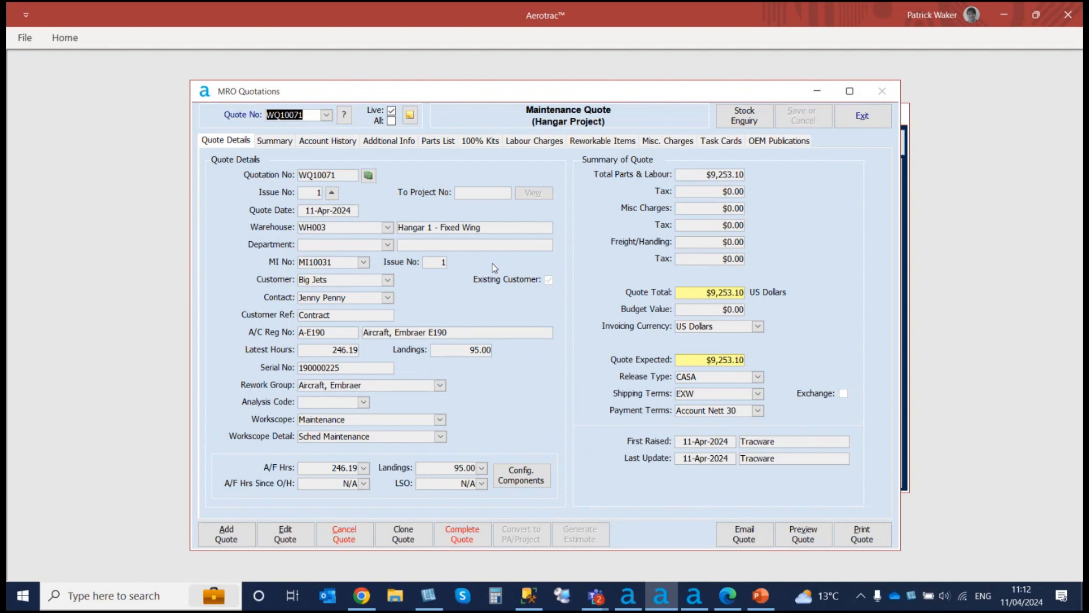
pyautogui.click(462, 534)
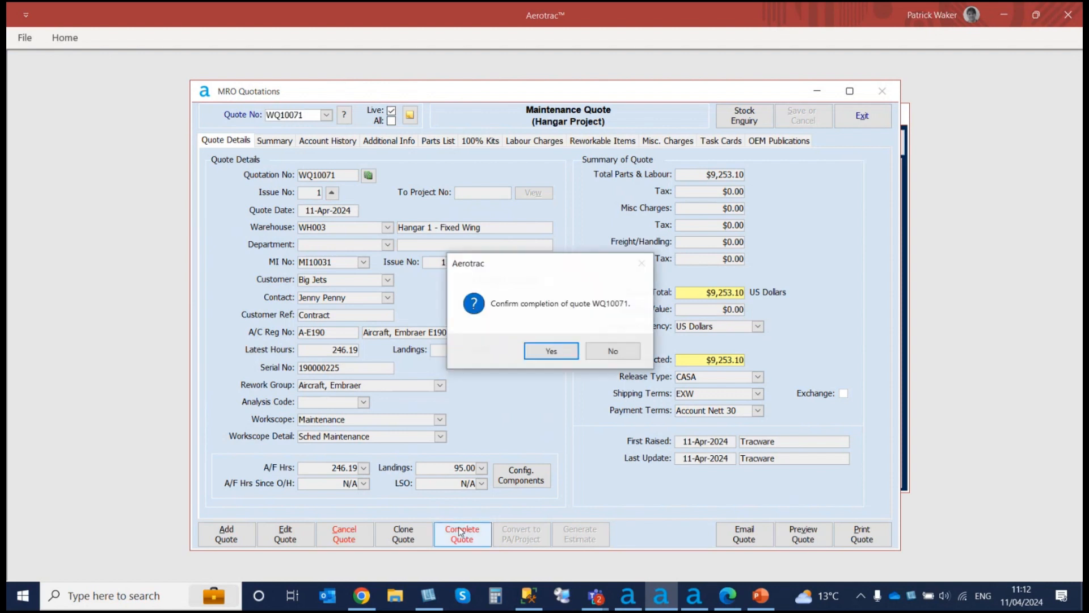
pyautogui.click(549, 352)
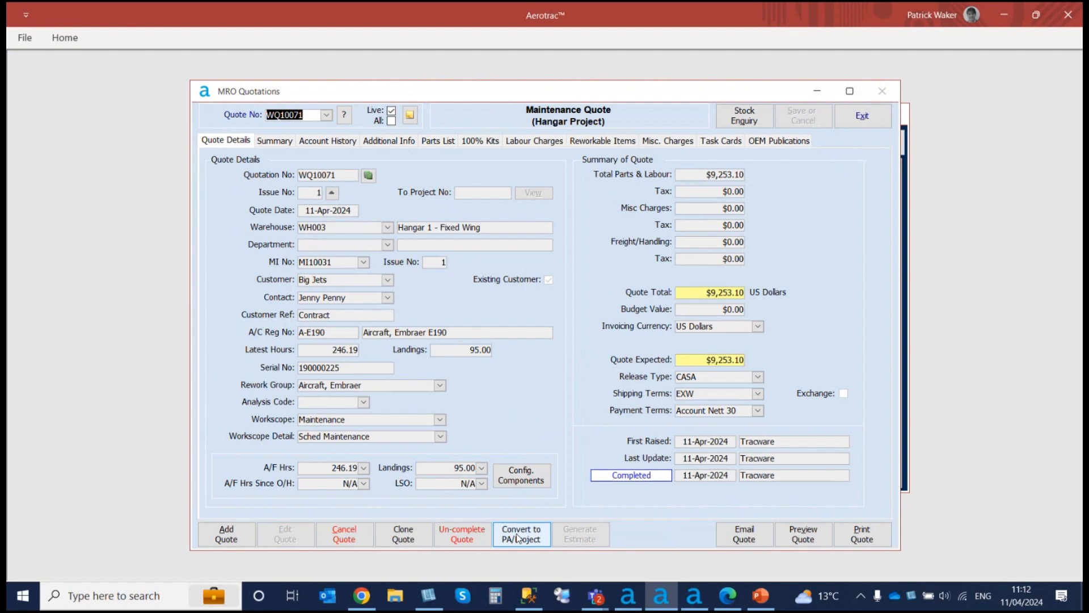
# Step: Convert the completed quote to a planned arrival due on 11/04/2024
pyautogui.click(518, 538)
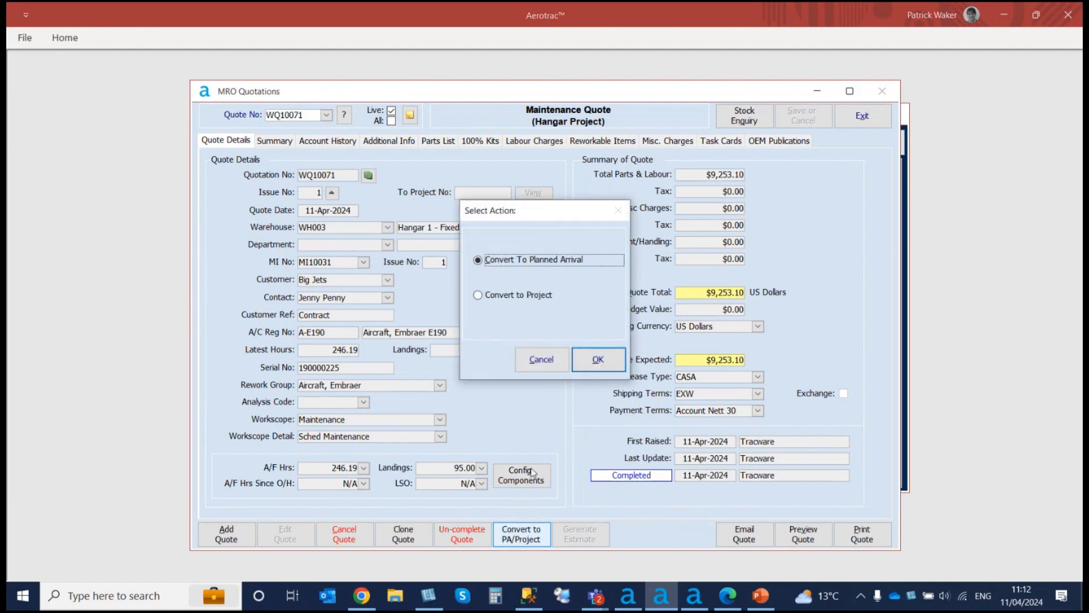
pyautogui.click(606, 365)
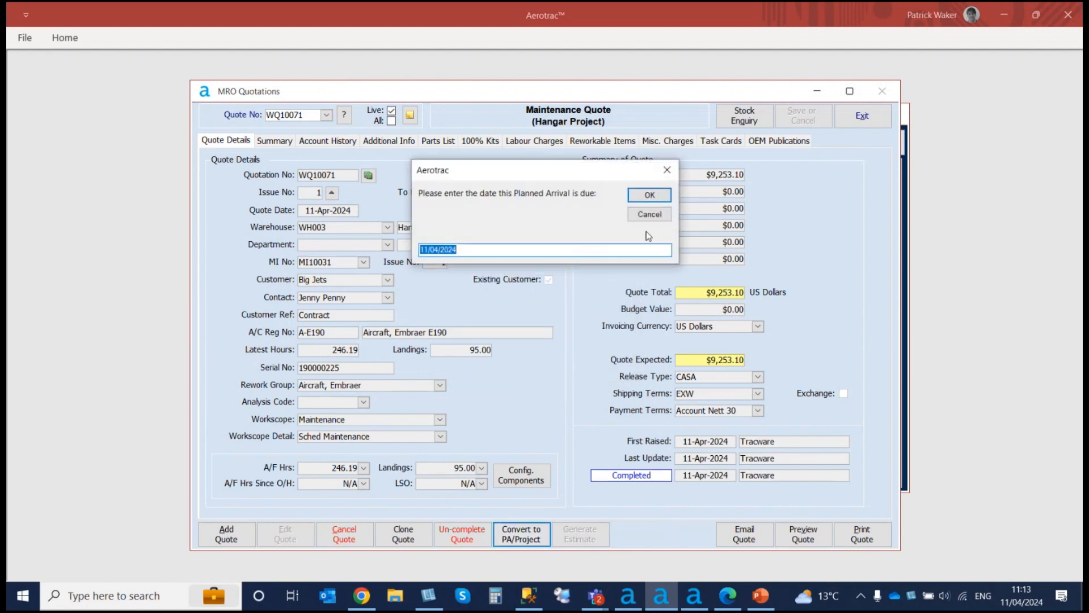
pyautogui.click(651, 196)
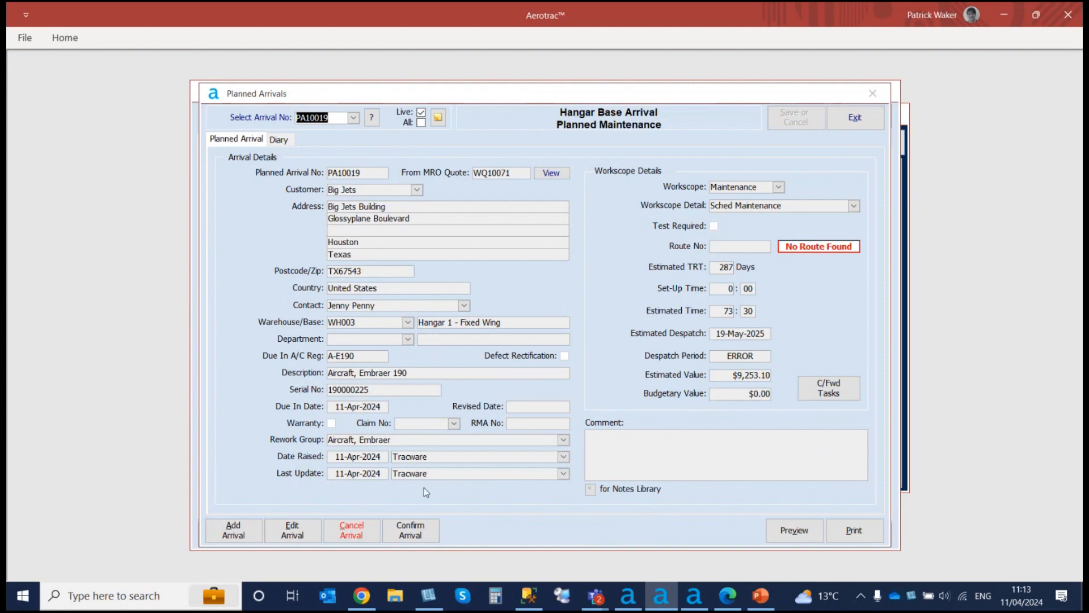
# Step: Confirm the planned arrival, mark the unit as arrived and create a new project for it
pyautogui.click(419, 533)
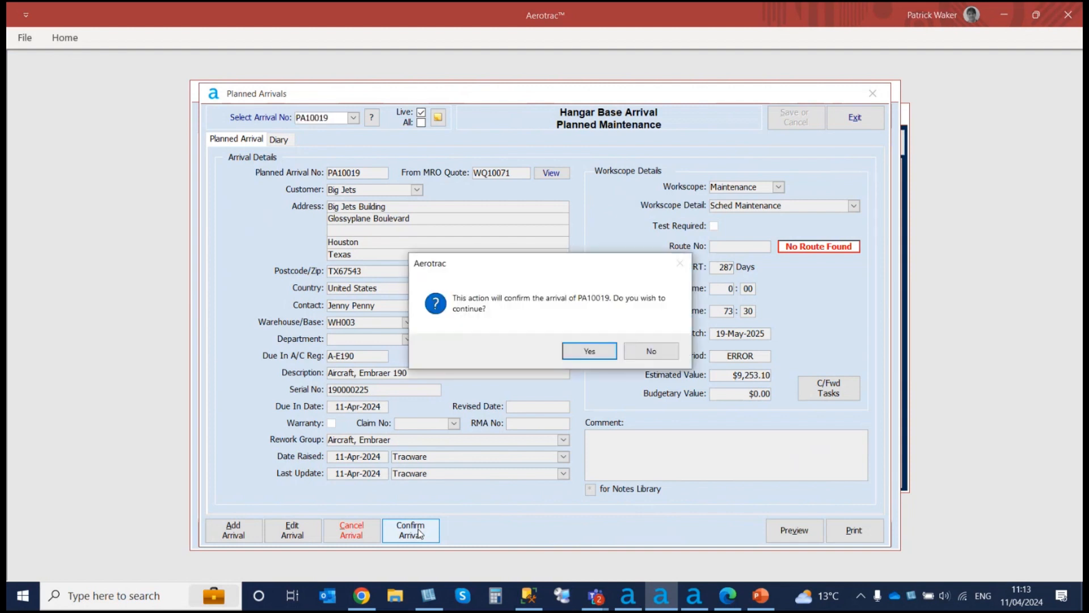
pyautogui.click(589, 353)
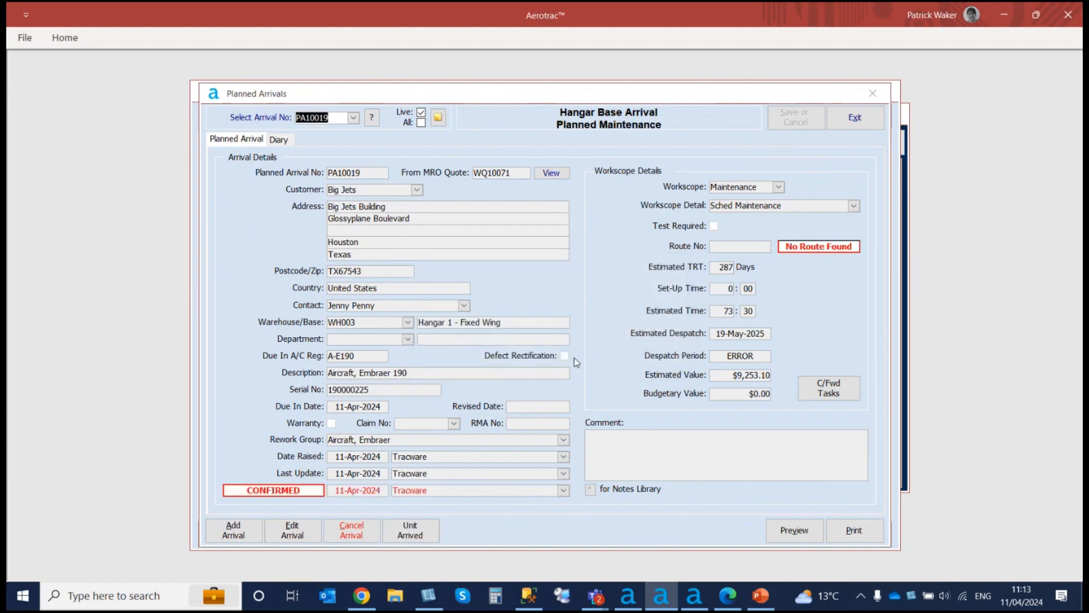
pyautogui.click(424, 536)
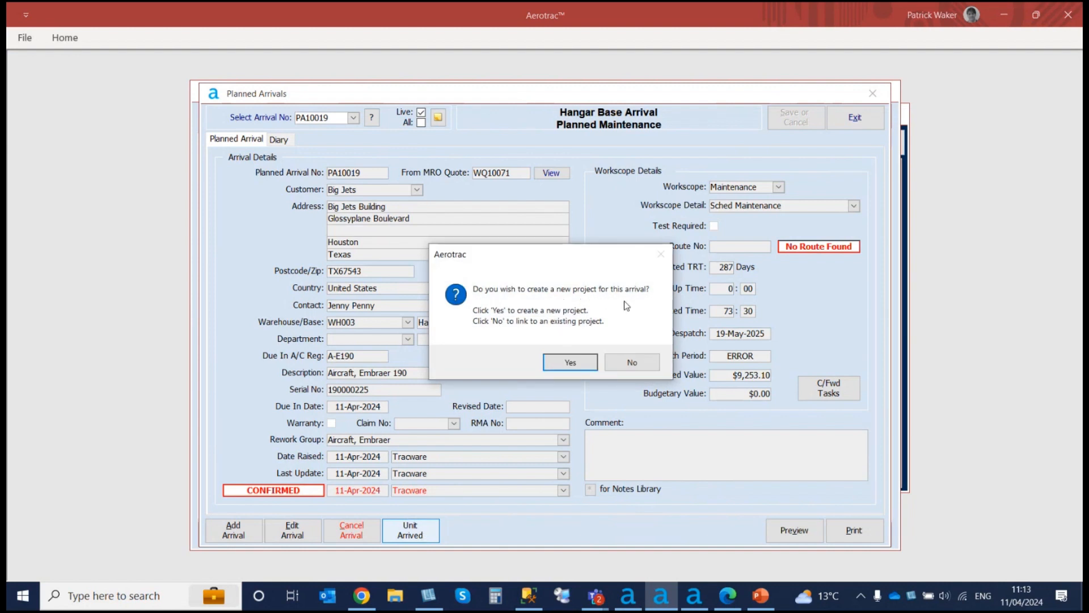
pyautogui.click(570, 362)
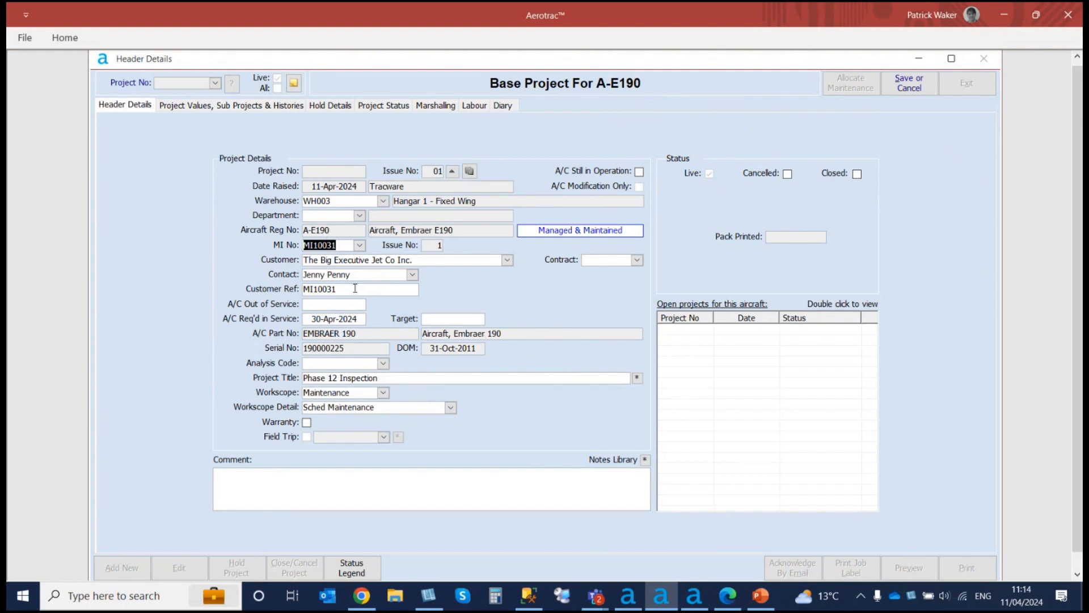
# Step: Set the project's A/C Out of Service date to 11-Apr-2024, then save the project and take the aircraft out of service
pyautogui.click(326, 307)
pyautogui.click(374, 304)
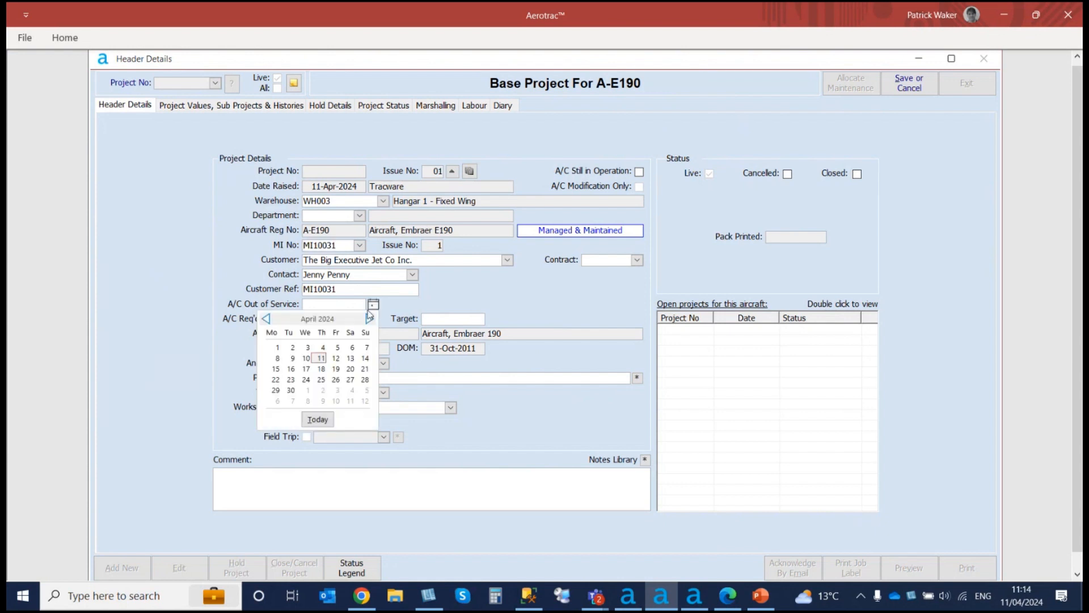
pyautogui.click(321, 358)
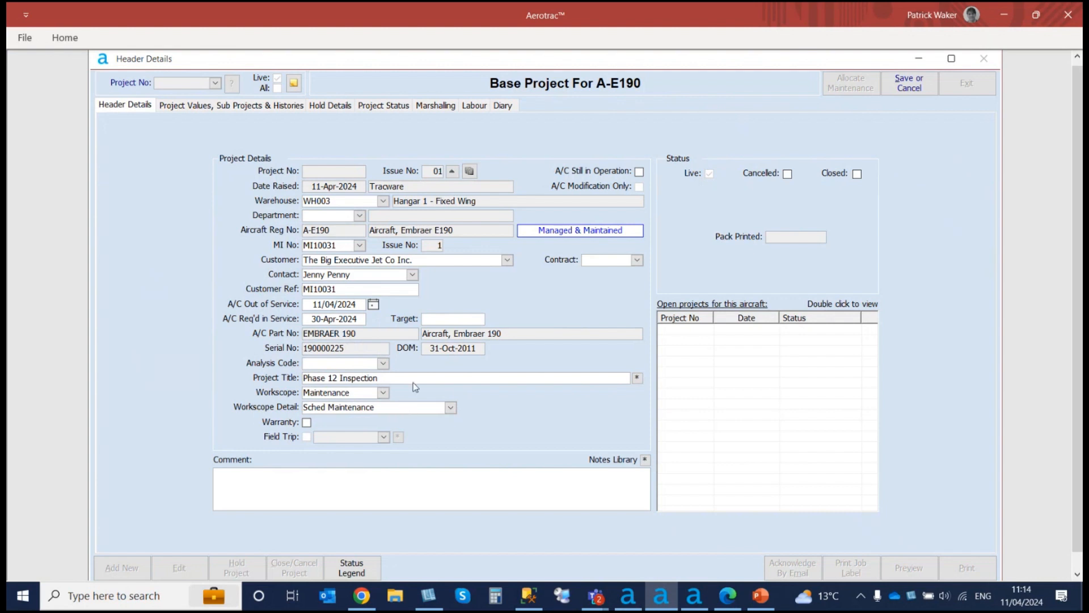
pyautogui.click(910, 81)
pyautogui.click(493, 357)
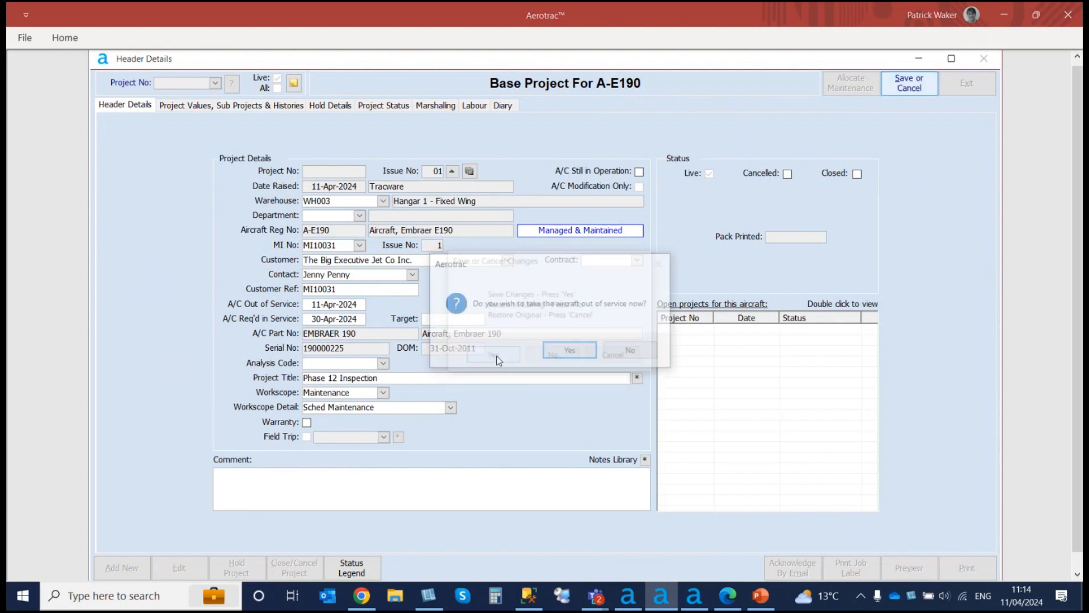
pyautogui.click(570, 353)
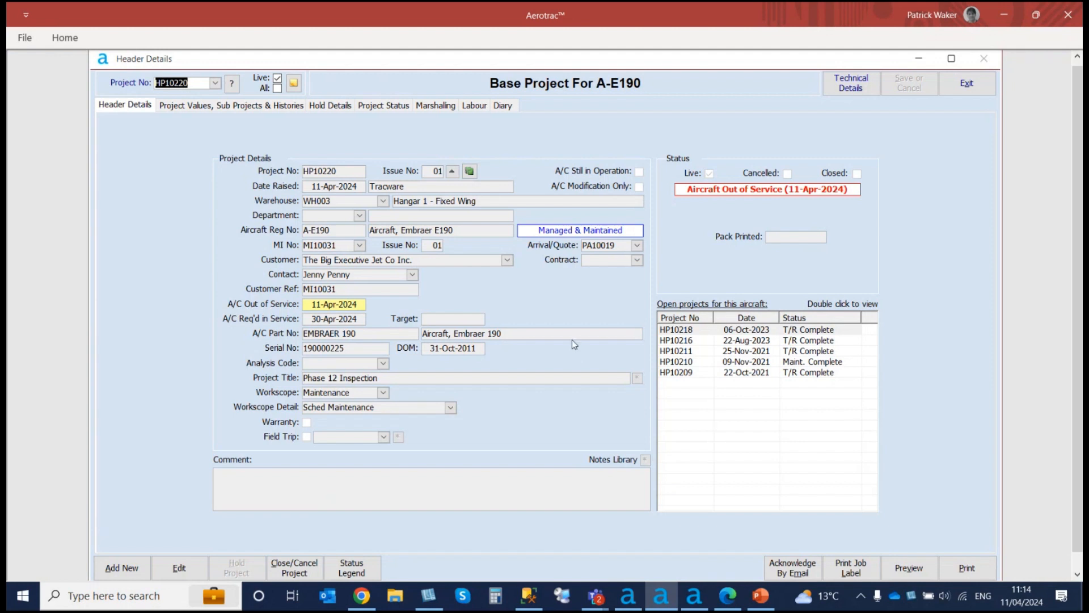
# Step: Review the project's values, sub projects and histories and its hold details, and return to the header details
pyautogui.click(285, 109)
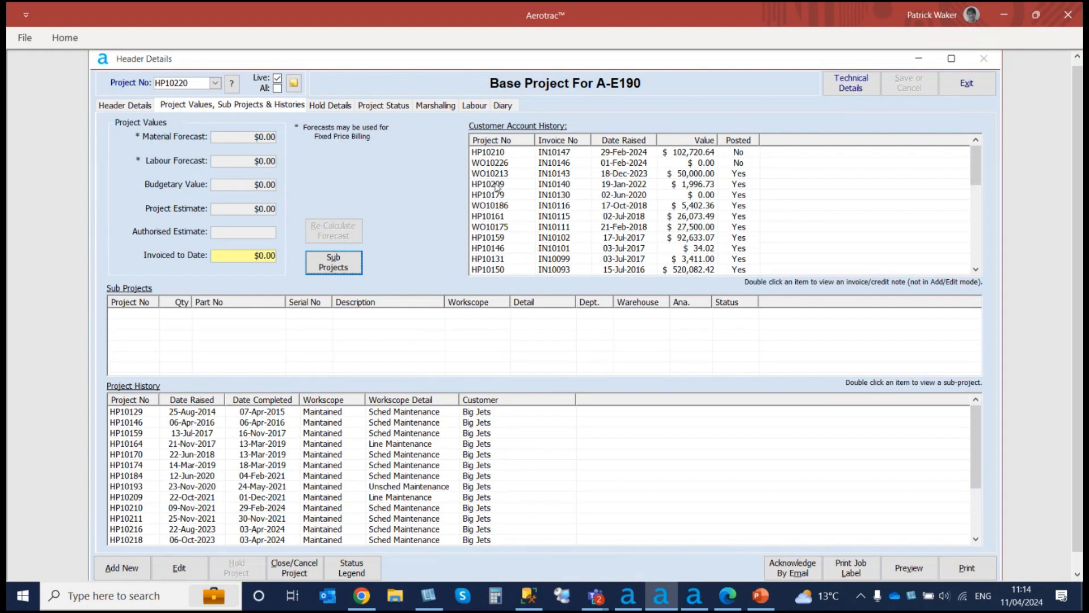
pyautogui.click(339, 111)
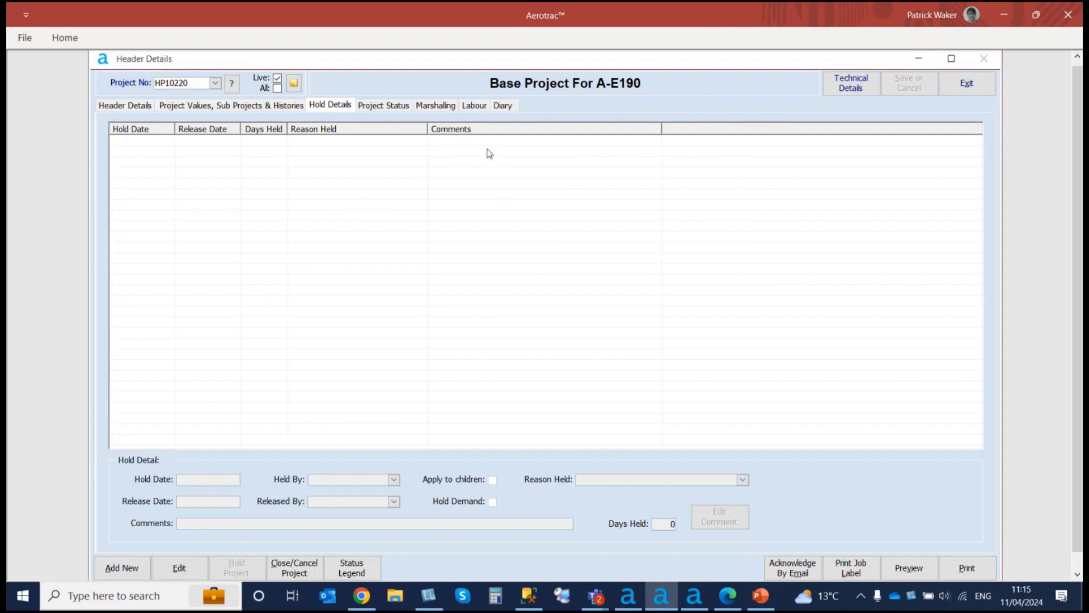
pyautogui.click(137, 111)
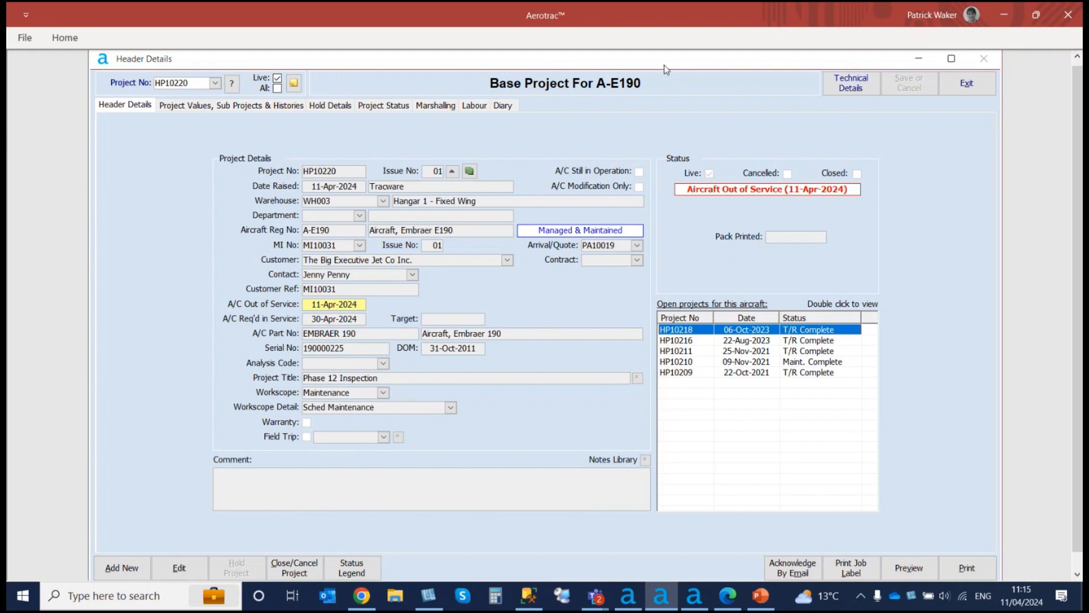
# Step: Edit the project's technical details, assigning the engineer and setting the release type to CRS
pyautogui.moveTo(660, 65); pyautogui.dragTo(702, 71)
pyautogui.click(892, 90)
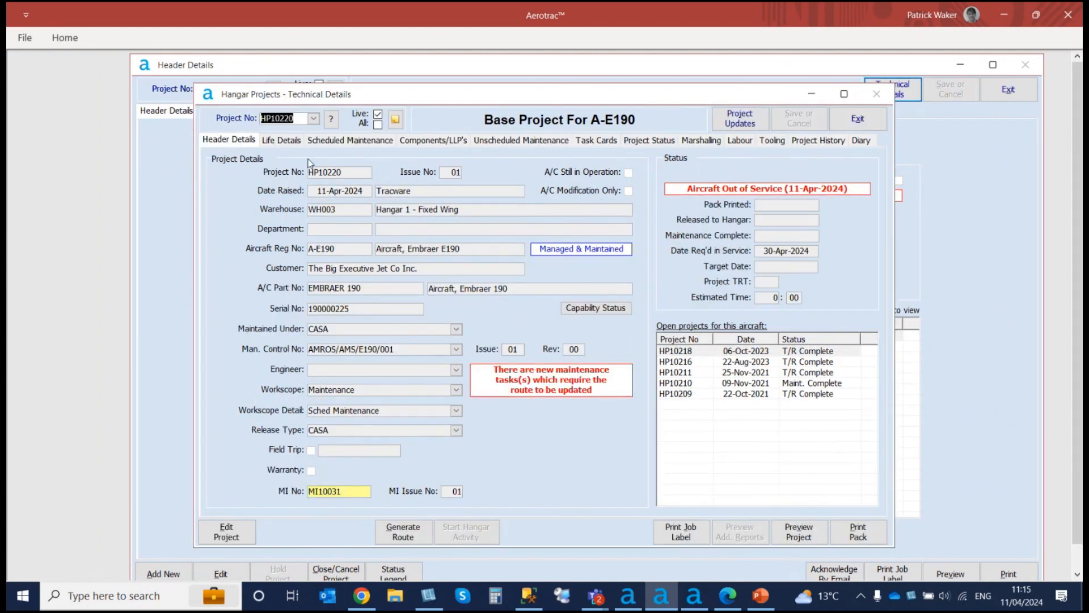
pyautogui.click(226, 534)
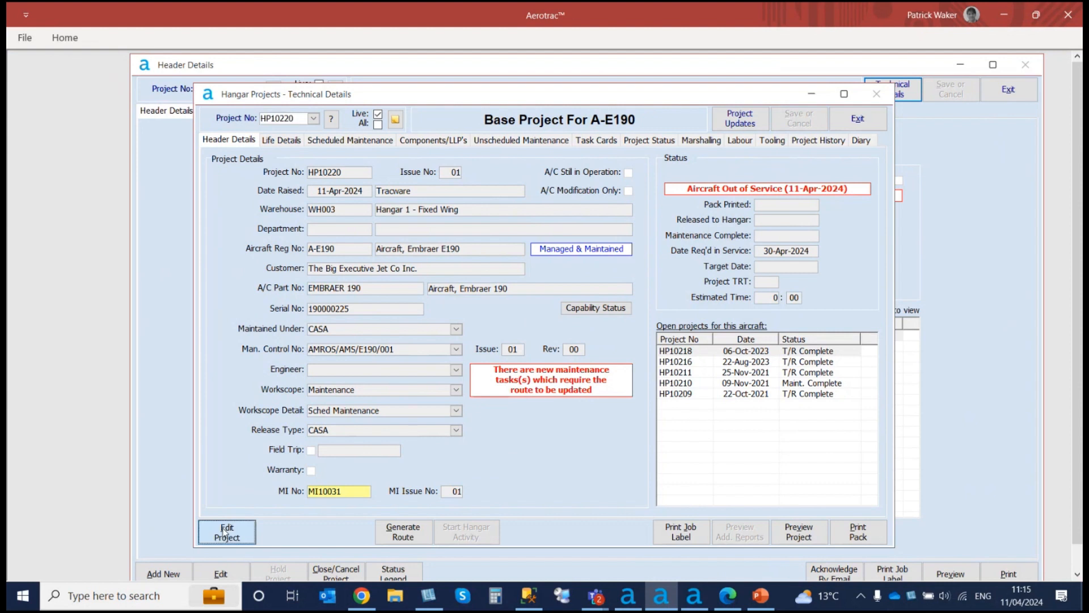
pyautogui.click(456, 369)
pyautogui.click(358, 406)
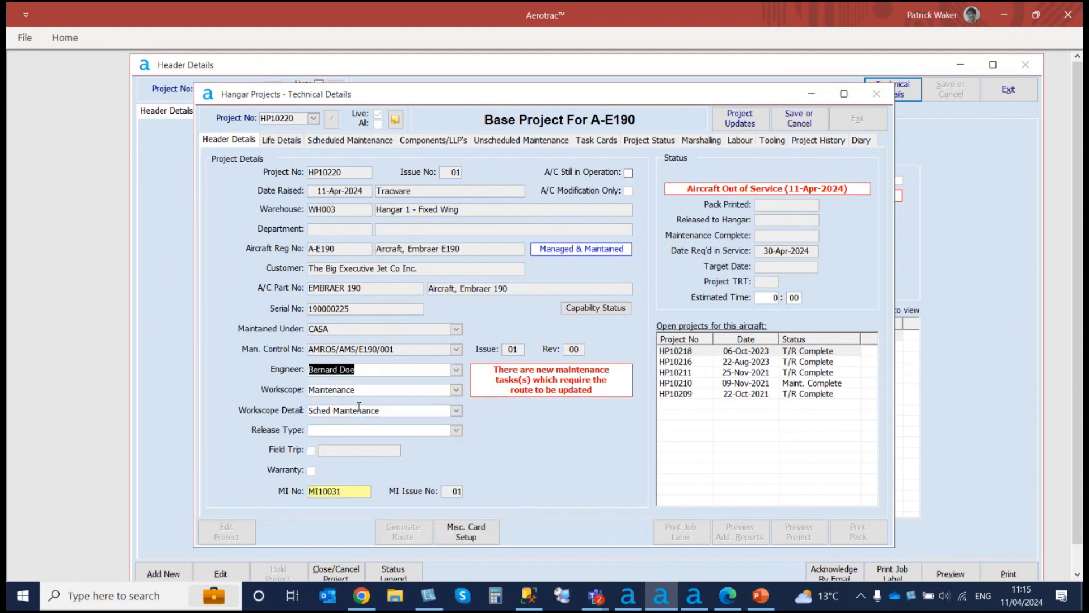
pyautogui.click(448, 430)
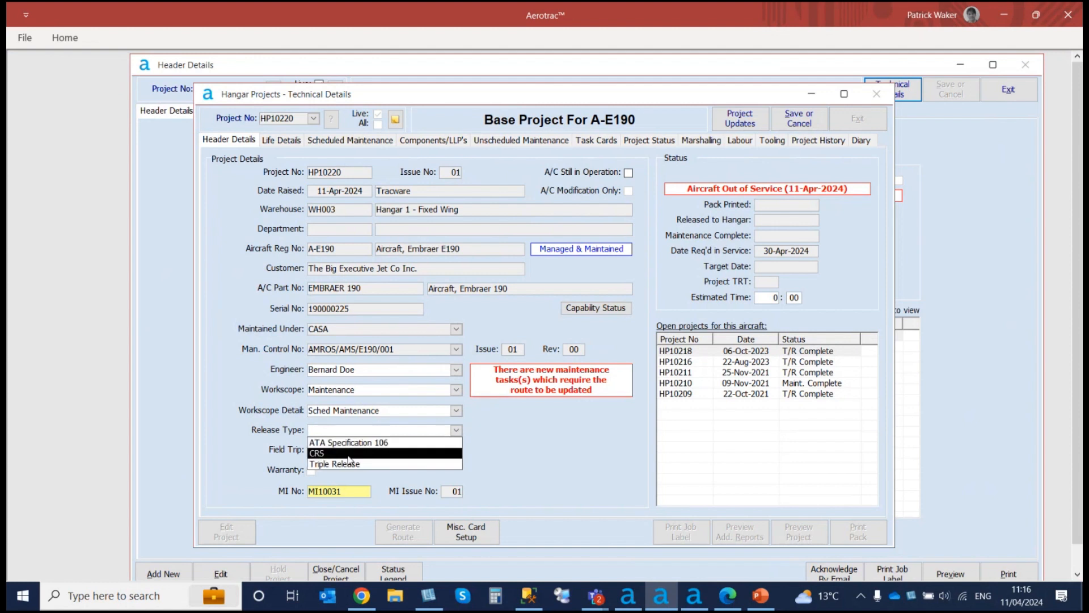
pyautogui.click(349, 459)
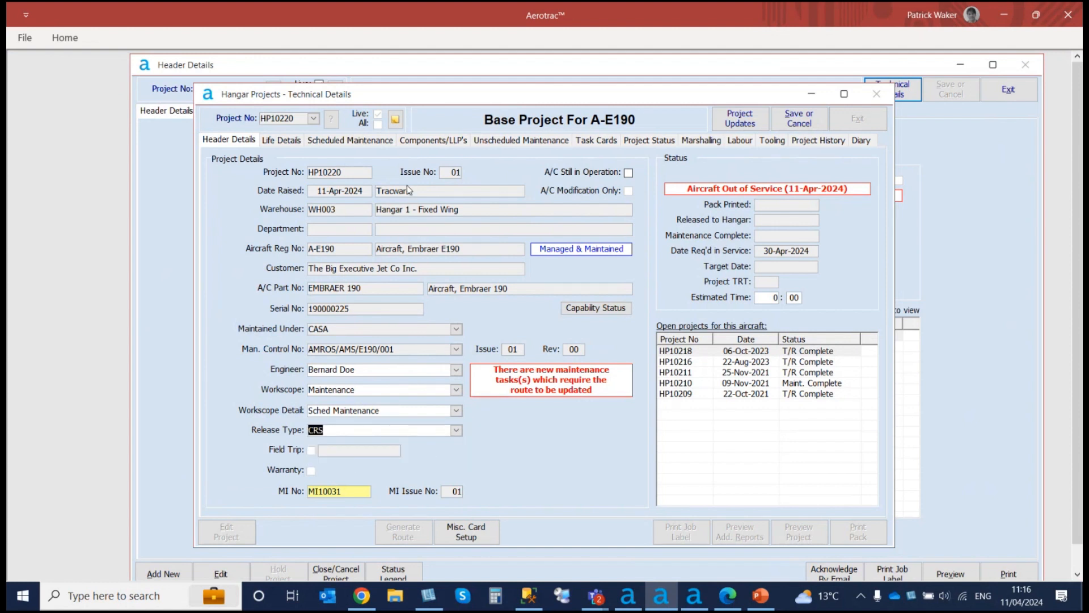
# Step: Review the project's airframe life details and its list of scheduled maintenance tasks
pyautogui.click(287, 144)
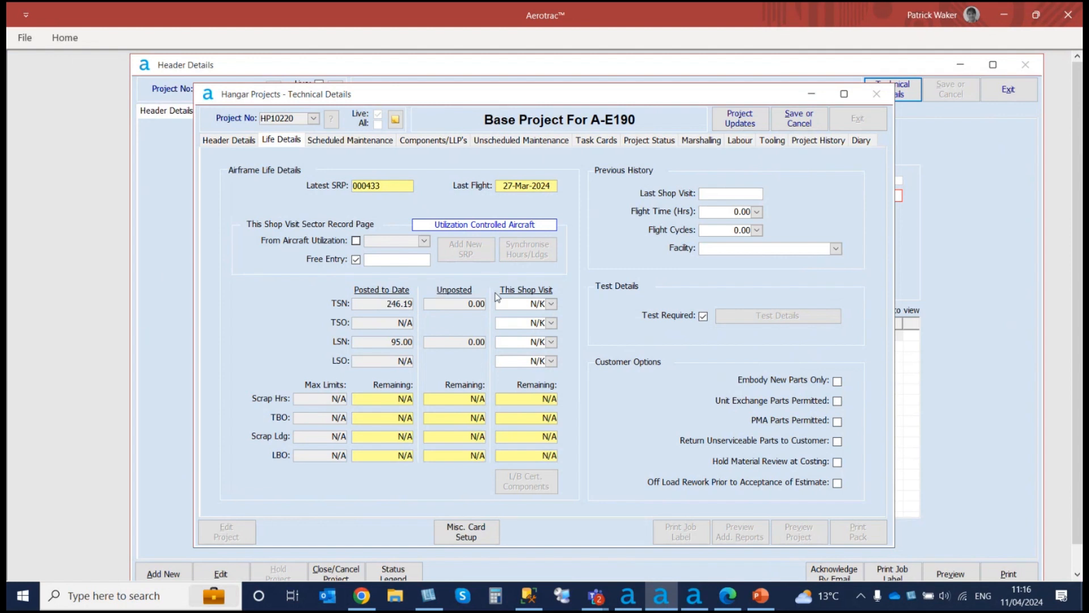
pyautogui.click(415, 261)
pyautogui.click(377, 143)
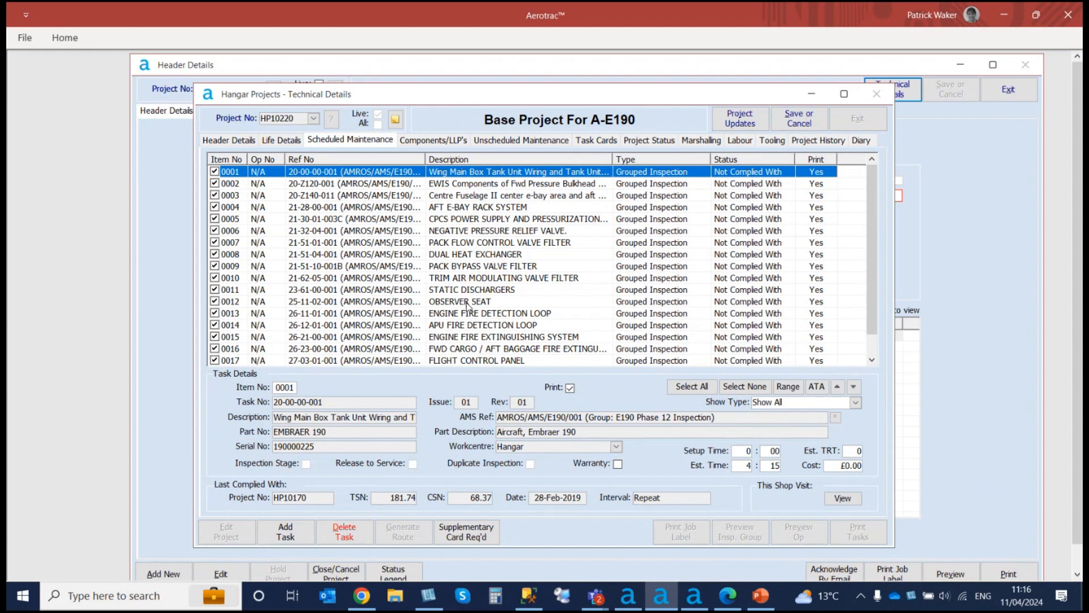
pyautogui.scroll(-1, 473, 331)
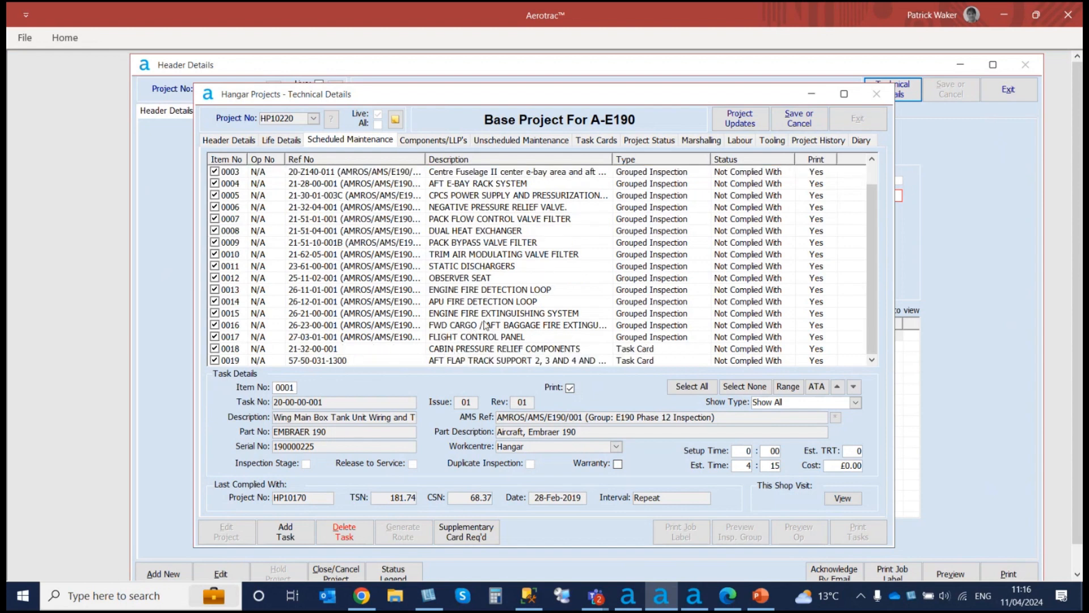
# Step: Save the technical details and generate the route for the project's scheduled maintenance tasks
pyautogui.click(799, 119)
pyautogui.click(485, 356)
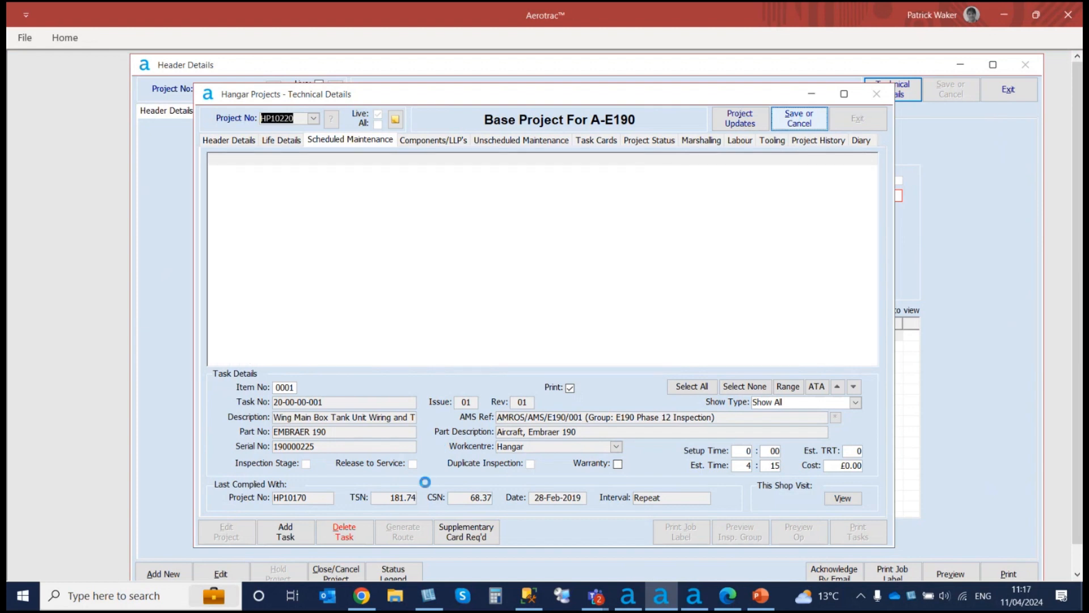
pyautogui.click(416, 533)
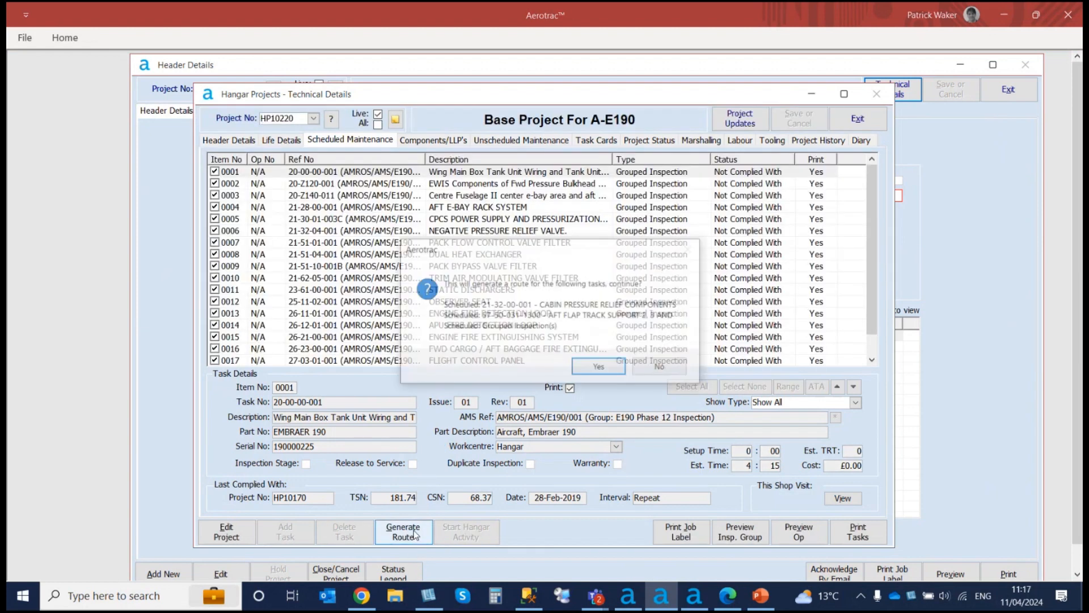
pyautogui.click(600, 368)
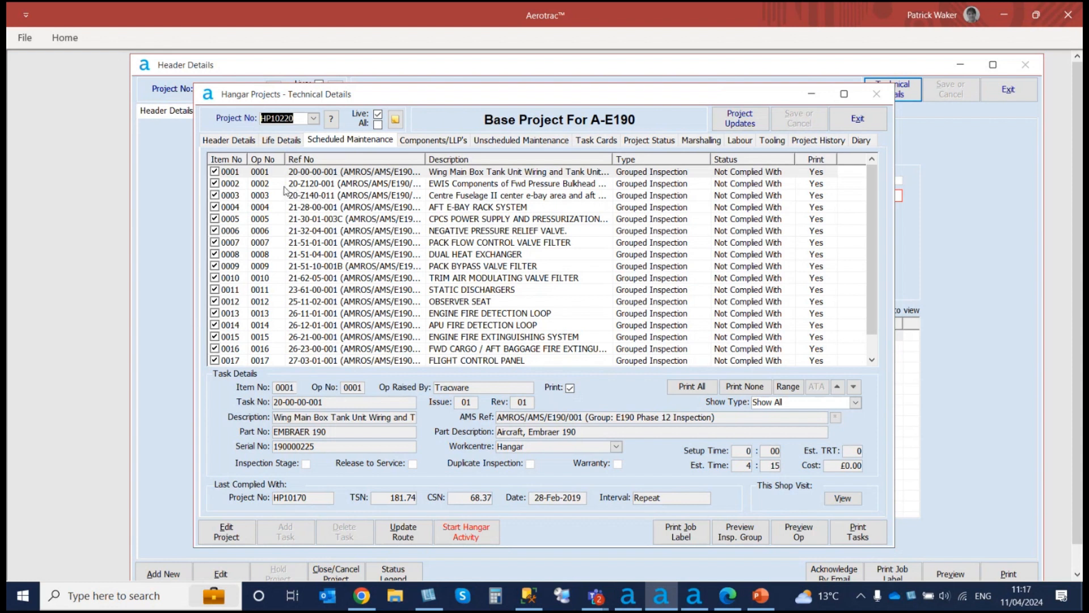
# Step: Inspect the first routed scheduled task, and view the project's Components/LLP's and Unscheduled Maintenance sections
pyautogui.click(268, 173)
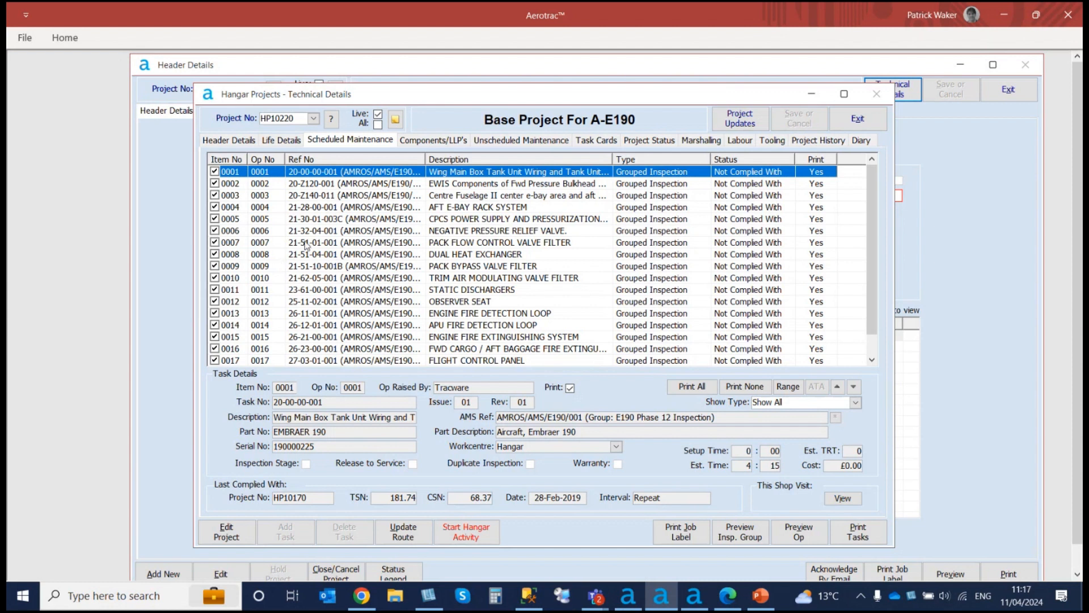
pyautogui.click(435, 140)
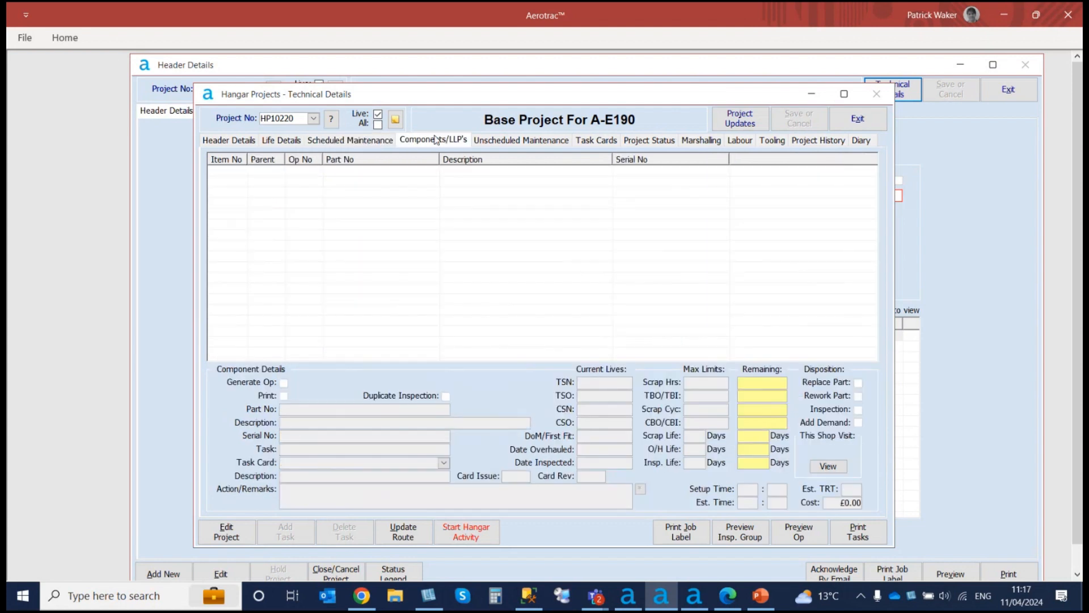
pyautogui.click(496, 142)
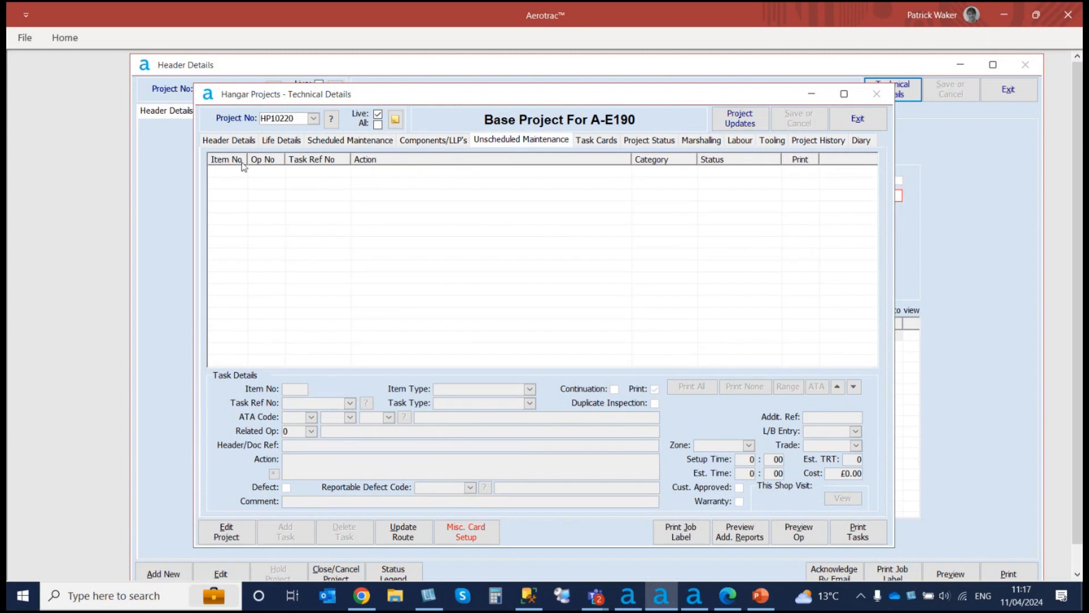
# Step: Close the project's technical details, the base project and the planned arrival, and reload quote WQ10071
pyautogui.click(239, 143)
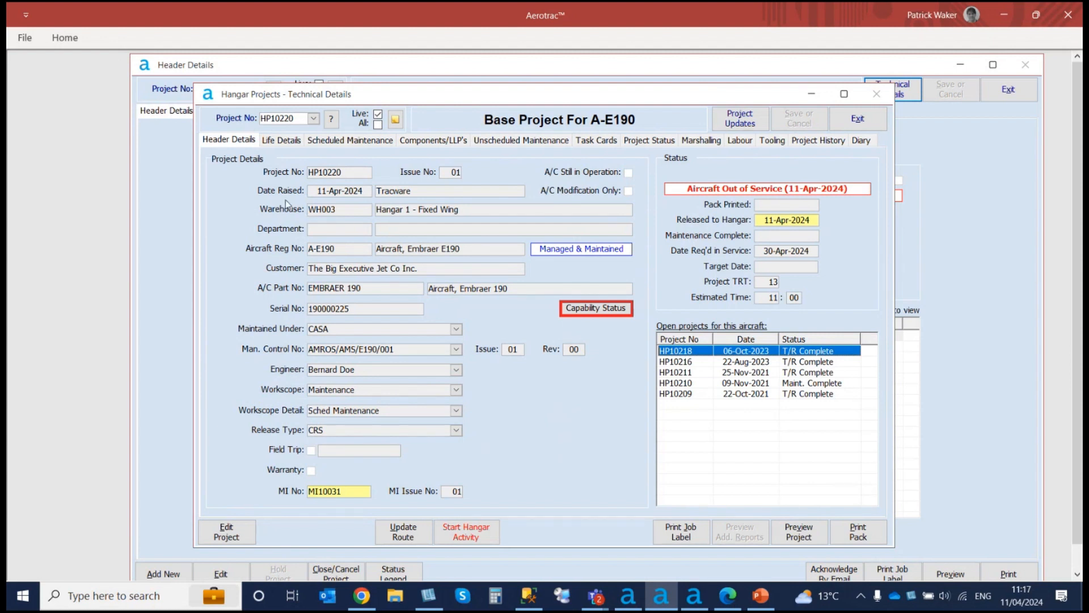
pyautogui.click(859, 120)
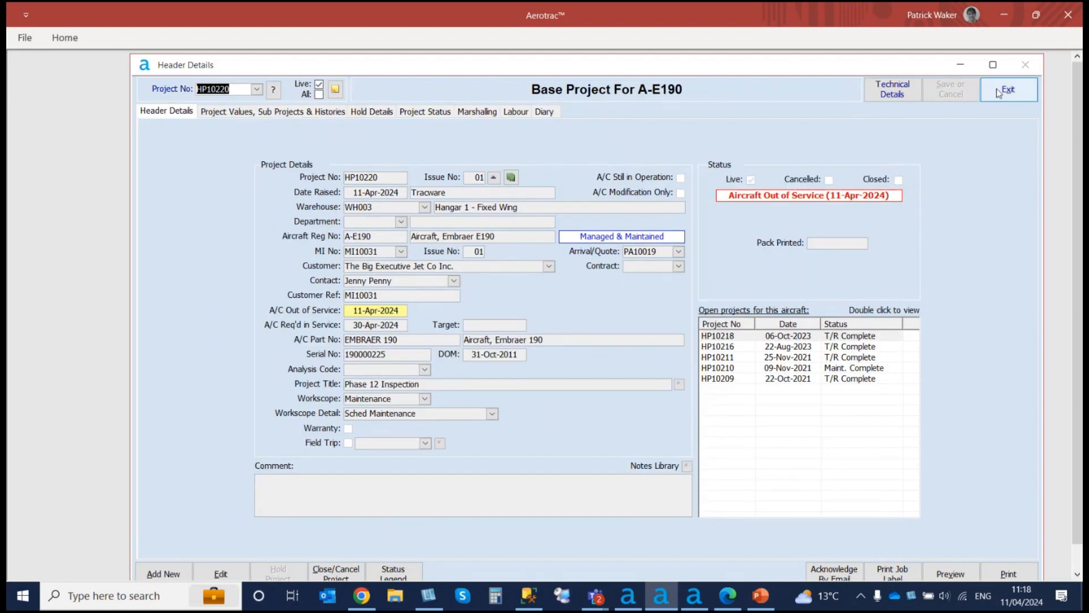
pyautogui.click(1000, 91)
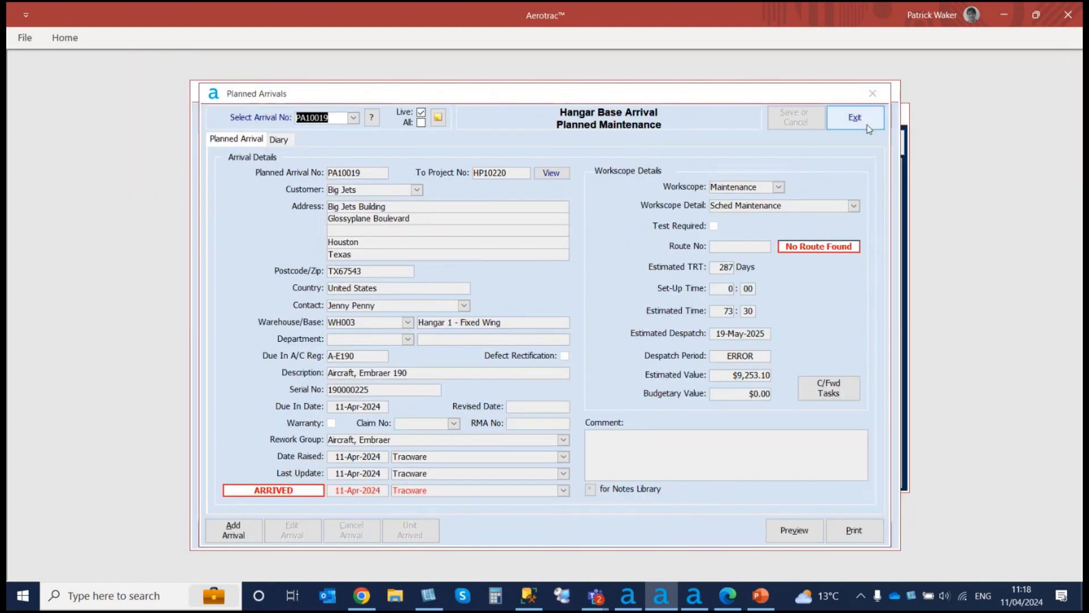
pyautogui.click(867, 124)
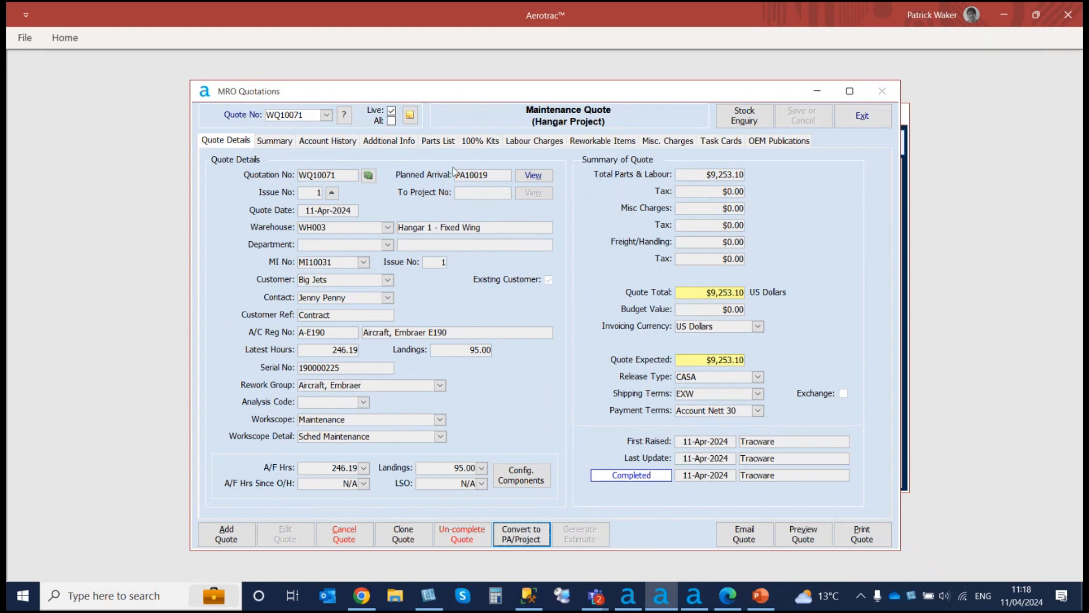
pyautogui.click(326, 115)
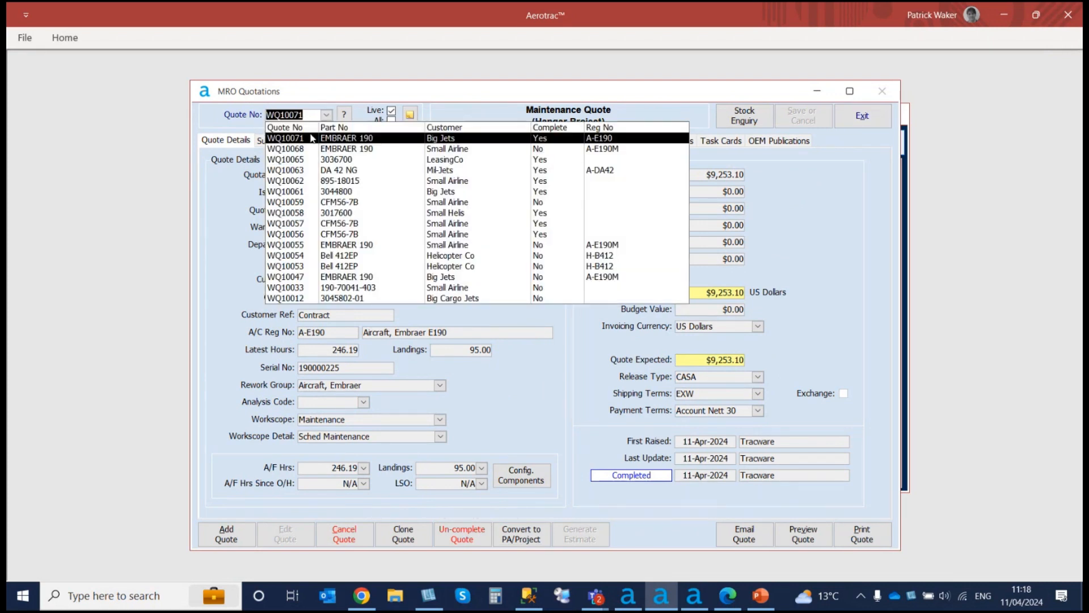
pyautogui.click(312, 138)
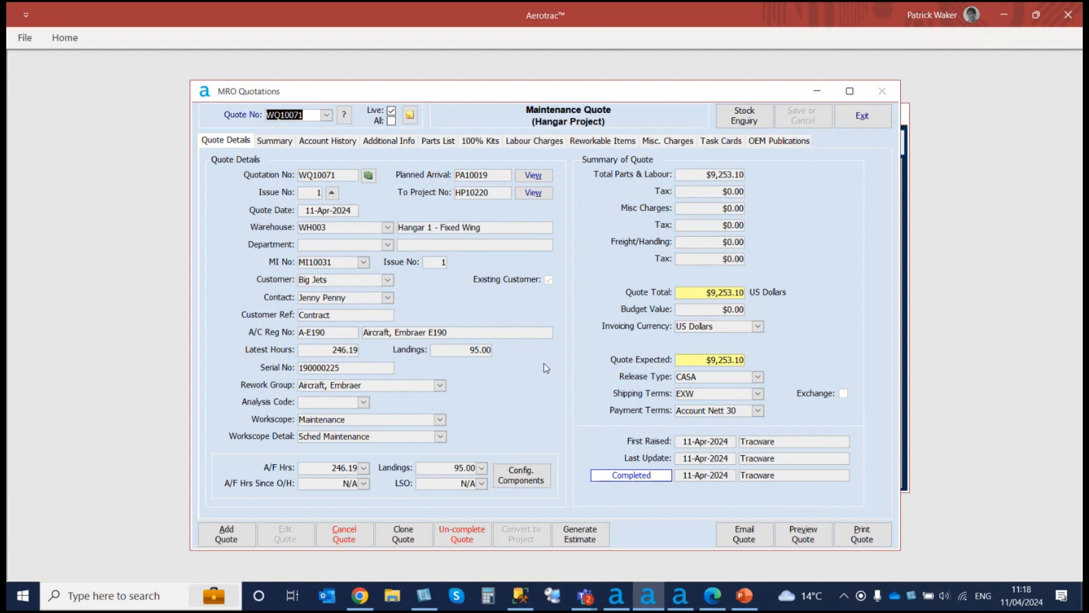
# Step: Generate a project estimate from the quote with an estimate contact assigned, save it without placing the project on hold, and close it
pyautogui.click(578, 539)
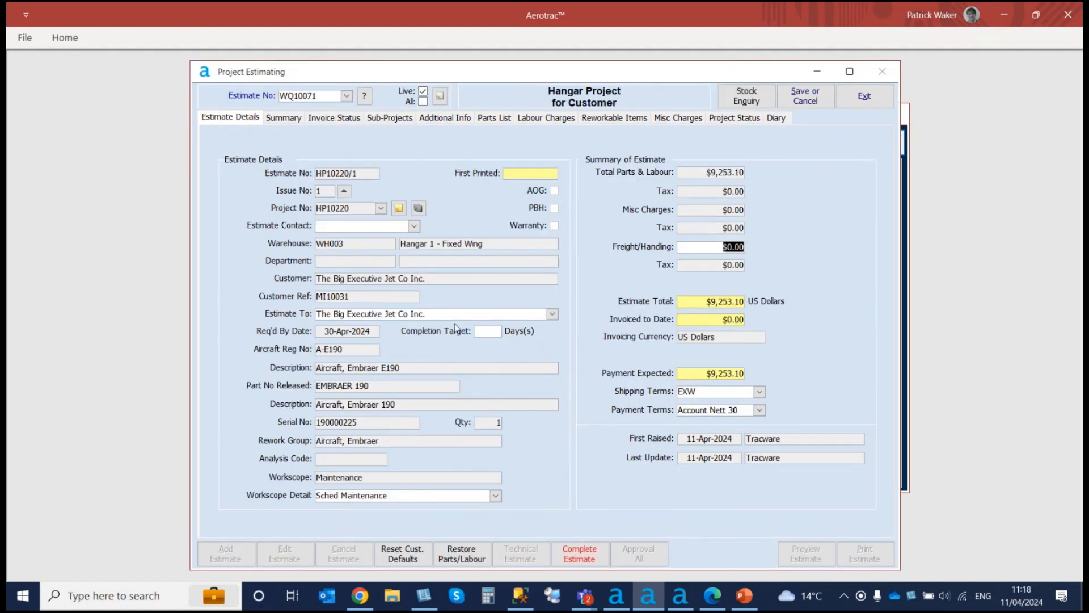
pyautogui.click(415, 227)
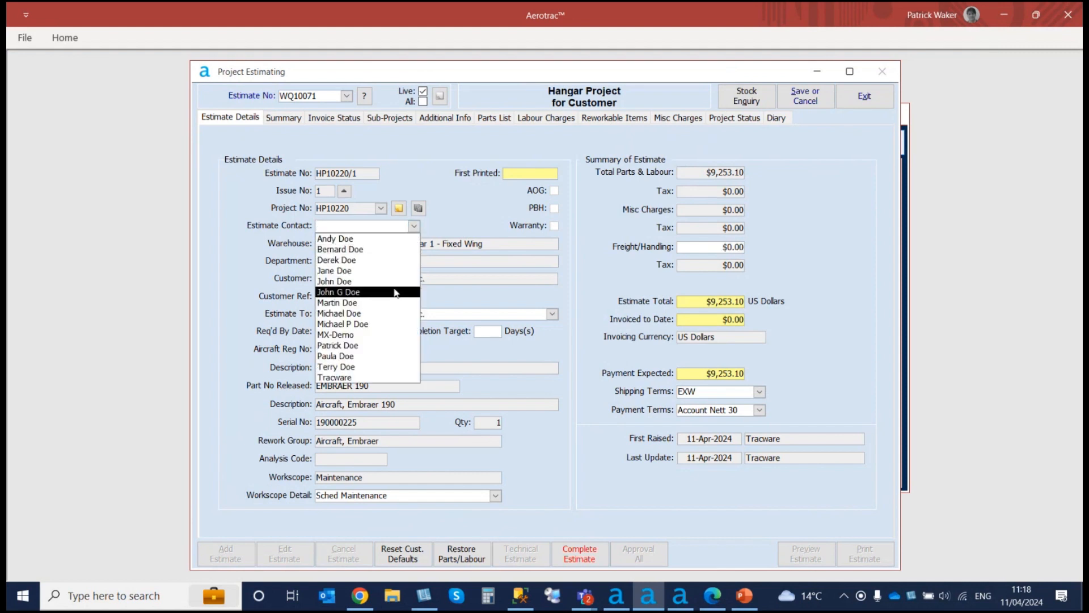
pyautogui.click(391, 250)
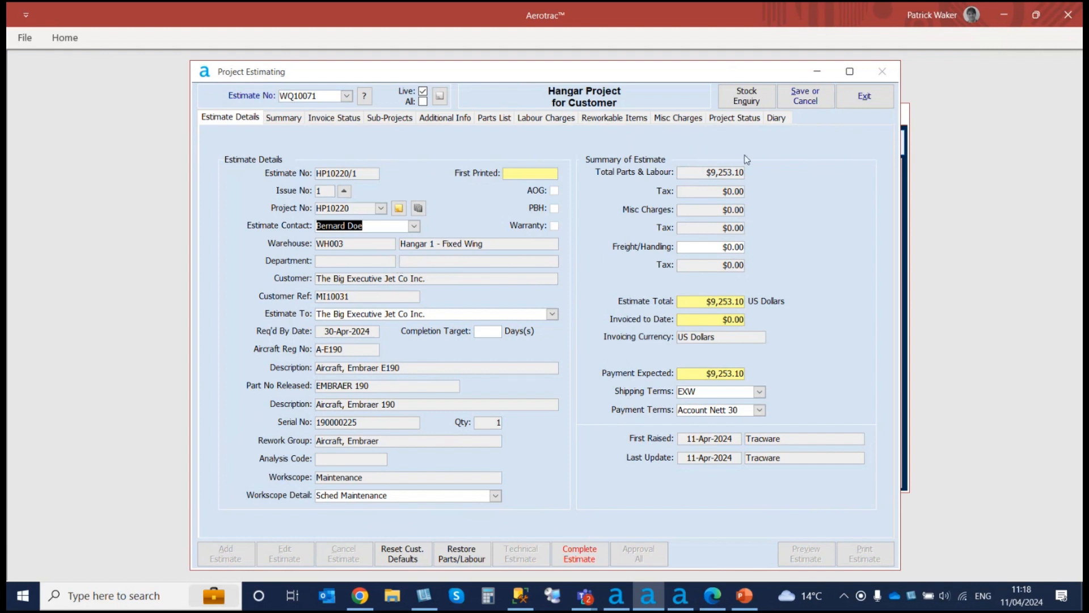
pyautogui.click(806, 102)
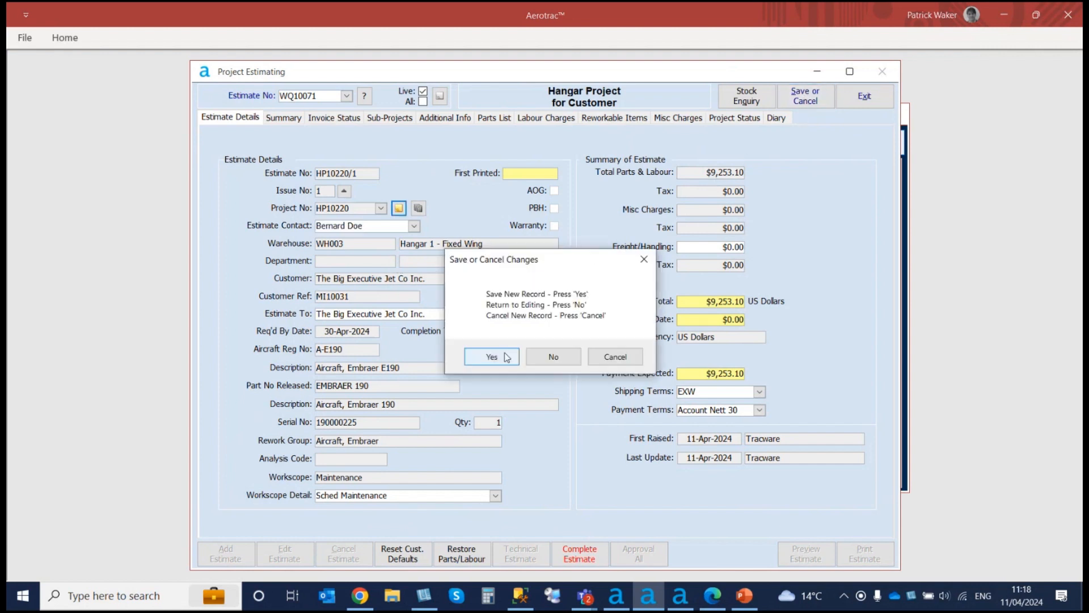
pyautogui.click(505, 356)
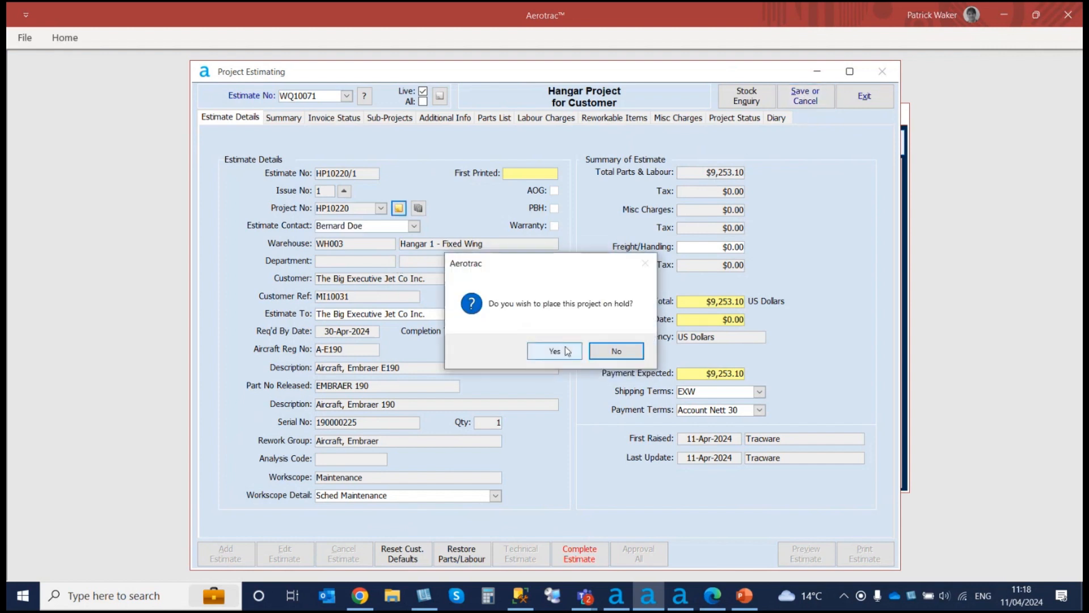
pyautogui.click(604, 352)
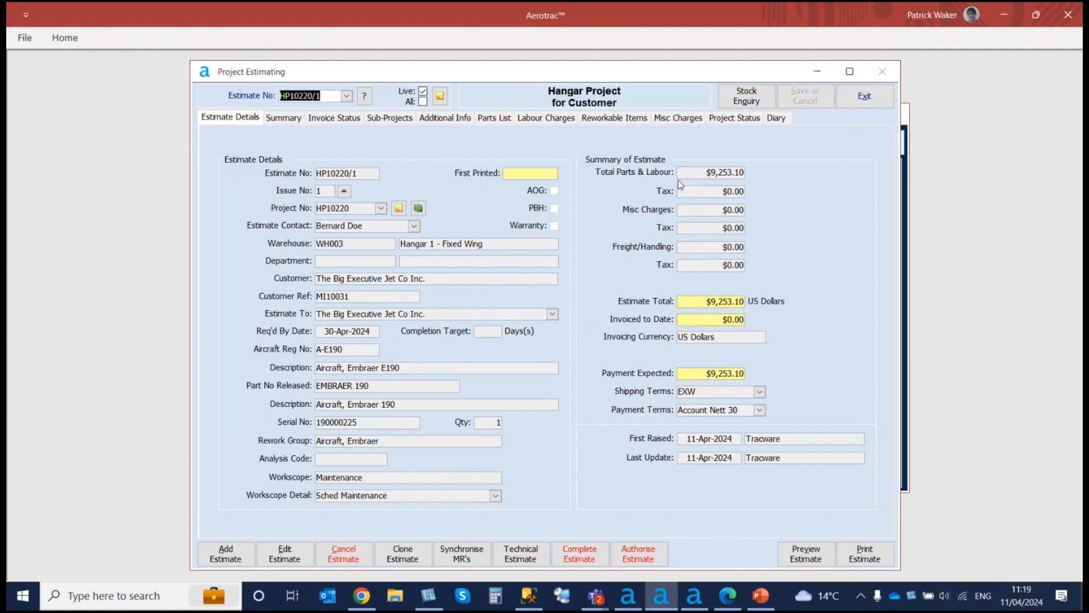
pyautogui.click(863, 100)
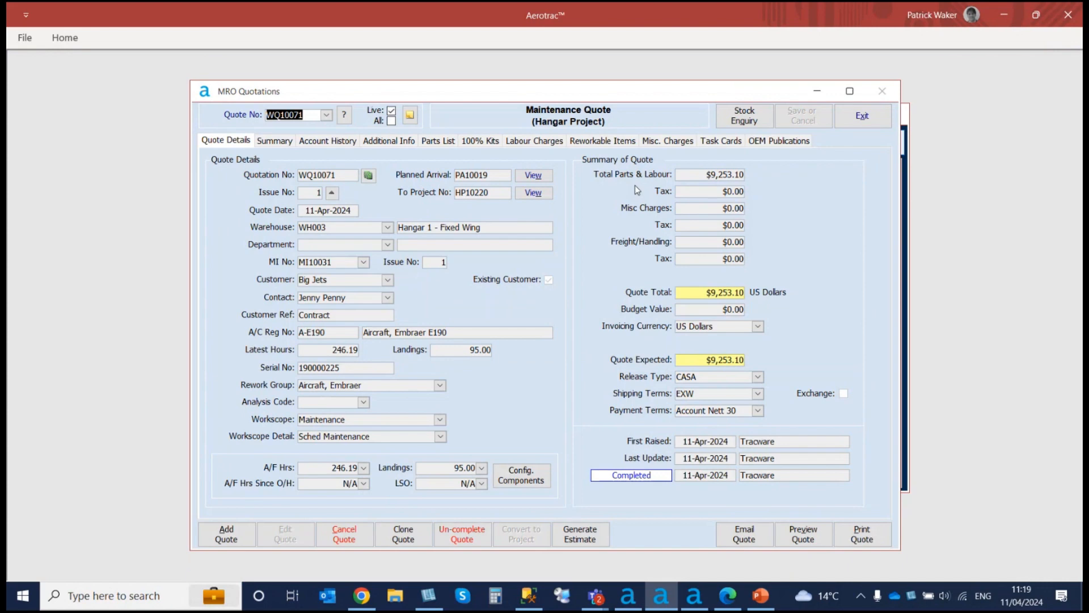
# Step: Leave the quotation and open the header details of hangar project HP10220 in Project Technical Details
pyautogui.click(874, 116)
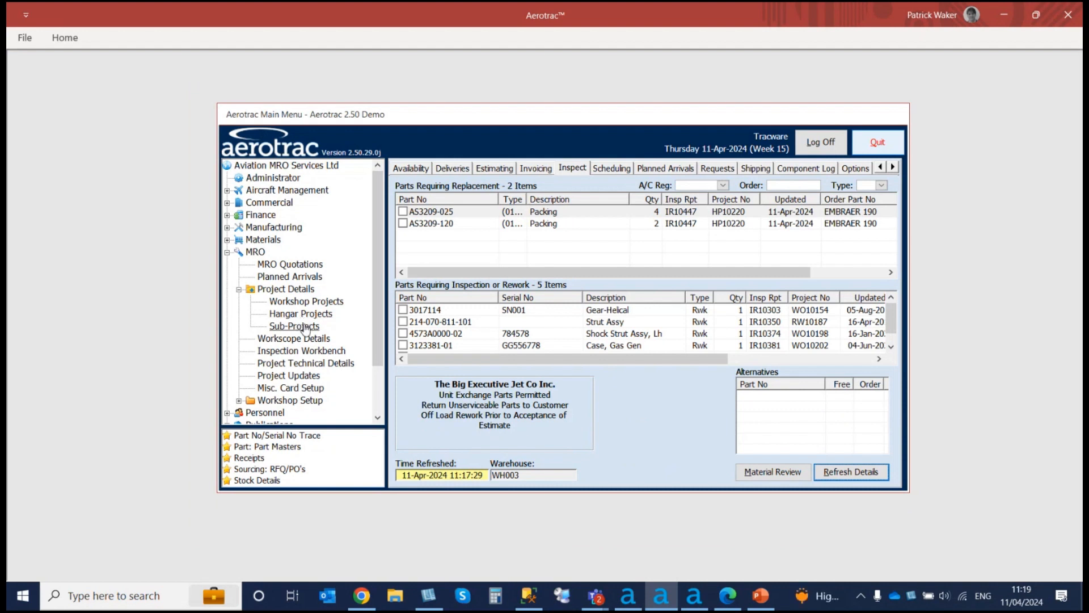
pyautogui.click(307, 364)
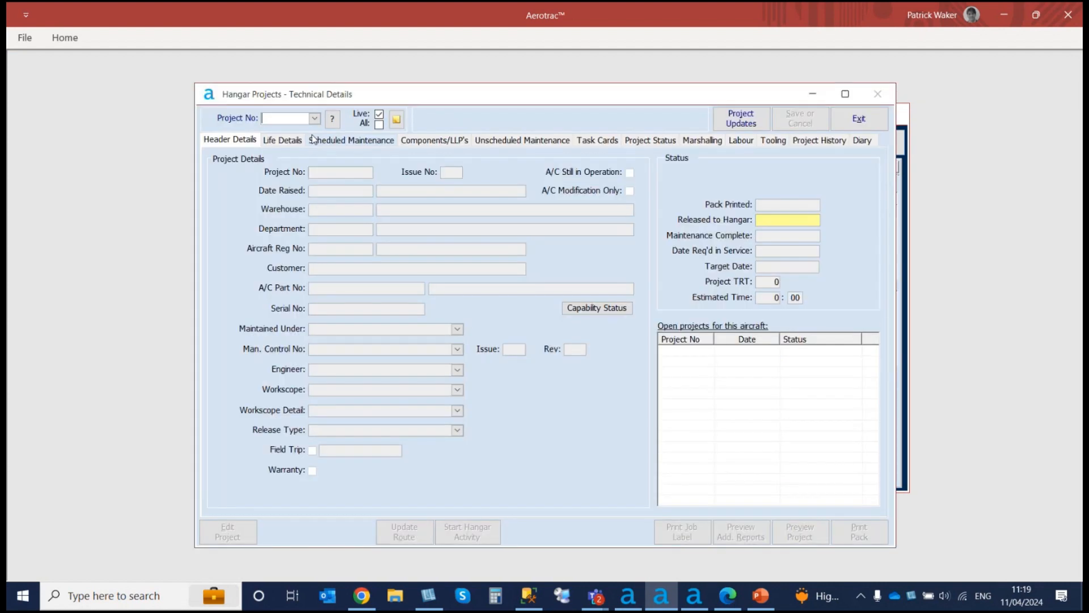
pyautogui.click(315, 118)
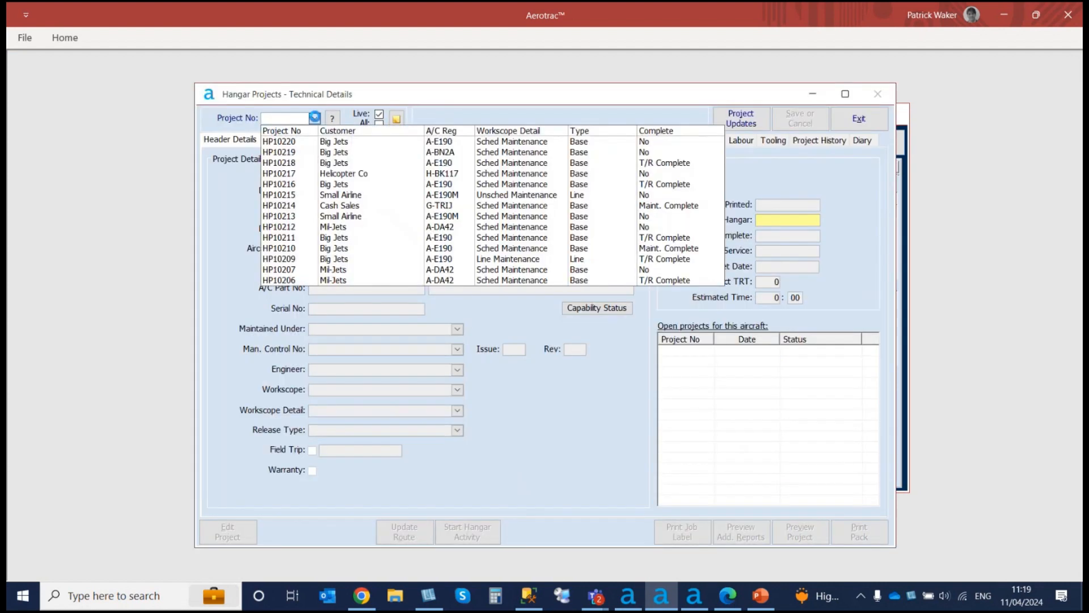
pyautogui.click(318, 141)
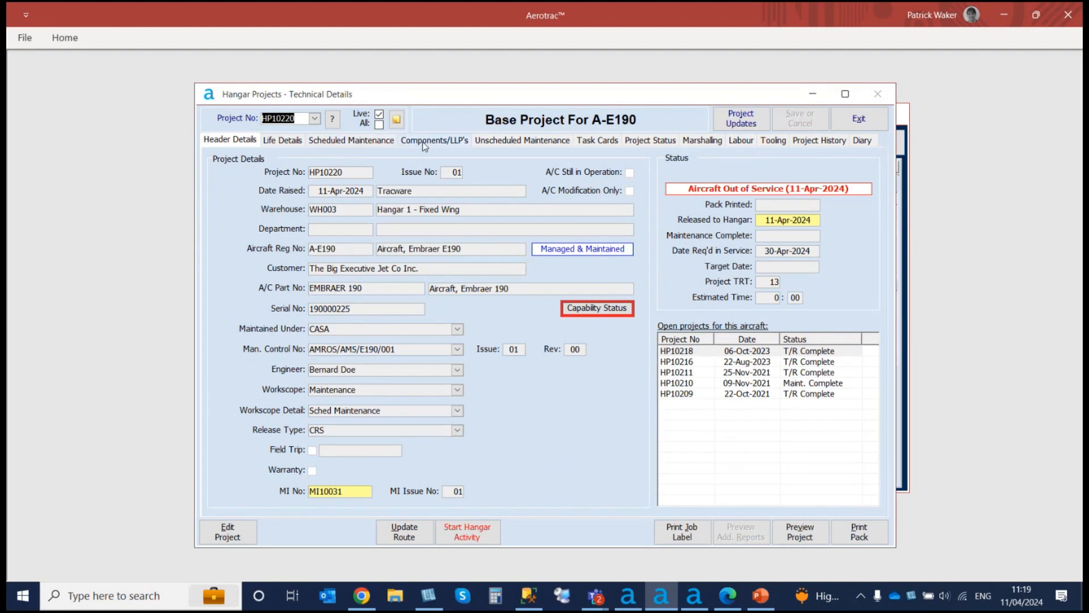
pyautogui.click(234, 141)
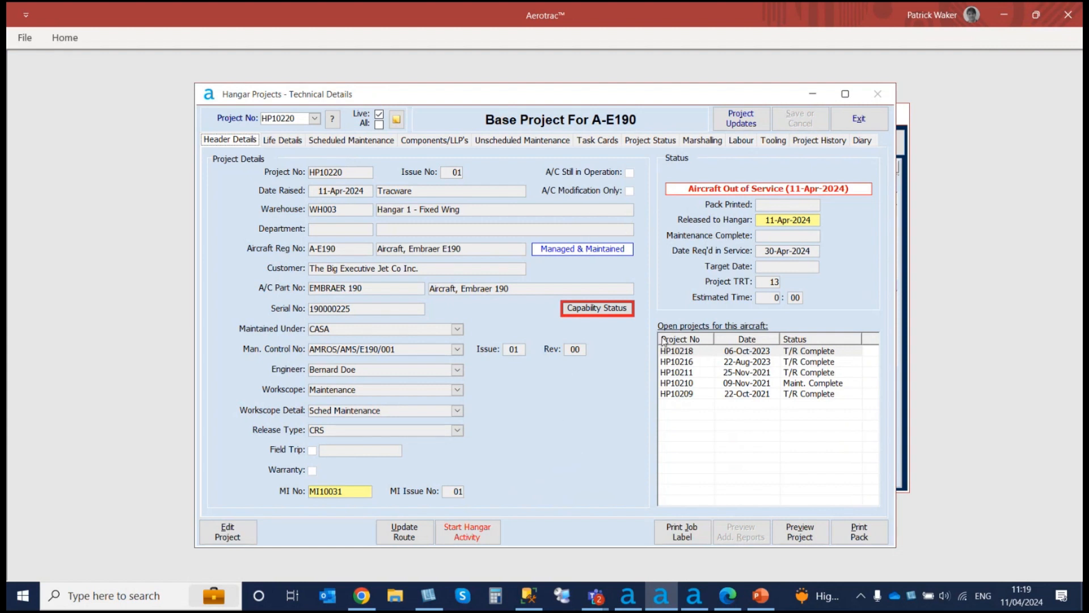
# Step: Open the project's print package, auto-select the forms that have information, including the routing forms, and save the selection
pyautogui.click(867, 537)
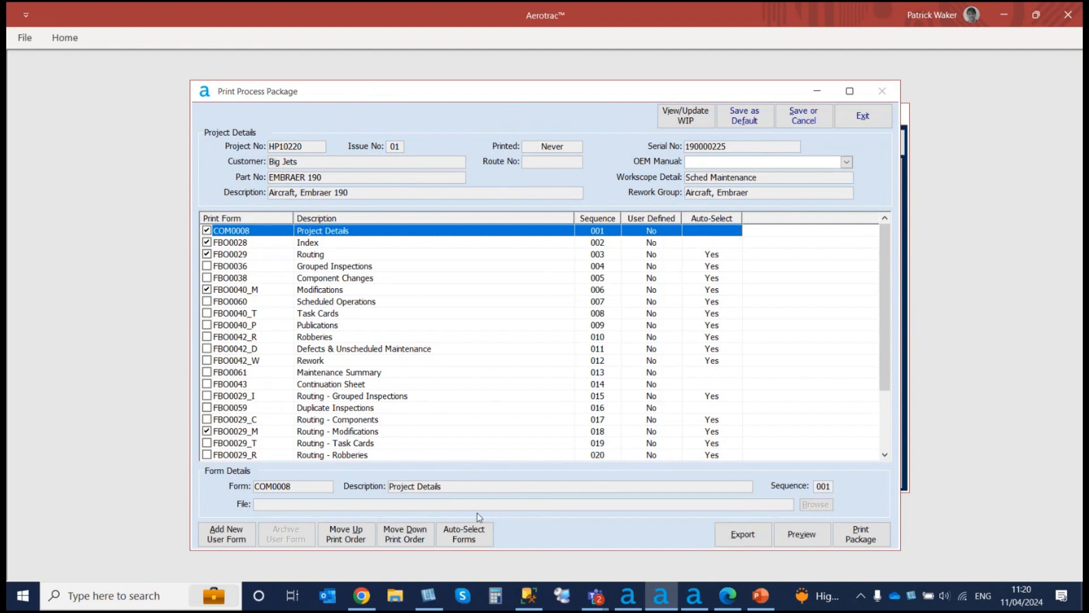
pyautogui.click(463, 540)
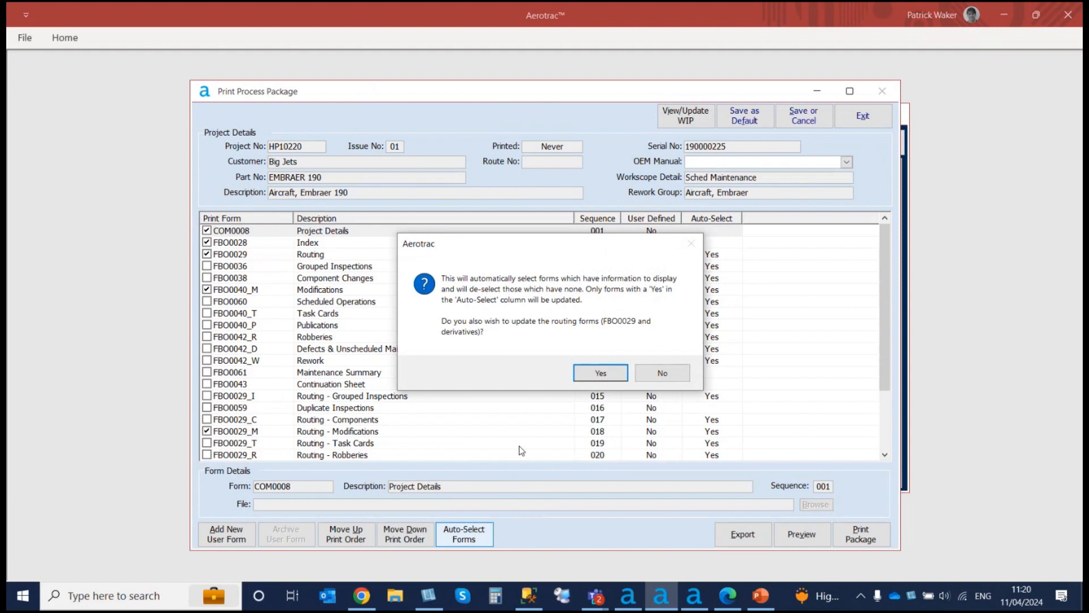
pyautogui.click(603, 376)
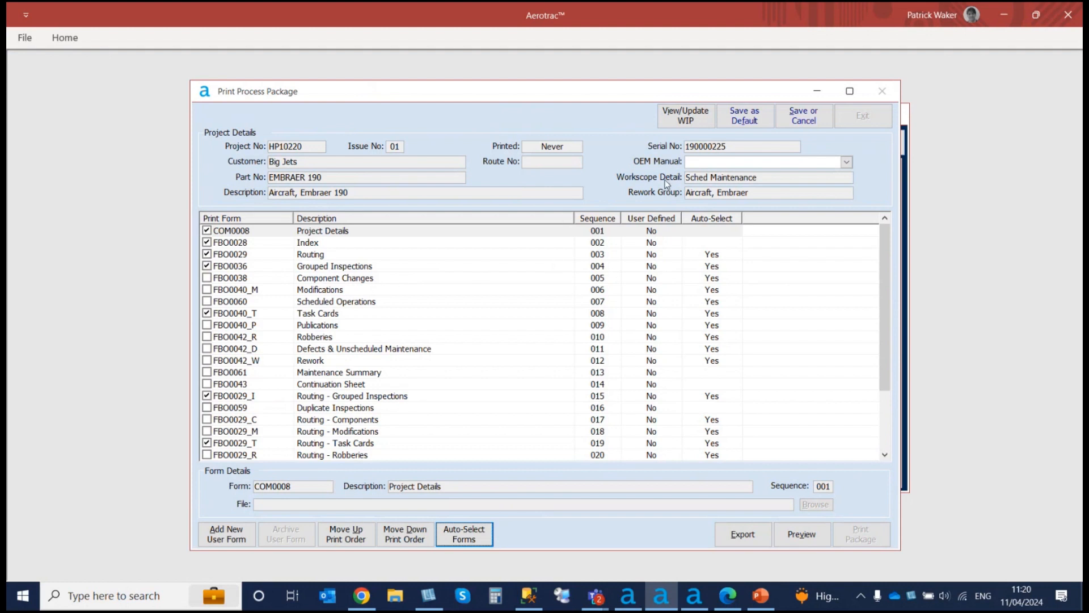
pyautogui.click(809, 122)
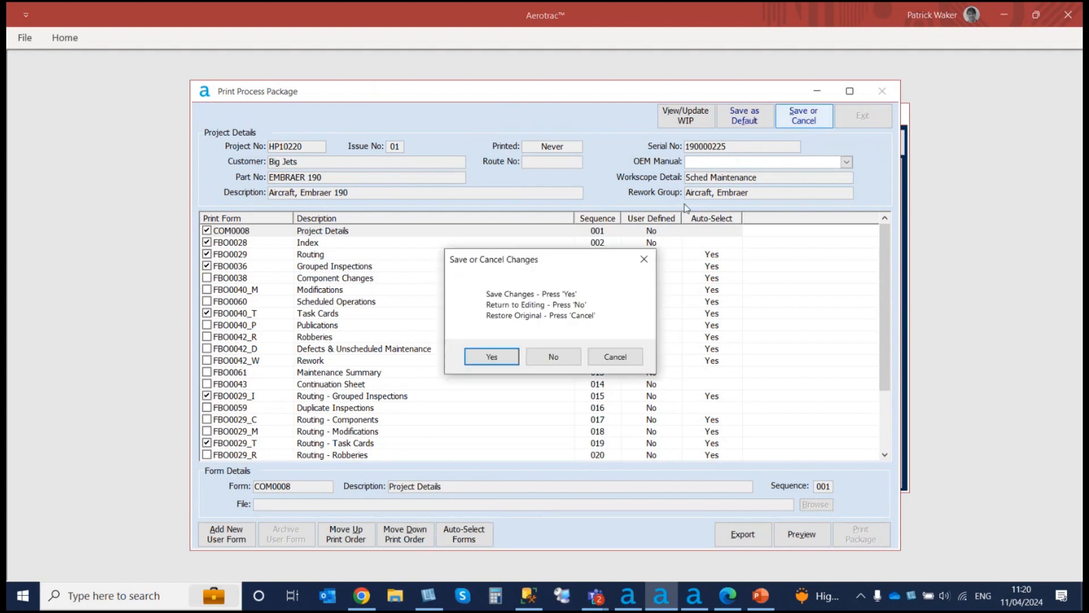
pyautogui.click(503, 356)
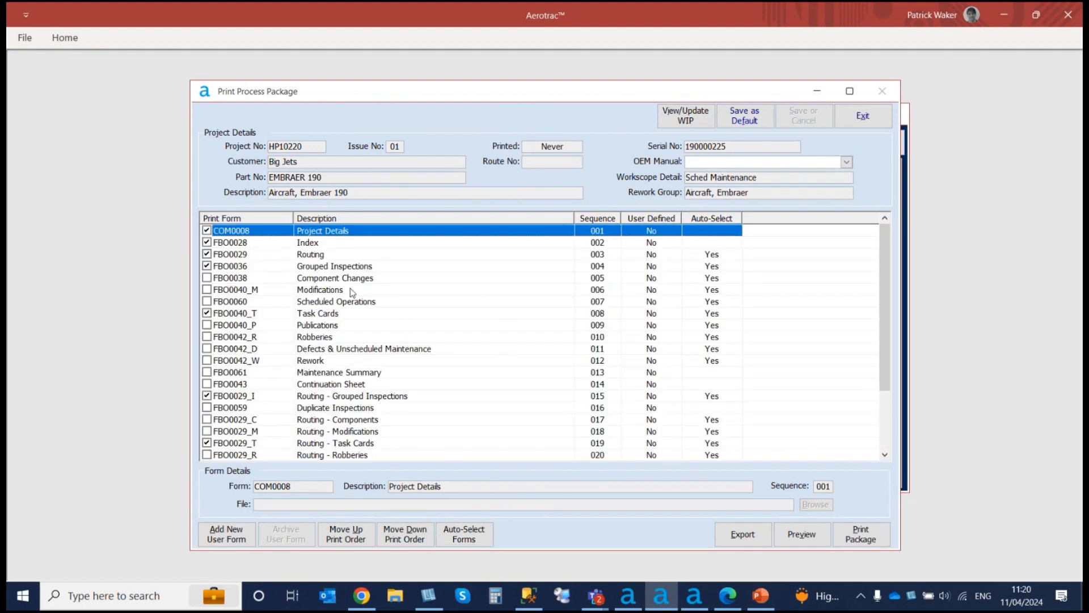
# Step: Preview the Grouped Inspections form FBO0036, examine the workcard's header and task details up close, and close the preview
pyautogui.click(344, 267)
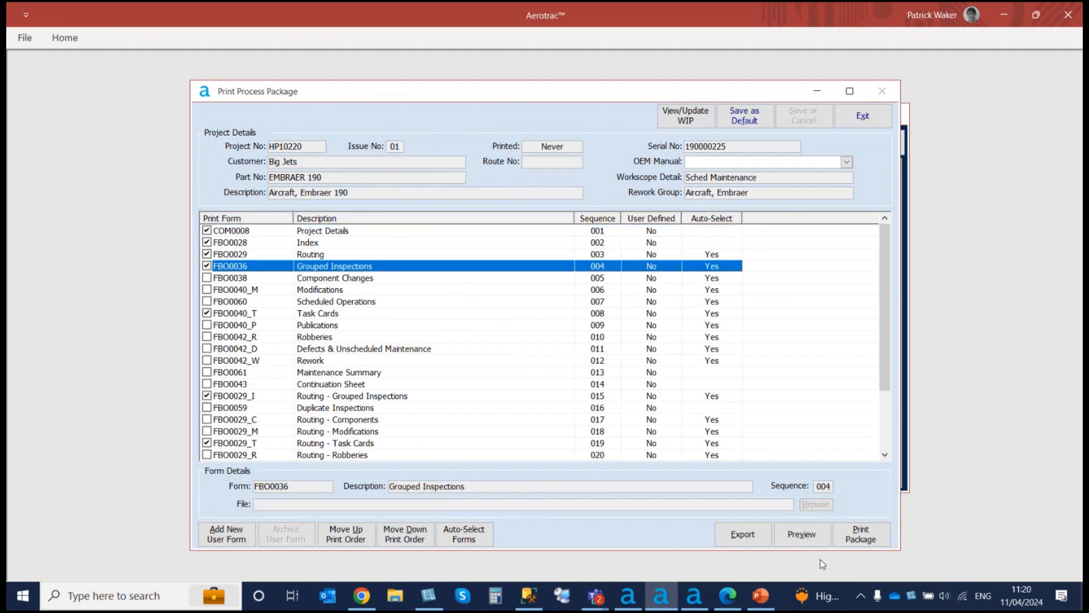
pyautogui.click(802, 535)
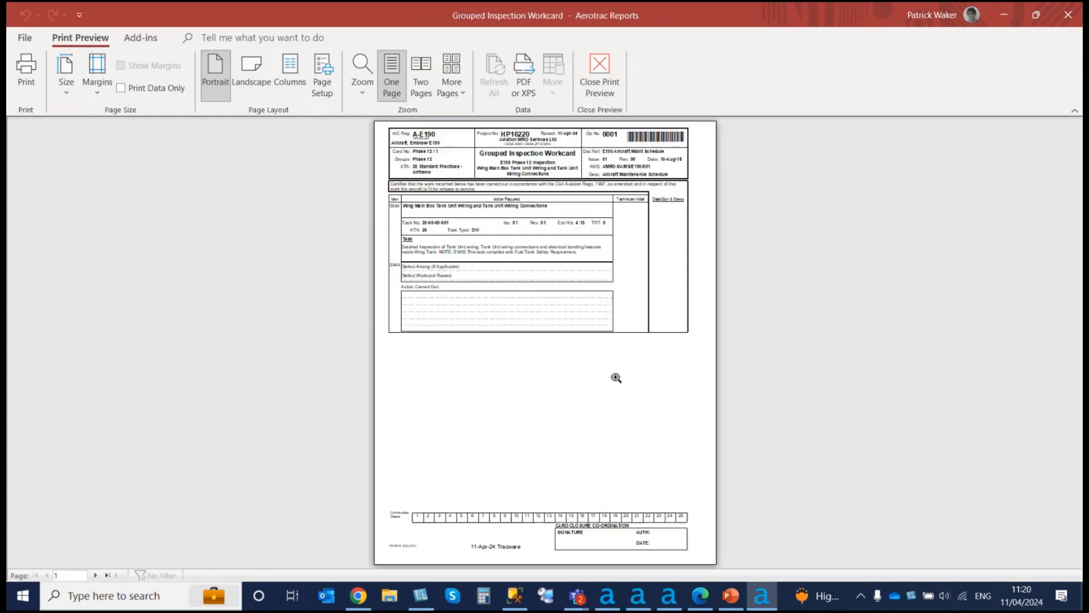
pyautogui.click(671, 386)
pyautogui.scroll(3, 805, 389)
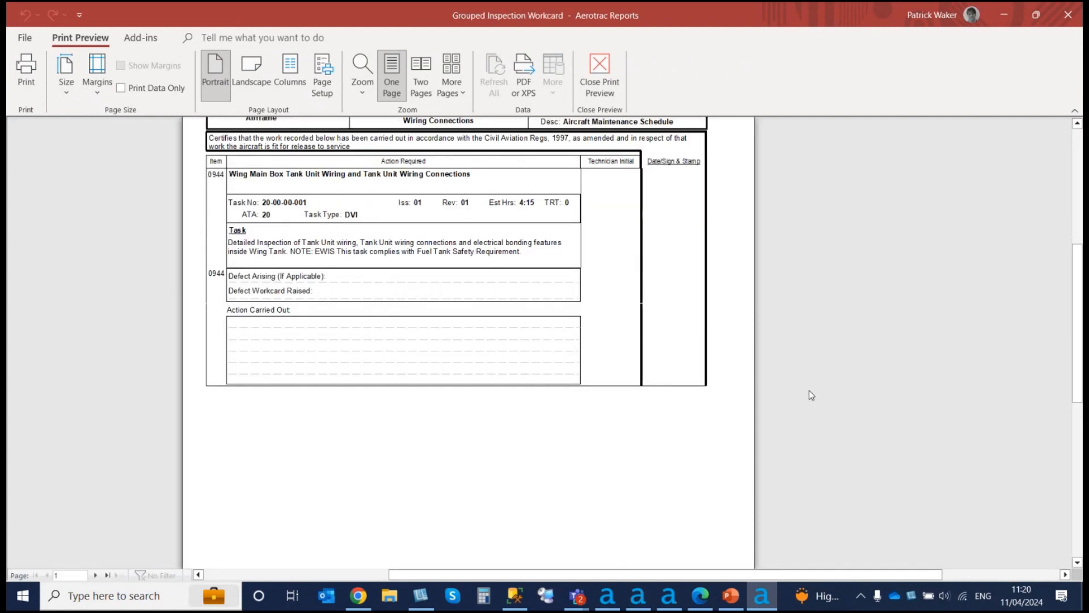
pyautogui.scroll(2, 810, 393)
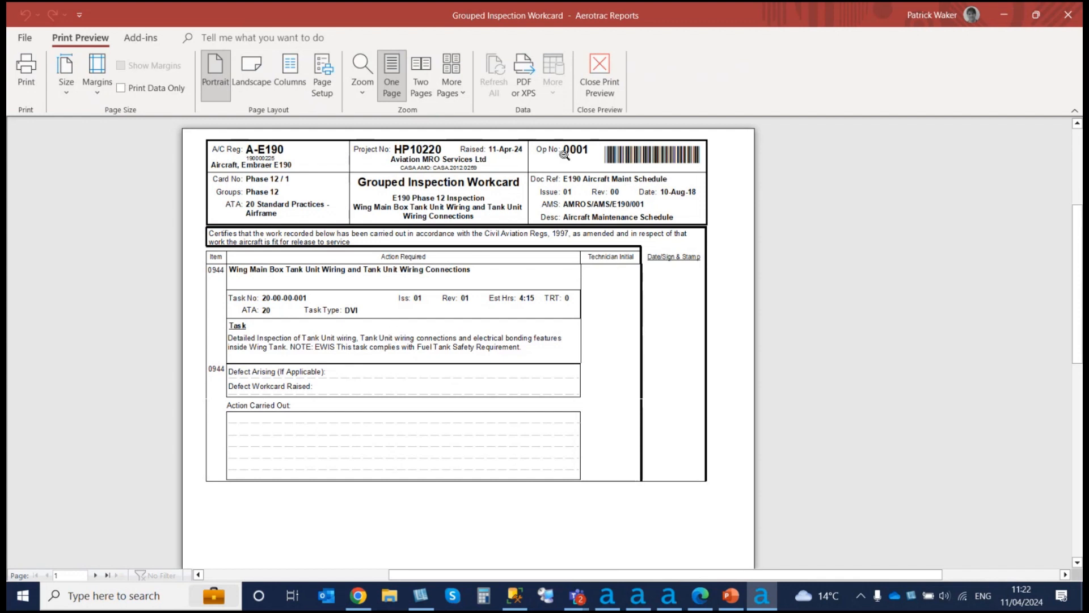
pyautogui.click(601, 81)
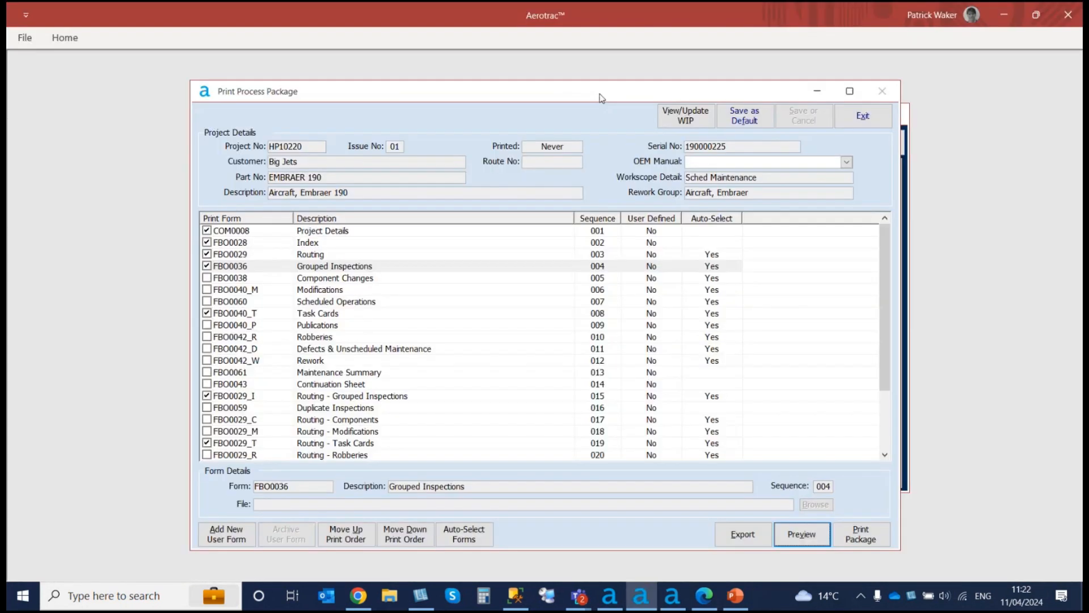
# Step: Preview the Routing form FBO0029 of the print package and close it after viewing
pyautogui.click(348, 244)
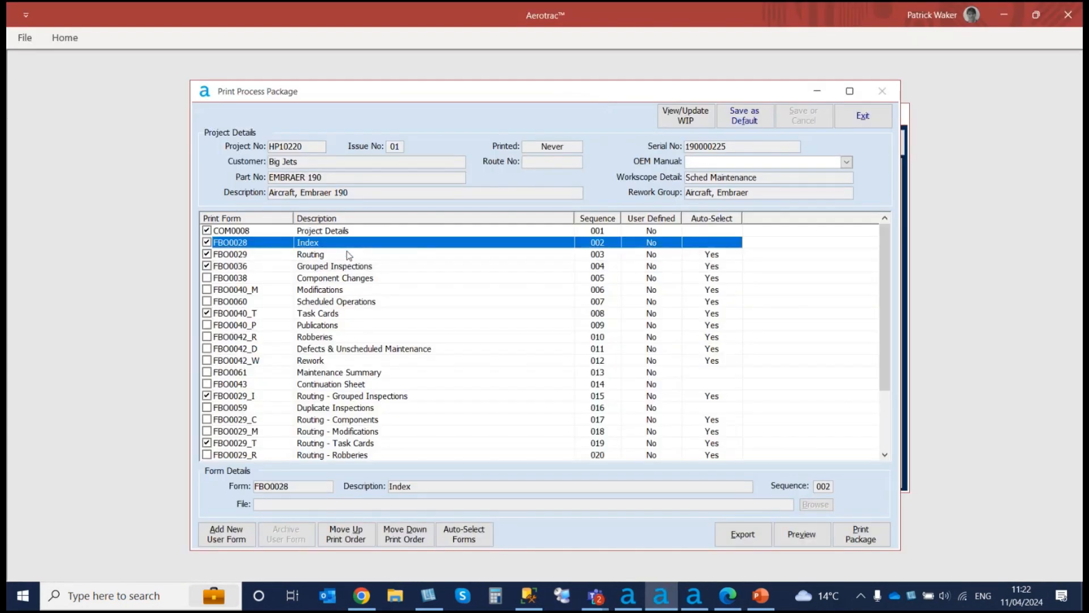
pyautogui.click(349, 255)
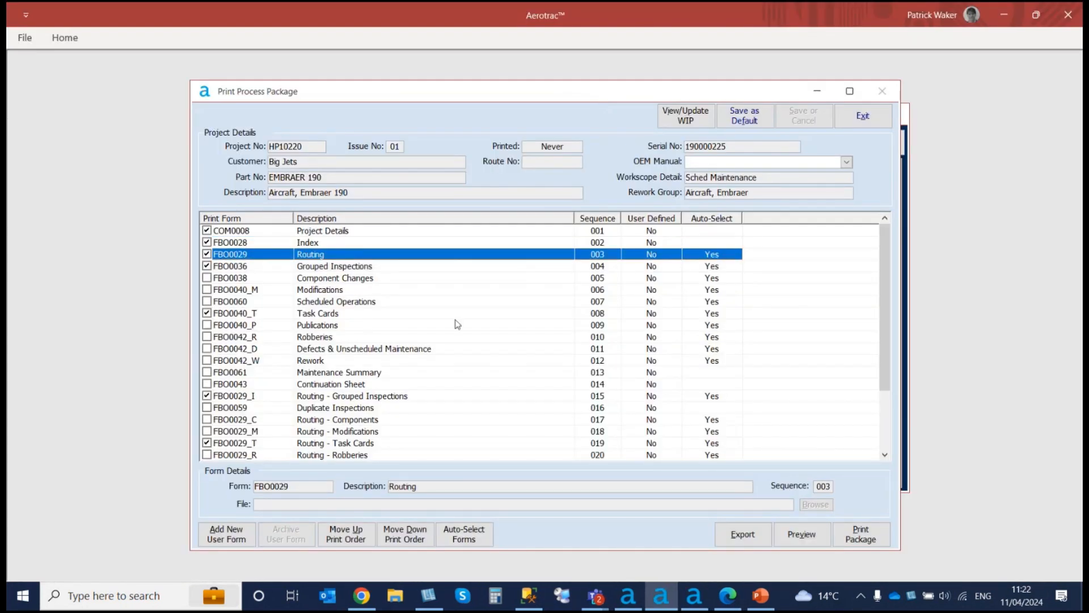
pyautogui.click(802, 535)
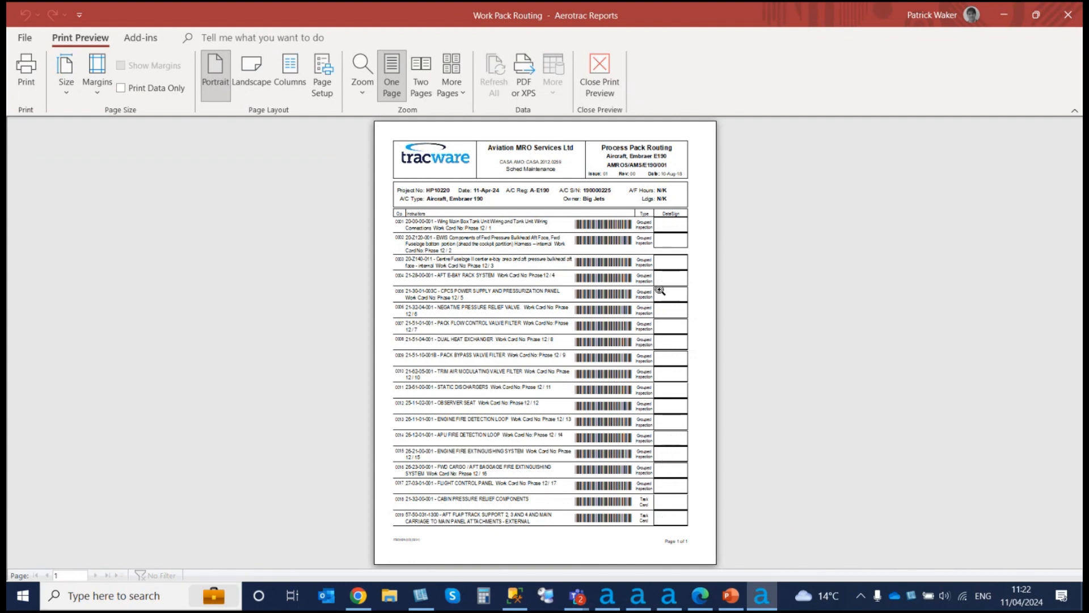
pyautogui.click(604, 77)
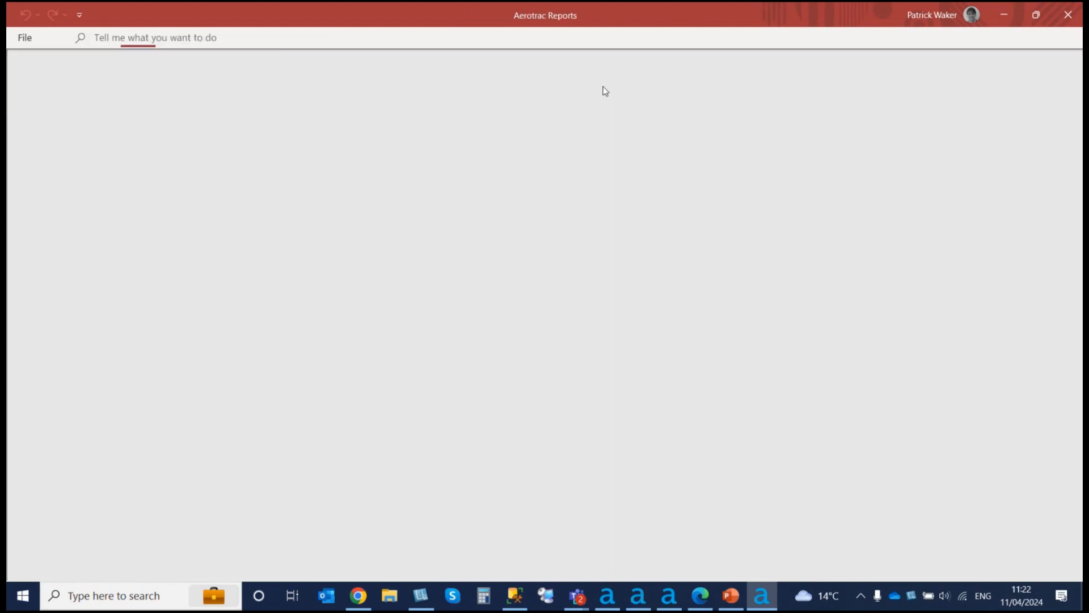
# Step: Preview the Work Pack Panels form FBO0049 of the print package
pyautogui.scroll(-2, 358, 439)
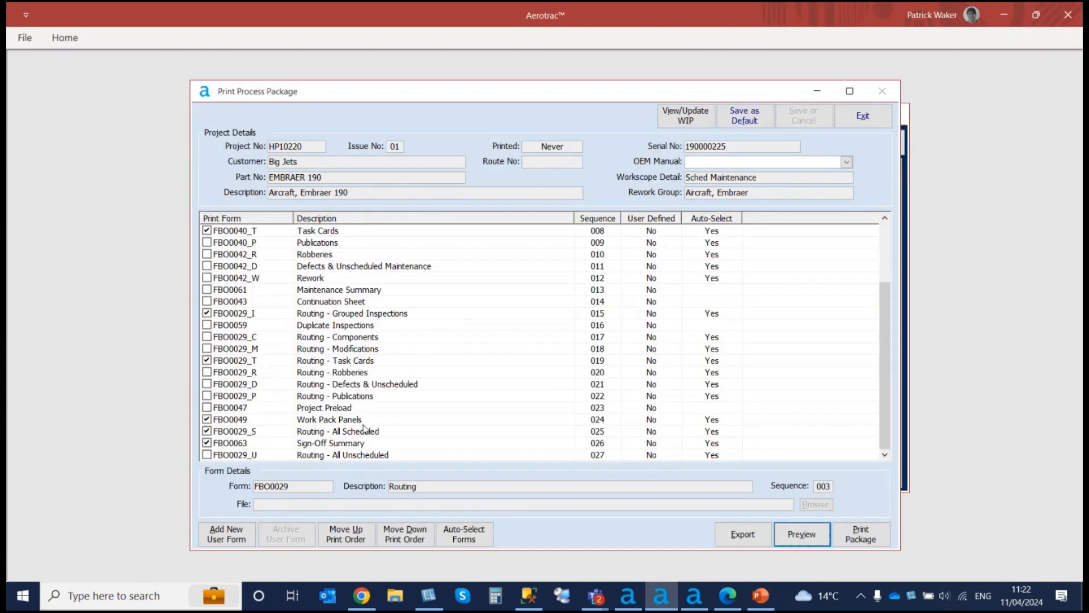
pyautogui.click(342, 424)
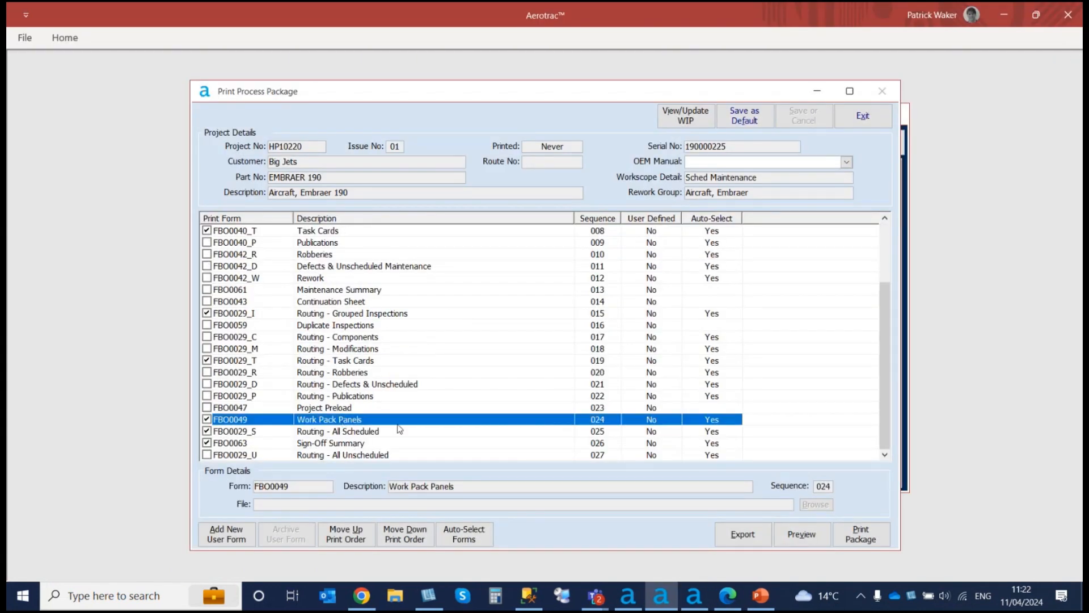
pyautogui.click(796, 535)
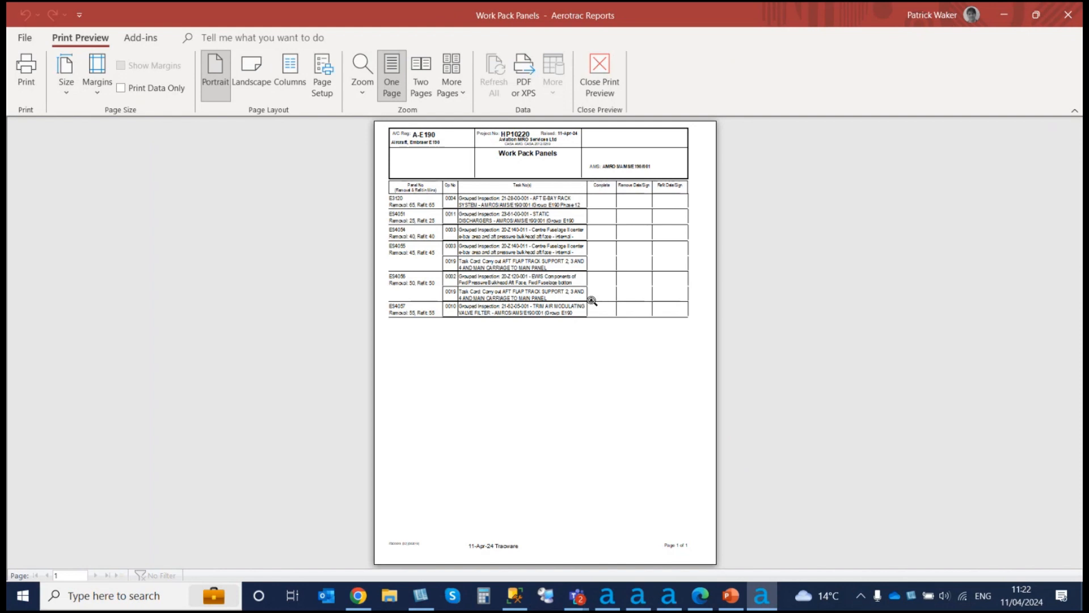
# Step: Examine the panel list of the Work Pack Panels report up close and close the preview
pyautogui.click(530, 259)
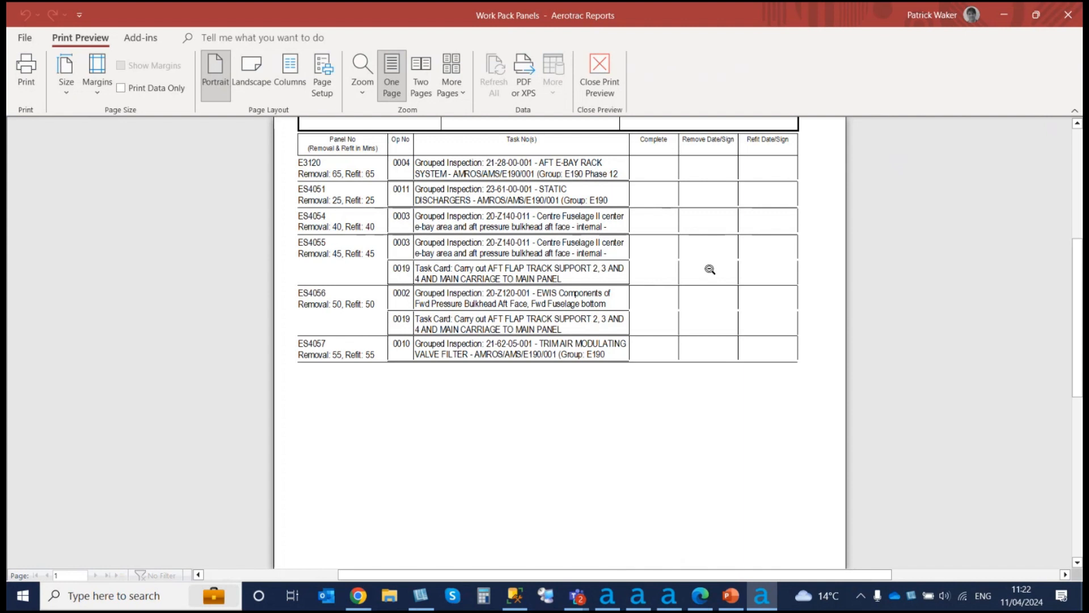
pyautogui.click(600, 76)
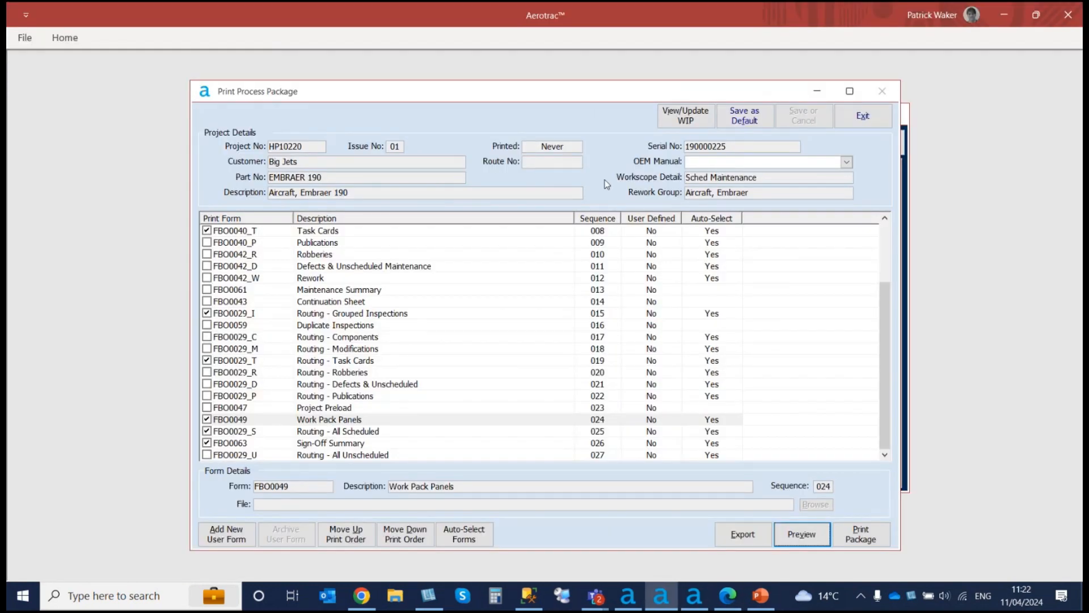
# Step: Assign OEM manual 190-50005 to the print package, save the change and exit the package
pyautogui.click(846, 163)
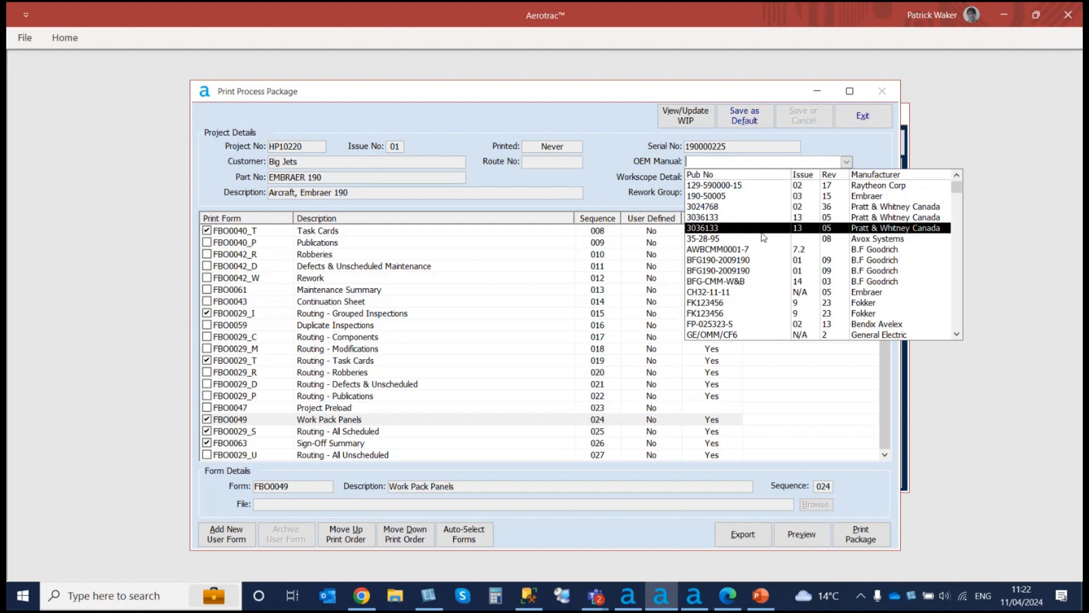
pyautogui.click(750, 196)
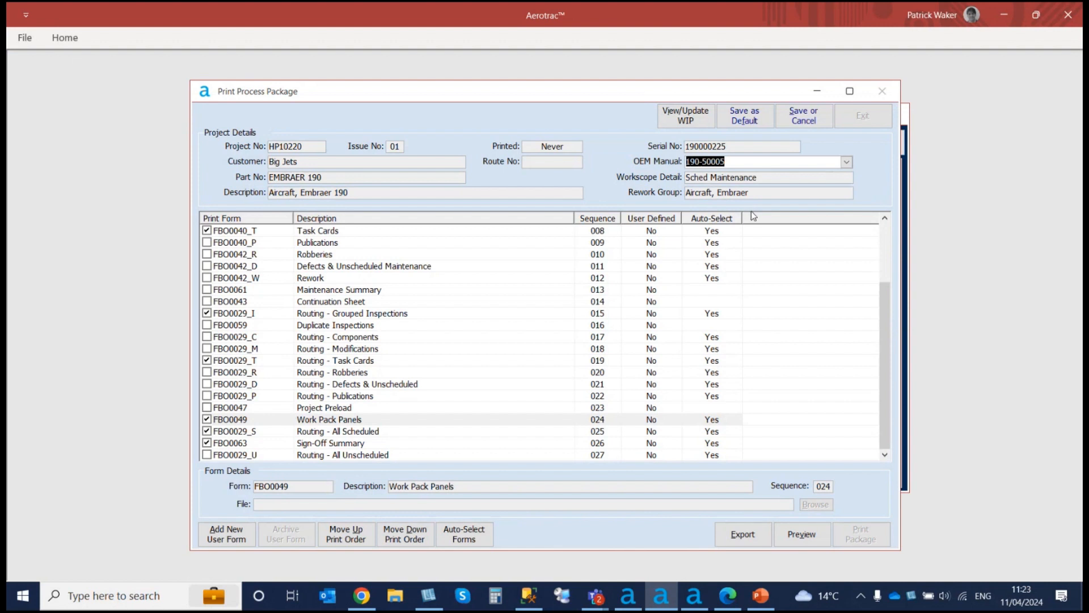
pyautogui.click(813, 126)
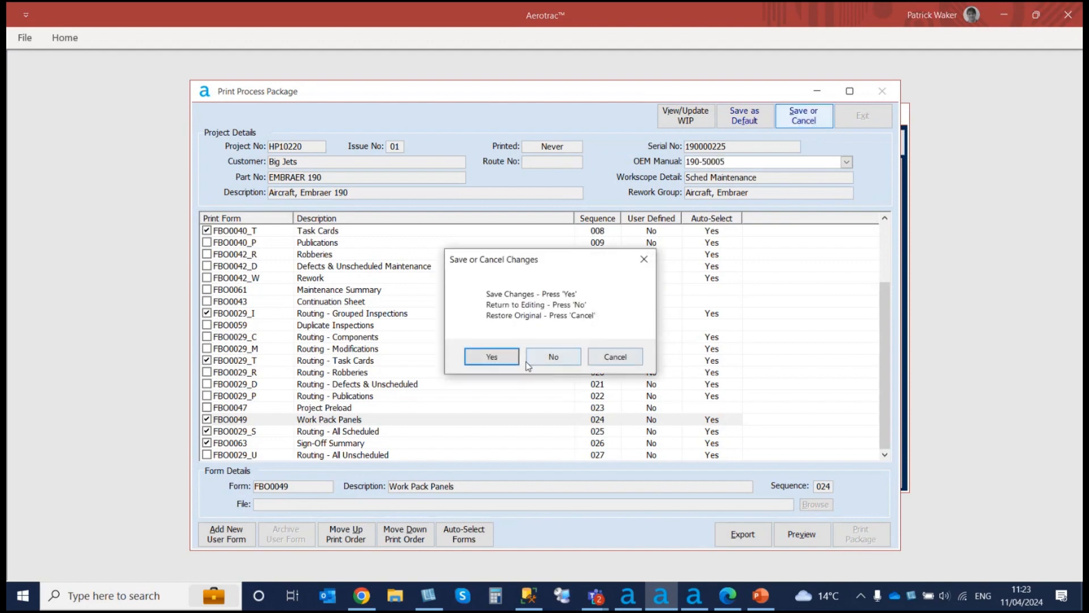
pyautogui.click(497, 358)
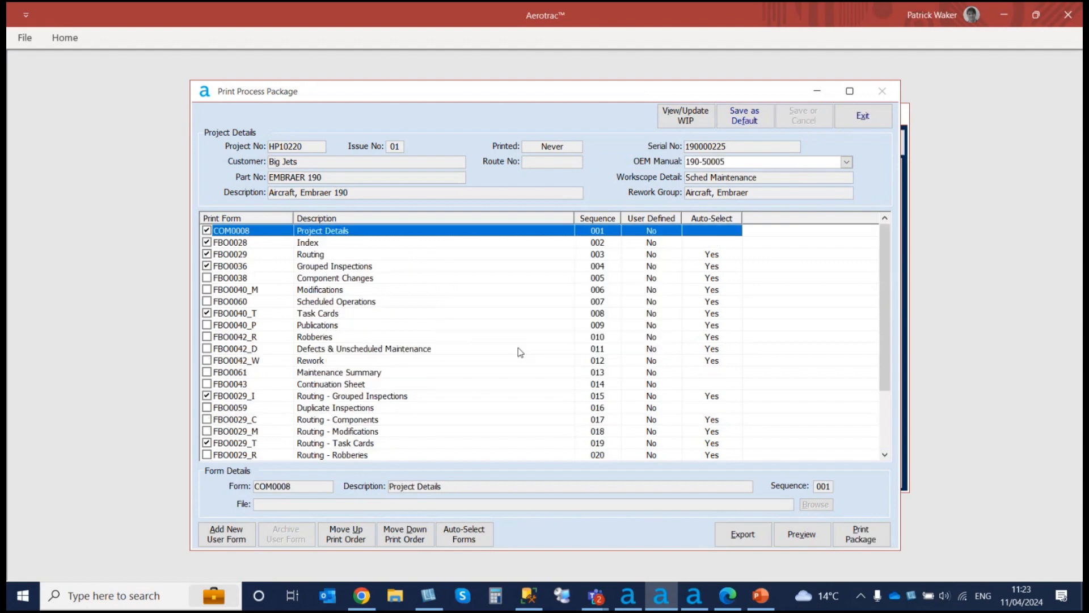
pyautogui.click(864, 123)
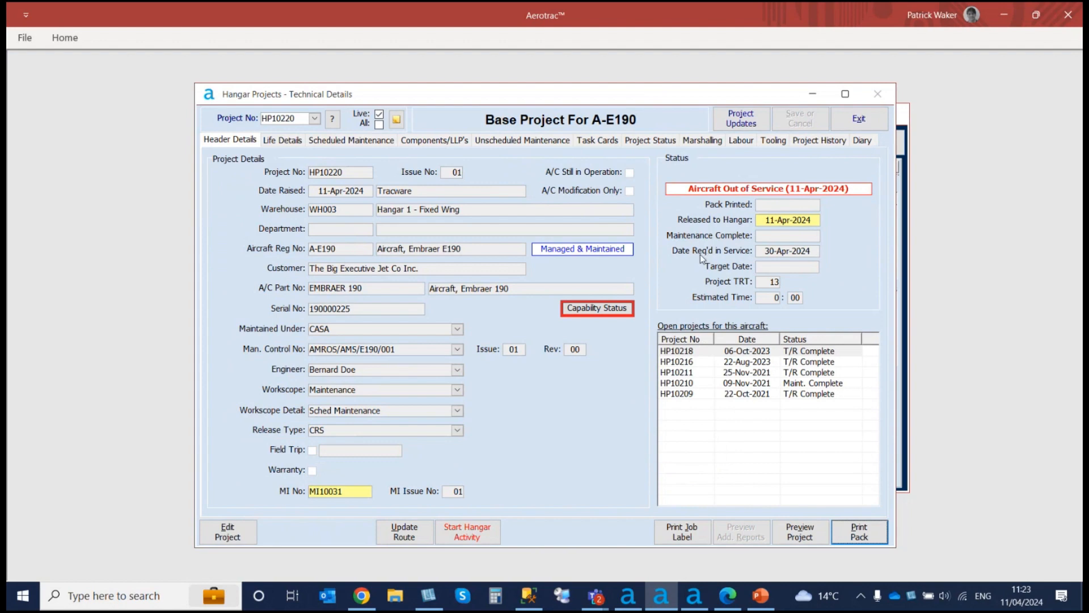
# Step: Preview the workcard for scheduled maintenance item 0004, AFT E-BAY RACK SYSTEM, accepting the preview of all ops, and close it
pyautogui.click(358, 142)
pyautogui.click(403, 209)
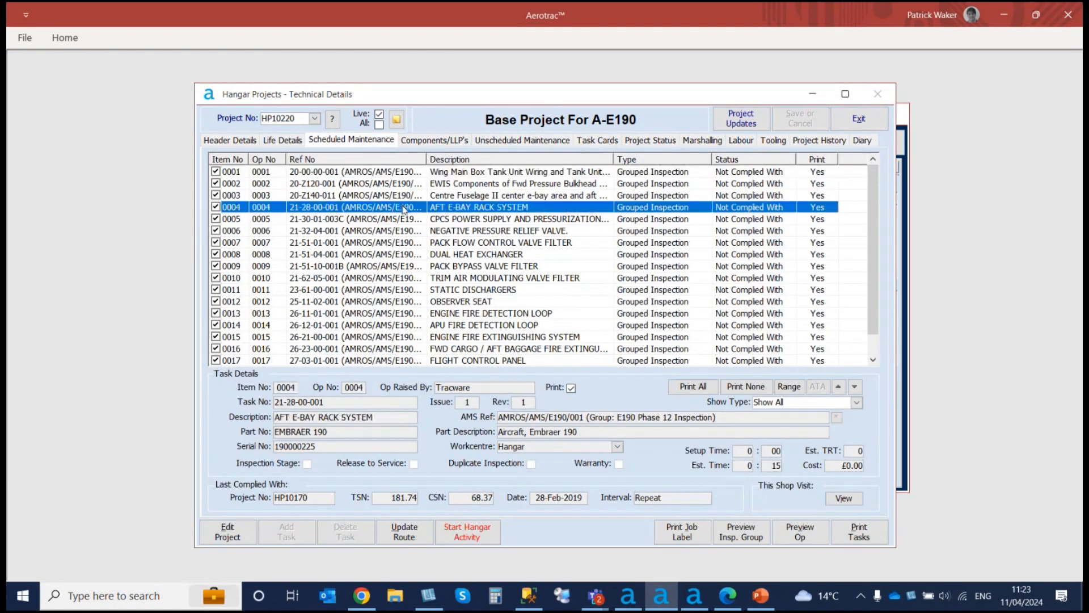
pyautogui.click(802, 537)
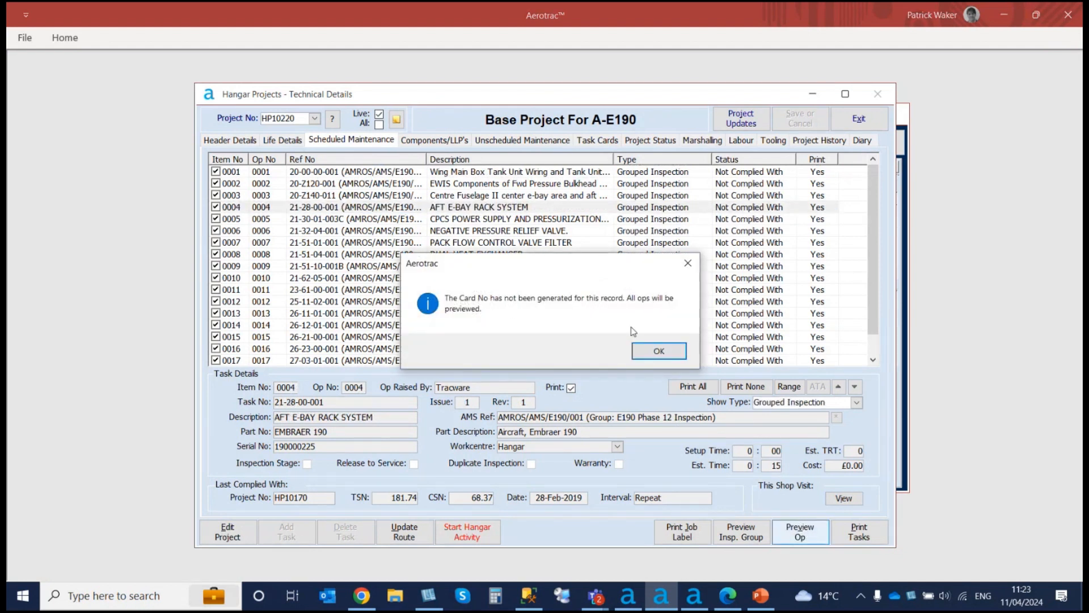
pyautogui.click(660, 351)
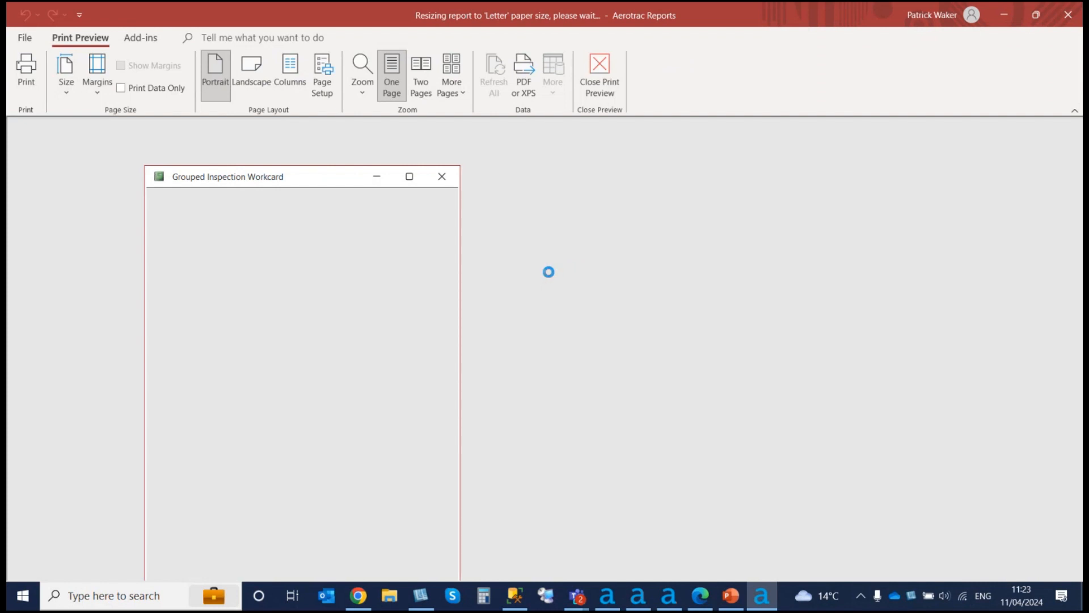
pyautogui.click(600, 80)
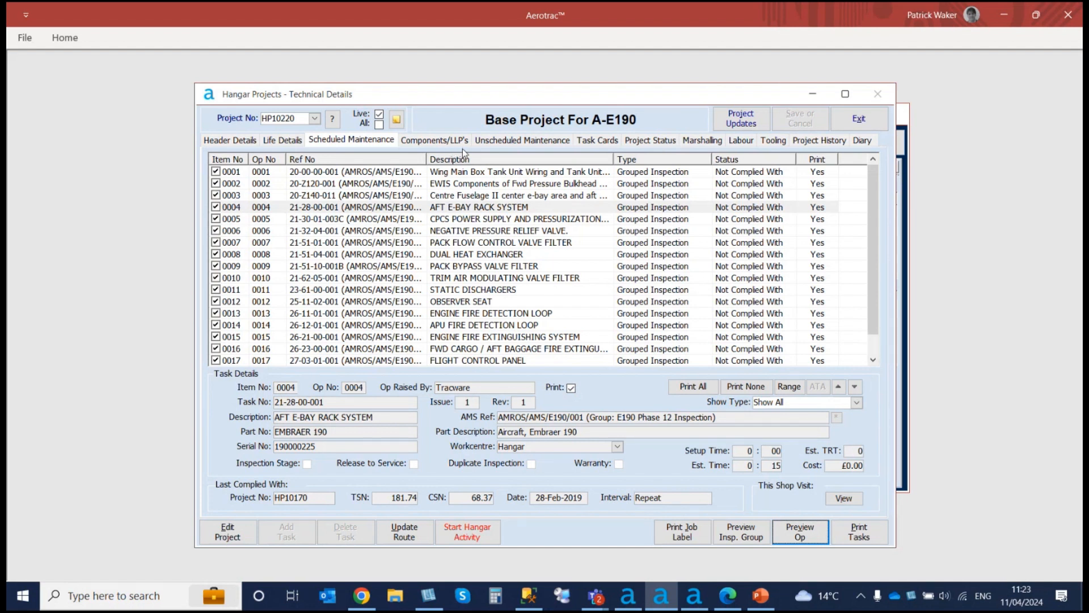
# Step: Open hangar project HP10210 and review its scheduled maintenance tasks and airframe life details
pyautogui.click(314, 118)
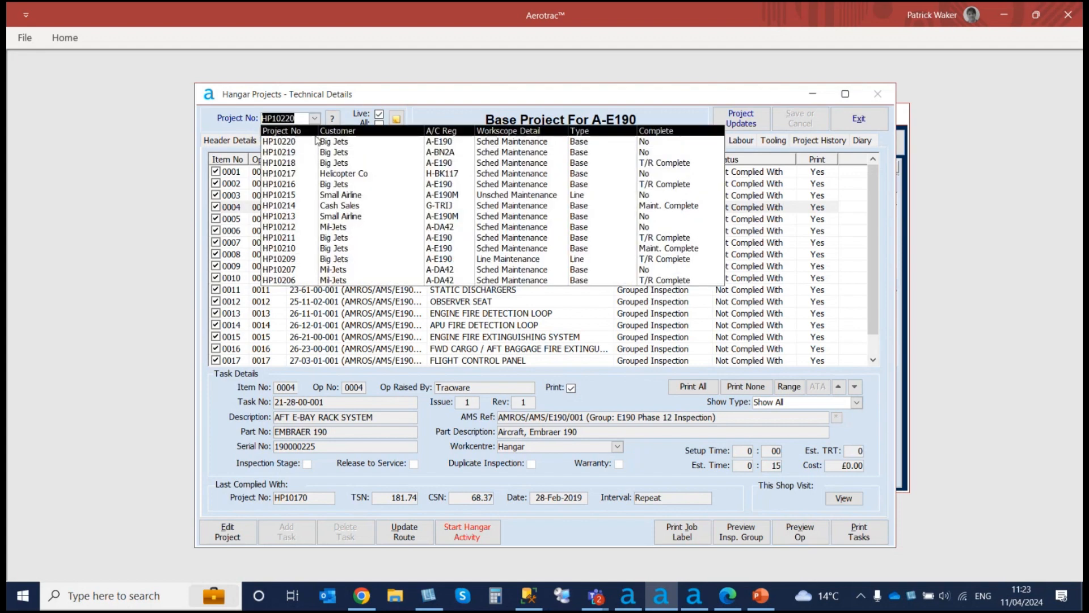
pyautogui.click(301, 252)
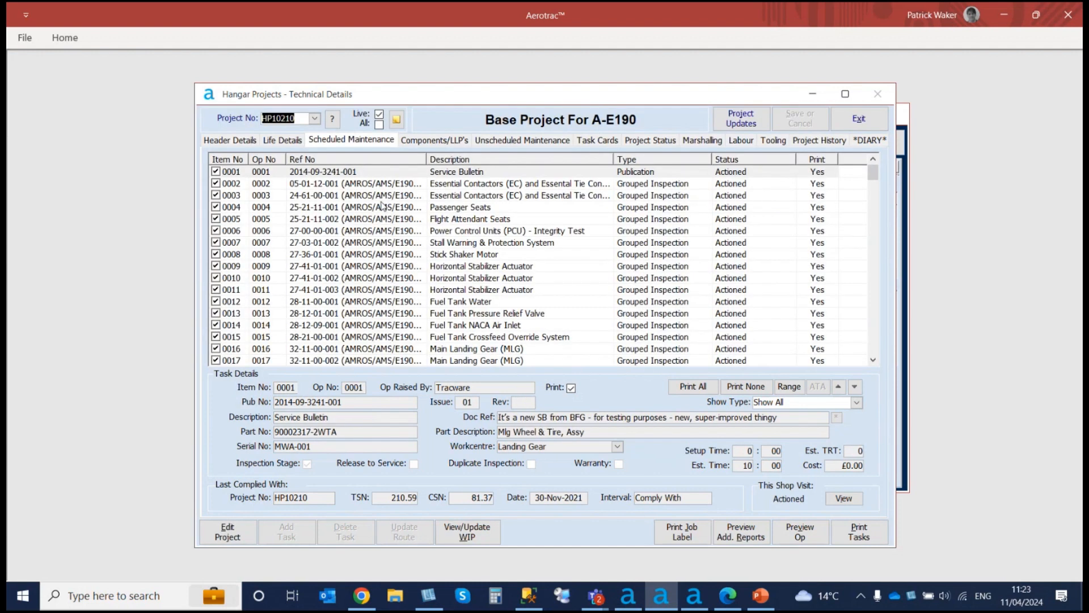
pyautogui.scroll(-3, 391, 207)
pyautogui.scroll(3, 397, 215)
pyautogui.click(281, 141)
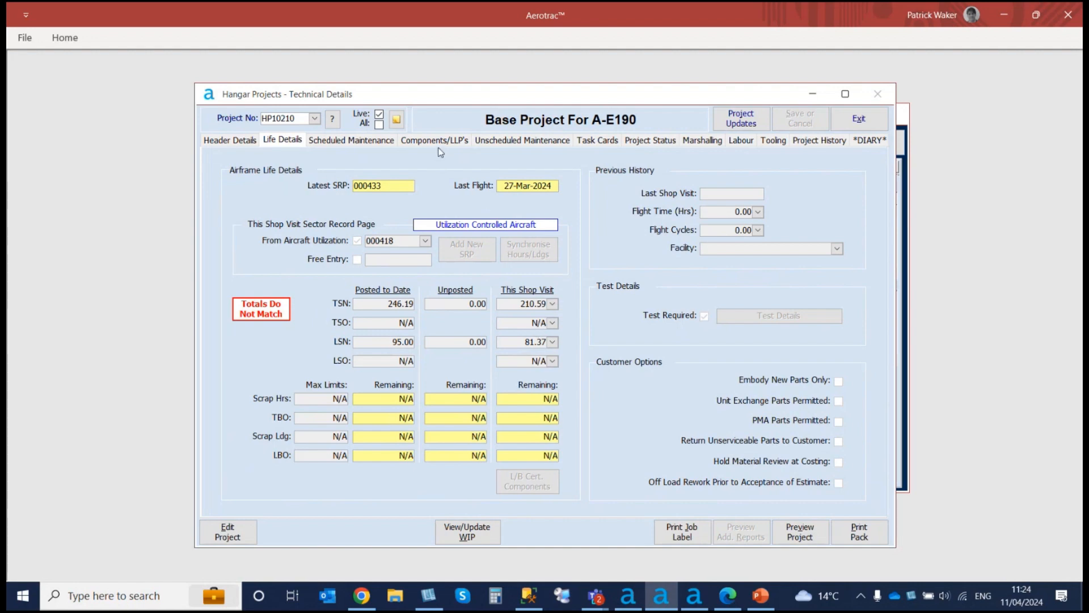
pyautogui.click(373, 143)
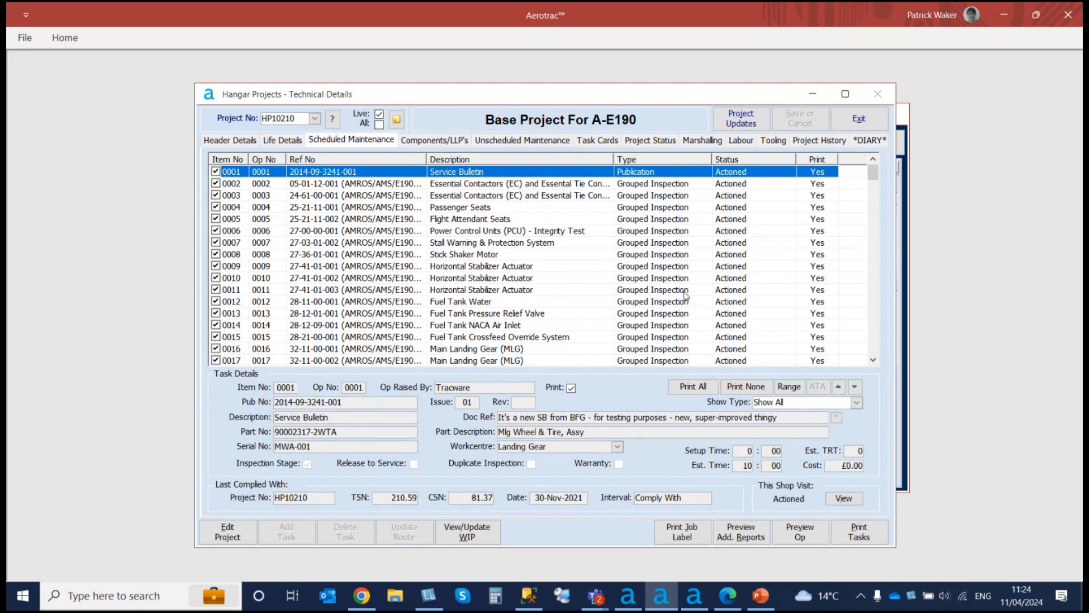
# Step: View the compliance record of HP10210's Smoke Detector component change, including its Component Removal task text, and minimise the record
pyautogui.click(445, 141)
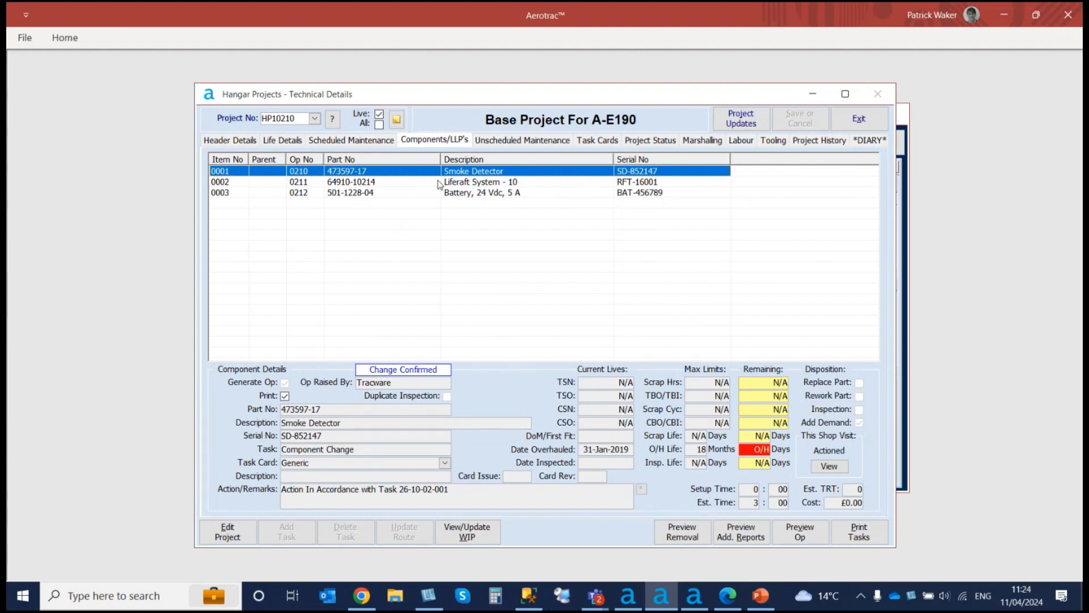
pyautogui.click(831, 467)
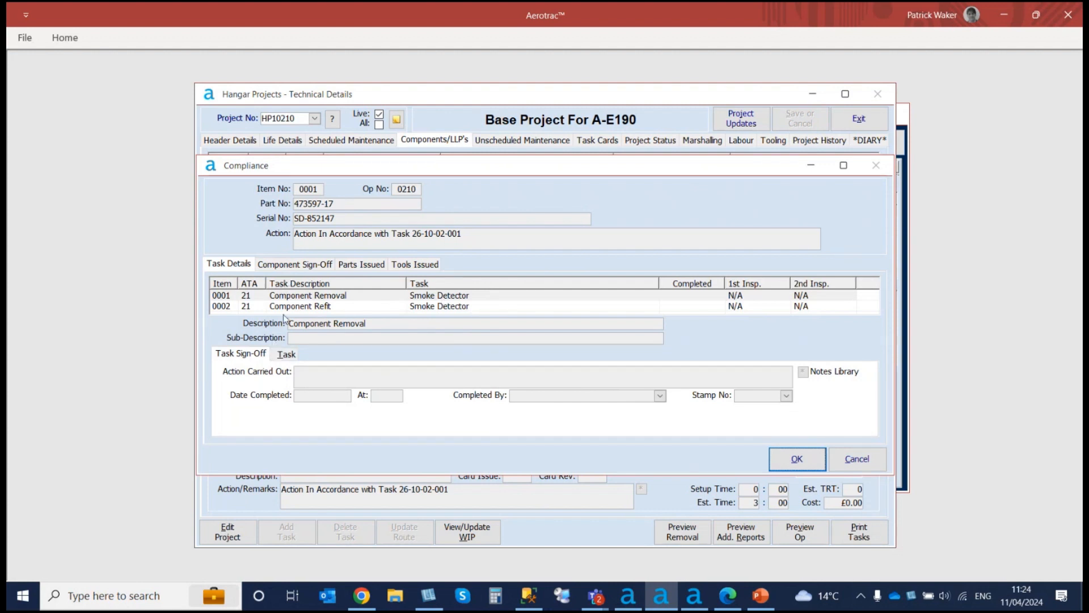
pyautogui.click(287, 355)
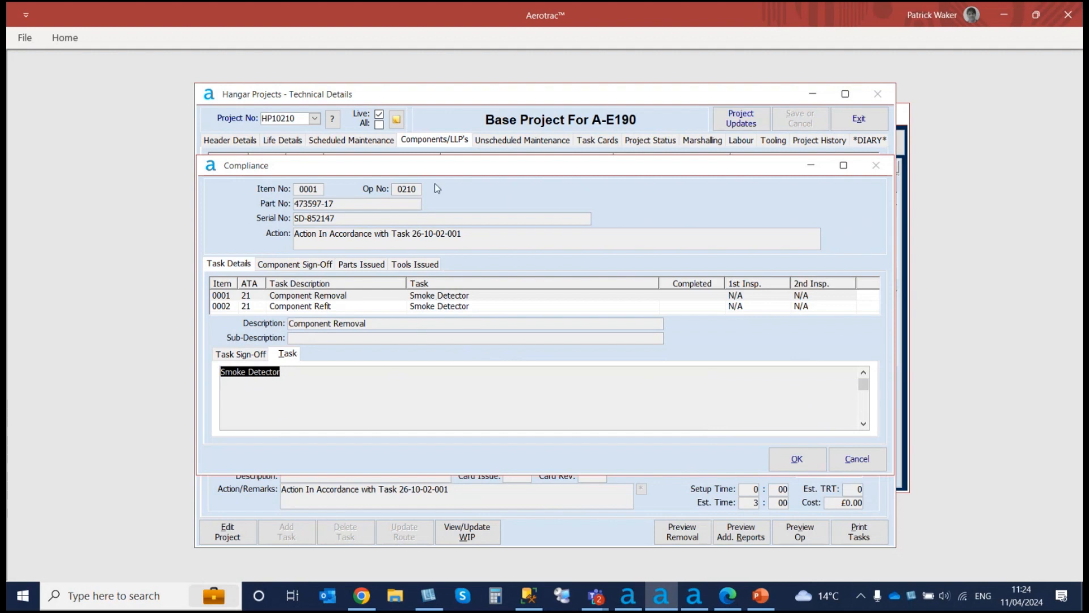
pyautogui.click(810, 166)
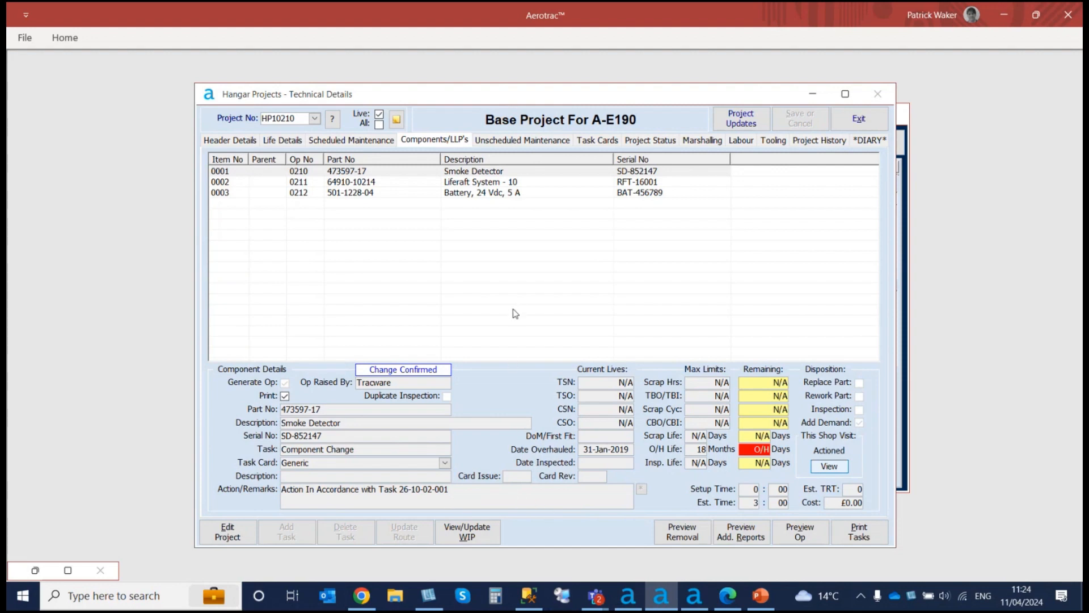
pyautogui.click(661, 596)
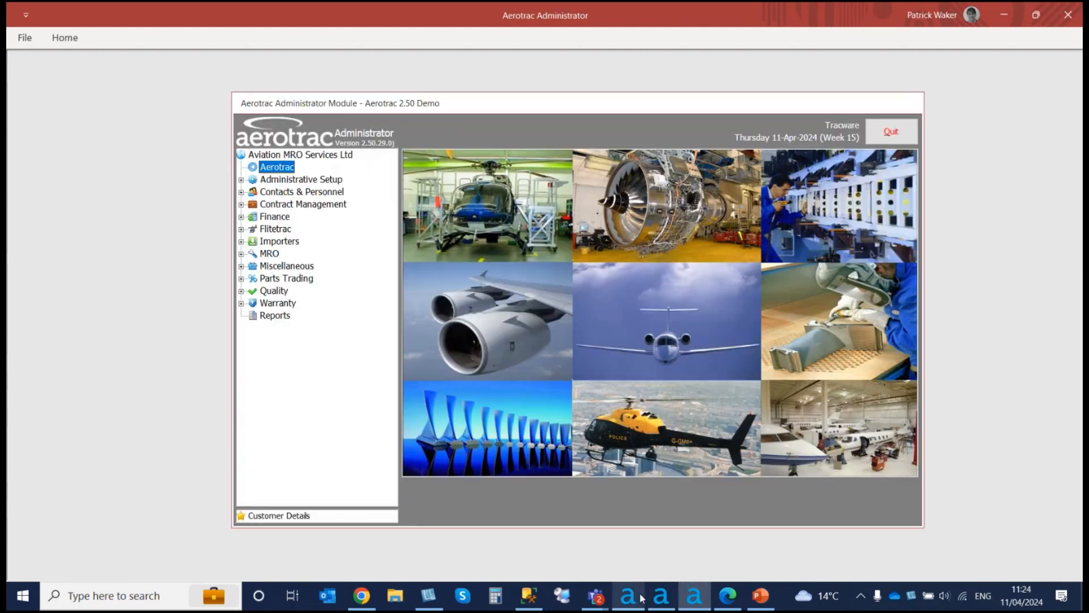
pyautogui.click(661, 596)
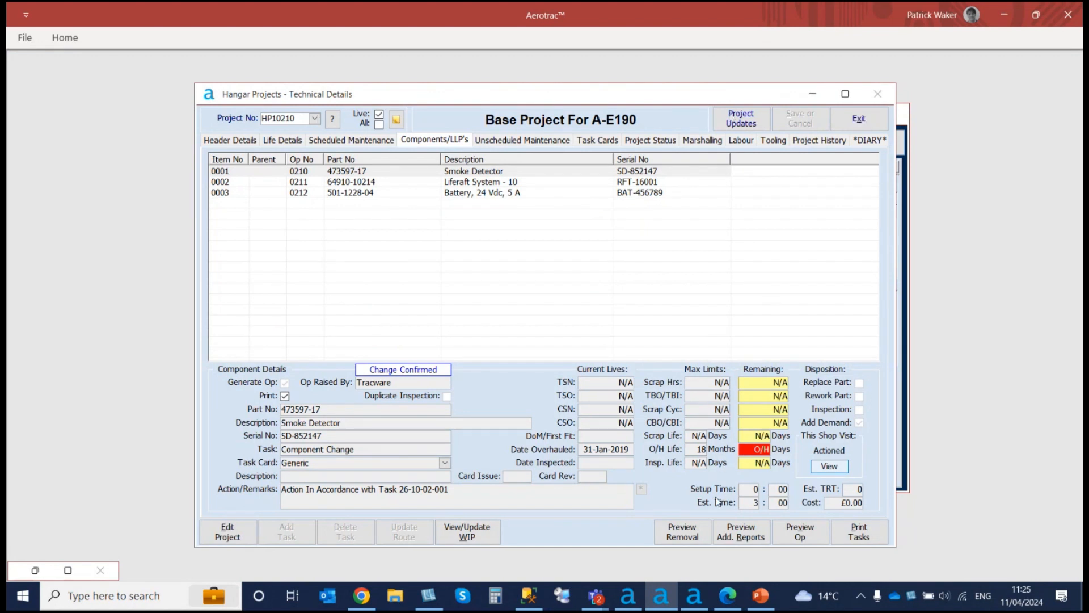
pyautogui.moveTo(633, 599)
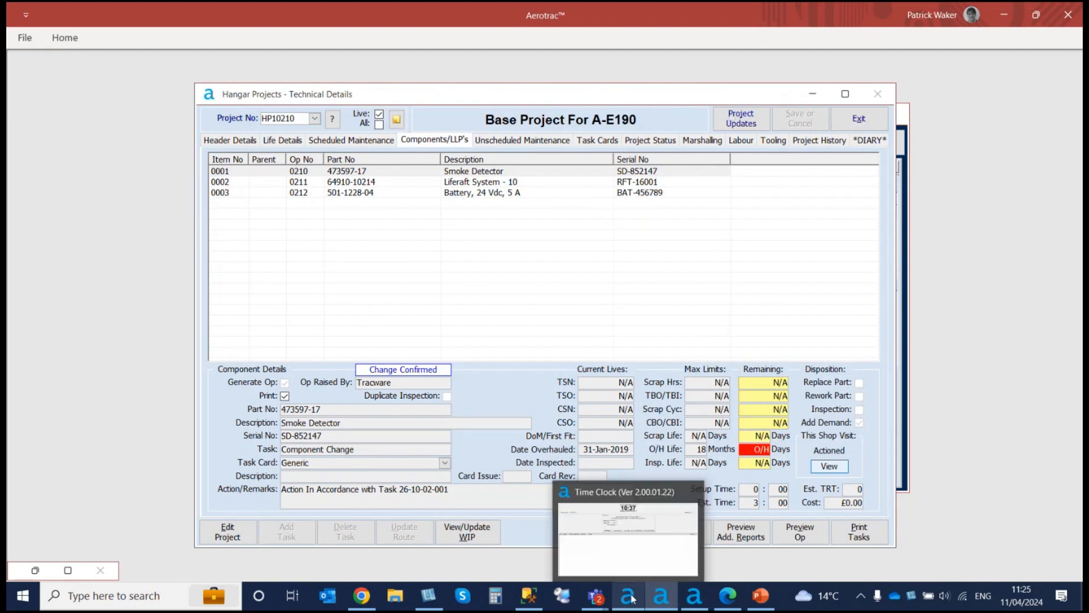
pyautogui.click(695, 601)
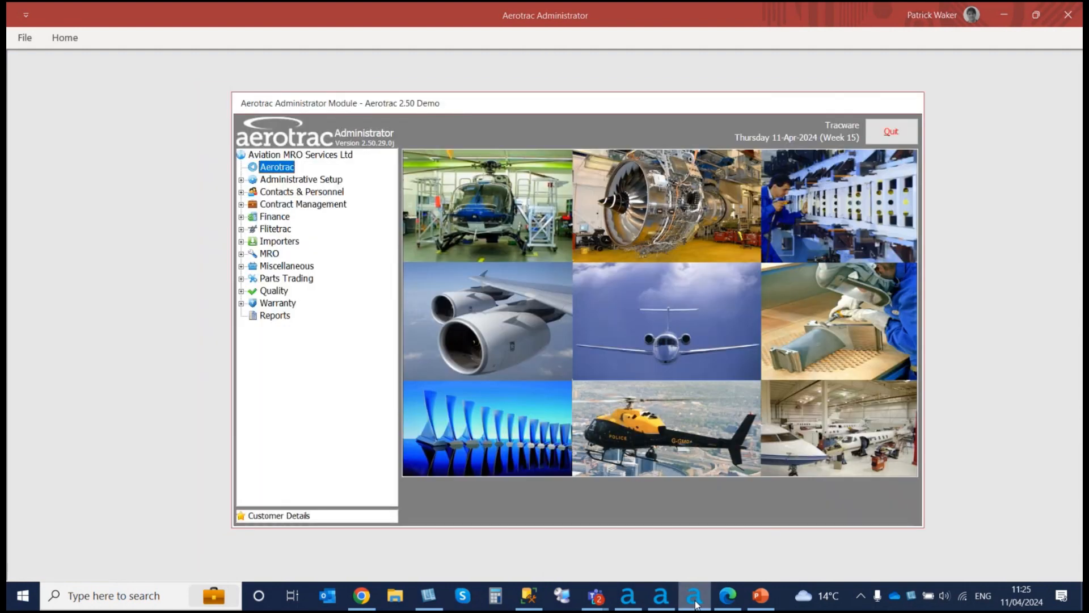
pyautogui.click(696, 601)
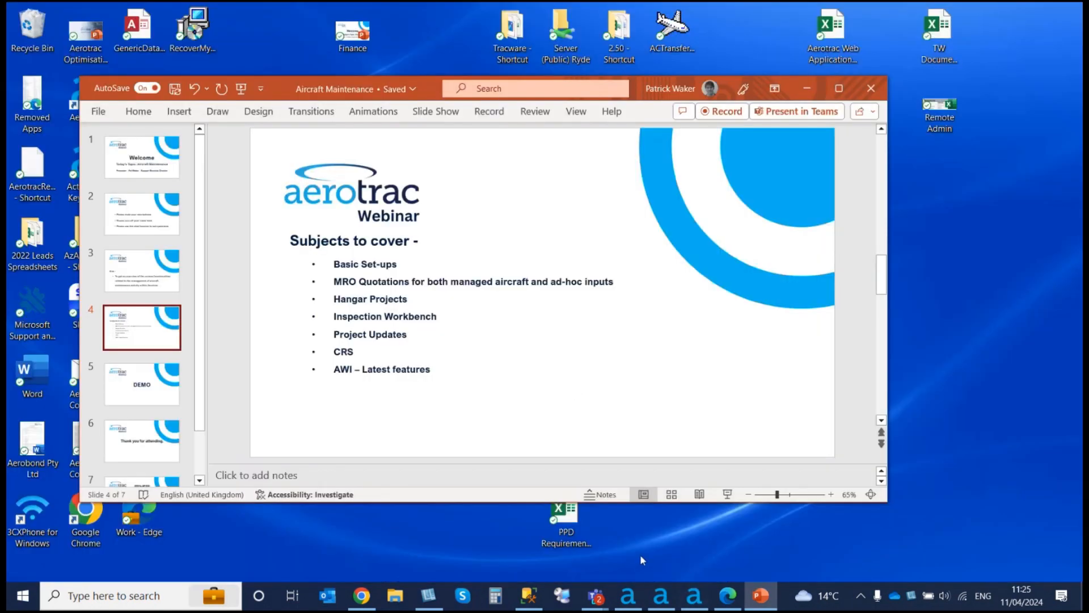
pyautogui.click(663, 599)
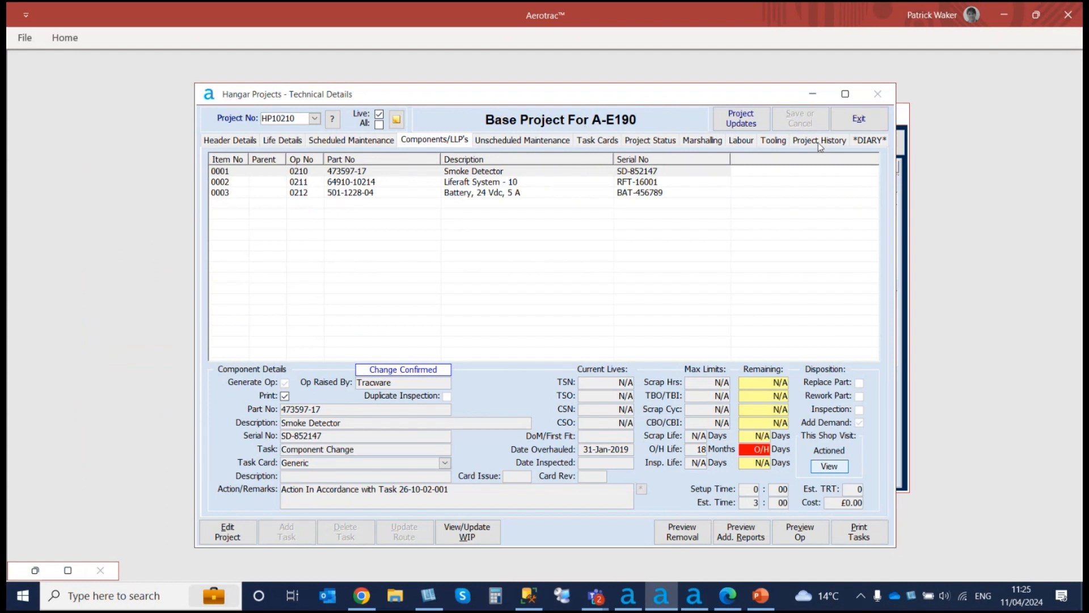
# Step: Switch to Aerotrac Administrator, view the A/C Management setup under Aircraft Management and exit it
pyautogui.click(694, 596)
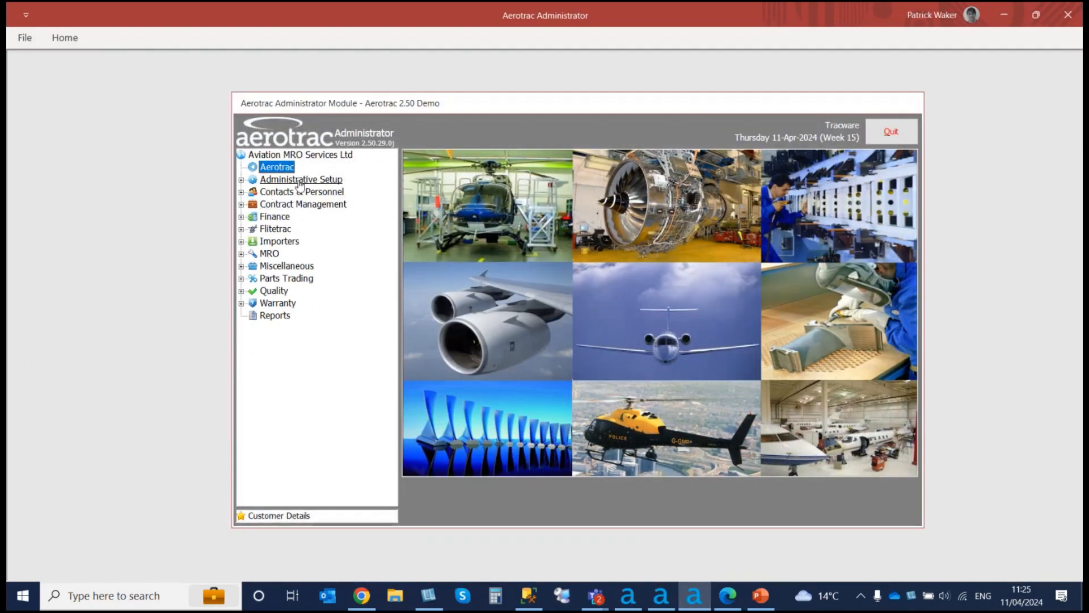
pyautogui.click(299, 181)
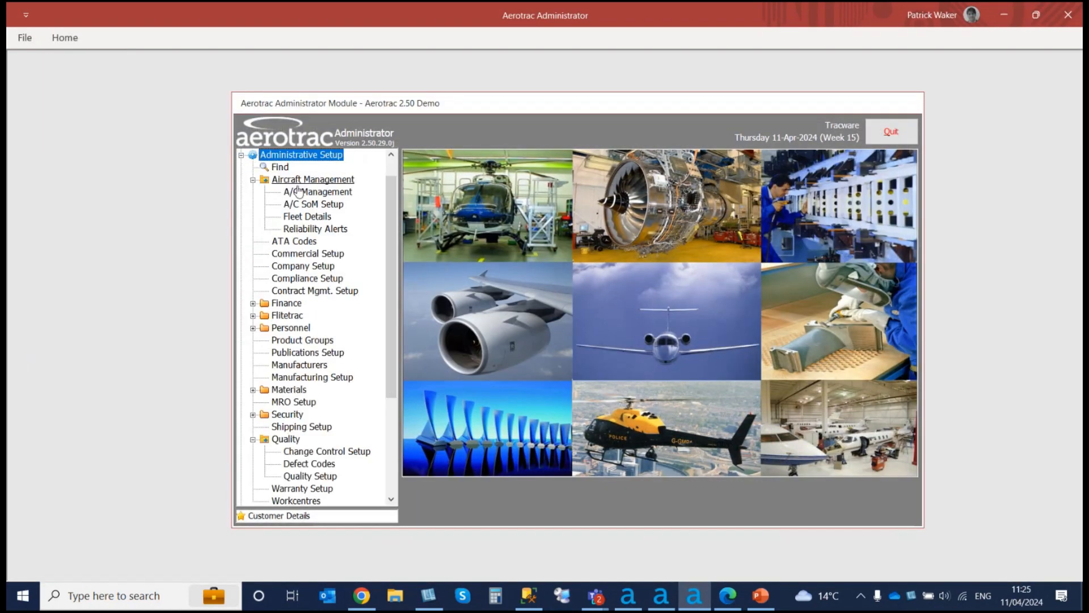
pyautogui.click(306, 192)
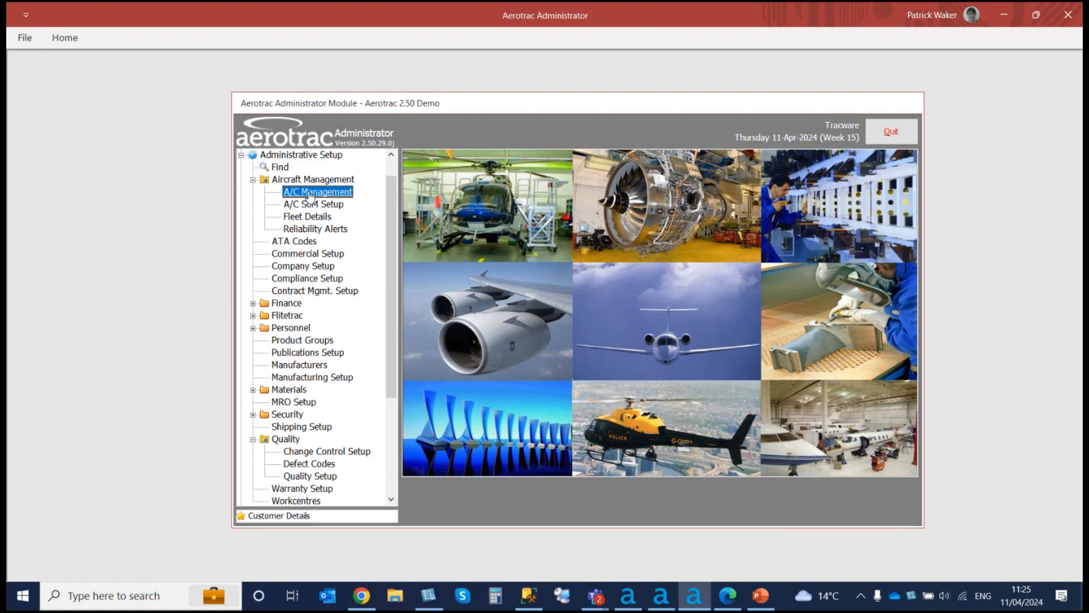
pyautogui.doubleClick(310, 196)
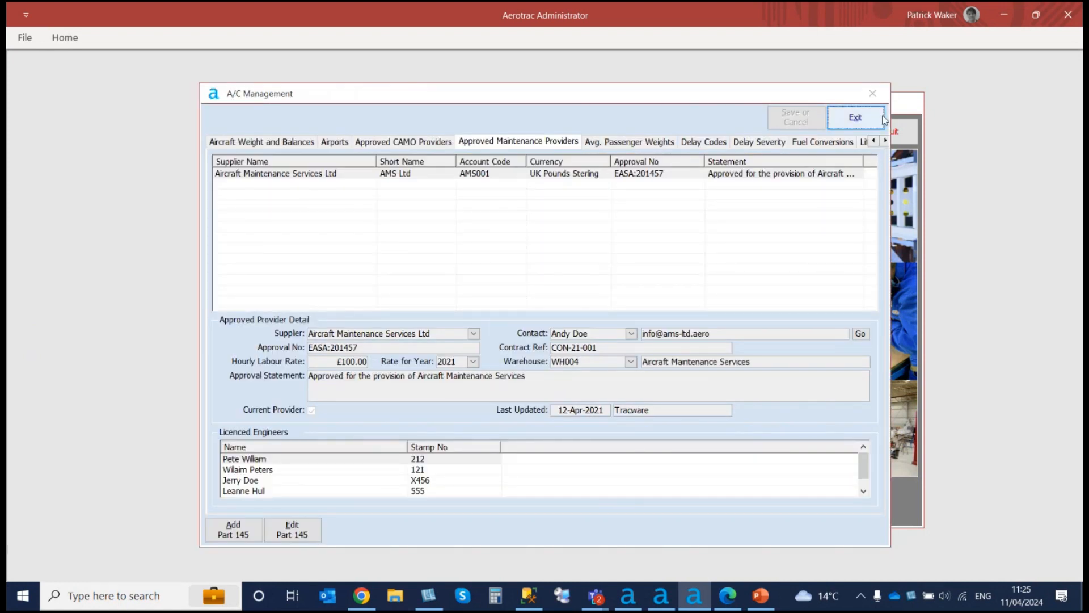
pyautogui.click(858, 118)
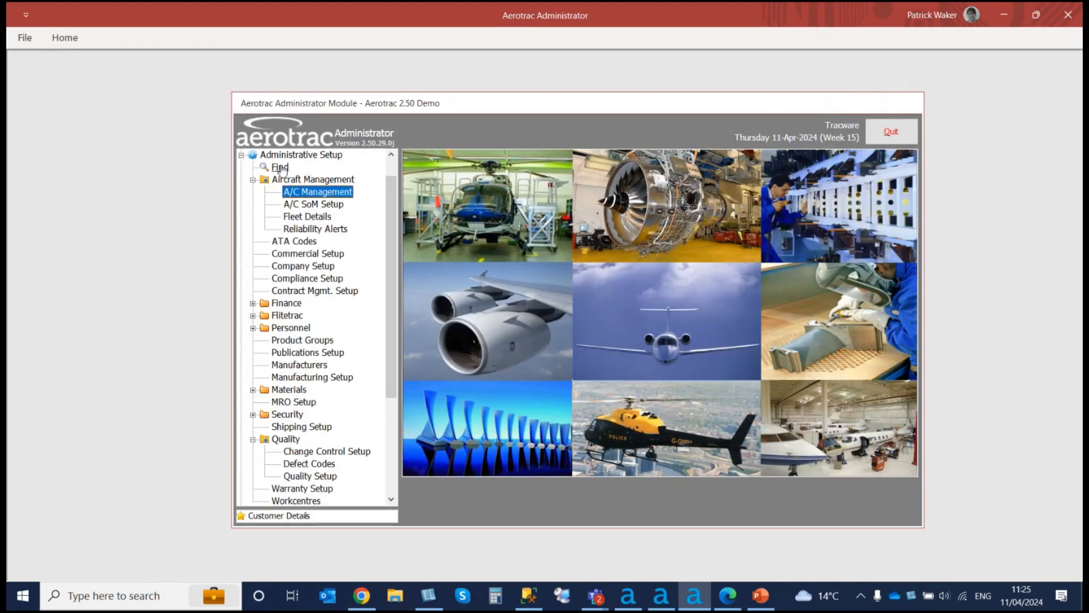
# Step: Exit the main Aerotrac application and quit Aerotrac Administrator, confirming the closure
pyautogui.click(661, 596)
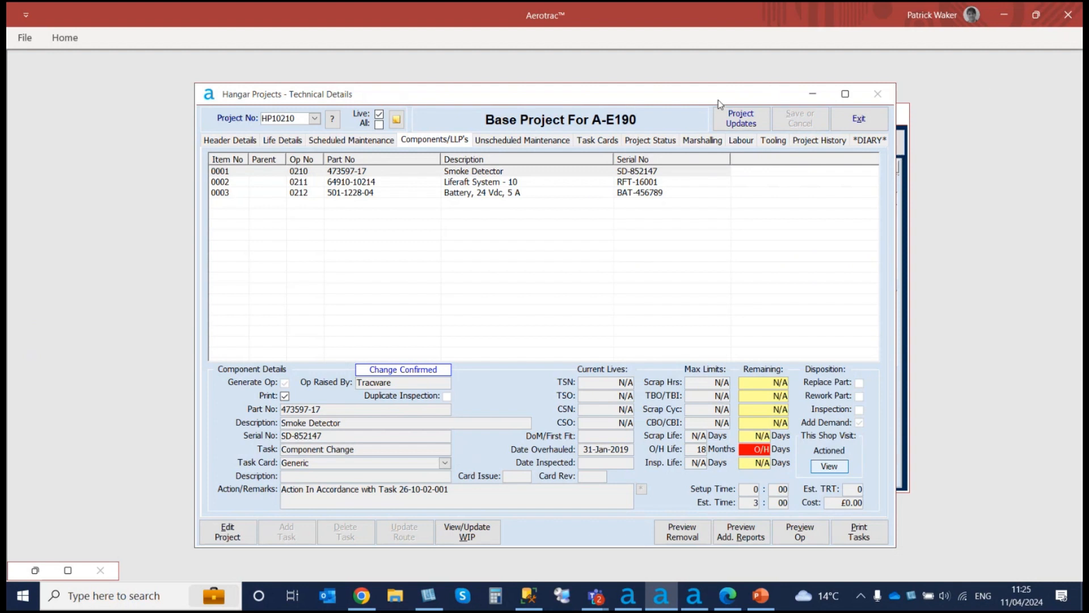
pyautogui.click(24, 46)
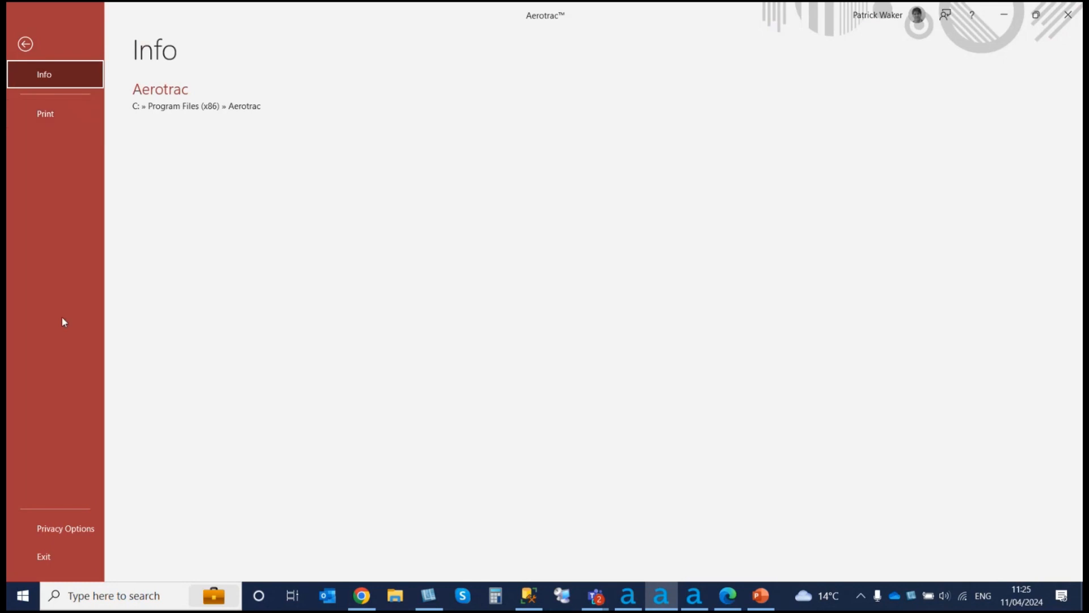
pyautogui.click(22, 559)
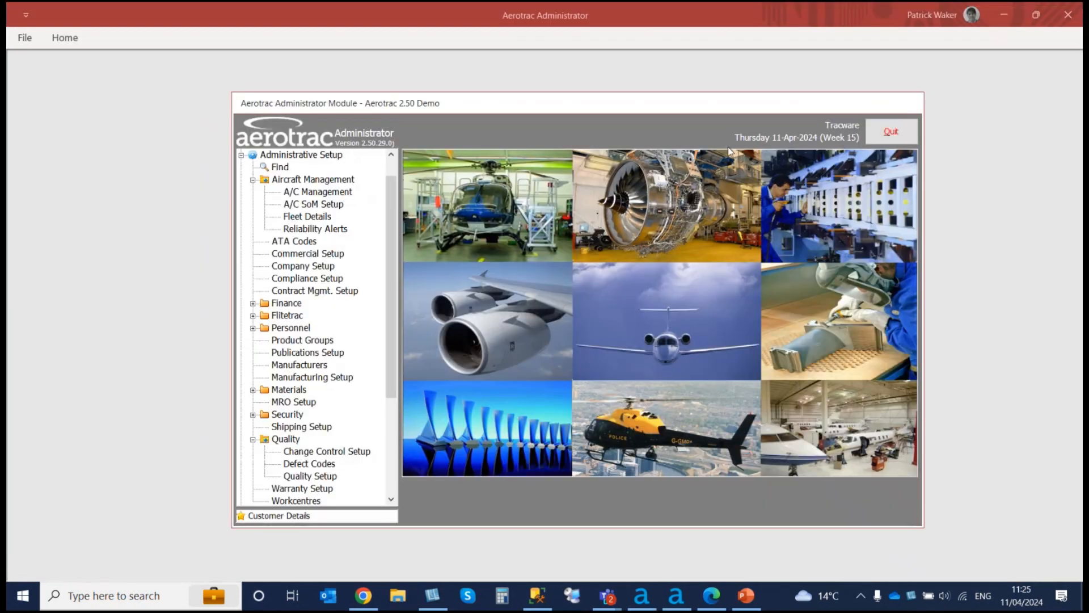
pyautogui.click(880, 133)
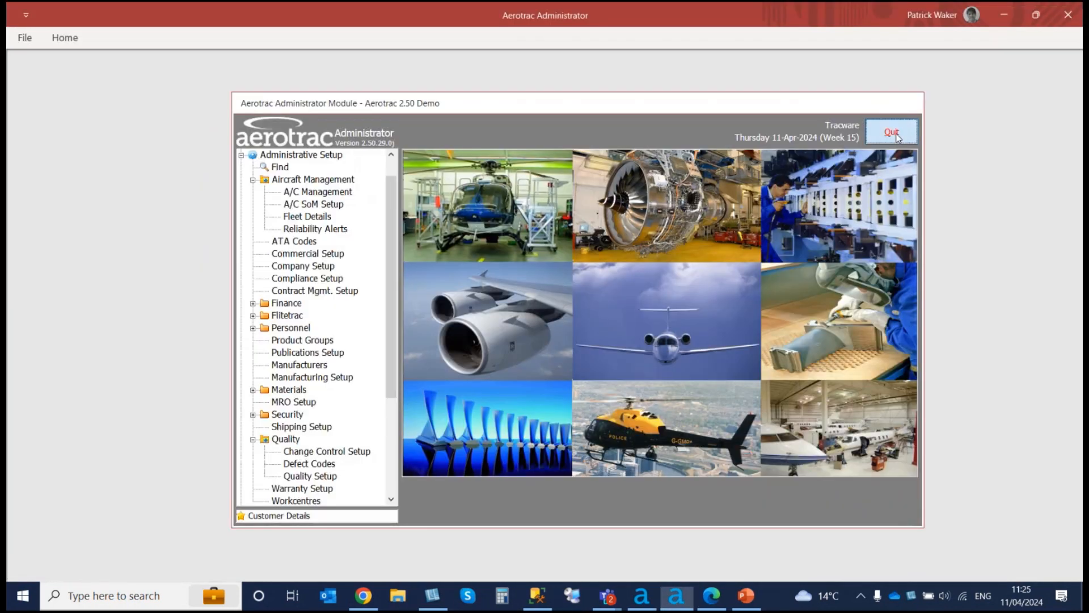
pyautogui.click(534, 352)
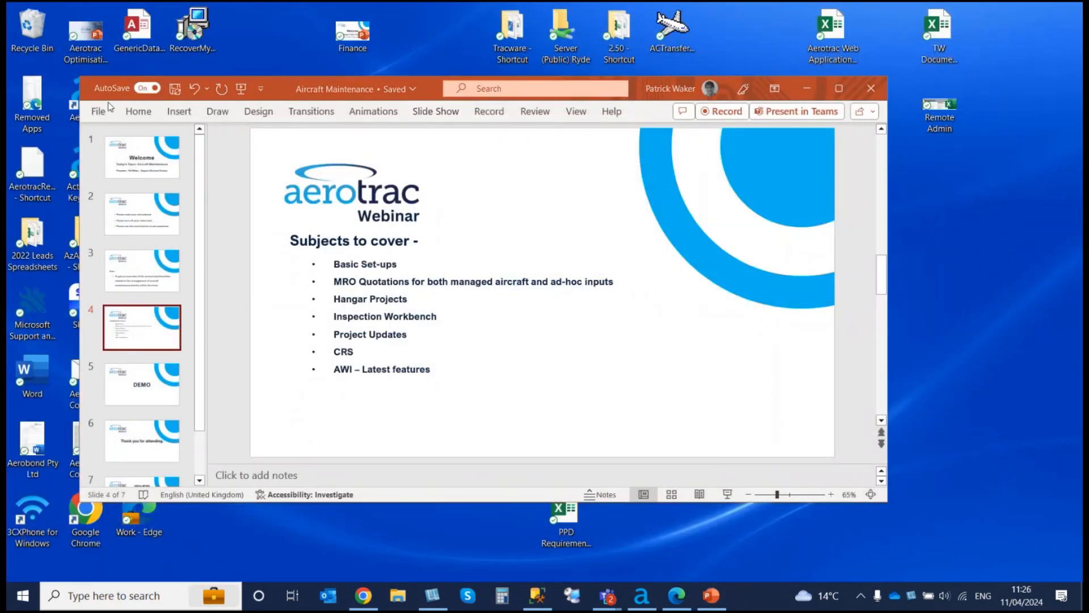
# Step: Start the main Aerotrac application and log in to the Aerotrac 2.50 Demo company with the account password
pyautogui.doubleClick(72, 106)
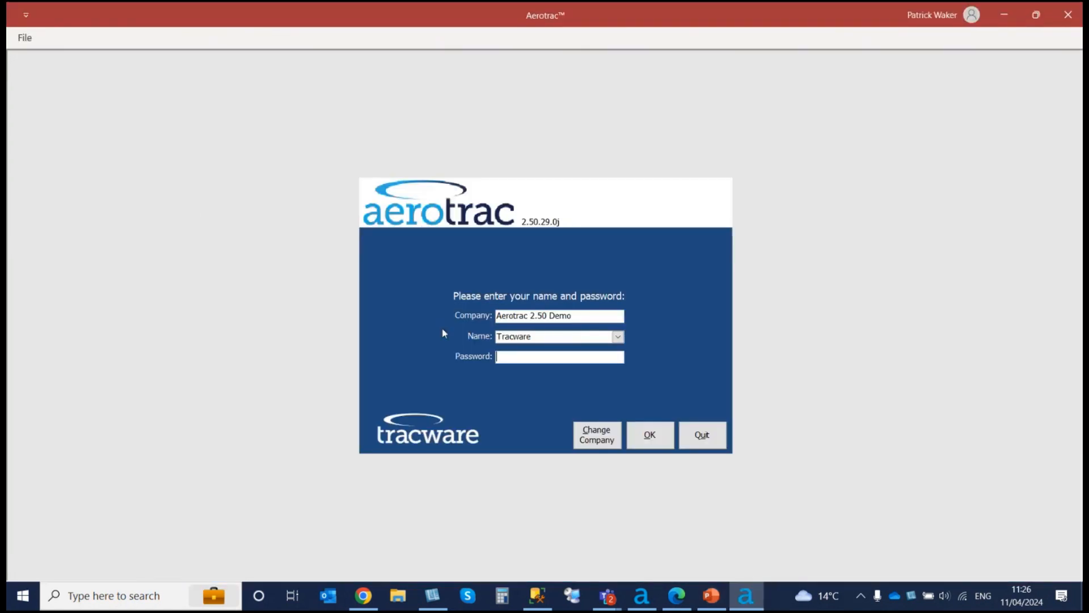
pyautogui.write('**')
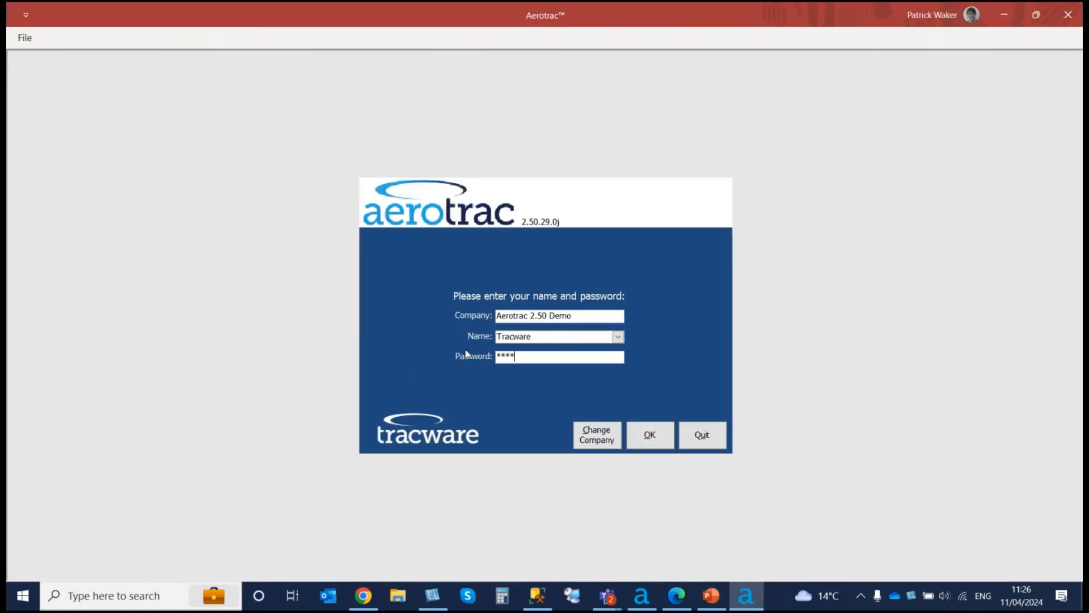
pyautogui.press('Return')
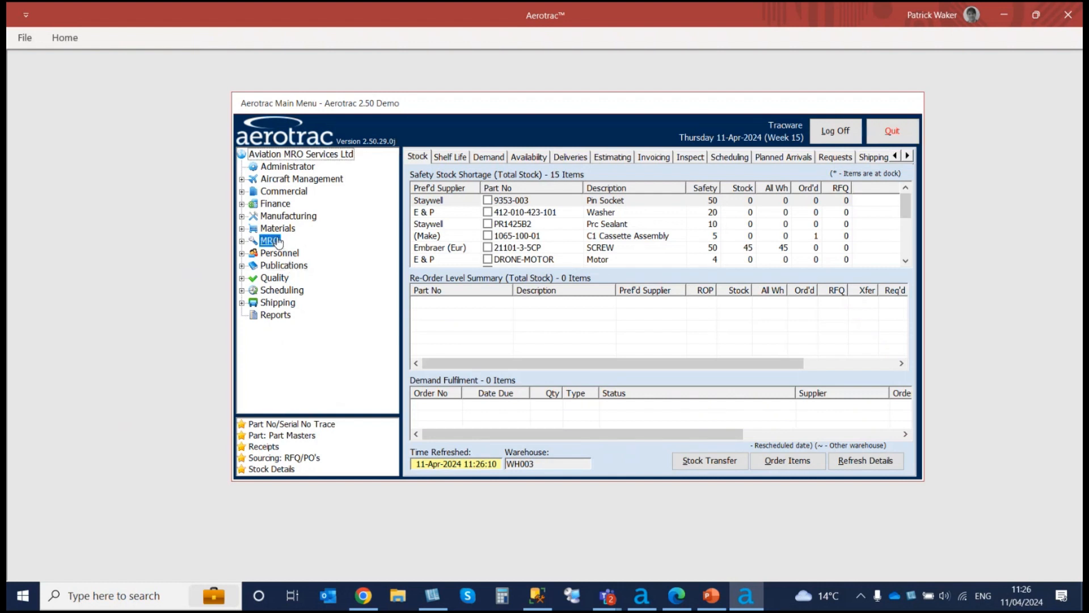
# Step: Open hangar project HP10210 in the MRO Project Technical Details
pyautogui.doubleClick(270, 241)
pyautogui.click(344, 316)
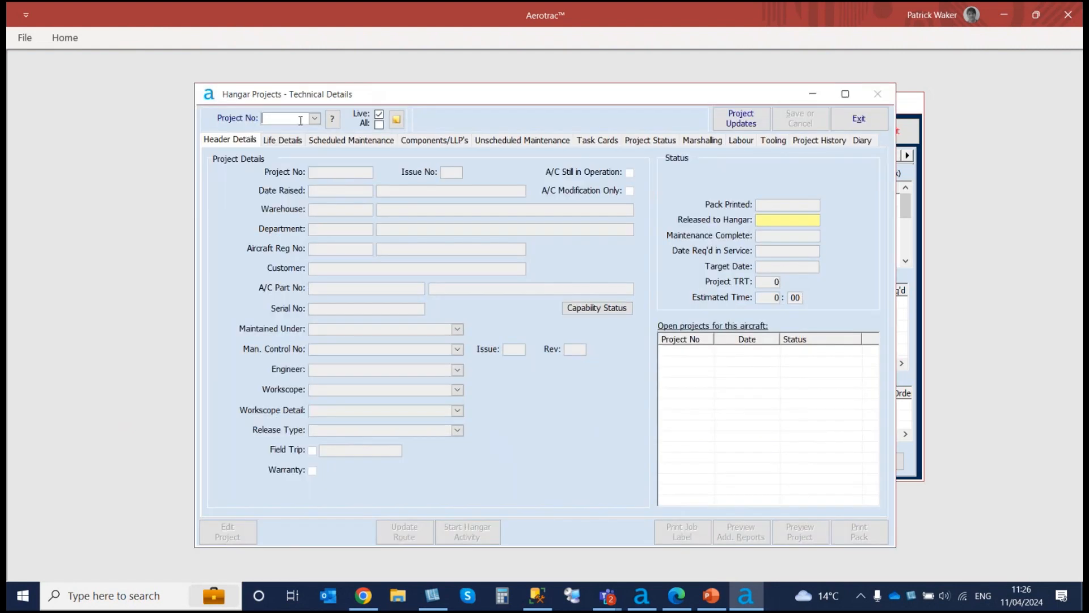
pyautogui.click(314, 118)
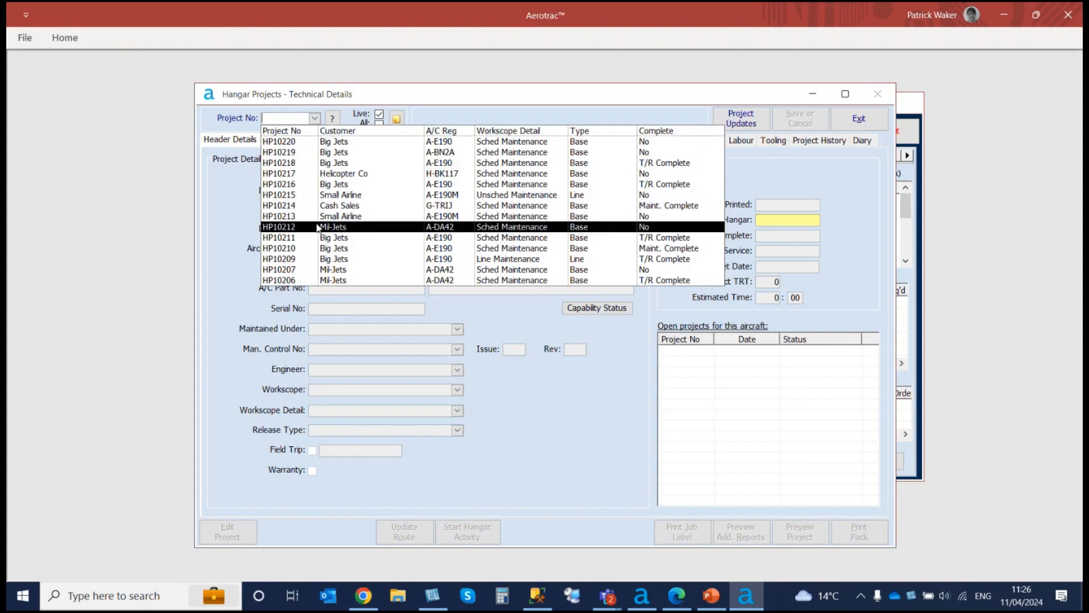
pyautogui.click(318, 248)
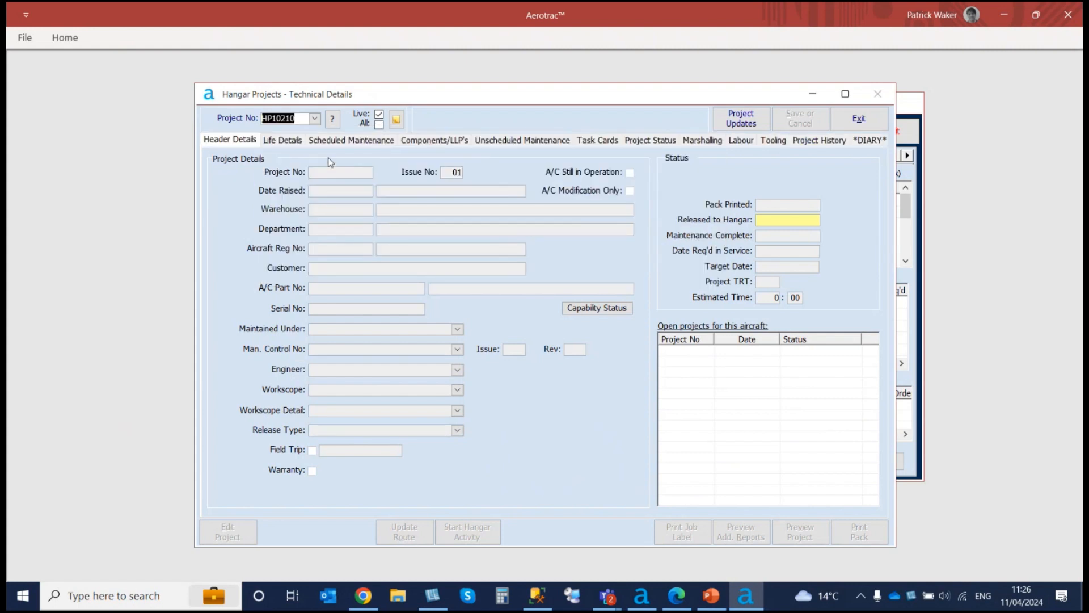
# Step: Review HP10210's component changes and unscheduled maintenance, viewing the park brake accumulator base pressure defect
pyautogui.click(340, 139)
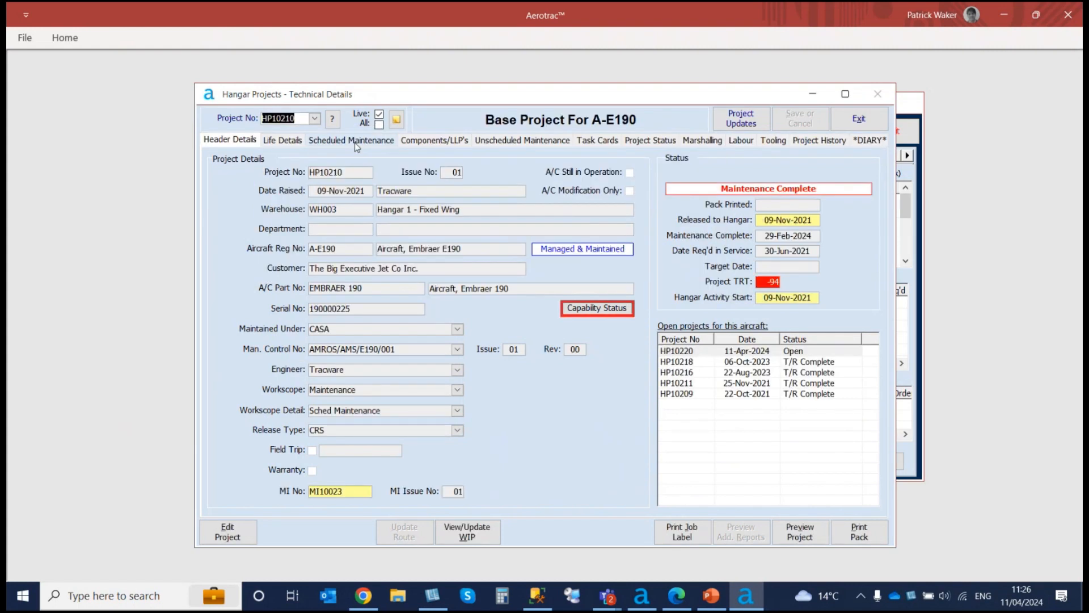
pyautogui.click(417, 141)
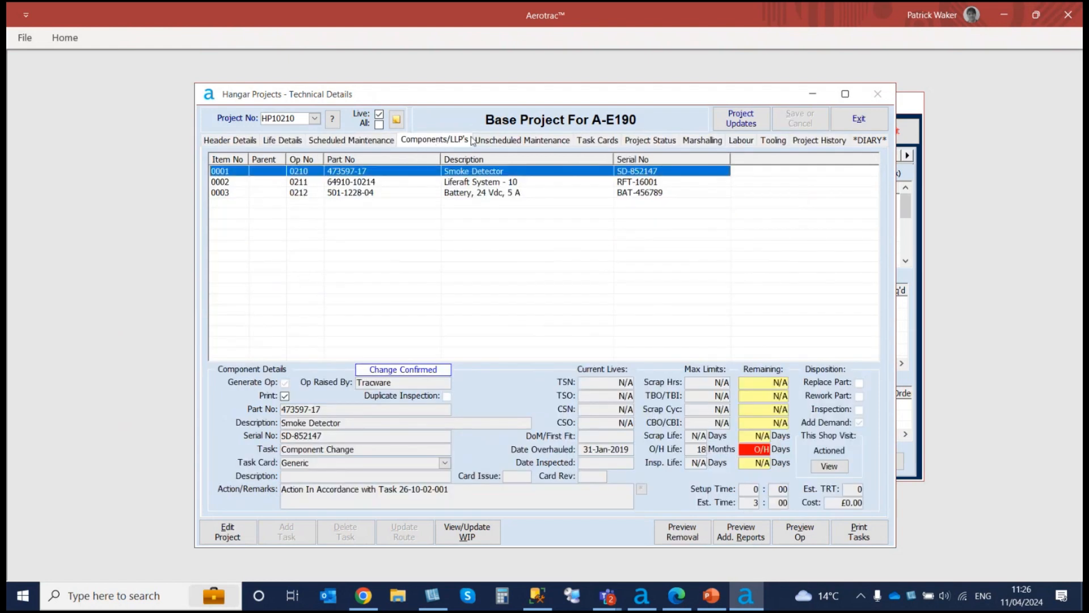
pyautogui.click(522, 142)
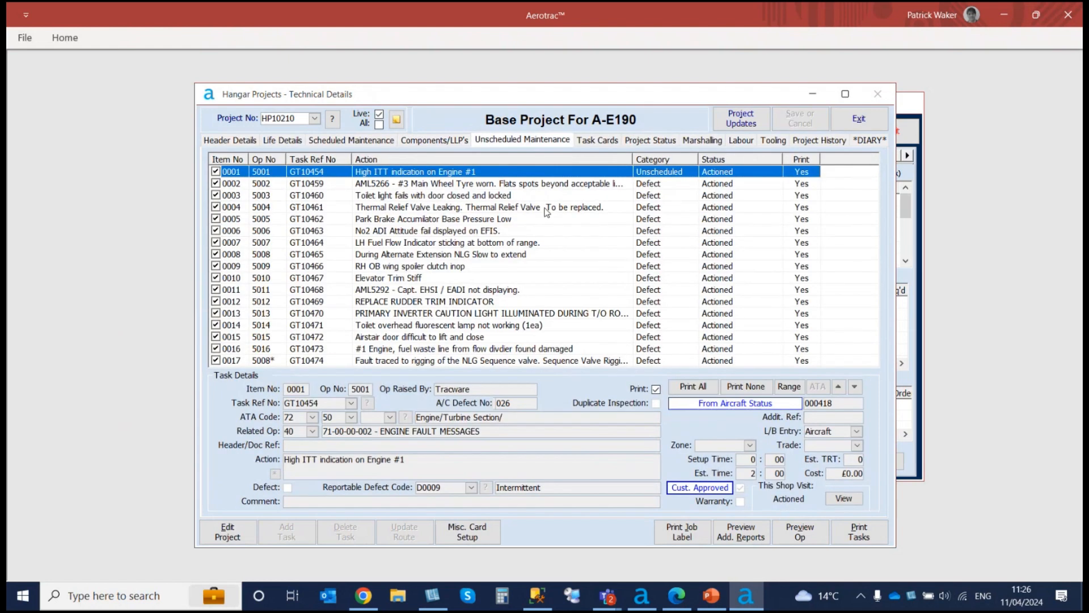
pyautogui.click(500, 222)
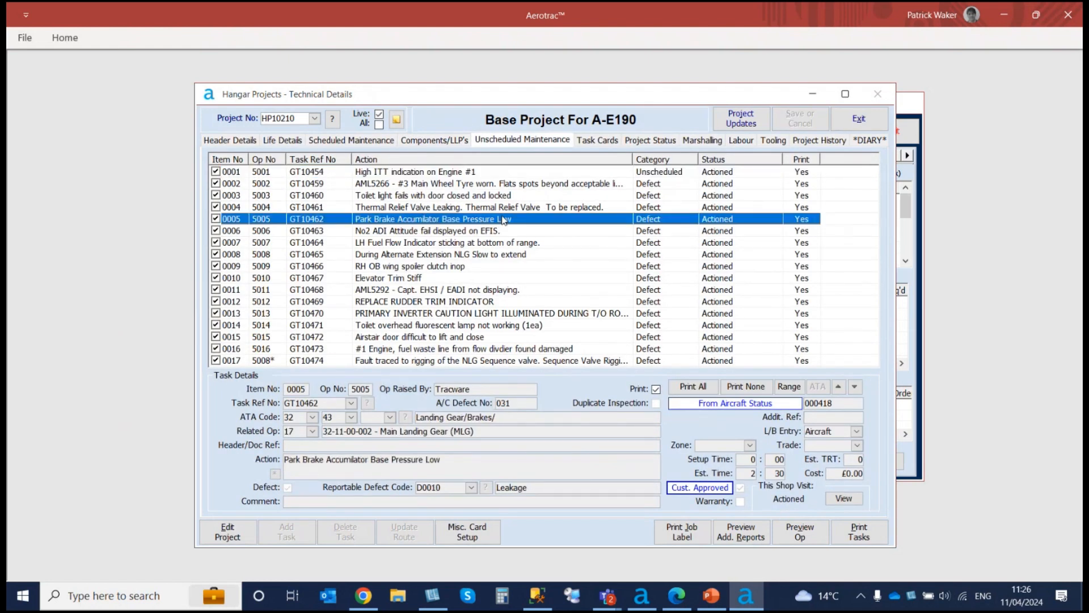
# Step: Review HP10210's project status with routing and material requirement details shown, going through its associated documents
pyautogui.click(660, 142)
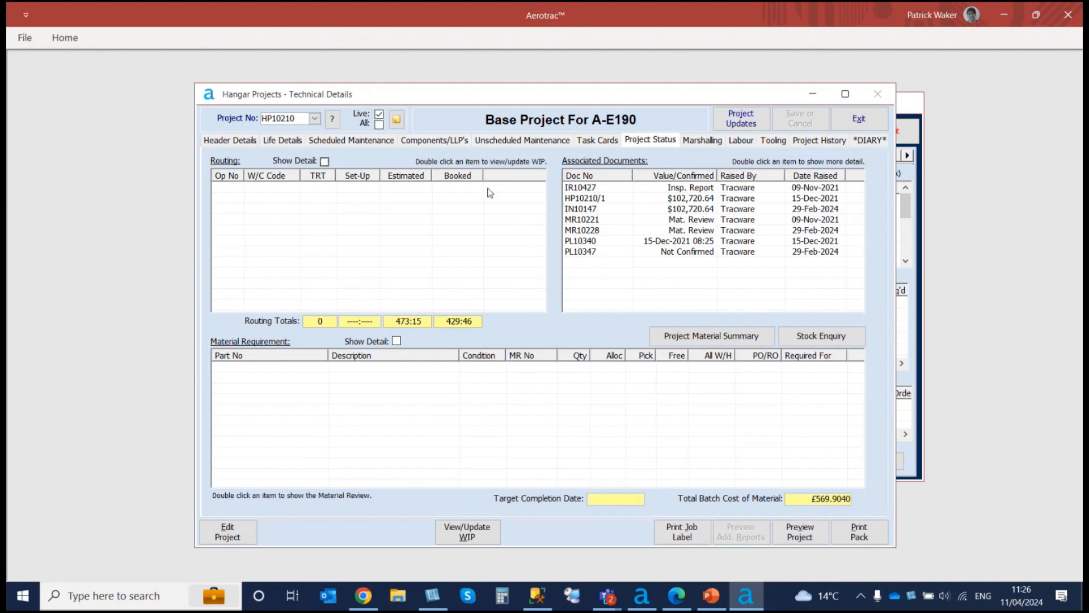
pyautogui.click(324, 162)
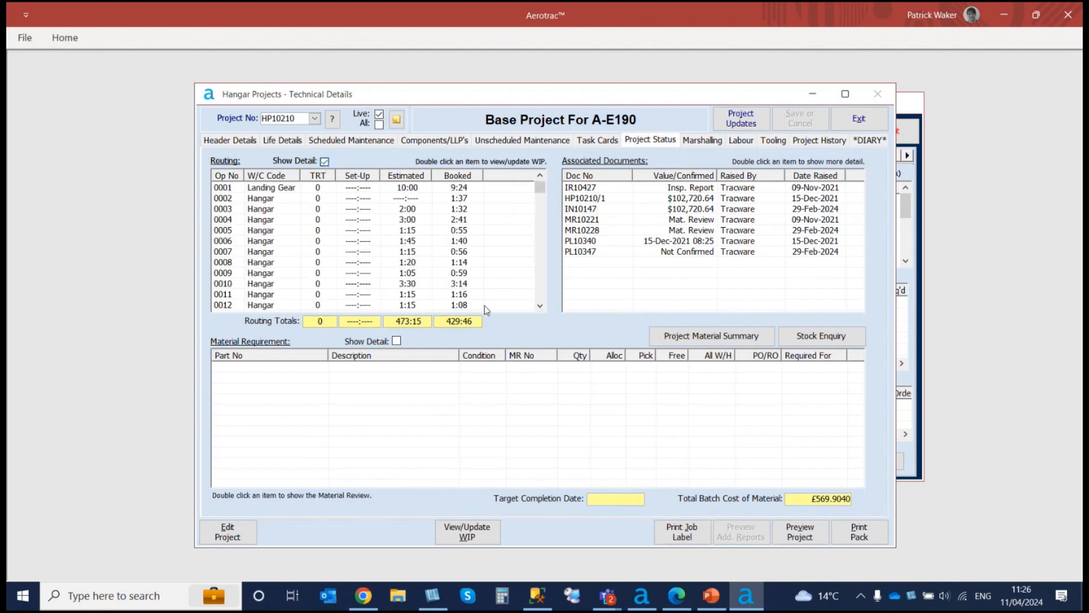
pyautogui.click(396, 341)
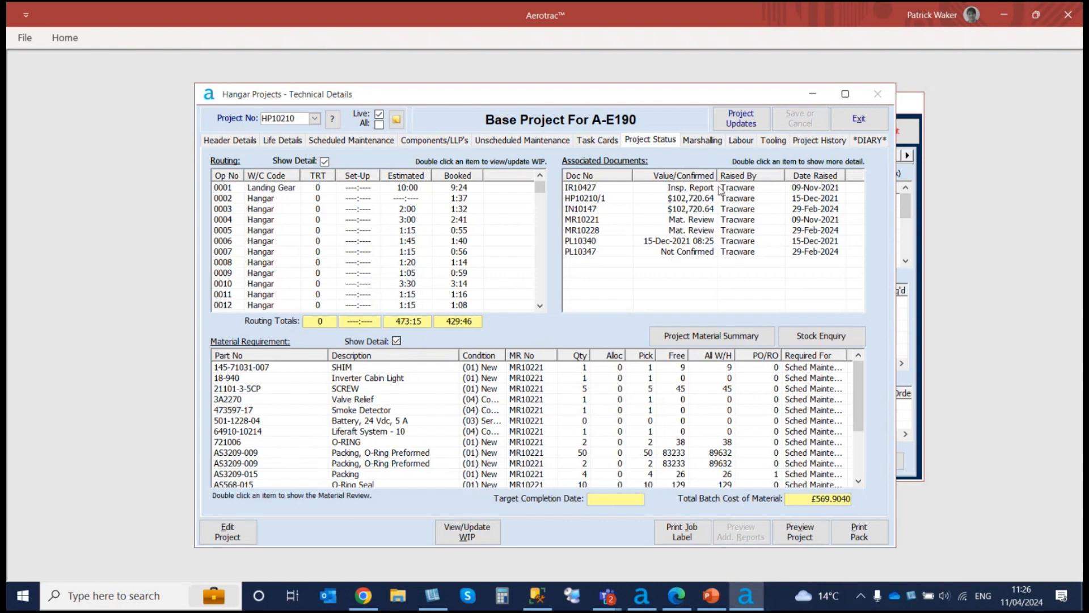
pyautogui.click(631, 201)
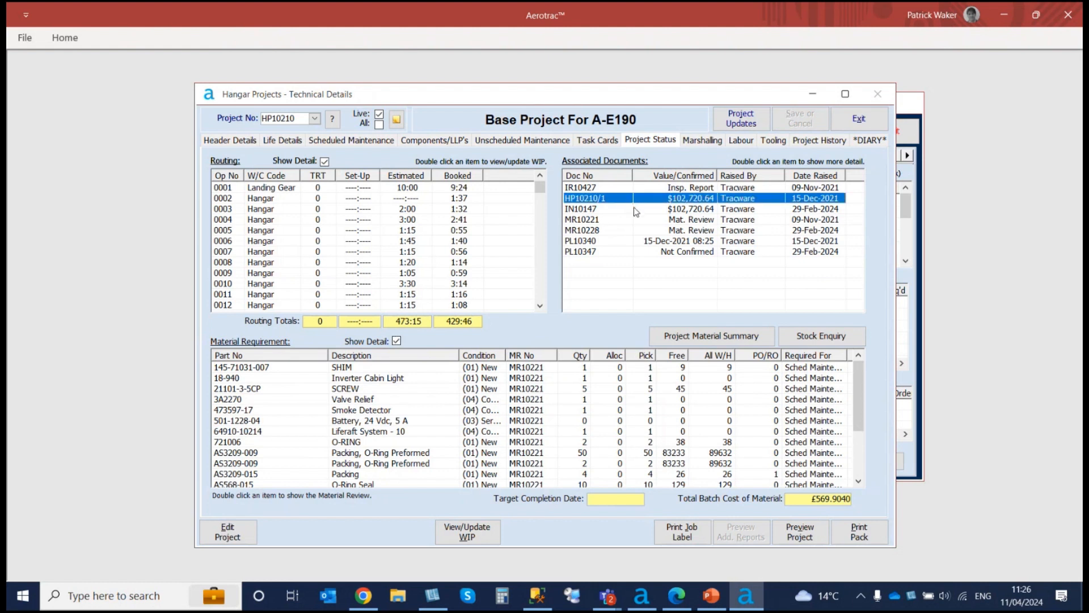
pyautogui.click(634, 208)
pyautogui.click(645, 220)
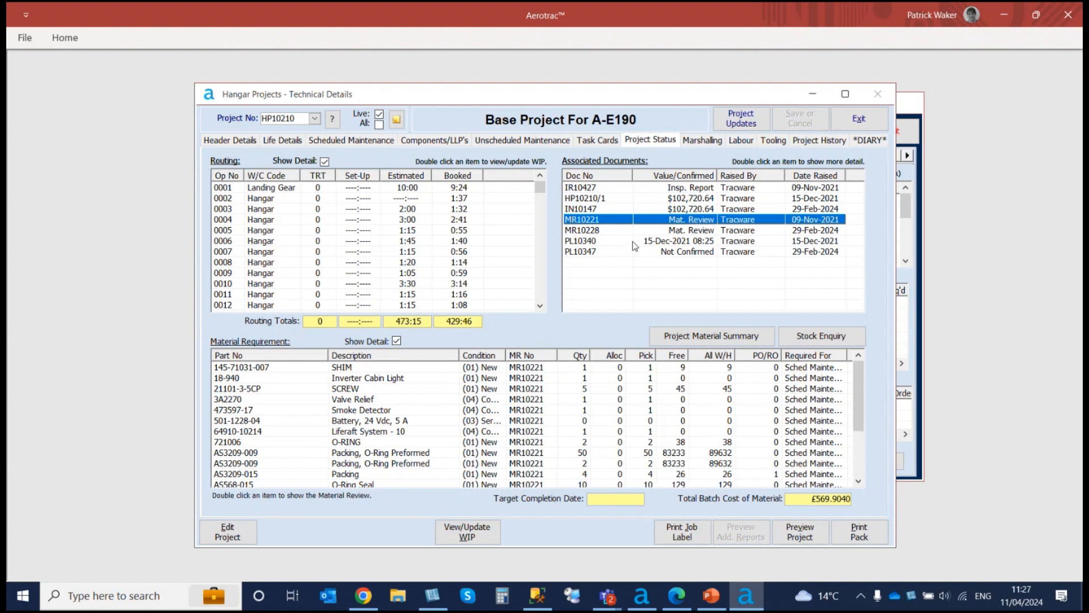
pyautogui.click(632, 240)
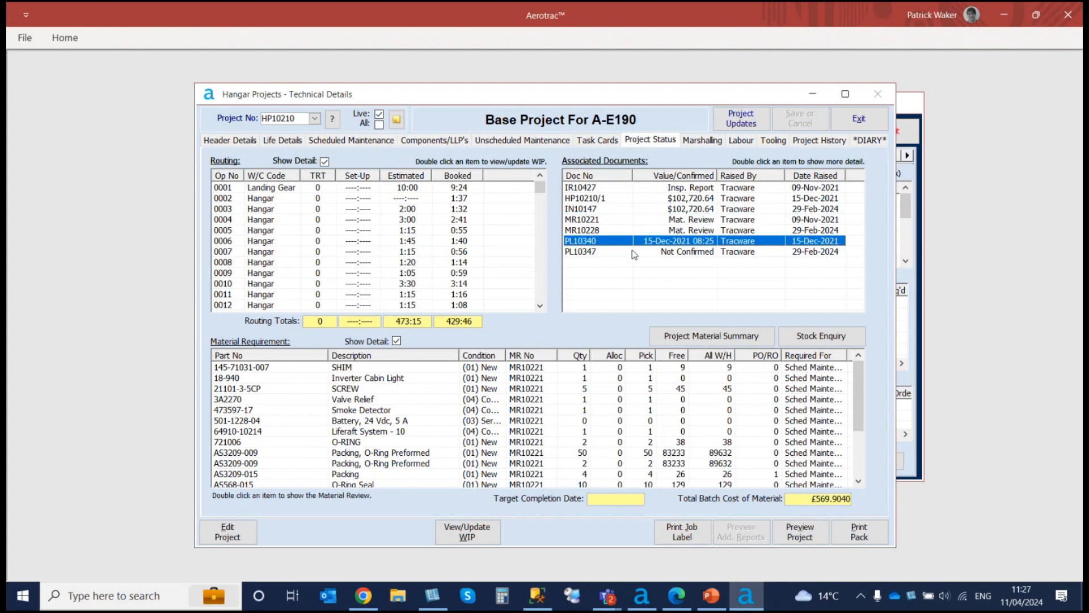
pyautogui.click(635, 253)
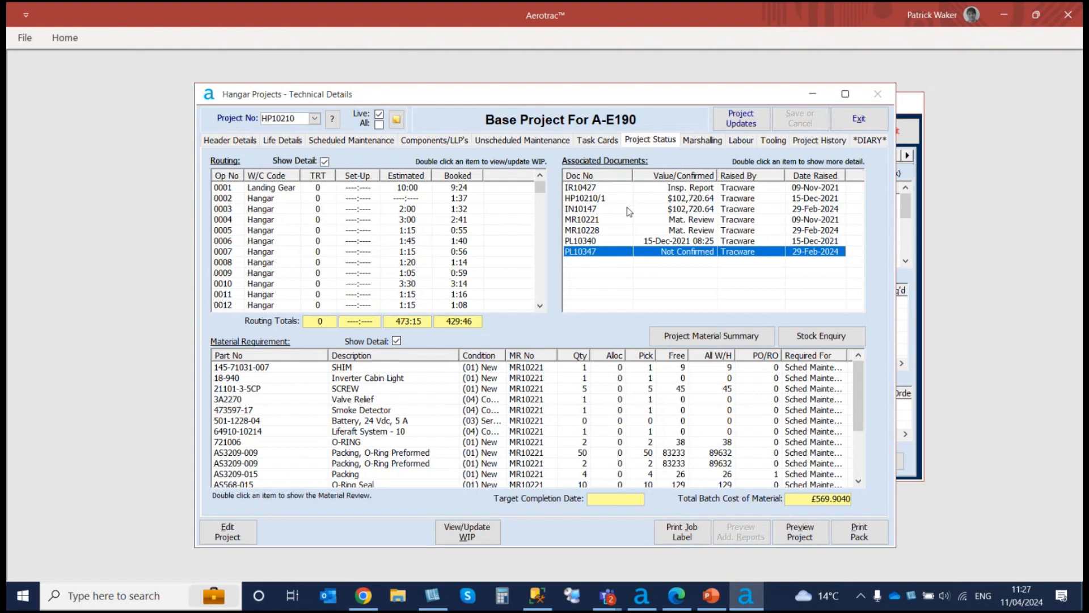
# Step: Review HP10210's marshaled parts and its labour bookings, checking the employee hours posted to operations 0002 and 0011
pyautogui.click(704, 143)
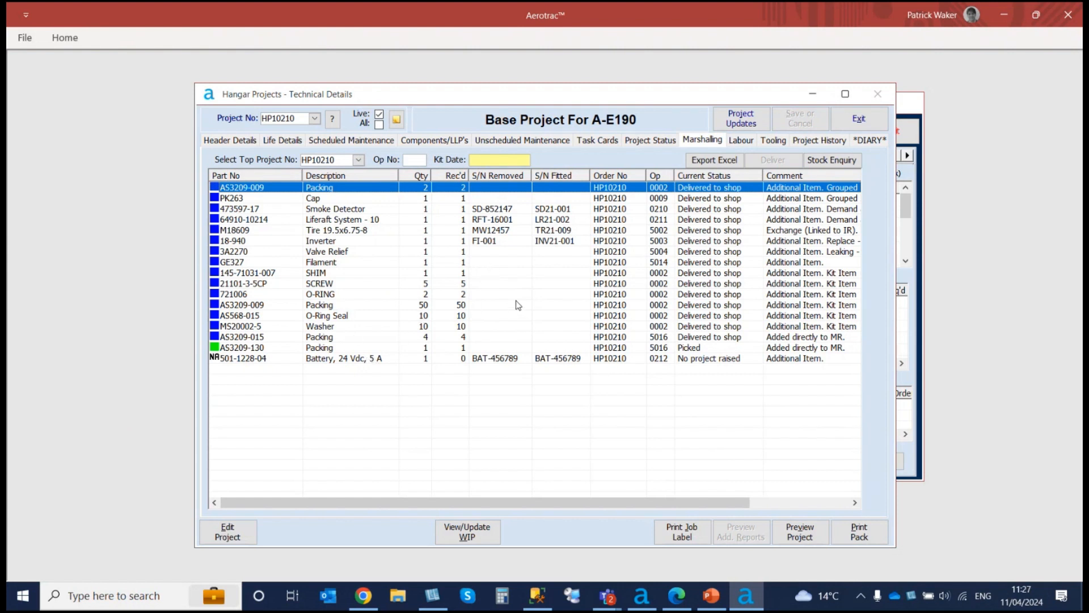
pyautogui.click(740, 142)
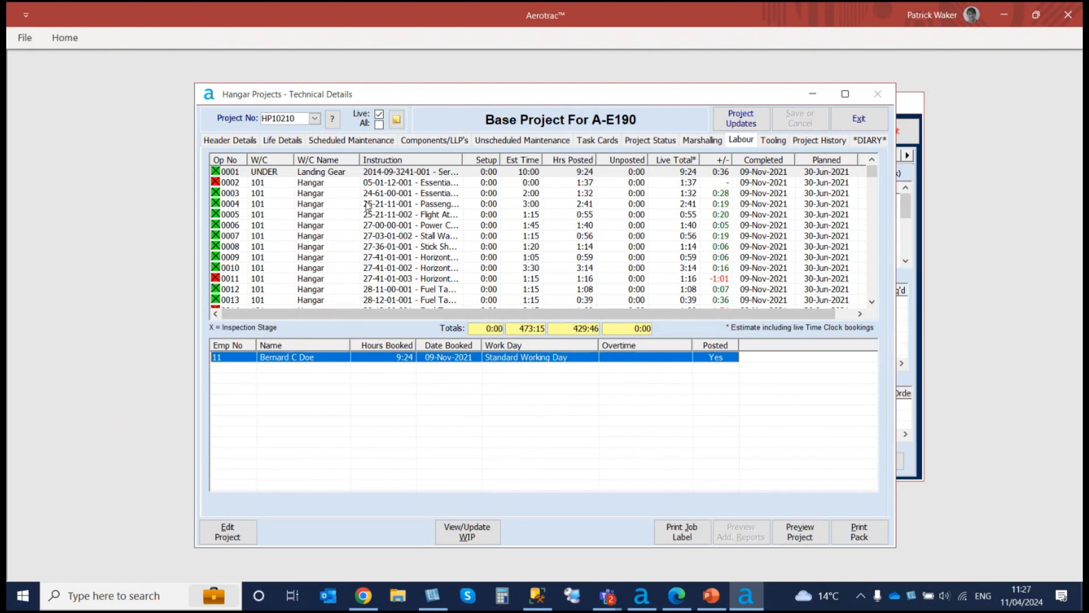
pyautogui.click(364, 183)
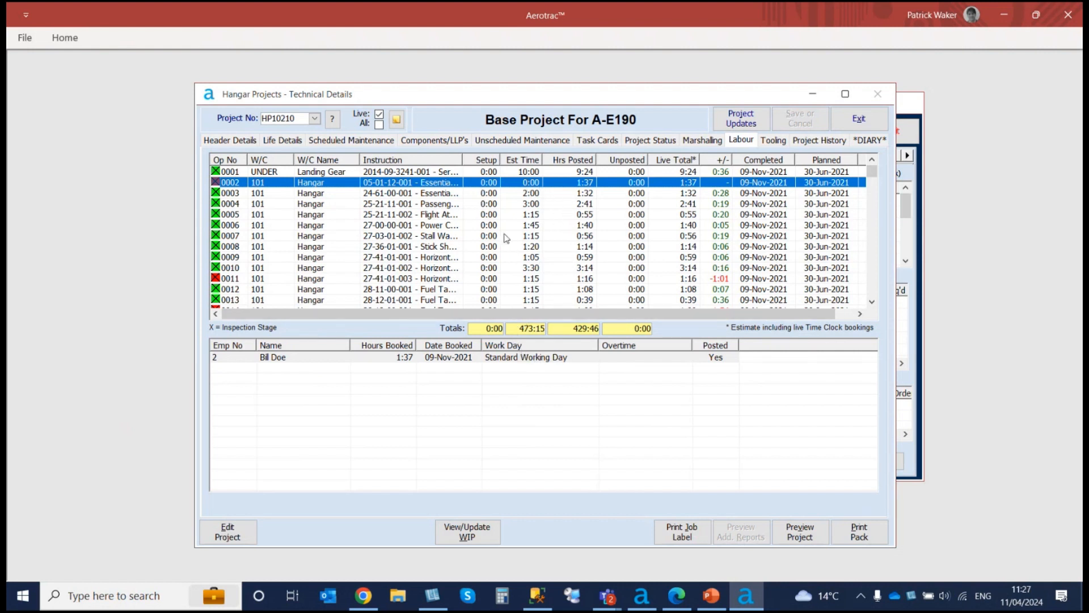
pyautogui.click(327, 279)
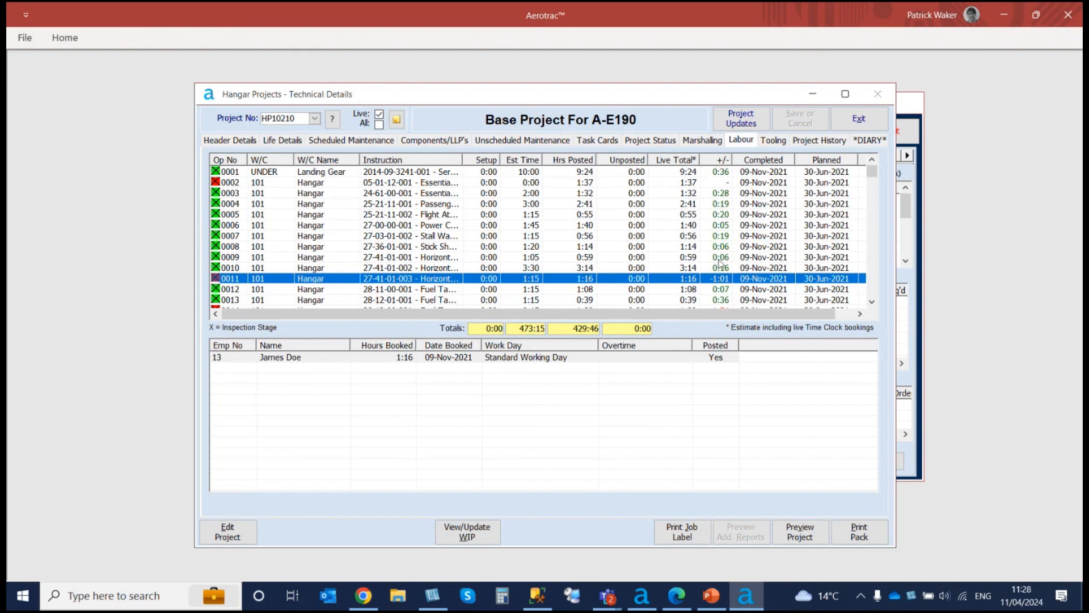
pyautogui.scroll(-4, 719, 287)
pyautogui.scroll(-7, 718, 284)
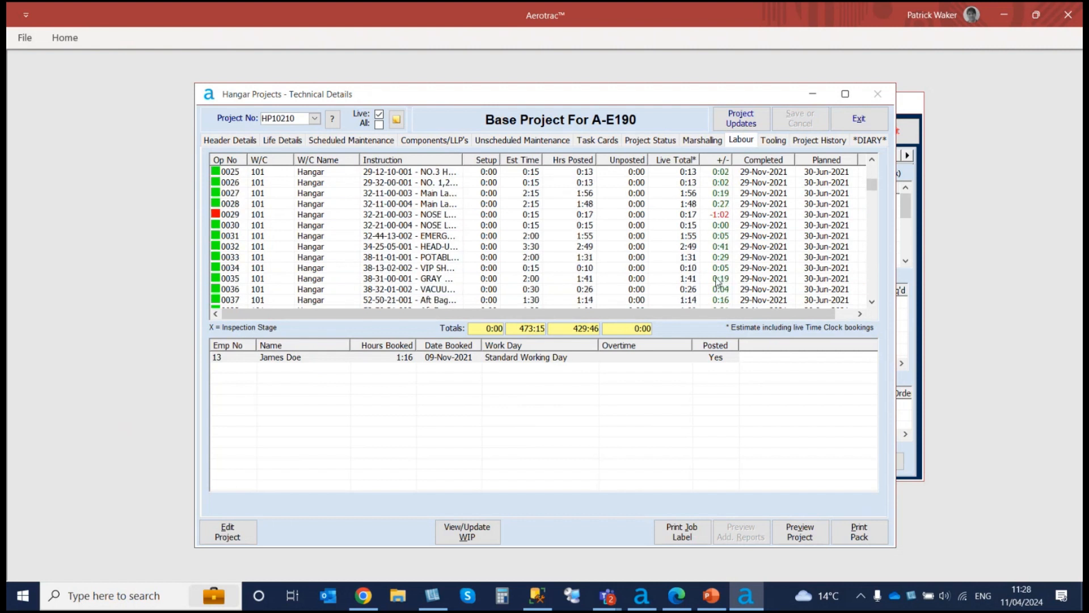
pyautogui.scroll(-3, 718, 280)
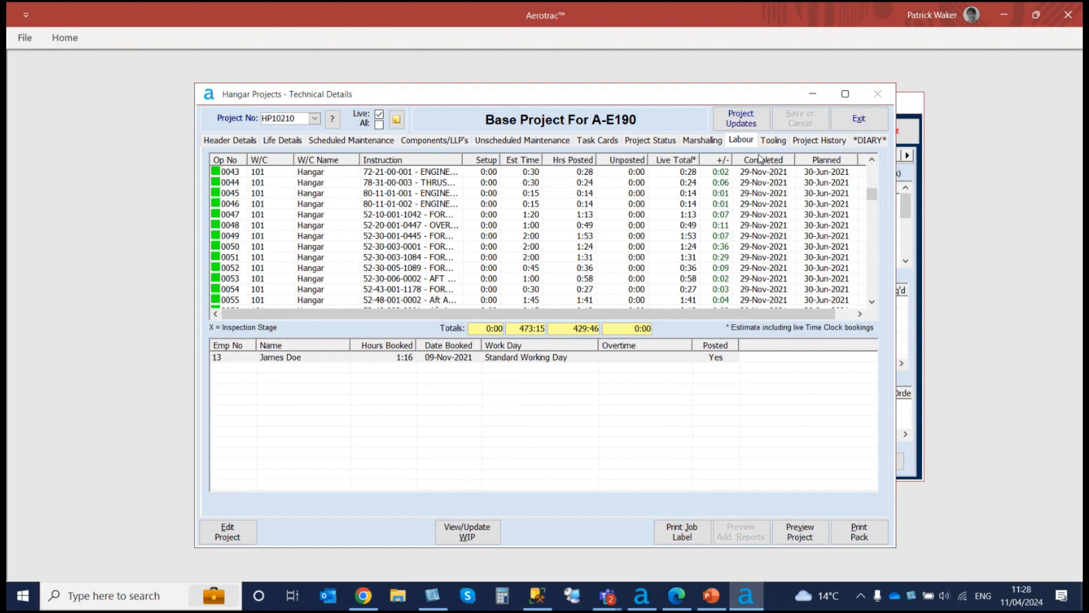
# Step: View HP10210's tooling records and diary entries, and exit the project
pyautogui.click(782, 144)
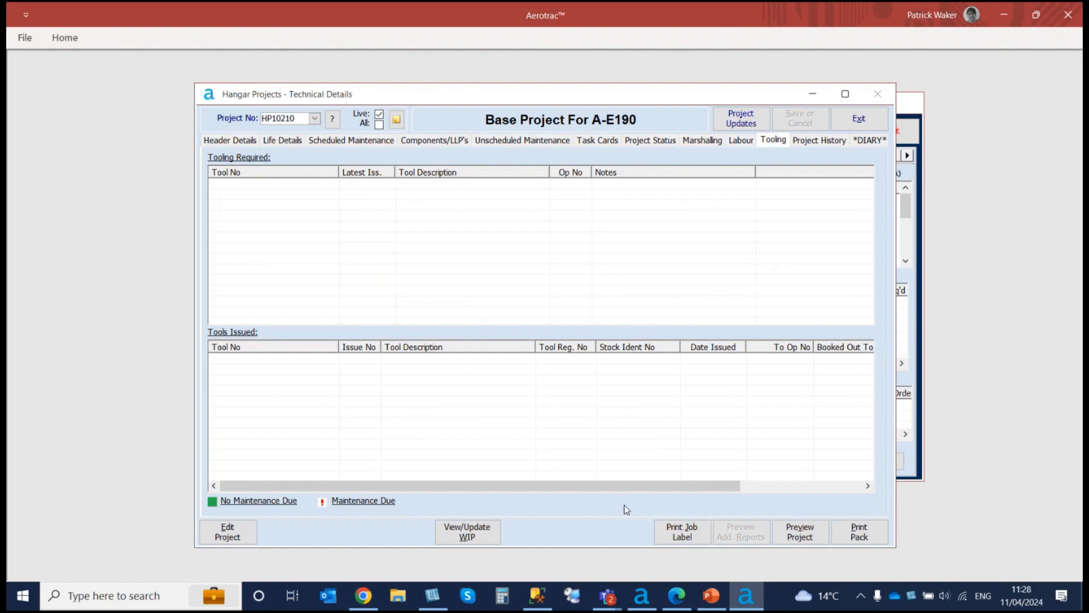
pyautogui.moveTo(624, 486); pyautogui.dragTo(739, 489)
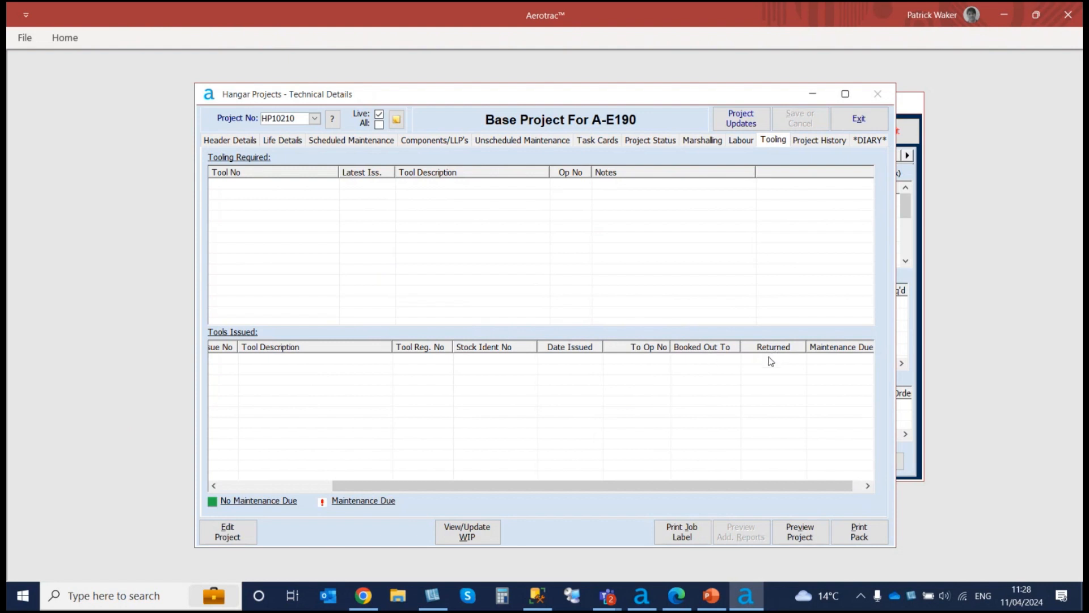
pyautogui.click(865, 141)
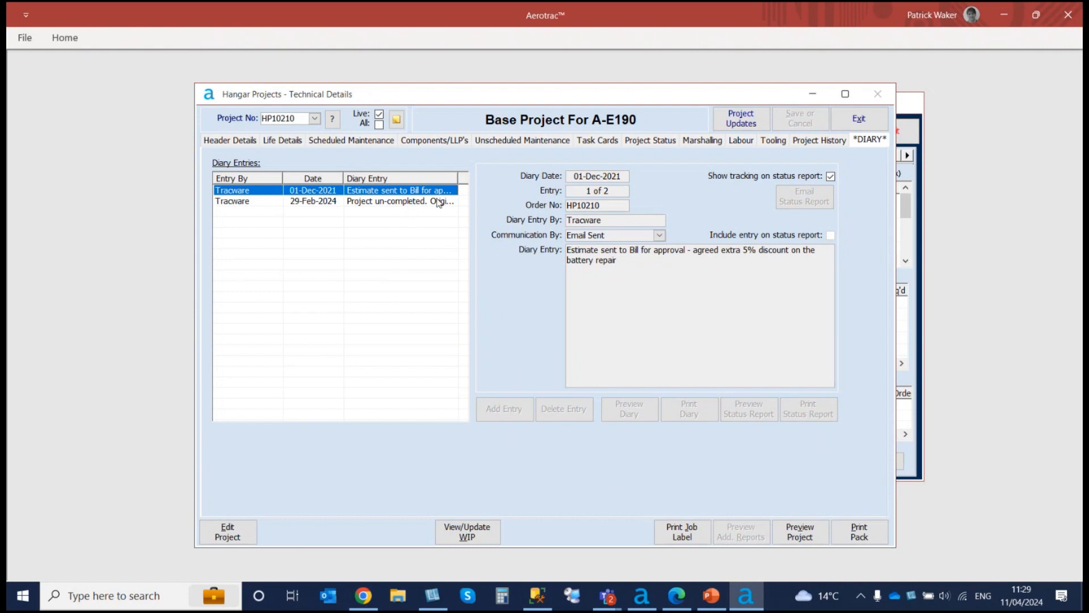
pyautogui.click(860, 123)
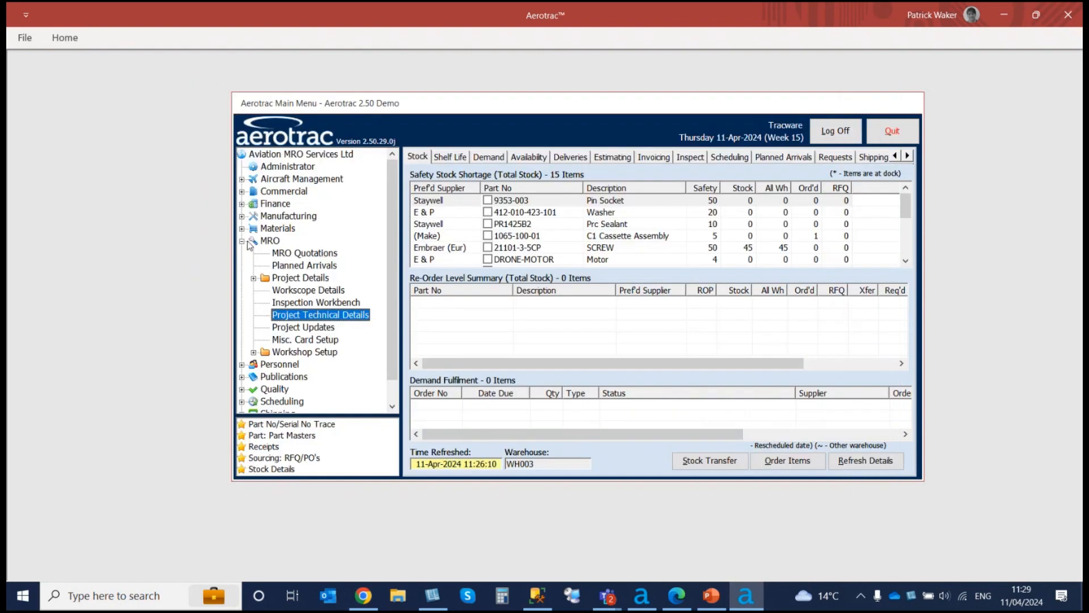
# Step: Open hangar project HP10220 in Project Technical Details and display its project status
pyautogui.doubleClick(318, 315)
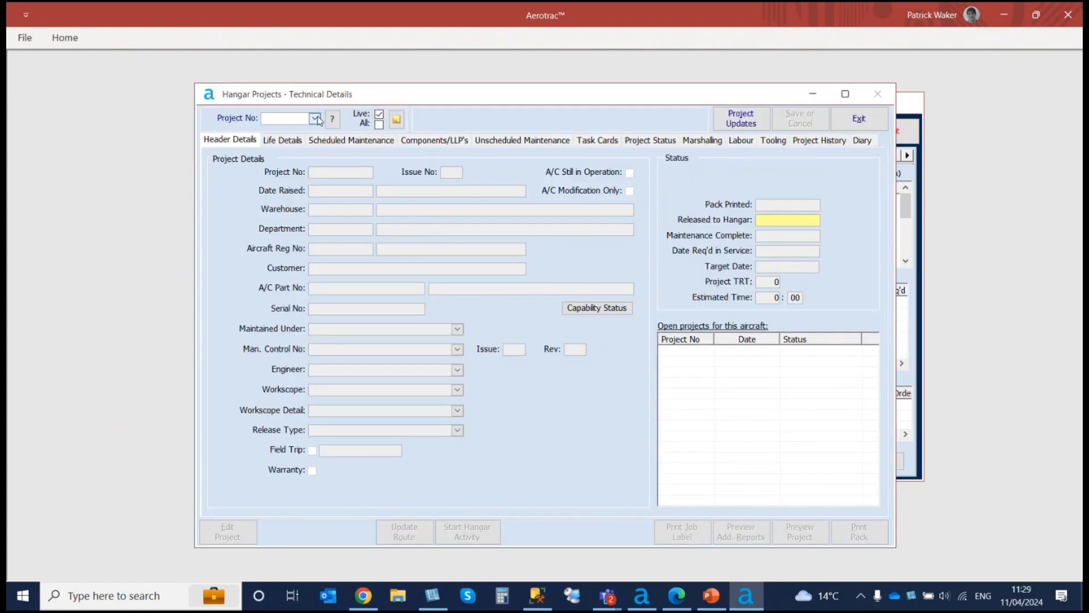
pyautogui.click(315, 118)
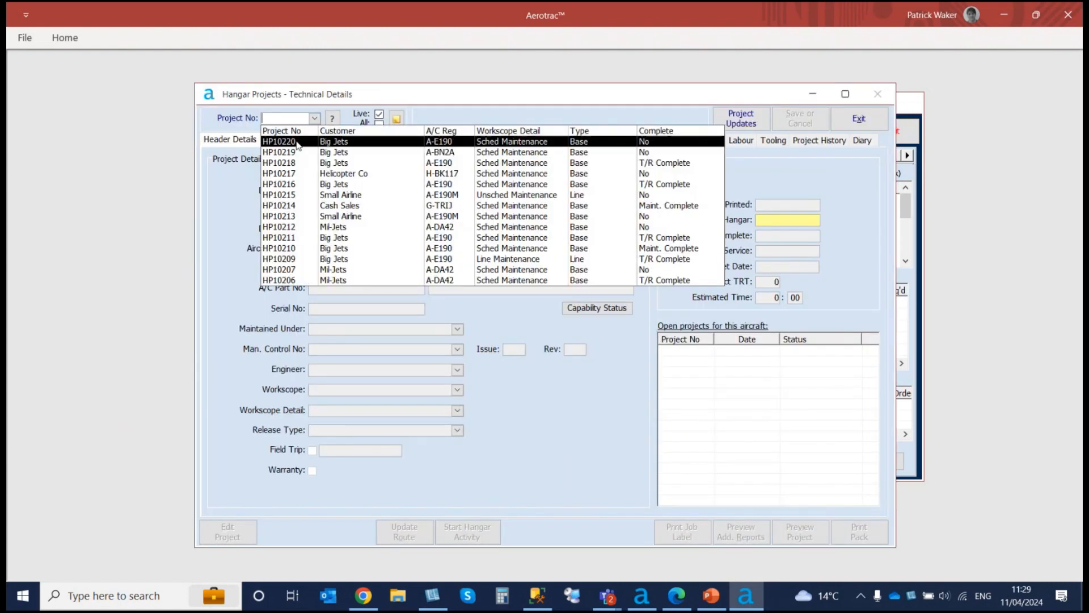
pyautogui.click(283, 139)
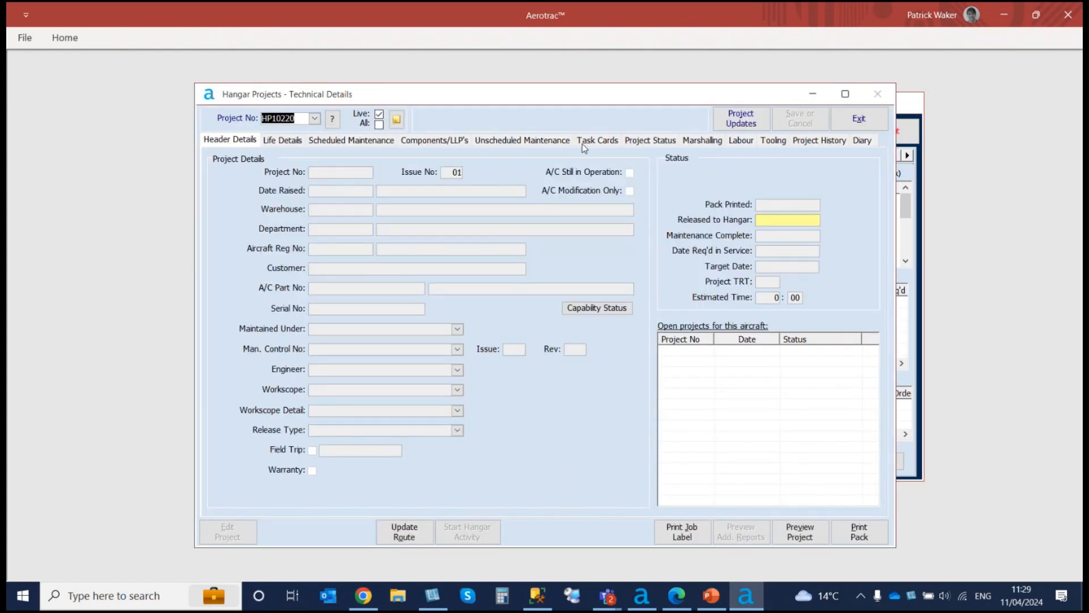
pyautogui.click(655, 141)
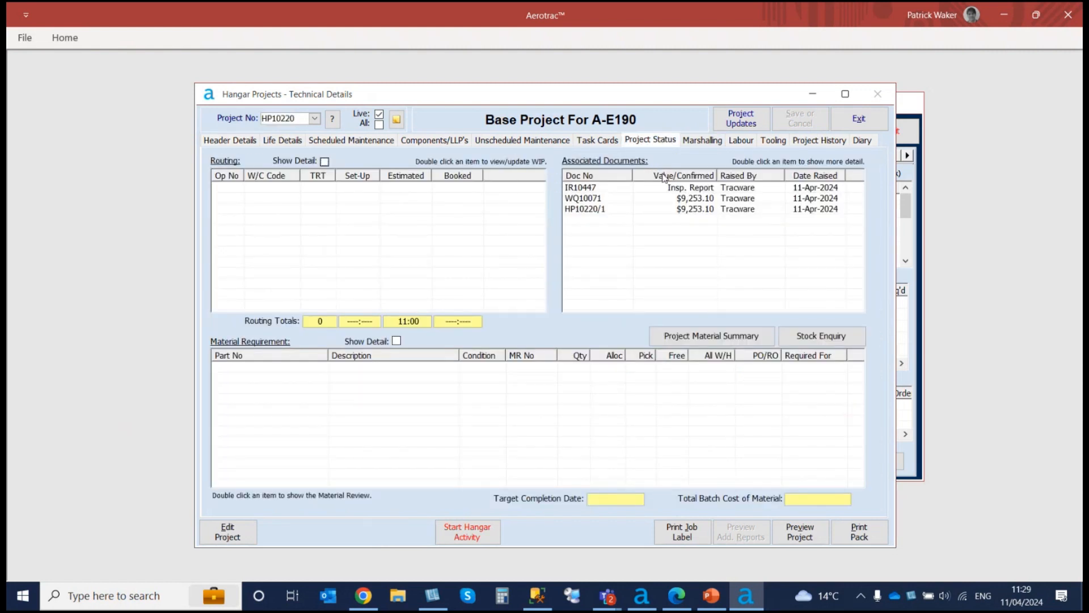
# Step: Open associated inspection report IR10447 in the Inspection Workbench and select scheduled task 20-Z140-011
pyautogui.click(586, 189)
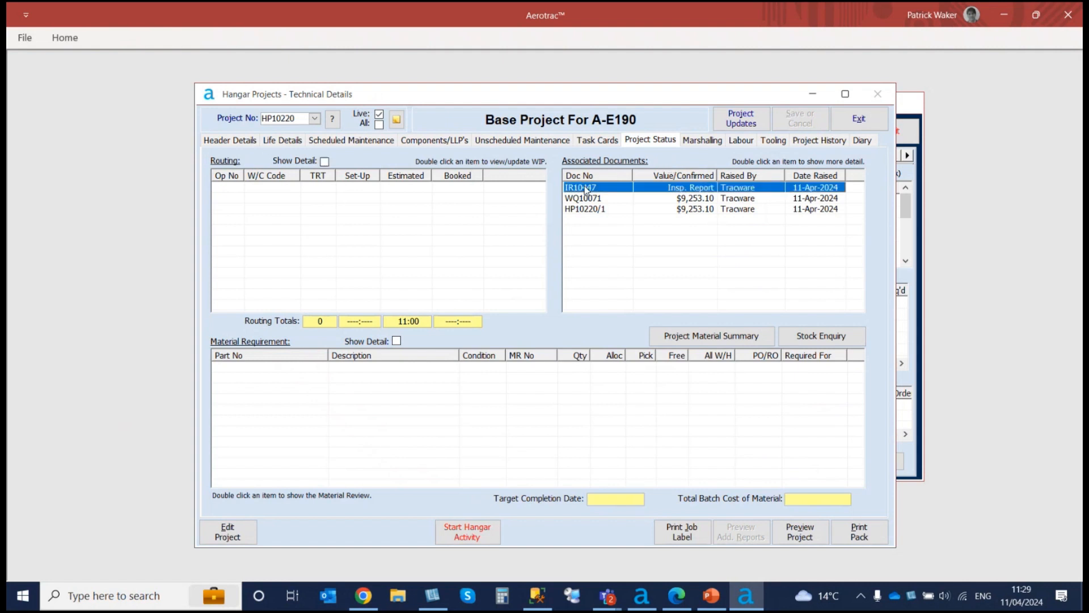
pyautogui.doubleClick(586, 188)
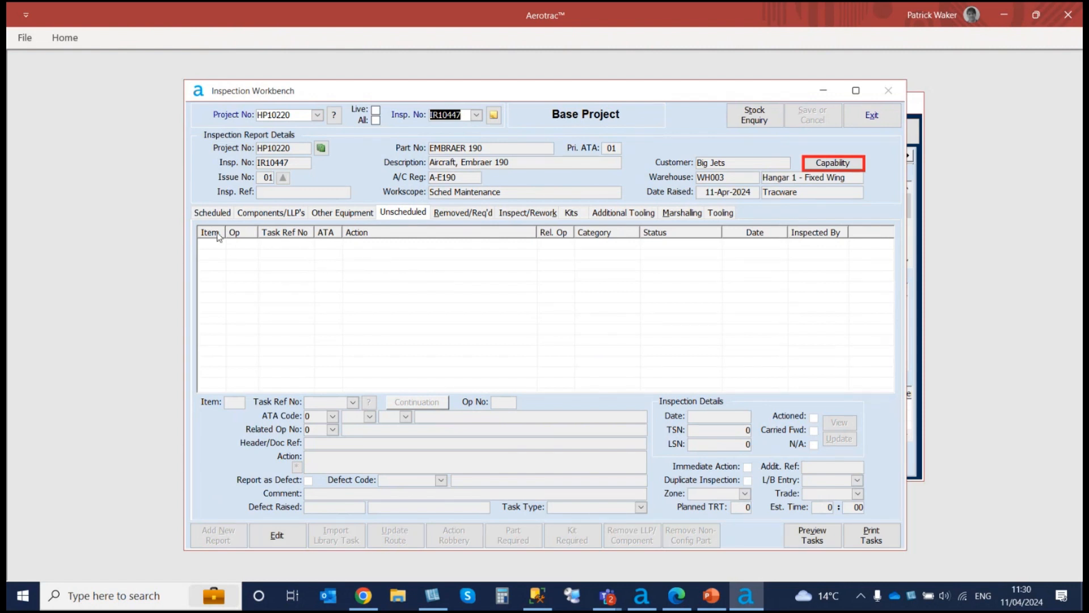
pyautogui.click(213, 213)
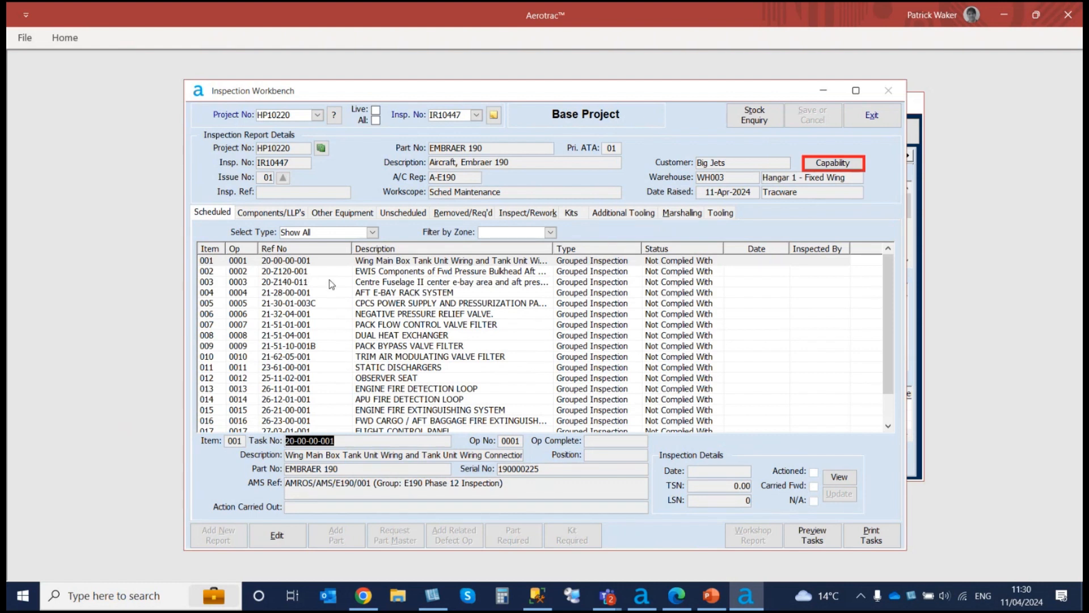
pyautogui.click(389, 284)
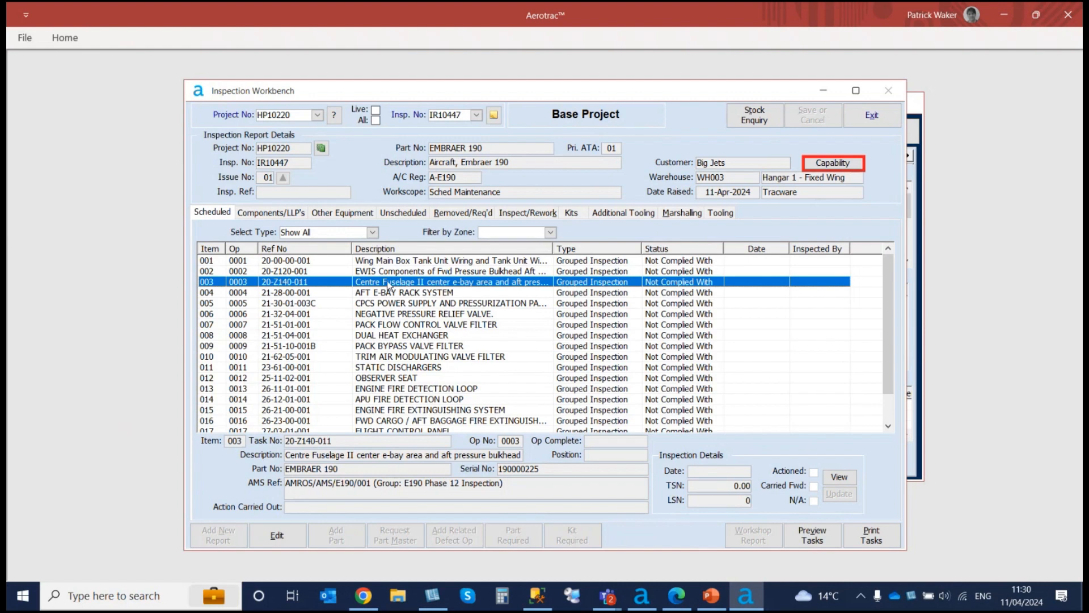
# Step: View the maintenance document entry behind task 20-Z140-011, and filter the scheduled items by Task Card and by Grouped Inspection
pyautogui.doubleClick(389, 287)
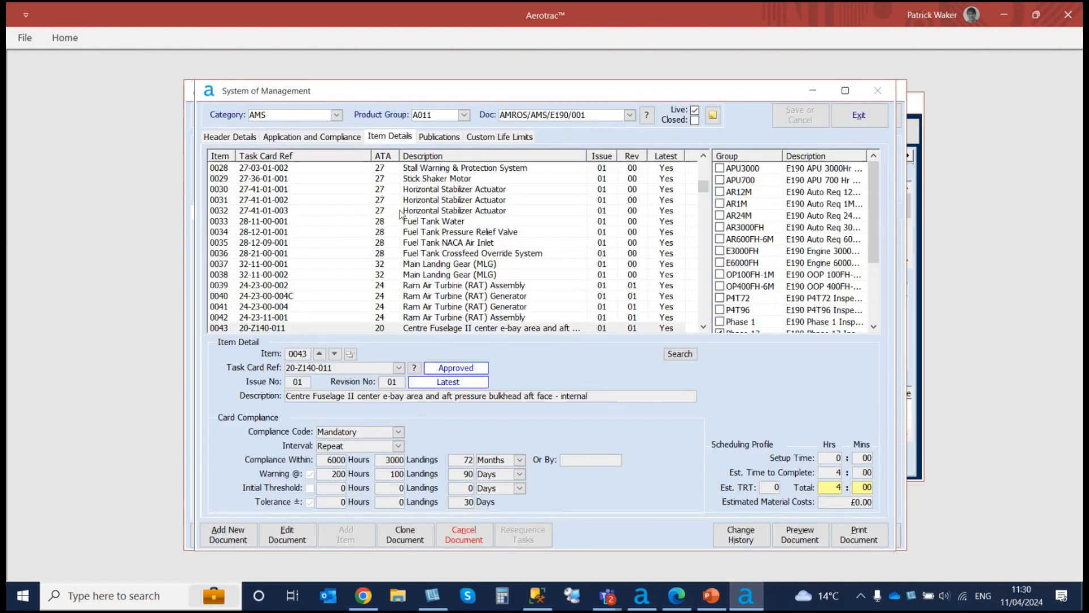
pyautogui.click(866, 115)
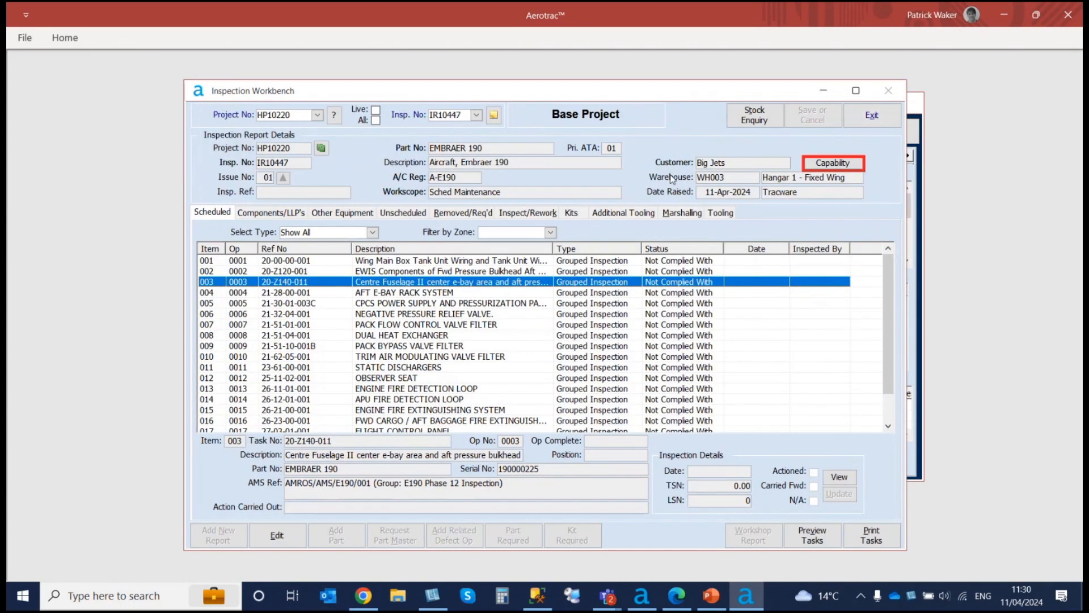
pyautogui.click(372, 233)
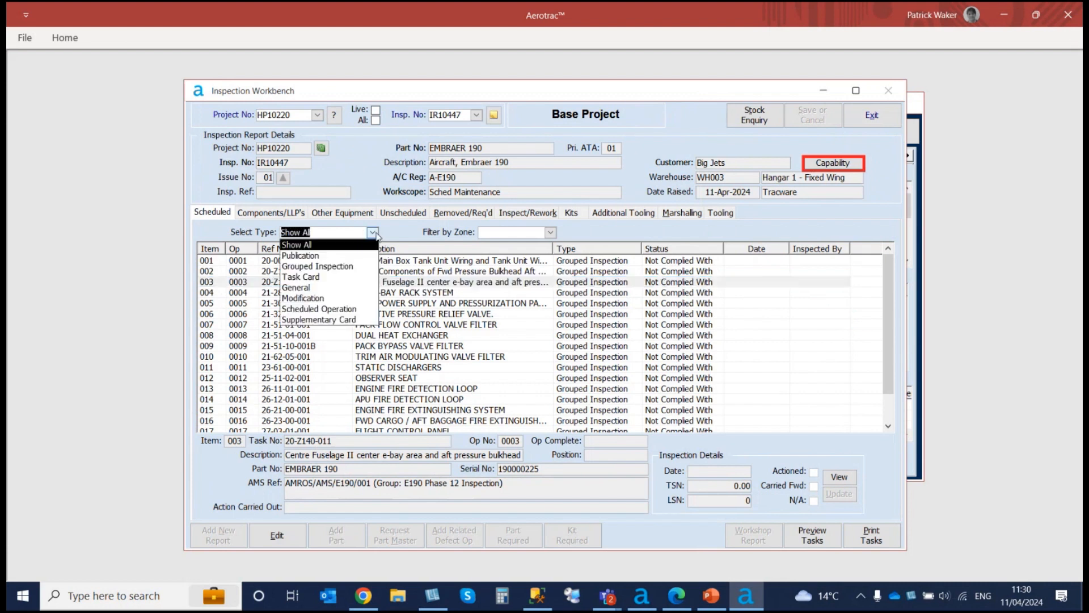
pyautogui.click(319, 279)
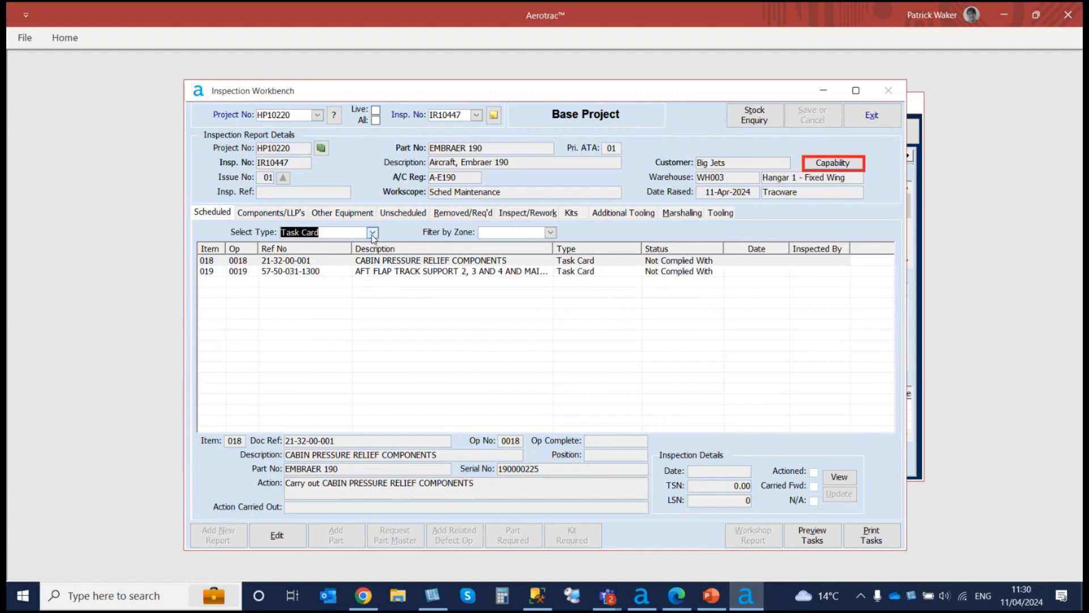
pyautogui.click(373, 234)
pyautogui.click(339, 267)
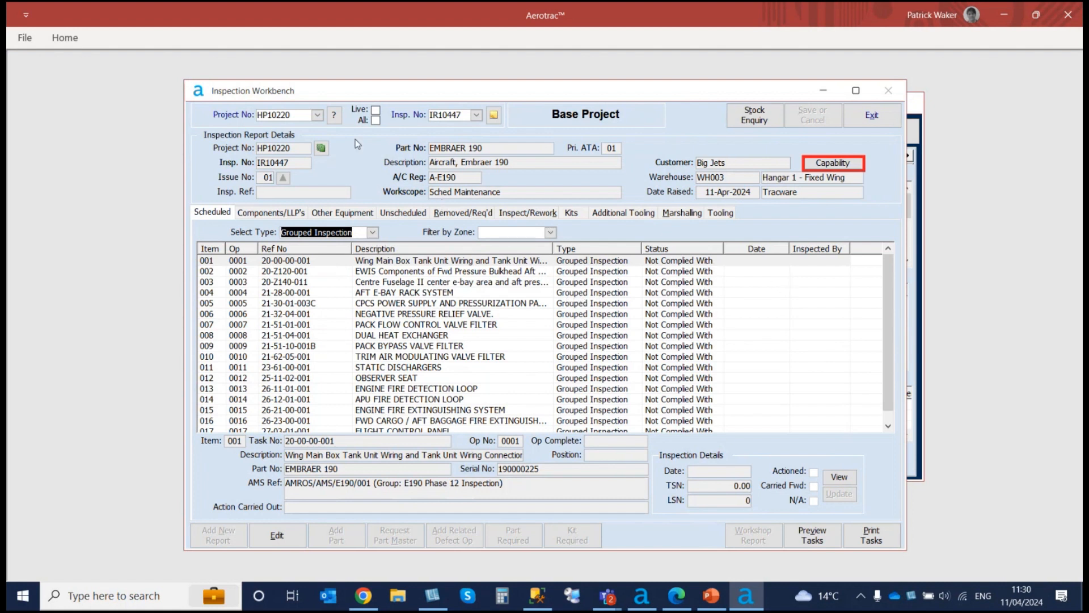
# Step: Open completed project HP10210 in the Inspection Workbench and review the status and inspection dates of its scheduled grouped inspections
pyautogui.click(317, 116)
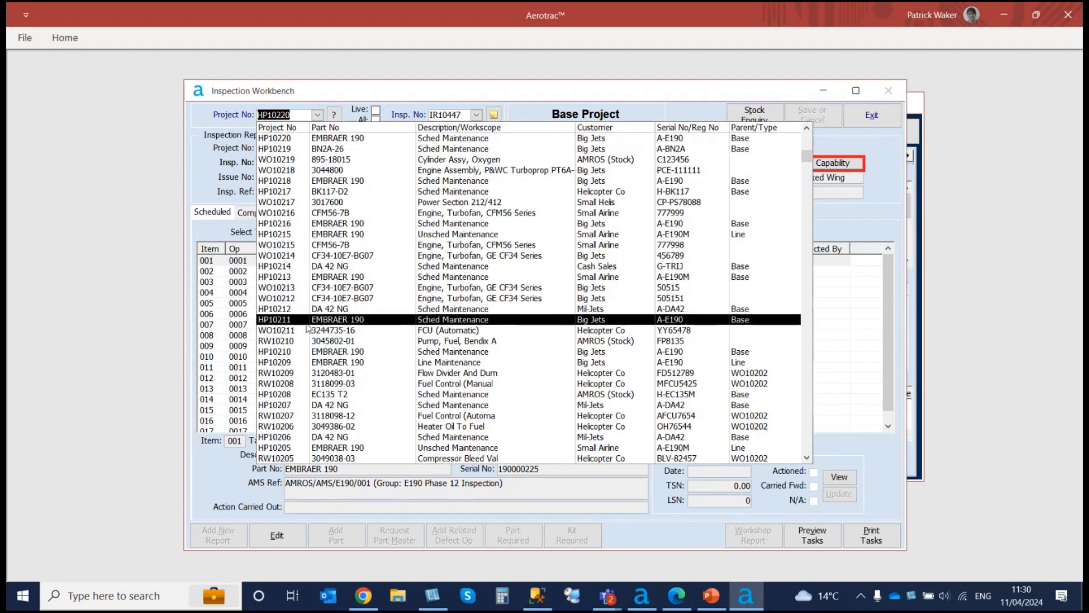
pyautogui.click(308, 351)
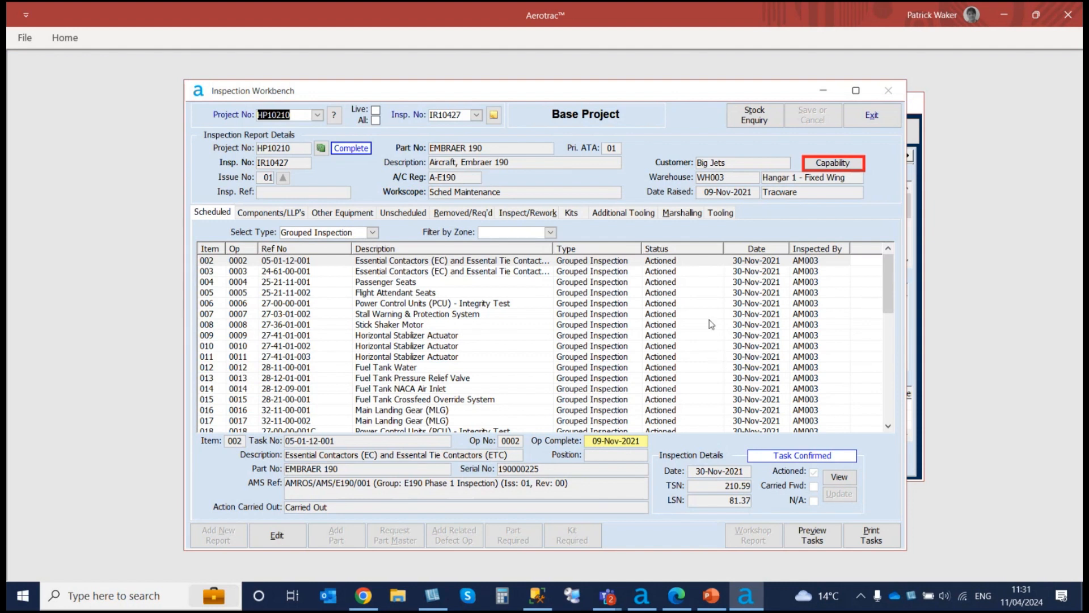
pyautogui.scroll(-1, 712, 319)
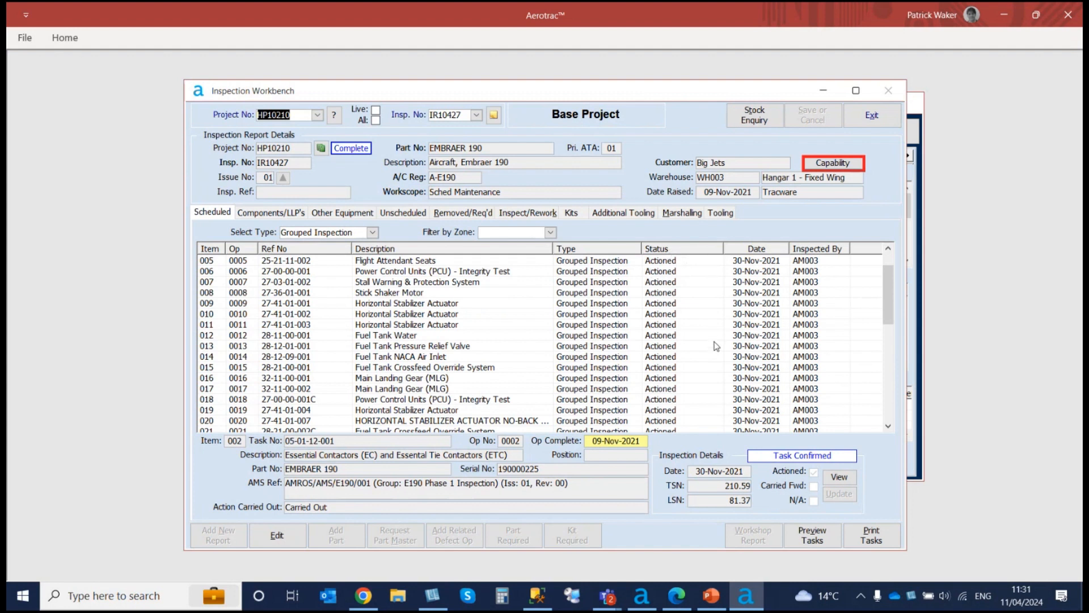
pyautogui.click(680, 250)
# Step: Review HP10210's component and LLP changes, checking the battery, liferaft system and smoke detector entries
pyautogui.click(297, 213)
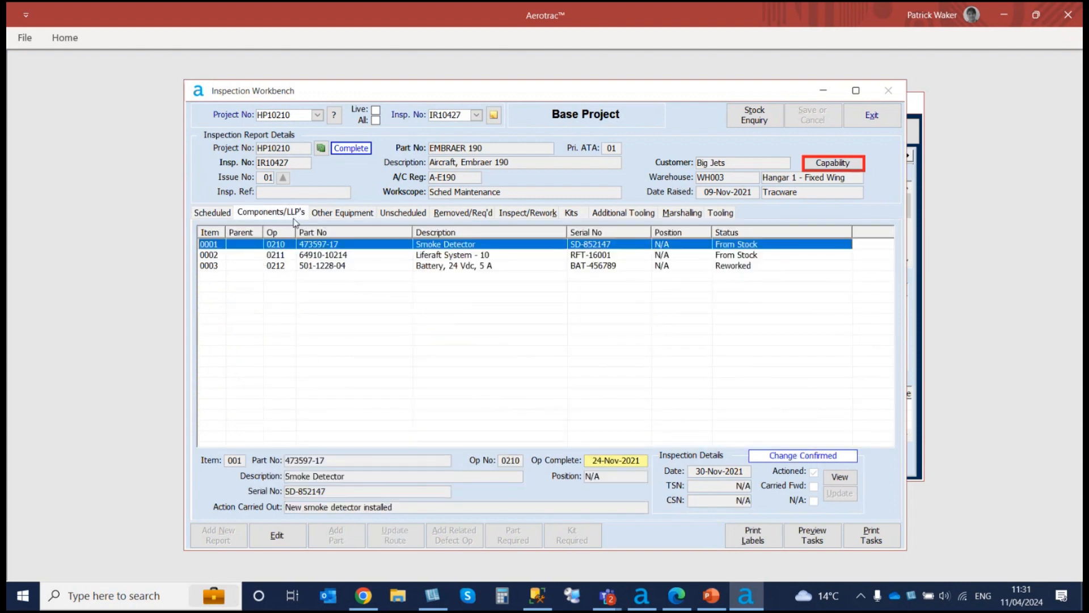
pyautogui.click(468, 256)
pyautogui.click(466, 268)
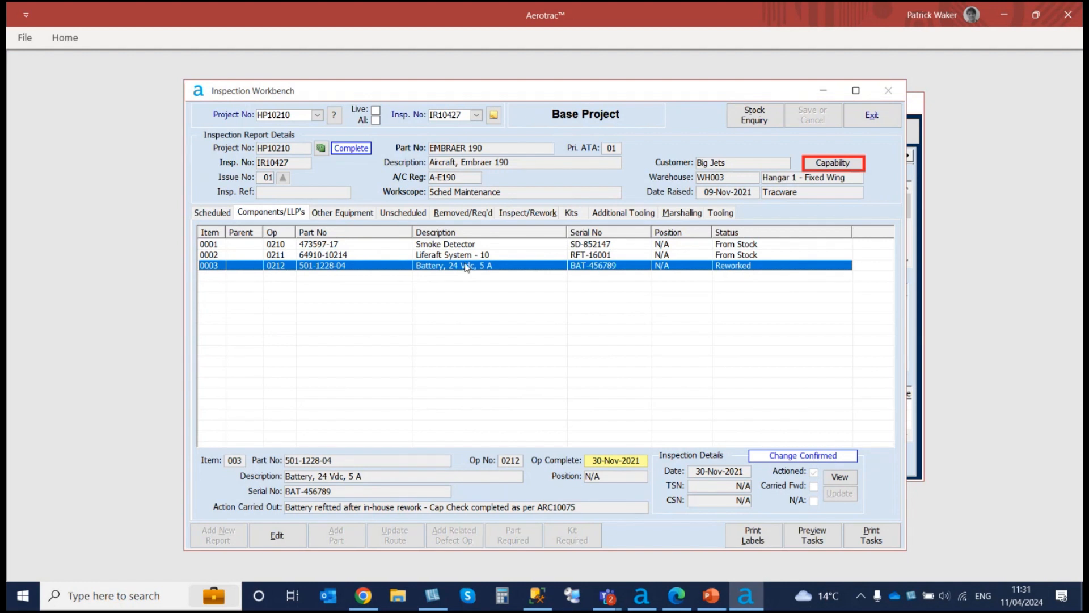
pyautogui.click(466, 256)
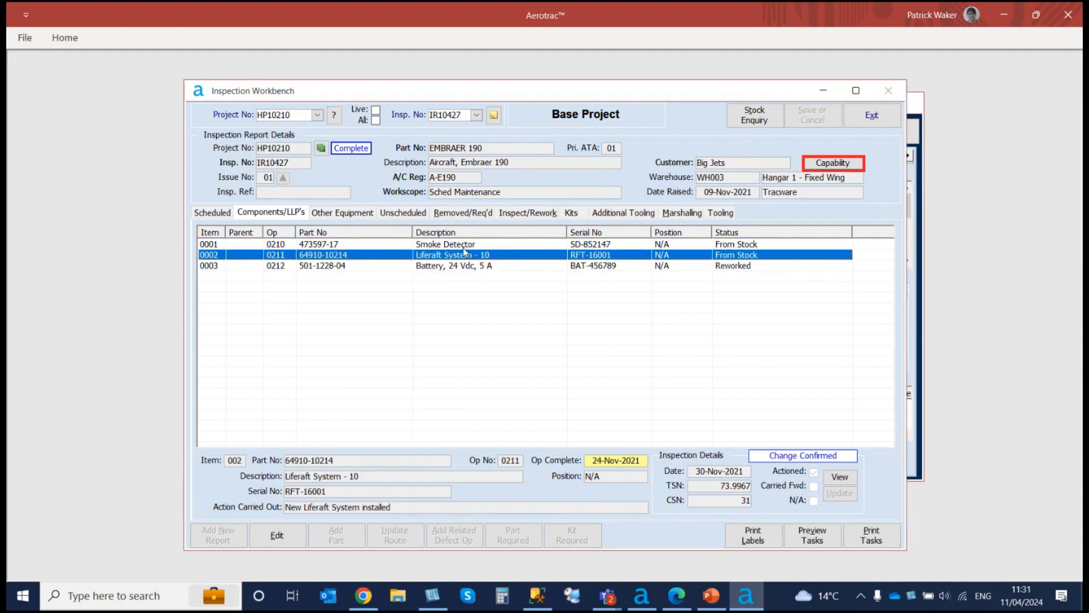
pyautogui.click(462, 245)
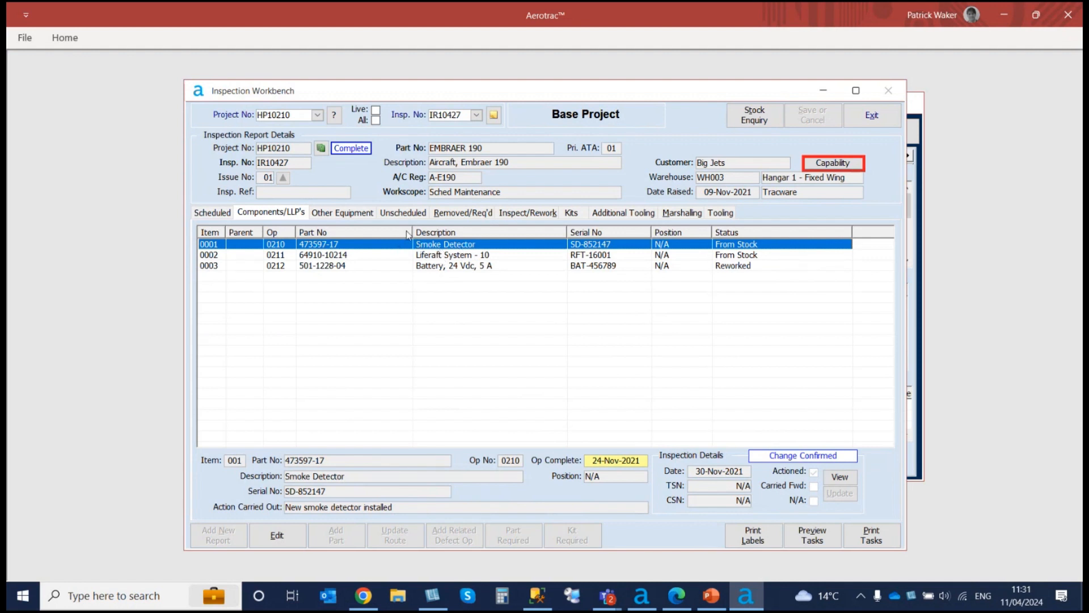
# Step: View HP10210's other equipment and look through its unscheduled tasks and defects
pyautogui.click(358, 219)
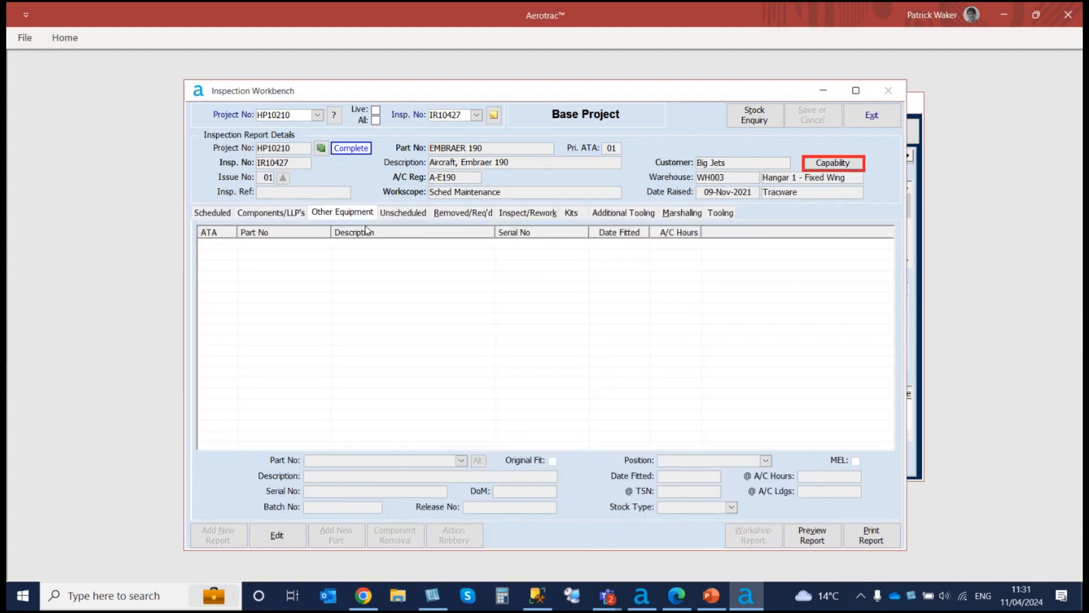
pyautogui.click(400, 214)
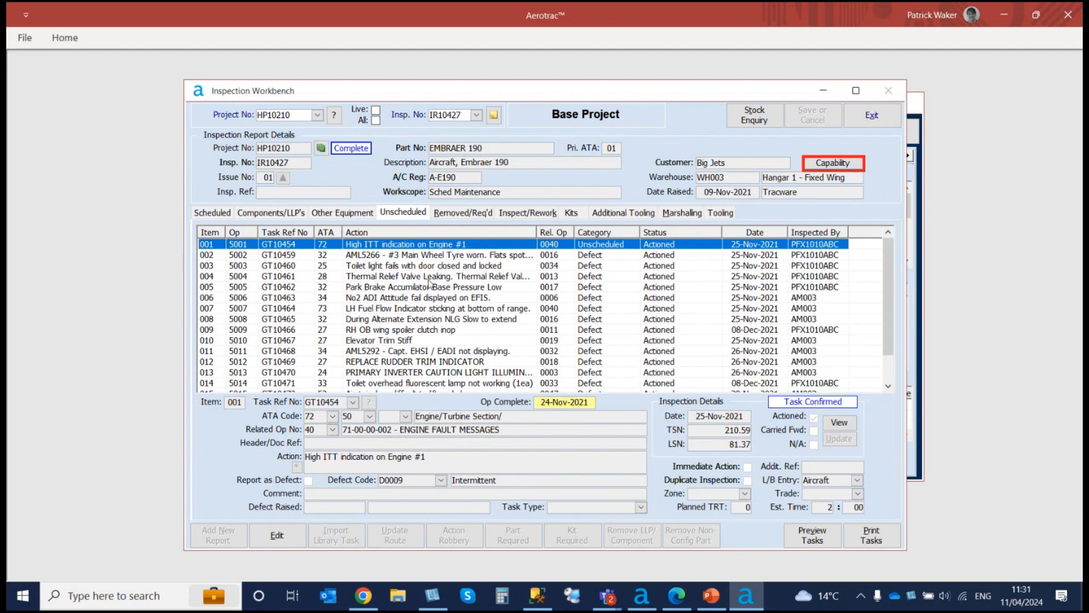
pyautogui.scroll(-1, 429, 284)
pyautogui.scroll(1, 430, 283)
# Step: Review HP10210's removed and required parts, checking the entries for cap PK263, tire M18609 and filament GE327
pyautogui.click(473, 214)
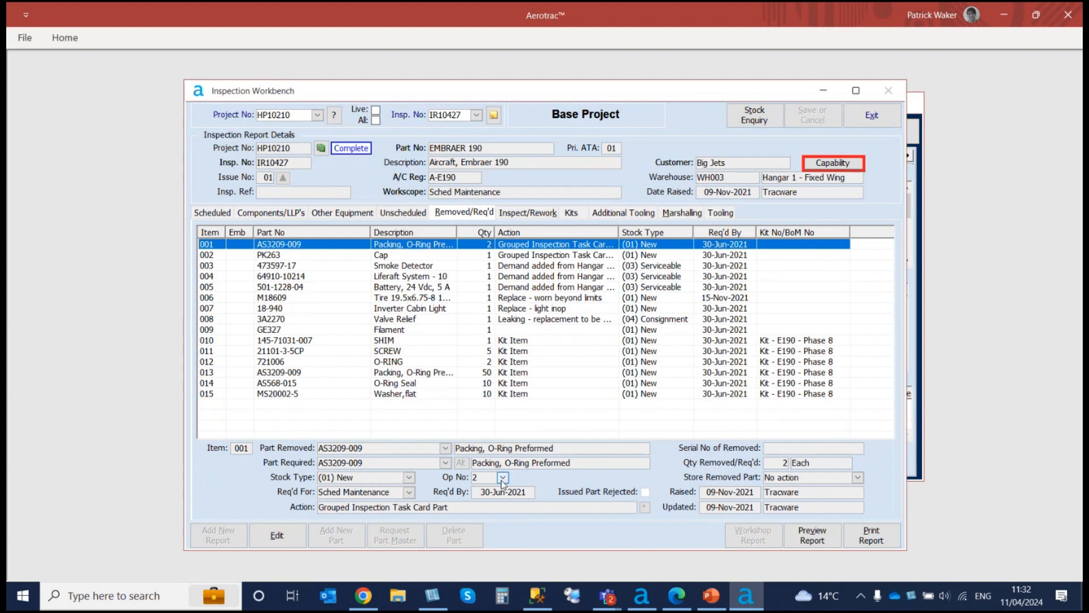
pyautogui.click(469, 257)
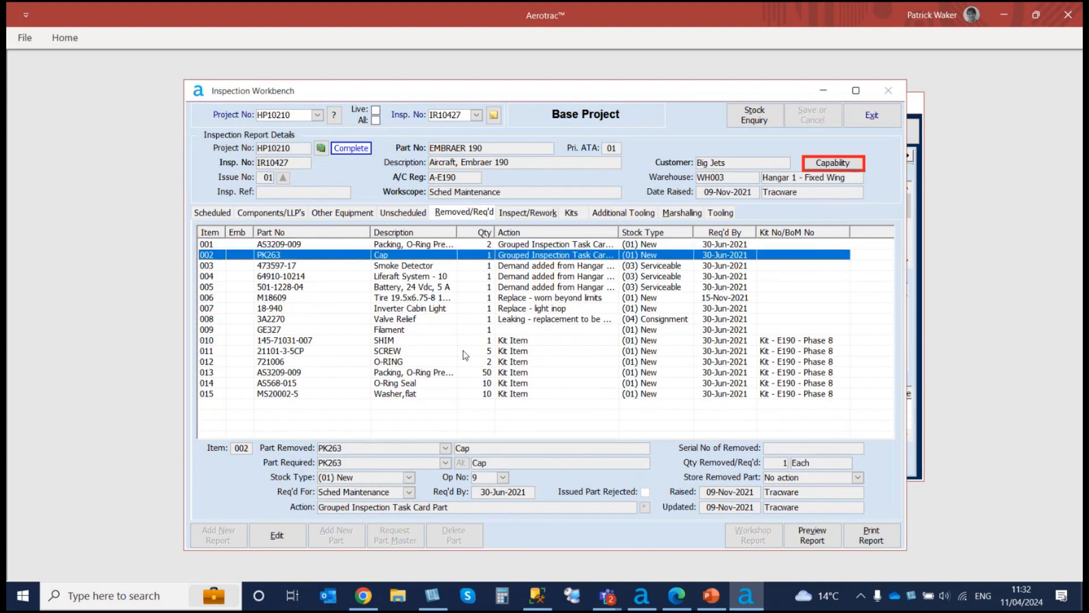
pyautogui.click(430, 297)
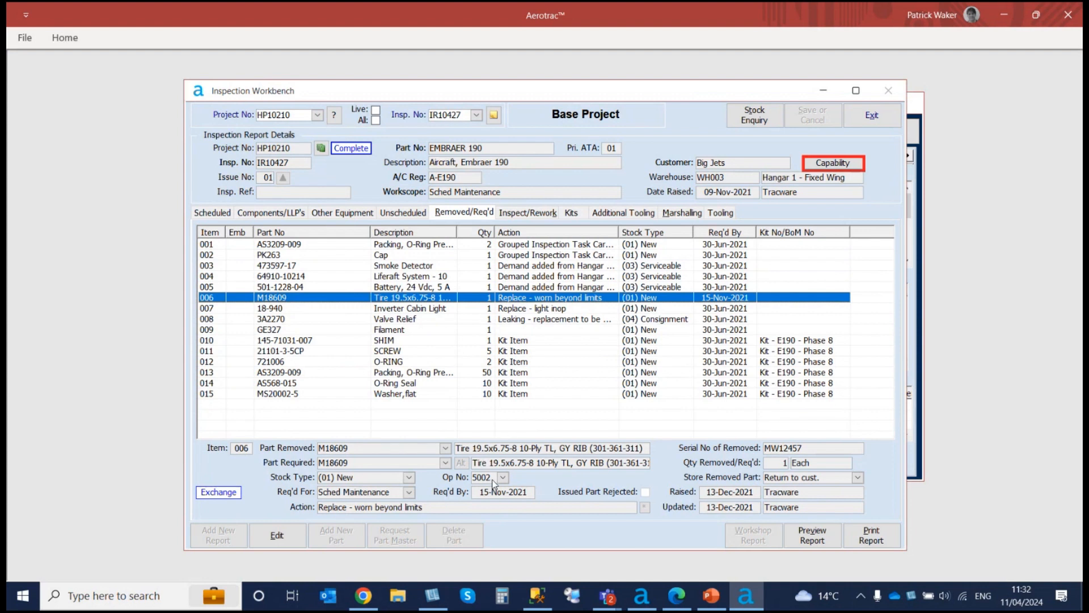
pyautogui.click(463, 329)
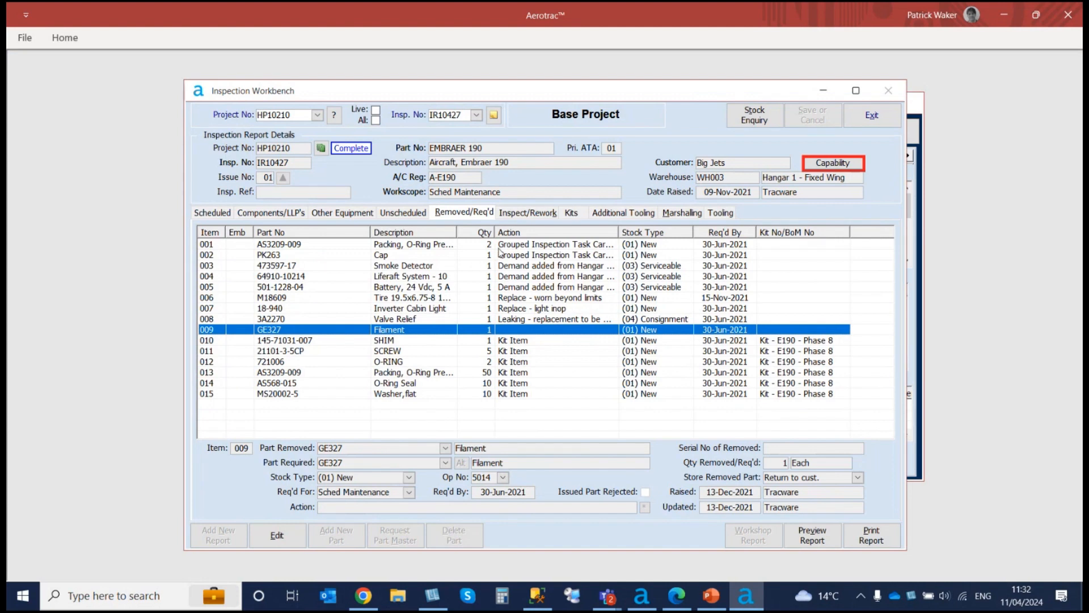
# Step: View HP10210's inspect/rework items, marshaling, tooling and additional tooling records, and return to the unscheduled tasks
pyautogui.click(527, 212)
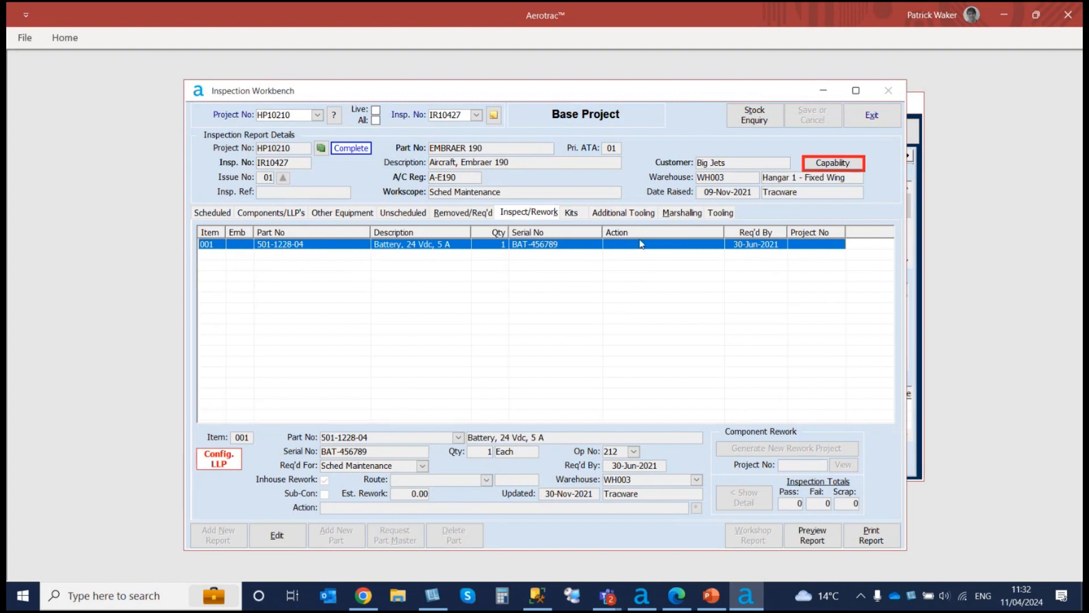
pyautogui.click(679, 213)
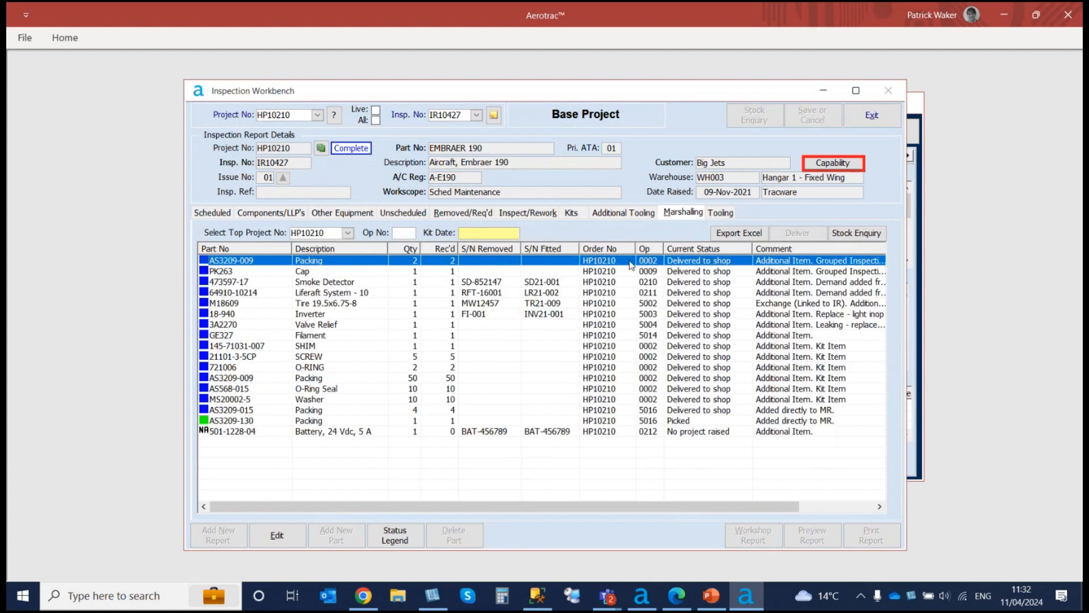
pyautogui.click(721, 213)
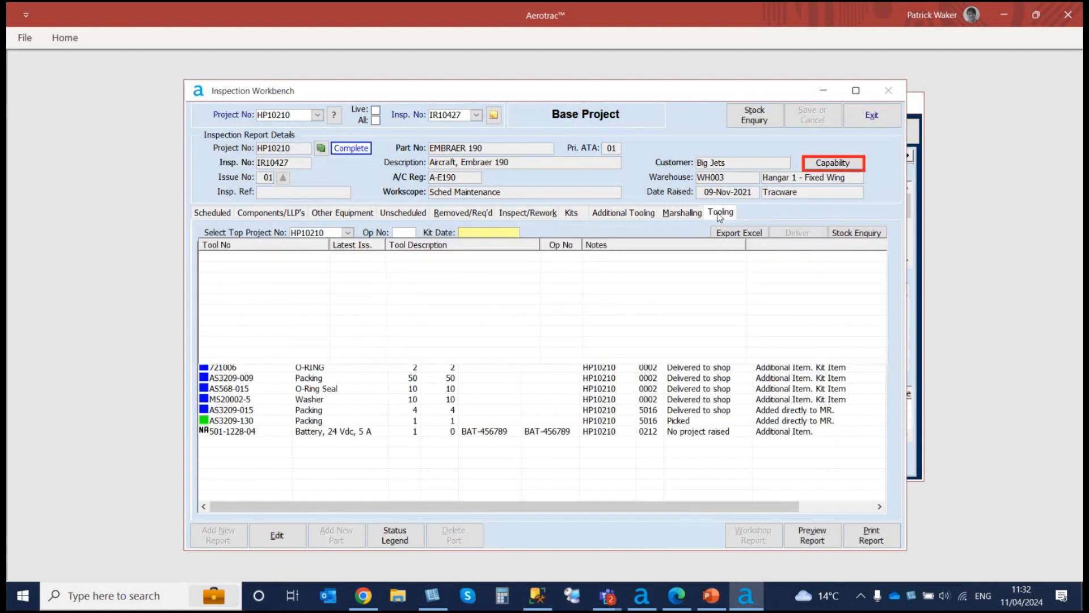
pyautogui.click(630, 214)
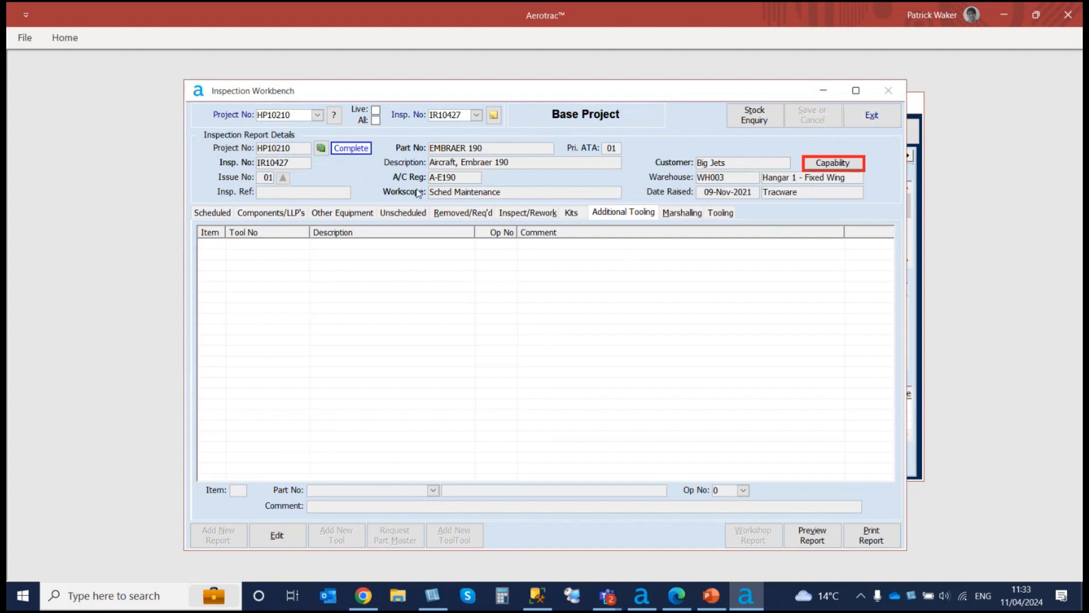
pyautogui.click(404, 215)
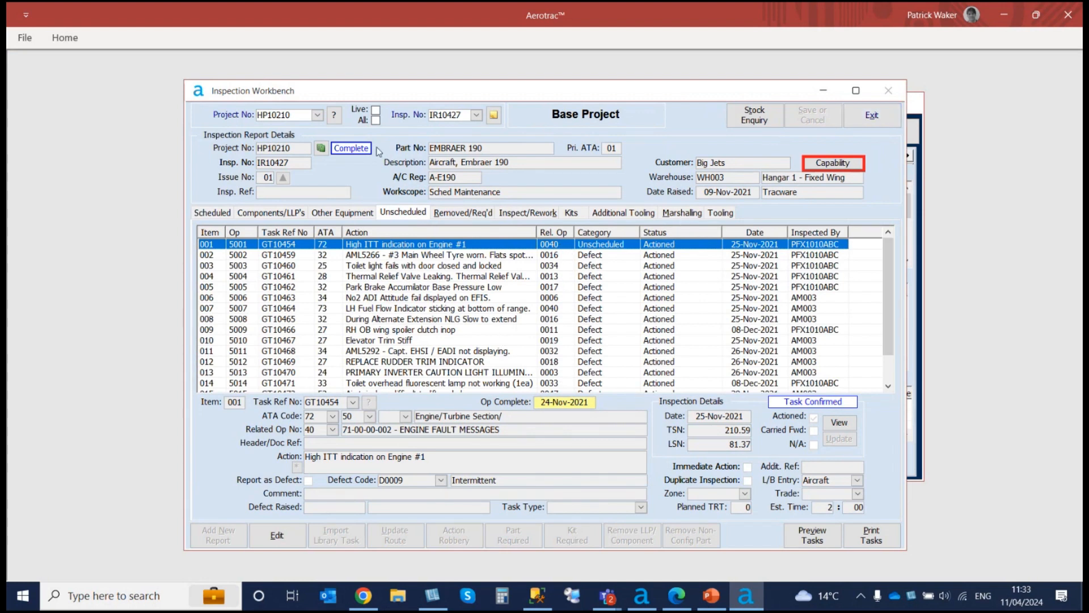
# Step: Reopen project HP10220 in the Inspection Workbench and display its scheduled tasks
pyautogui.click(317, 115)
pyautogui.scroll(5, 320, 123)
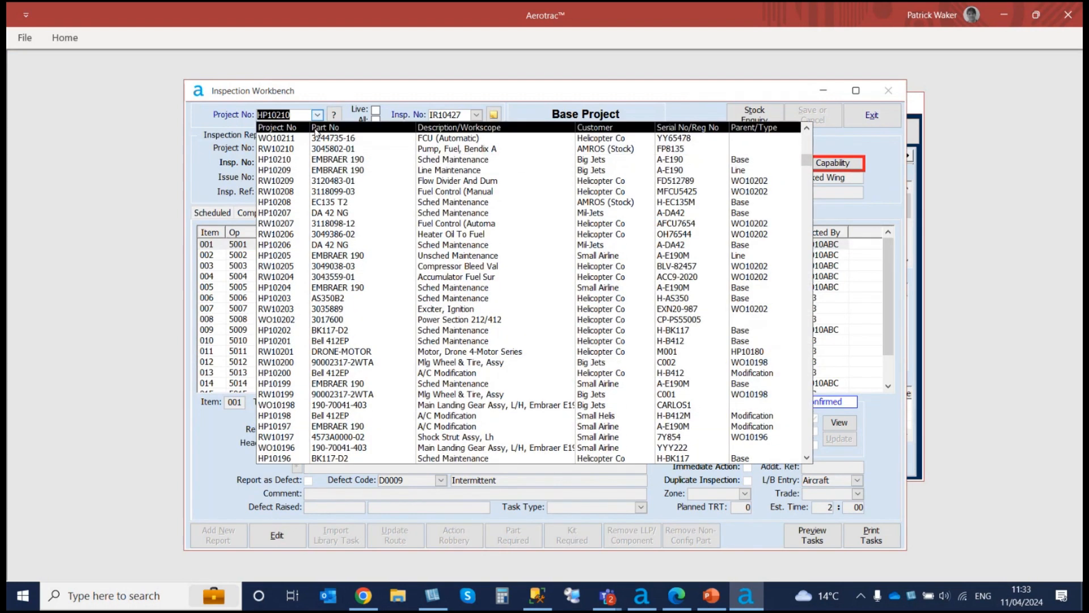
pyautogui.scroll(1, 303, 167)
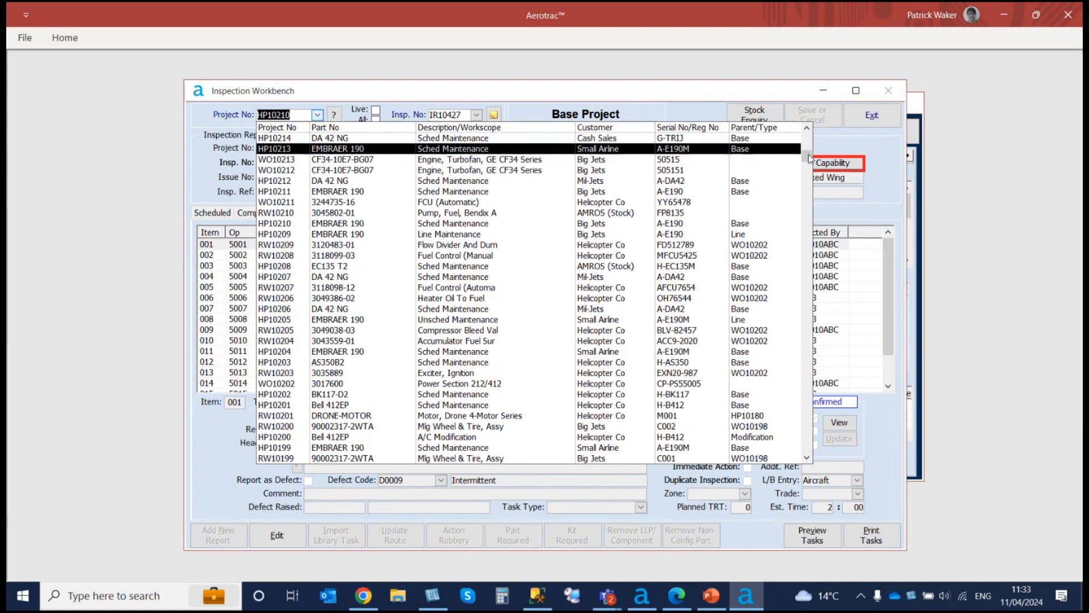
pyautogui.moveTo(808, 156); pyautogui.dragTo(808, 138)
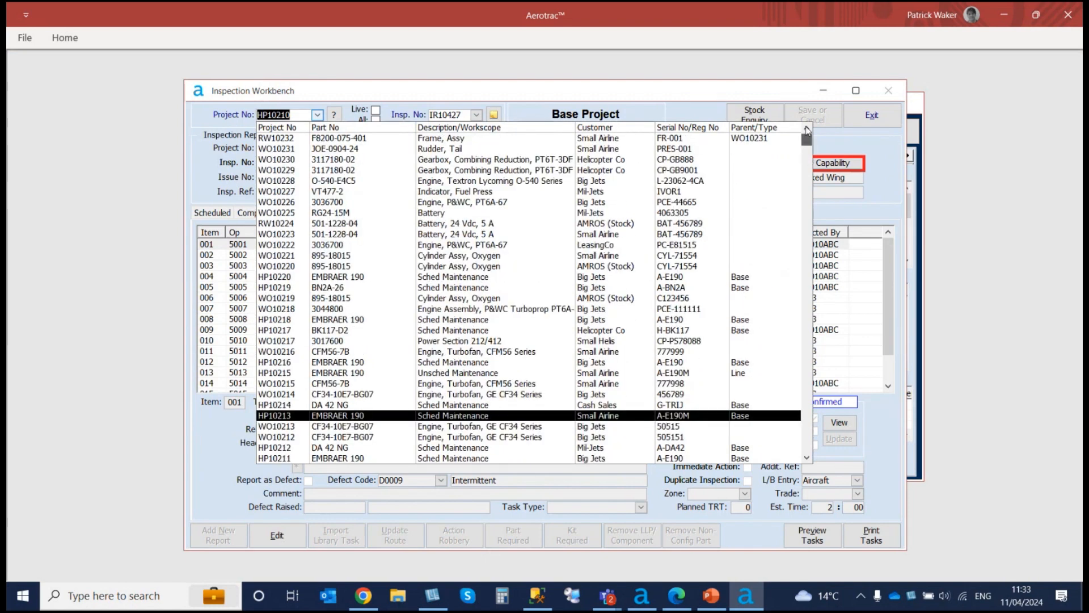
pyautogui.click(353, 278)
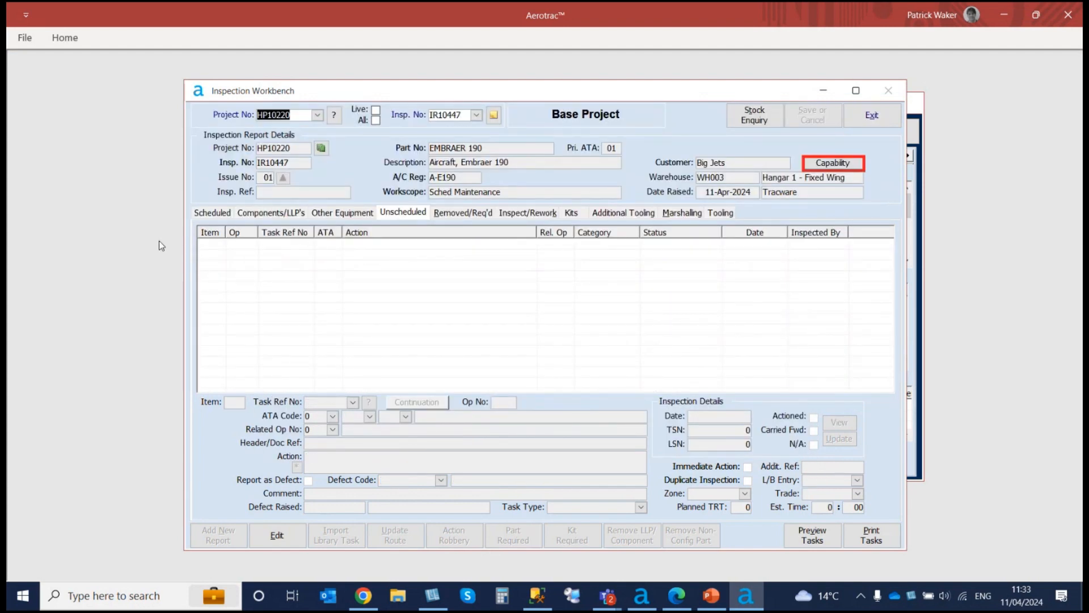
pyautogui.click(217, 212)
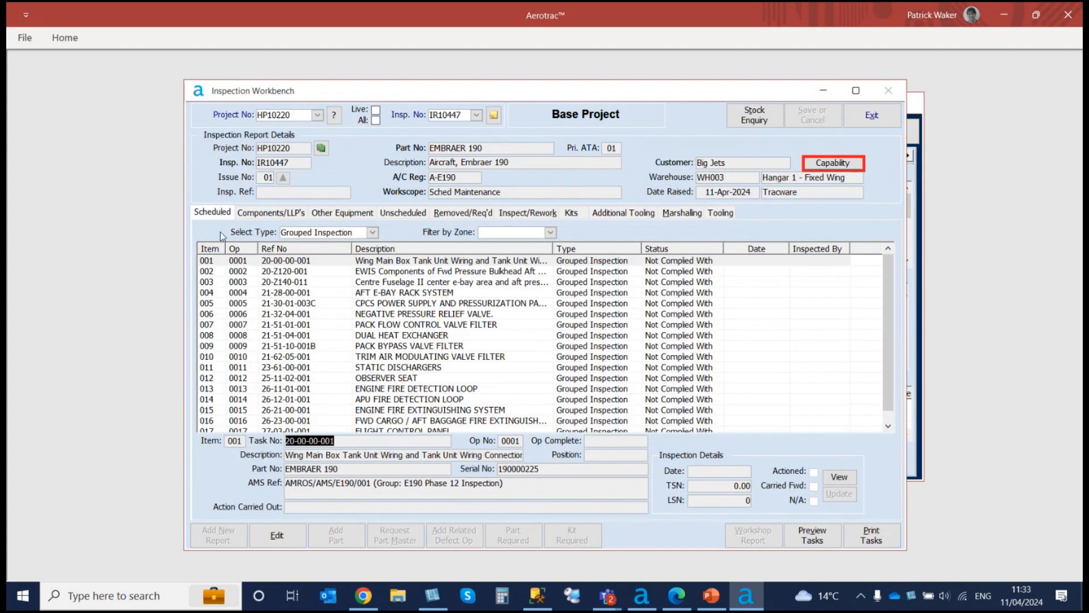
# Step: Edit inspection report IR10447 and mark task 20-00-00-001 as actioned, with the action carried out "Carried out iaw AMM"
pyautogui.click(278, 536)
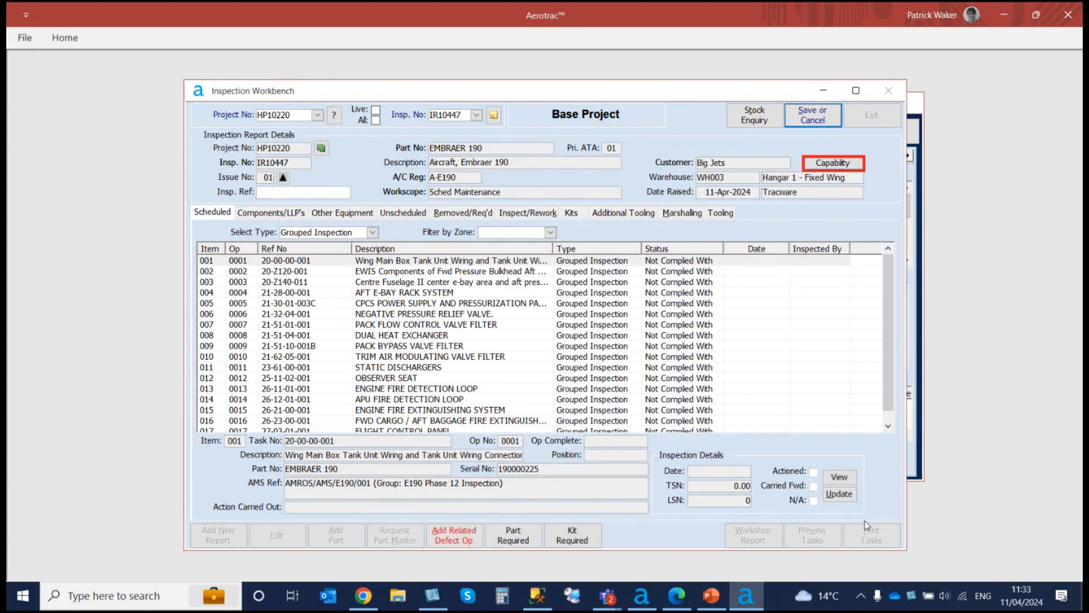
pyautogui.click(840, 493)
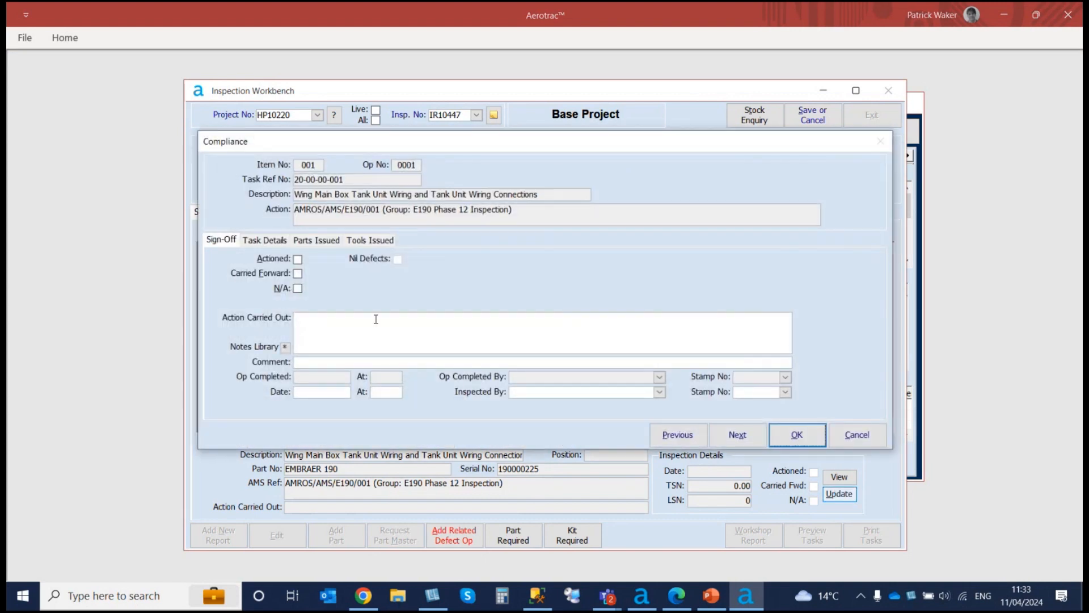
pyautogui.click(298, 259)
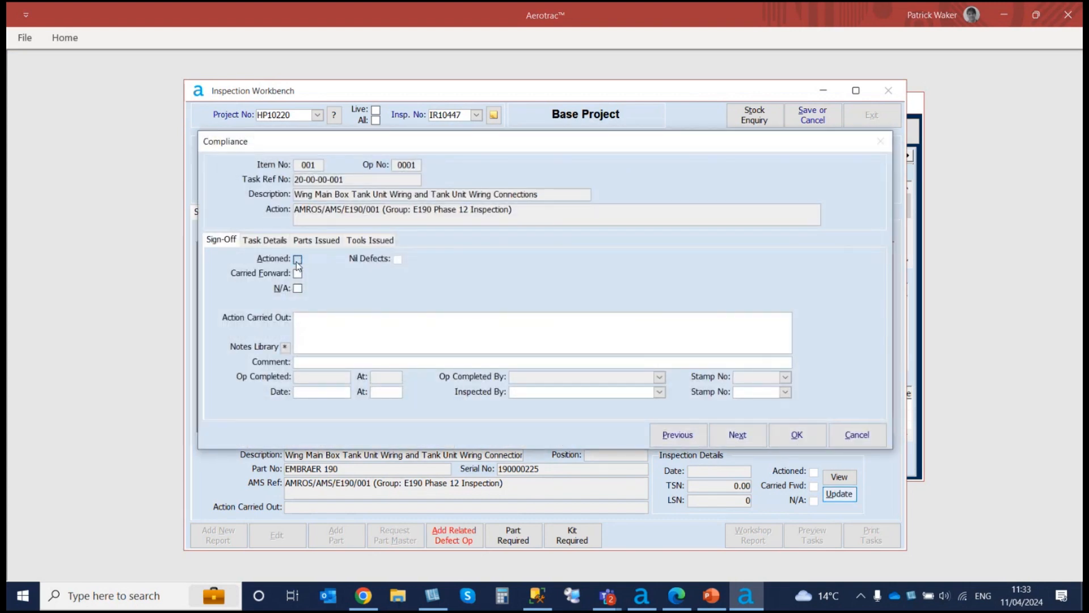
pyautogui.click(312, 322)
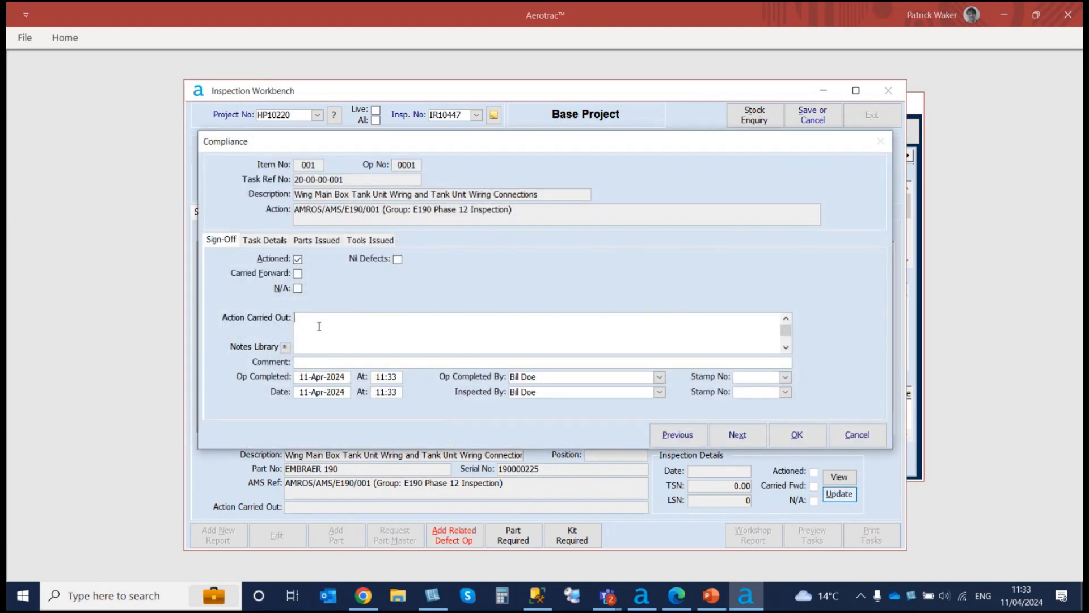
pyautogui.write('Carried out iaw AMM')
# Step: Select the inspector for task 20-00-00-001's sign-off, accept the compliance entry and save inspection report IR10447
pyautogui.click(286, 348)
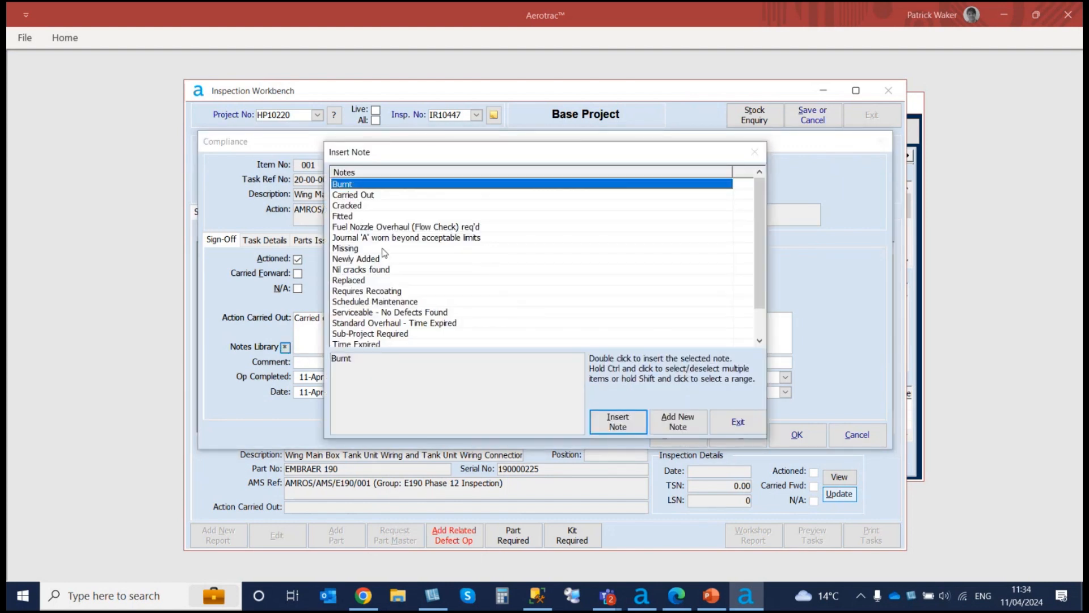
pyautogui.click(737, 425)
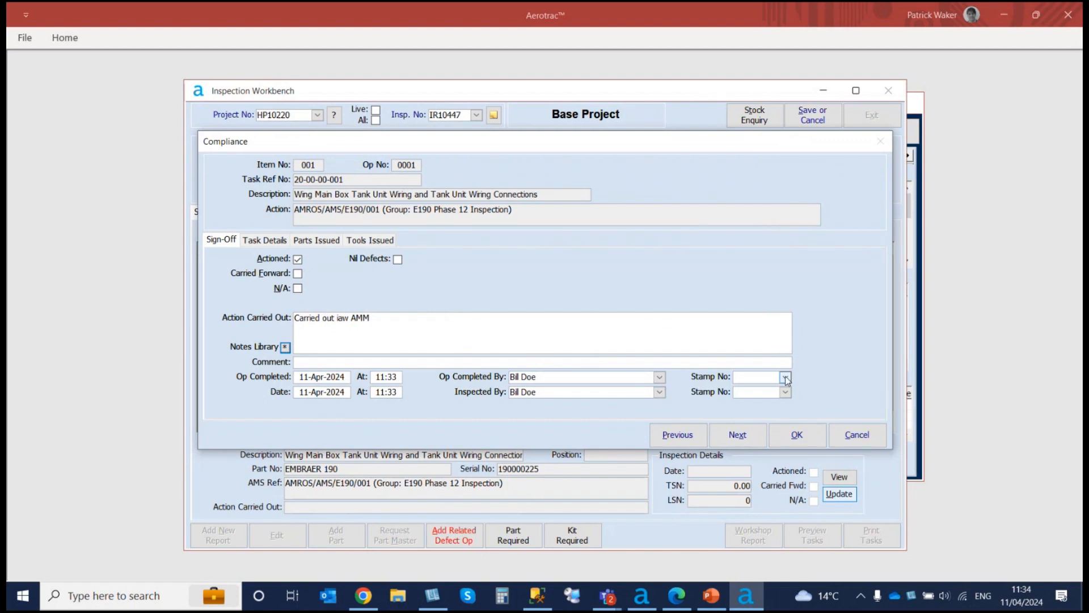
pyautogui.click(659, 392)
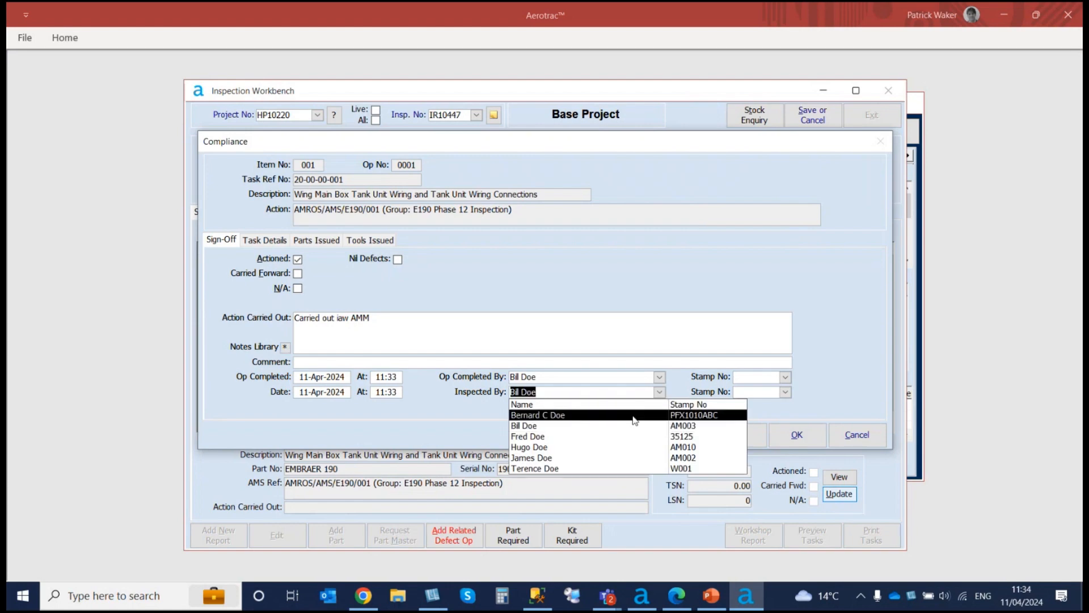
pyautogui.click(632, 414)
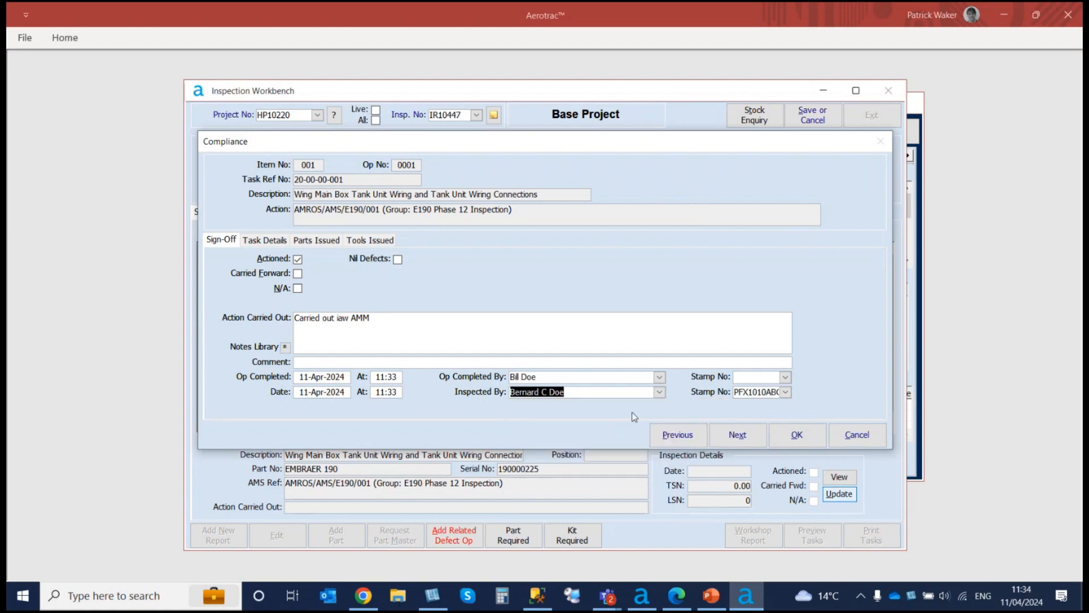
pyautogui.click(798, 435)
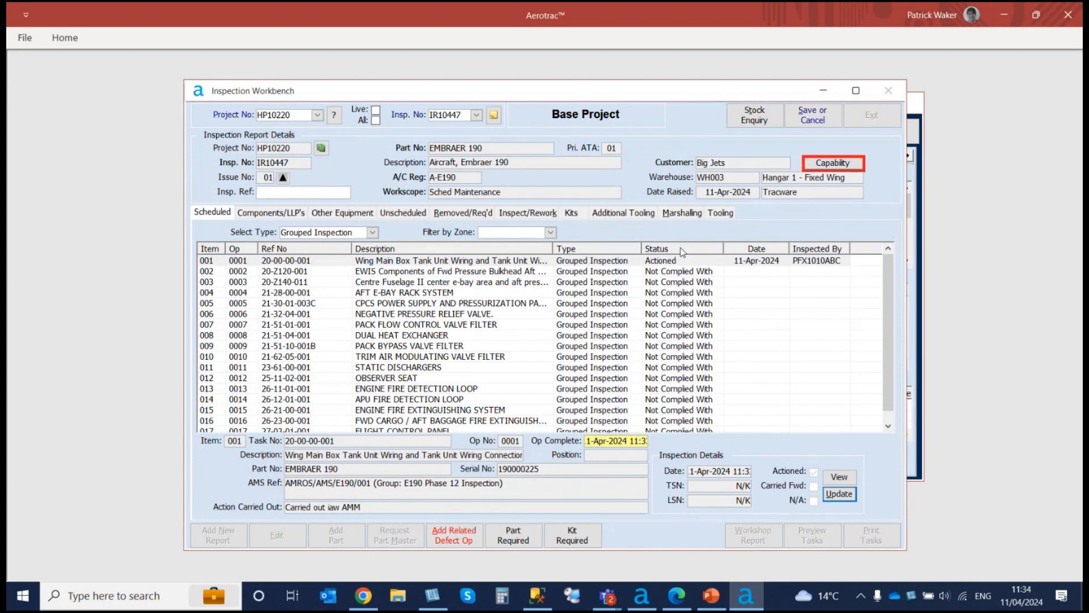
pyautogui.click(802, 121)
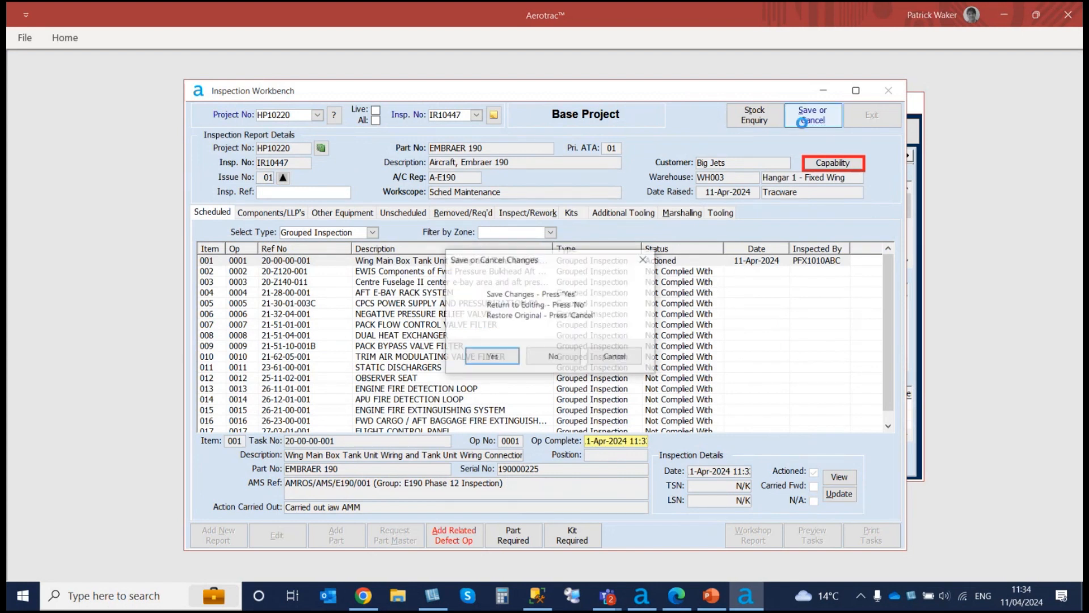
pyautogui.click(493, 356)
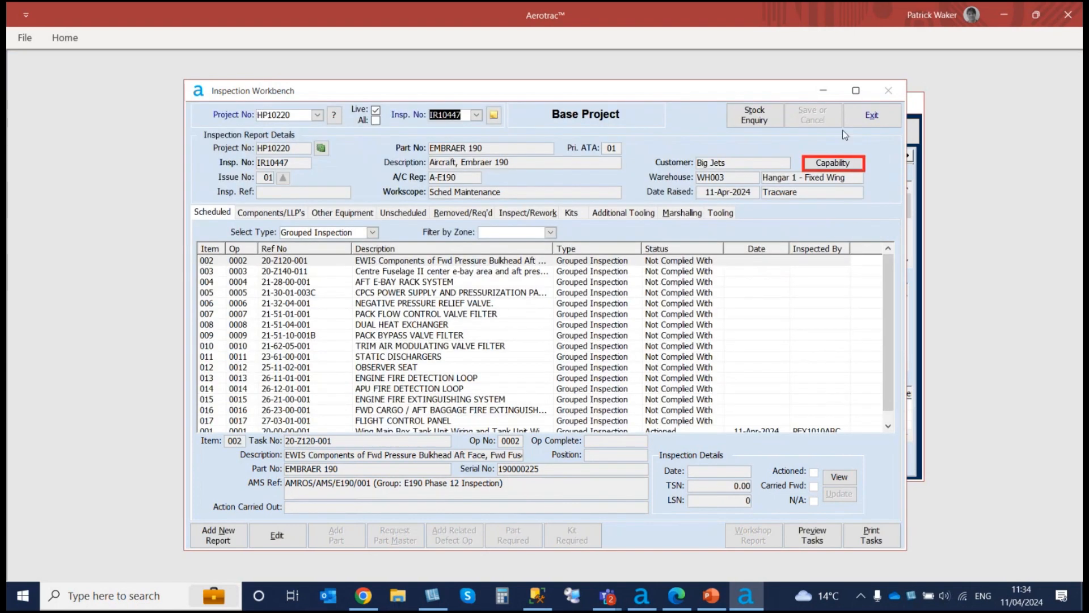
# Step: Leave the inspection and technical details, and open project HP10220's scheduled maintenance in Project Updates
pyautogui.click(868, 118)
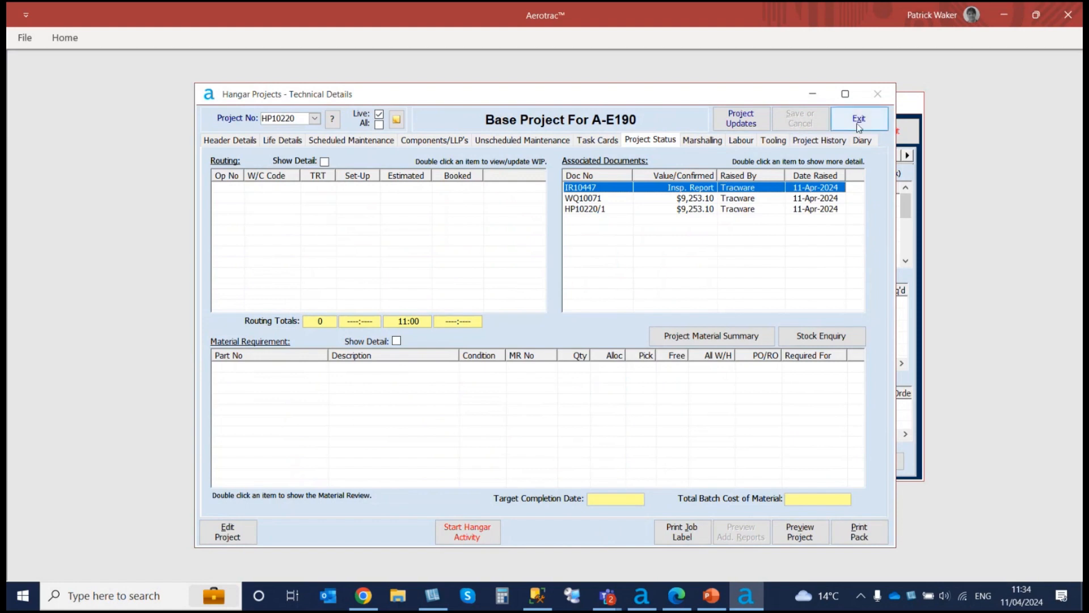
pyautogui.click(860, 125)
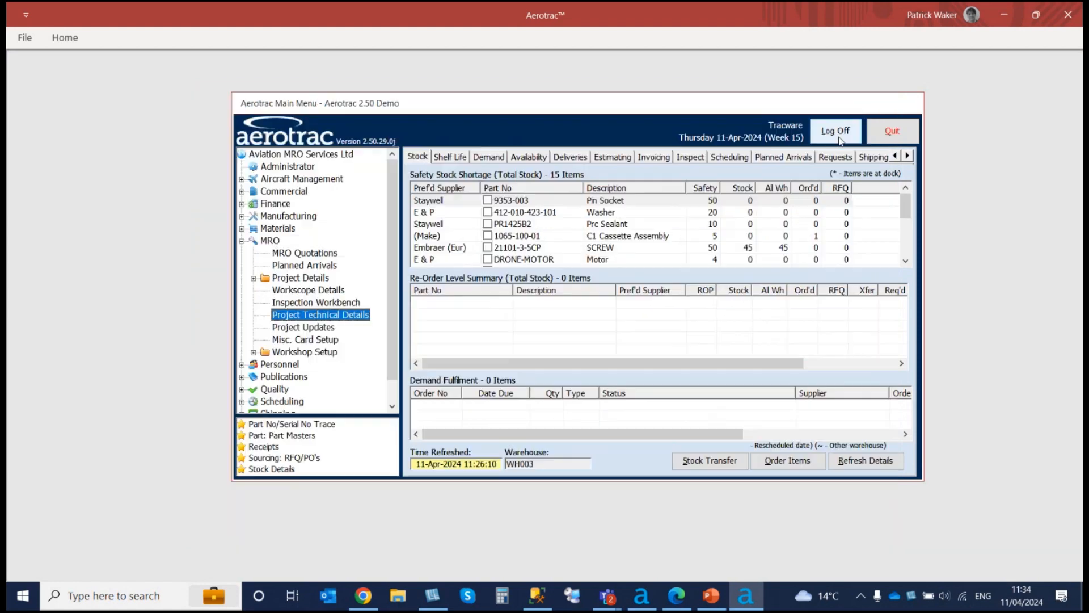
pyautogui.doubleClick(318, 328)
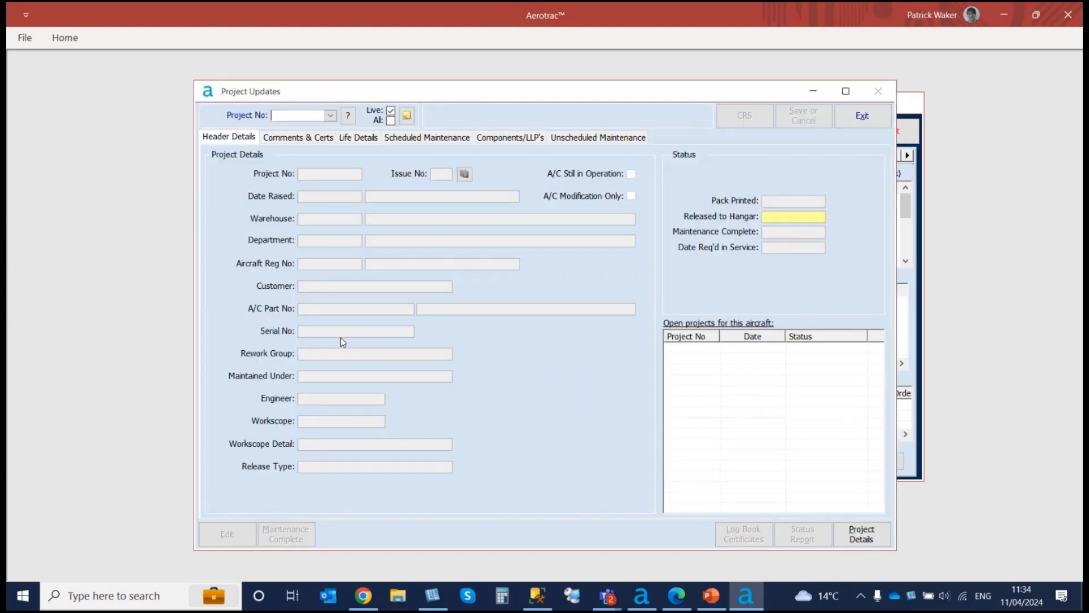
pyautogui.click(330, 116)
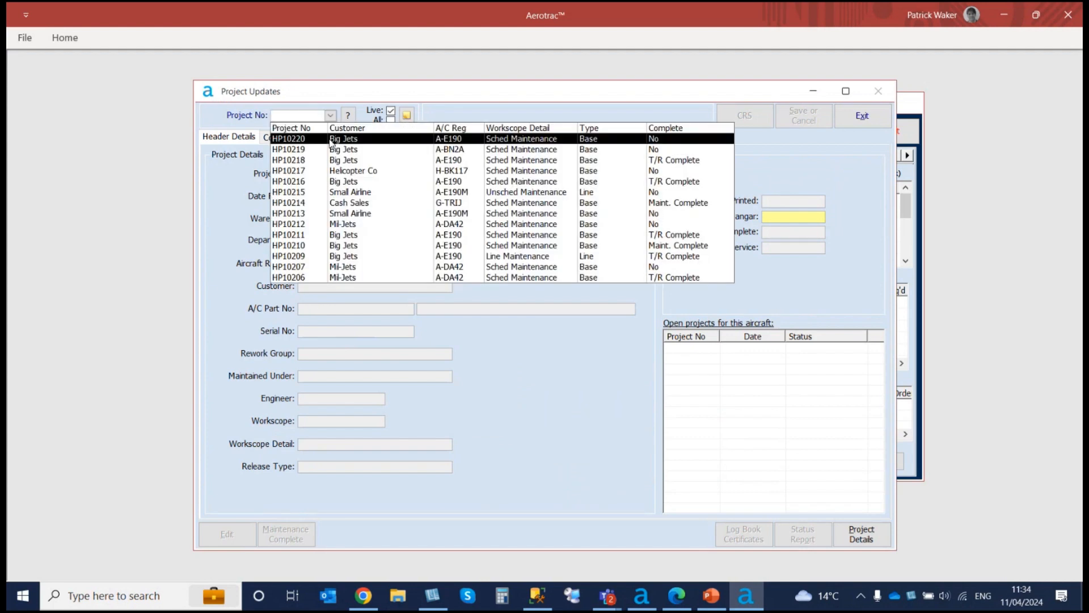
pyautogui.click(332, 139)
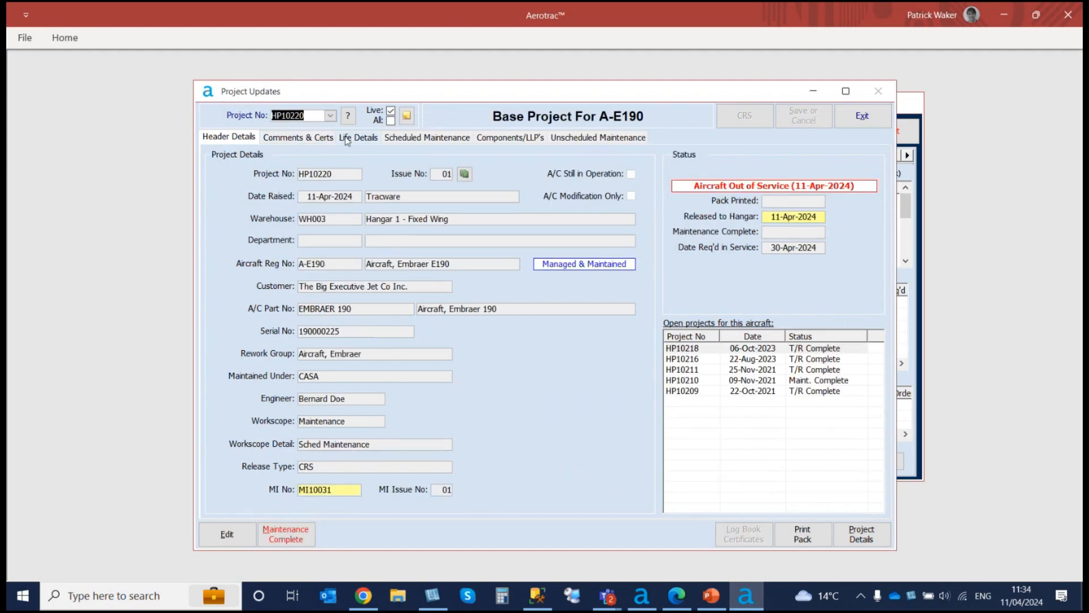
pyautogui.click(409, 139)
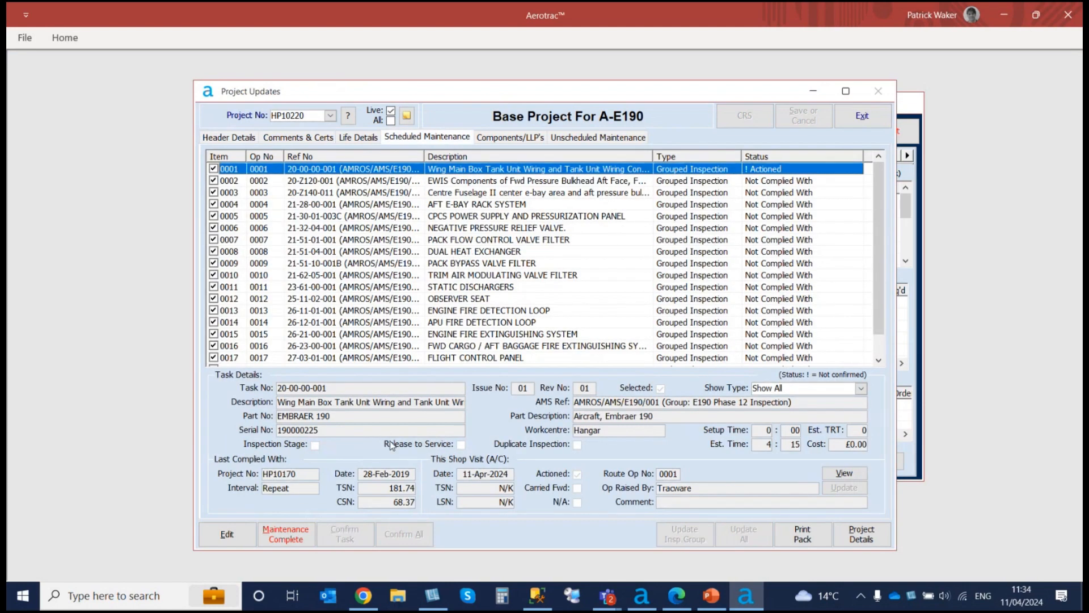
# Step: Edit the project and assign sector record page 000433 to task 20-00-00-001's compliance, advancing to the following task
pyautogui.click(227, 534)
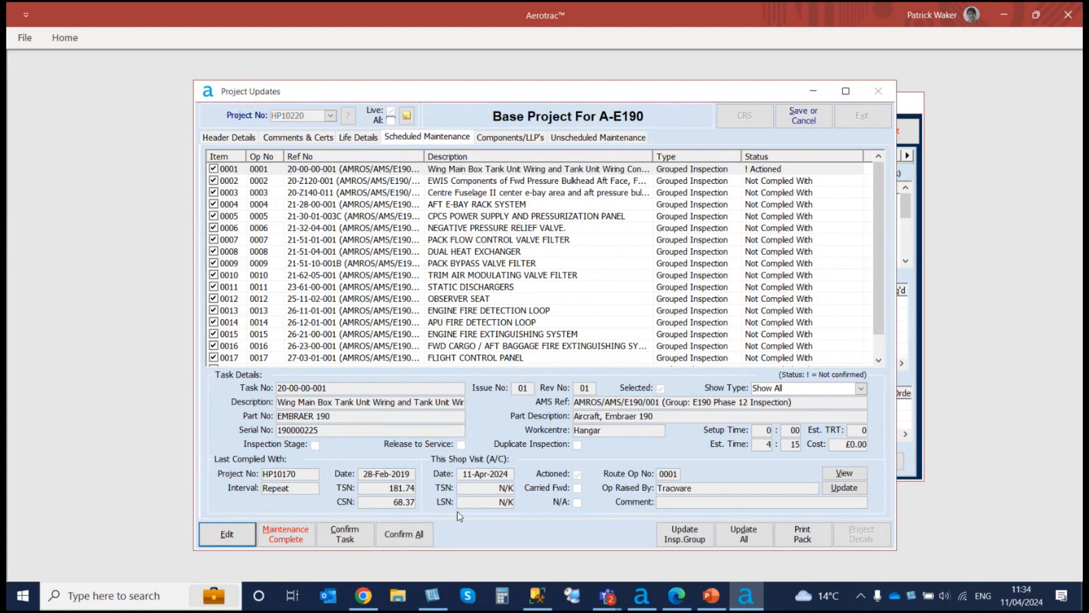
pyautogui.click(845, 490)
pyautogui.click(845, 490)
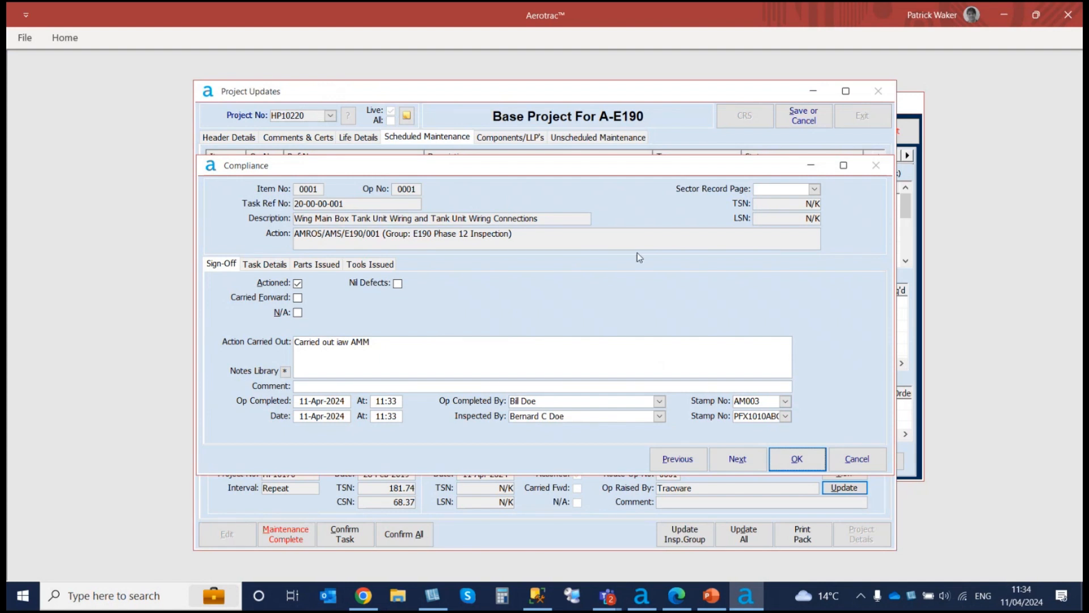
pyautogui.click(815, 188)
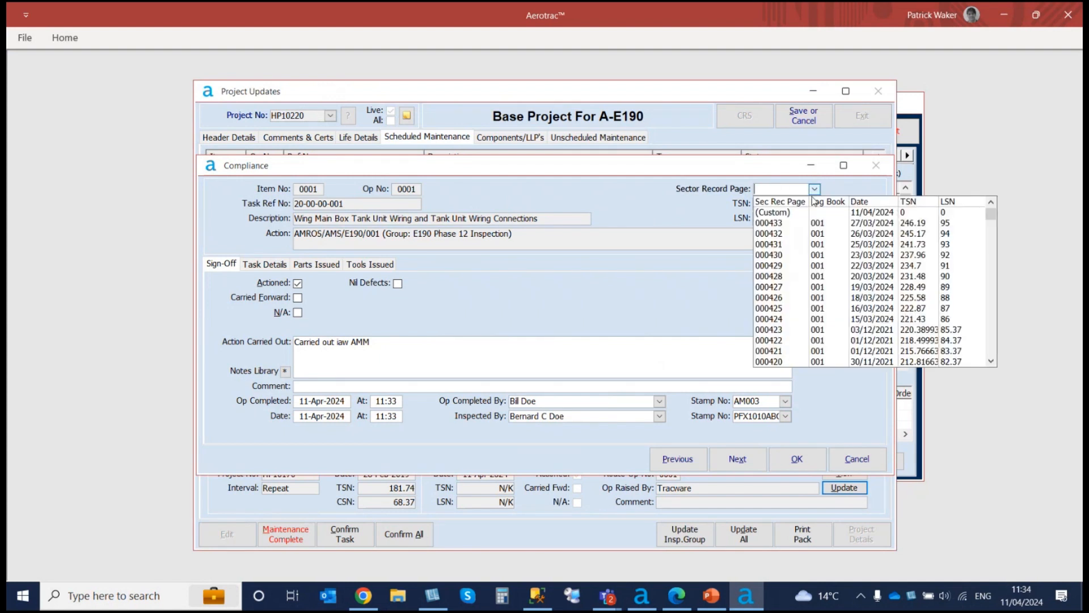
pyautogui.click(789, 225)
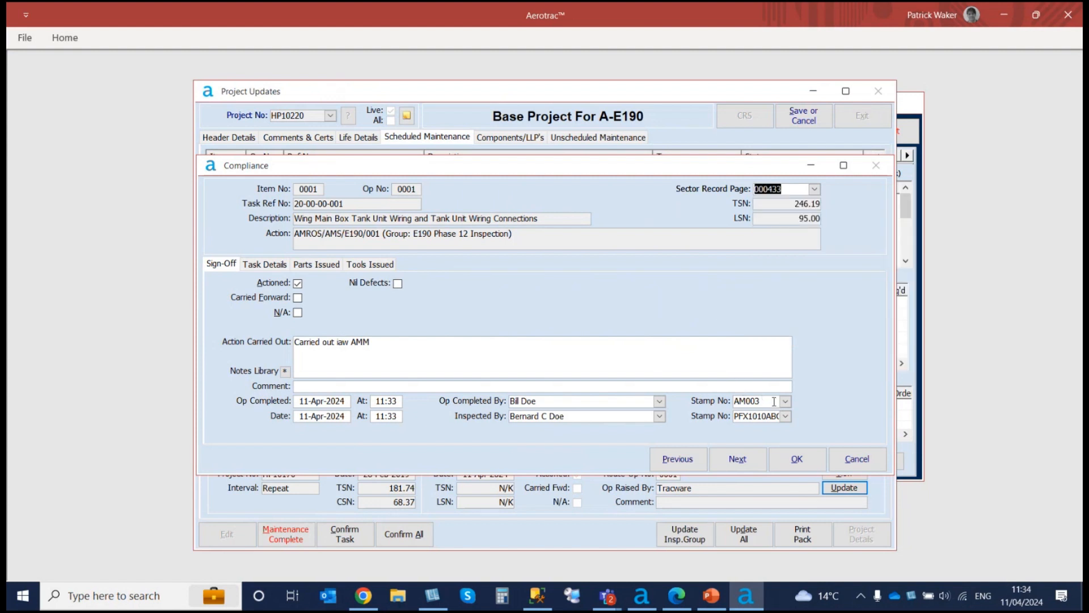
pyautogui.click(743, 455)
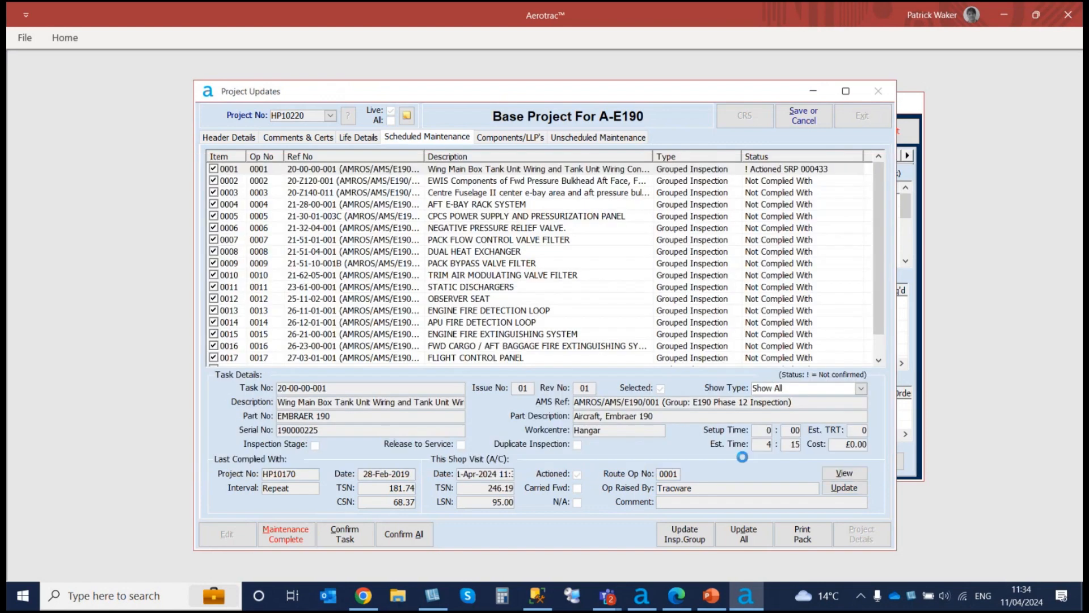
# Step: Try sector record page 000431 on task 20-Z120-001, and discard all edits to the project's scheduled maintenance
pyautogui.click(621, 350)
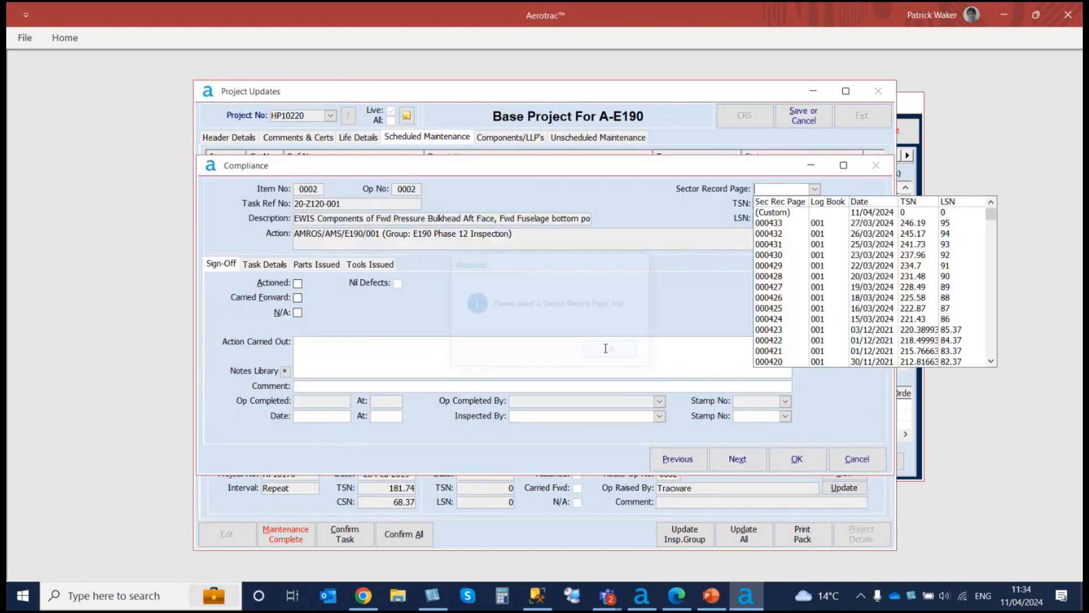
pyautogui.click(767, 243)
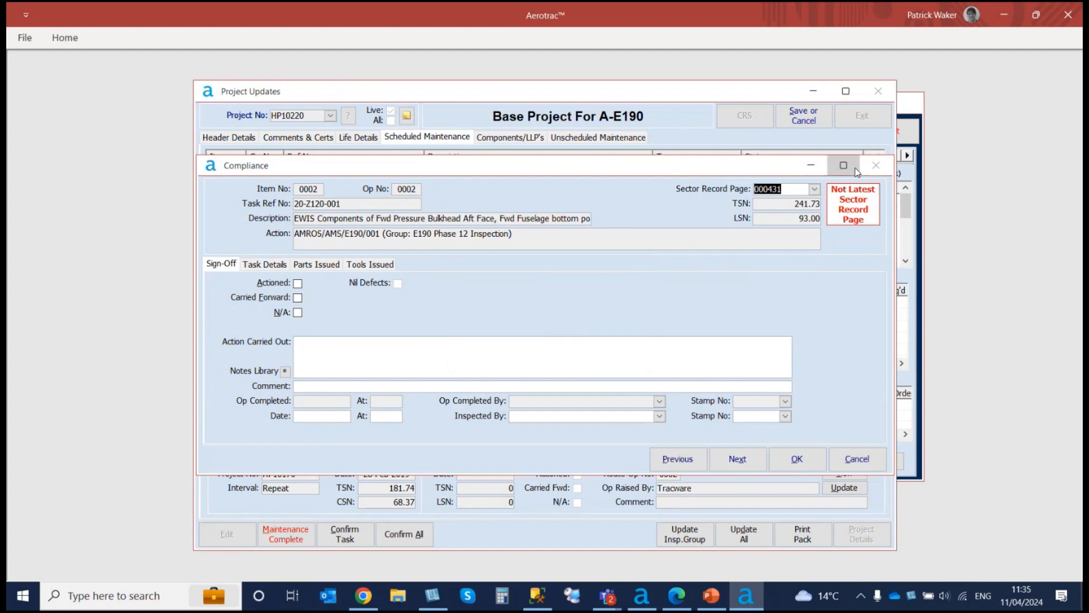
pyautogui.click(811, 165)
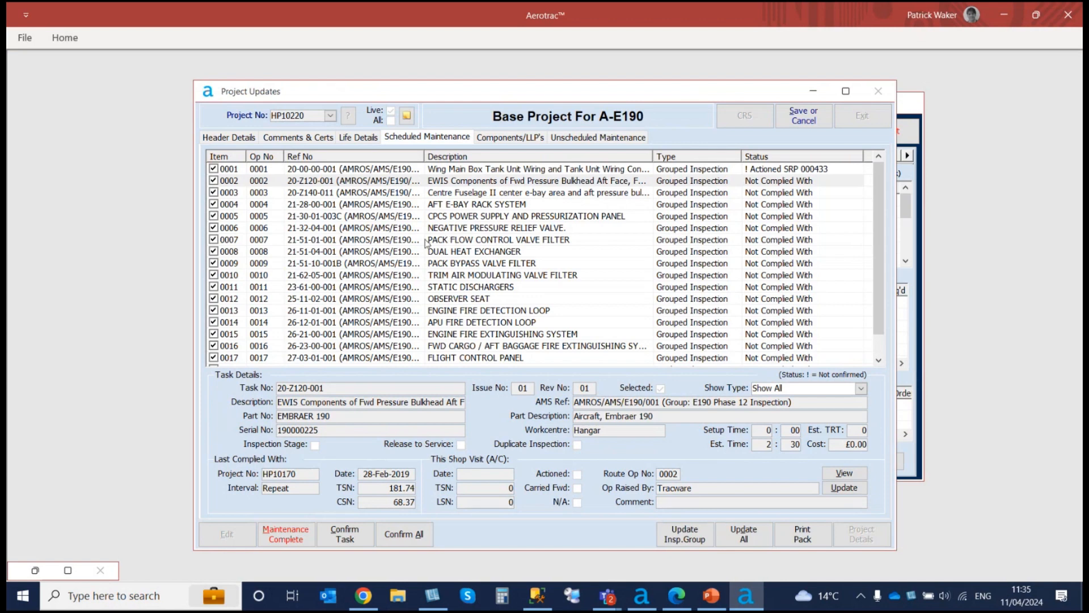
pyautogui.click(68, 570)
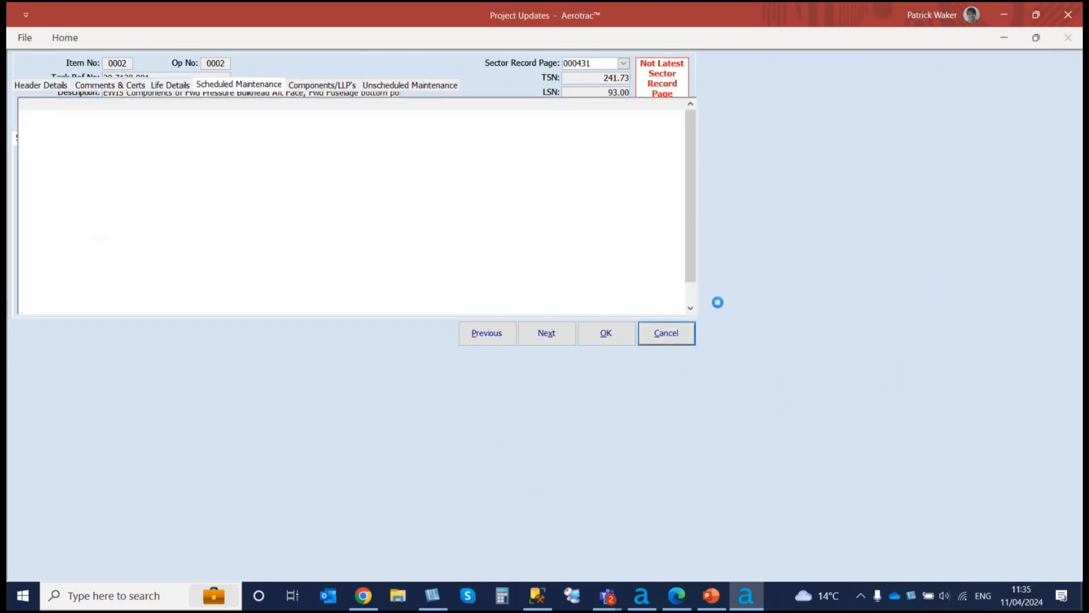
pyautogui.click(988, 59)
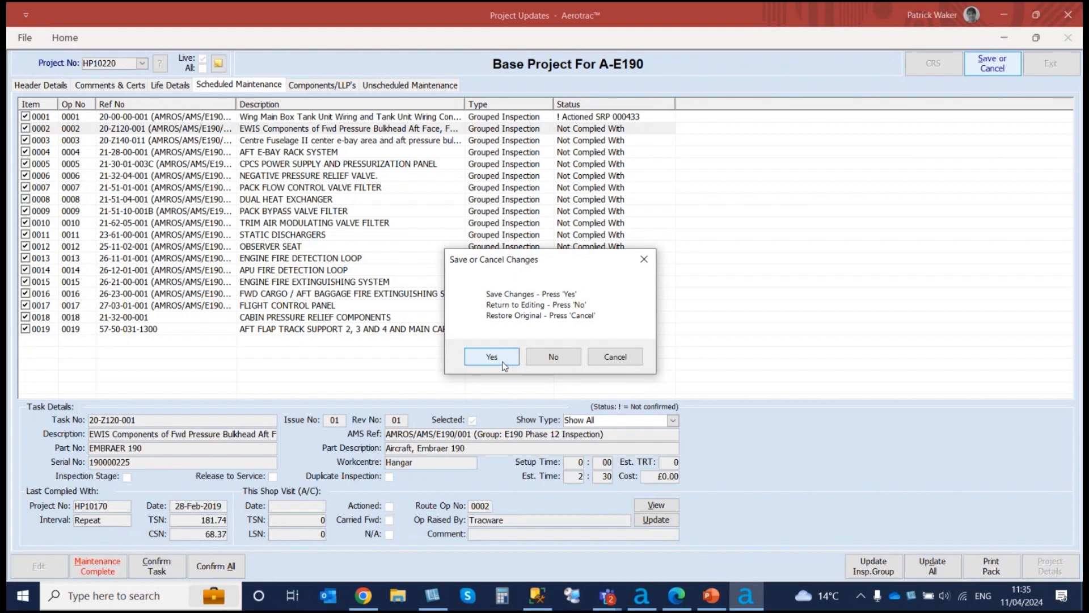
pyautogui.click(483, 363)
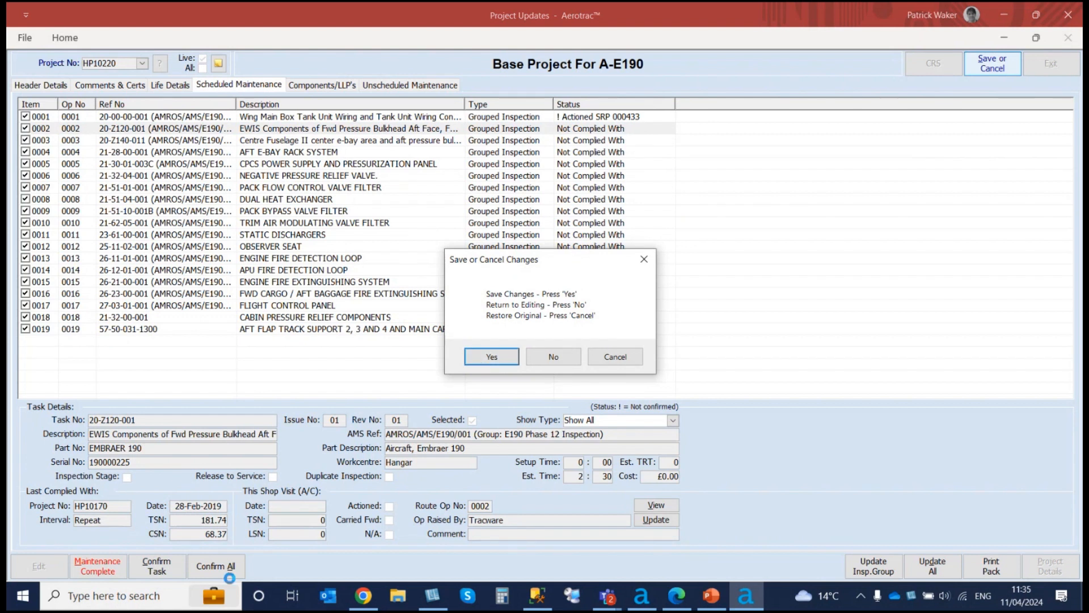
pyautogui.click(607, 362)
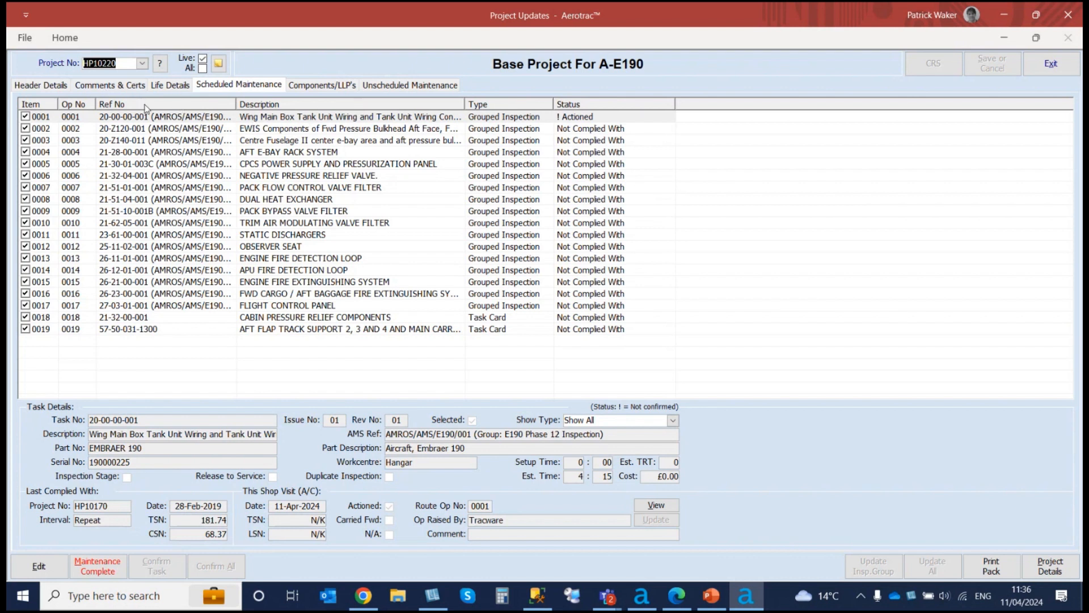
# Step: Reopen Project Updates for project HP10210, display its scheduled maintenance and generate its status report
pyautogui.click(58, 88)
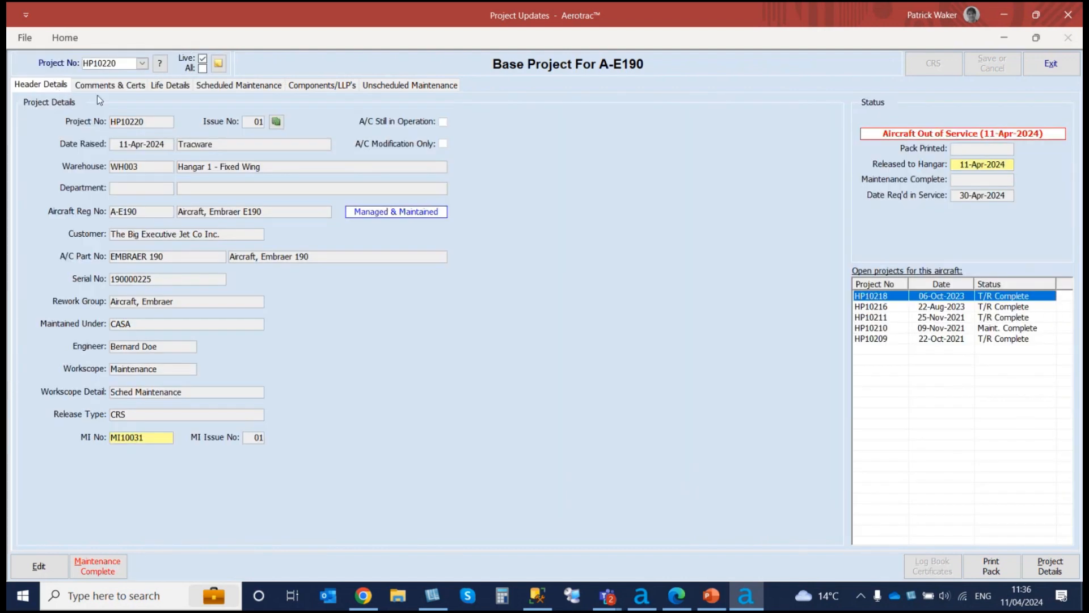
pyautogui.click(1053, 66)
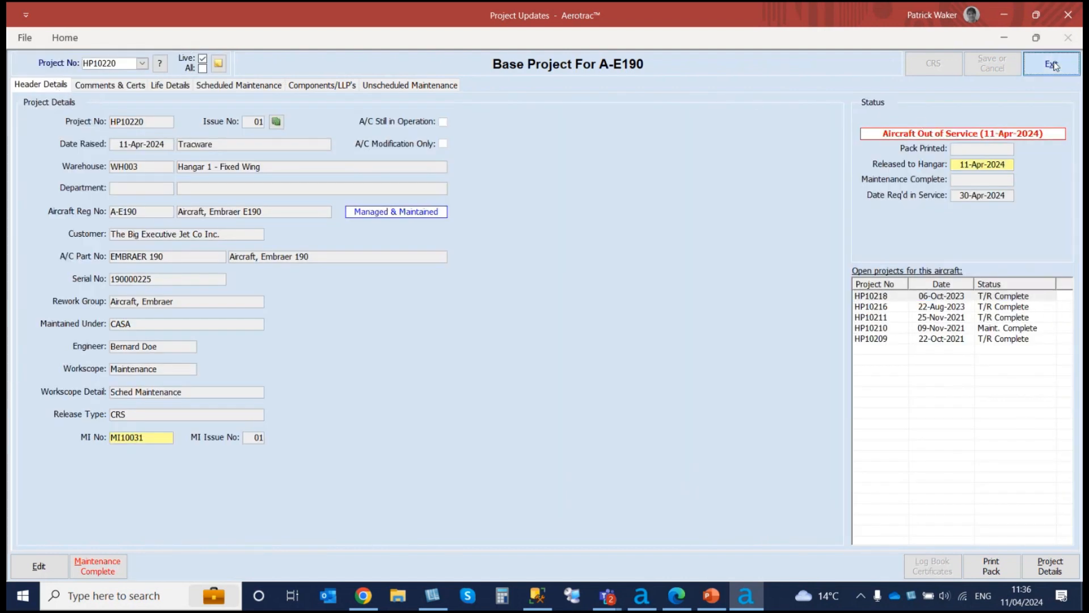
pyautogui.doubleClick(307, 327)
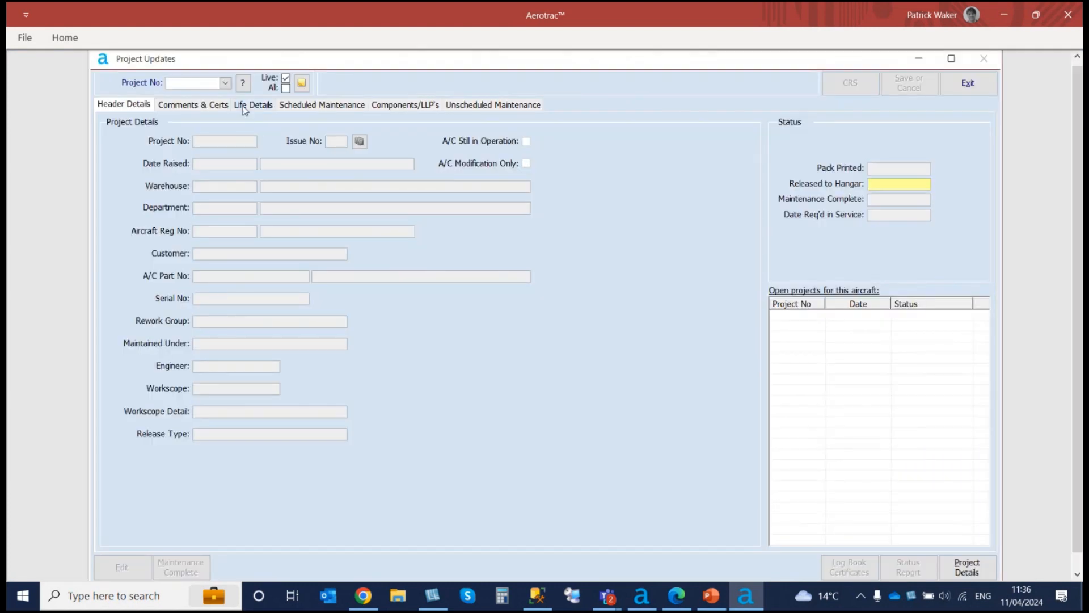
pyautogui.click(227, 87)
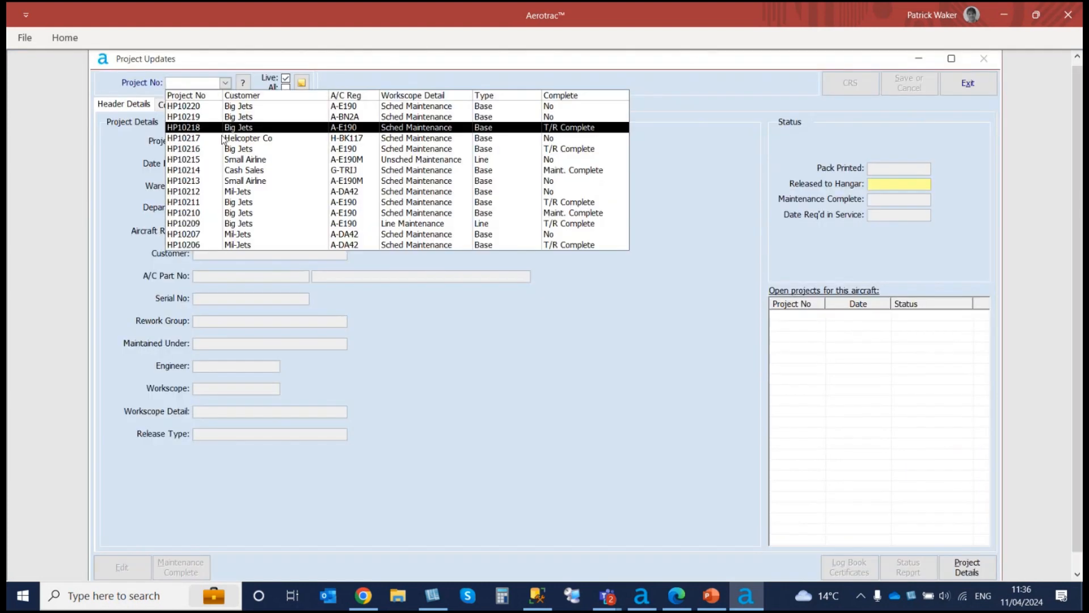
pyautogui.click(216, 213)
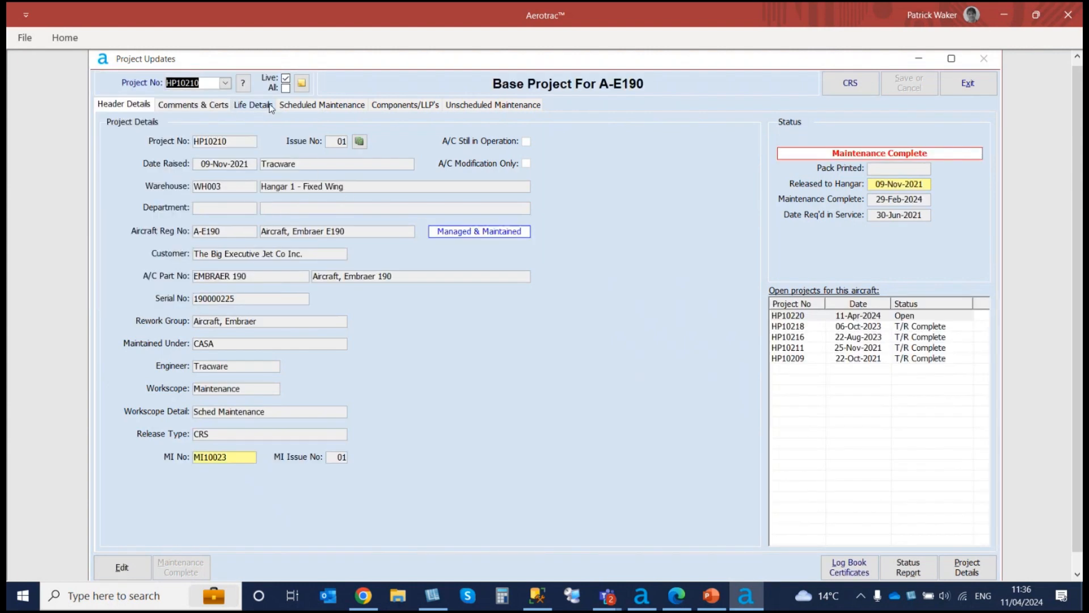
pyautogui.click(299, 109)
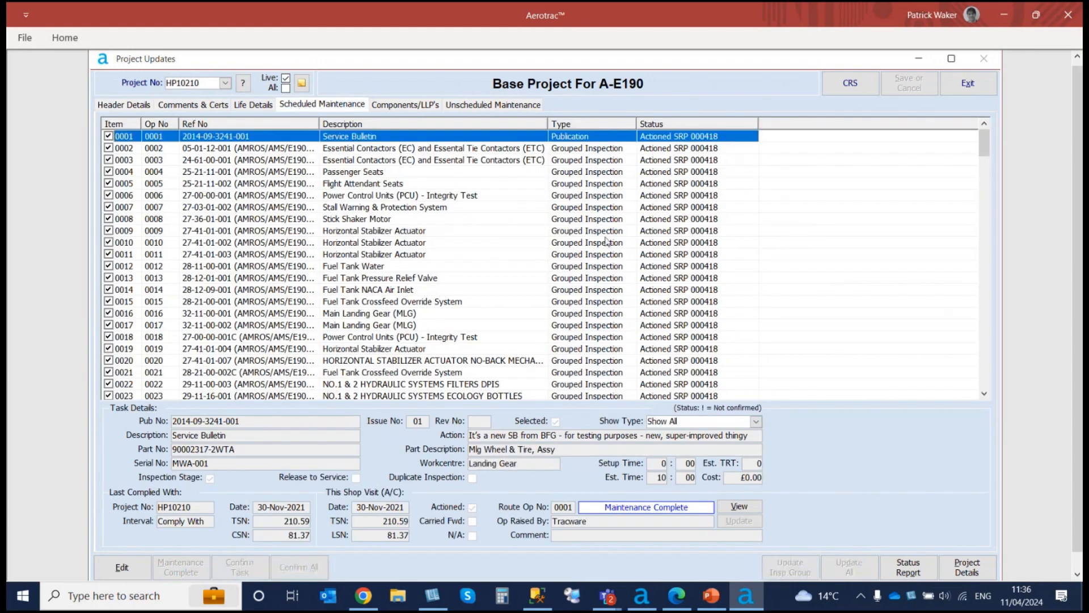
pyautogui.click(907, 564)
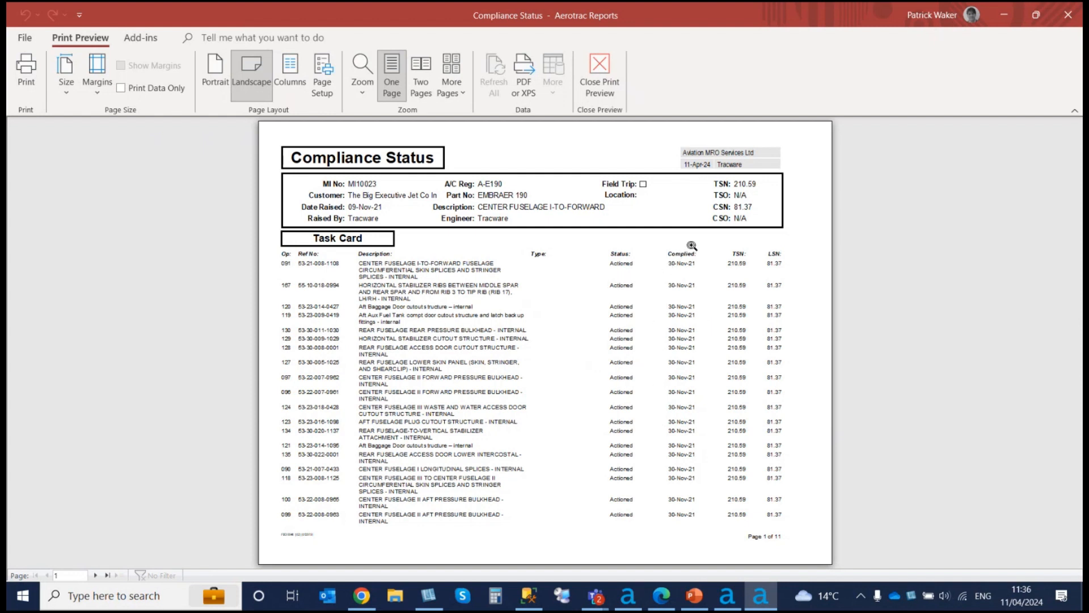
# Step: Close the Compliance Status report, open the A-E190 project's Certificate of Release to Service, and preview its report through page 2
pyautogui.click(601, 69)
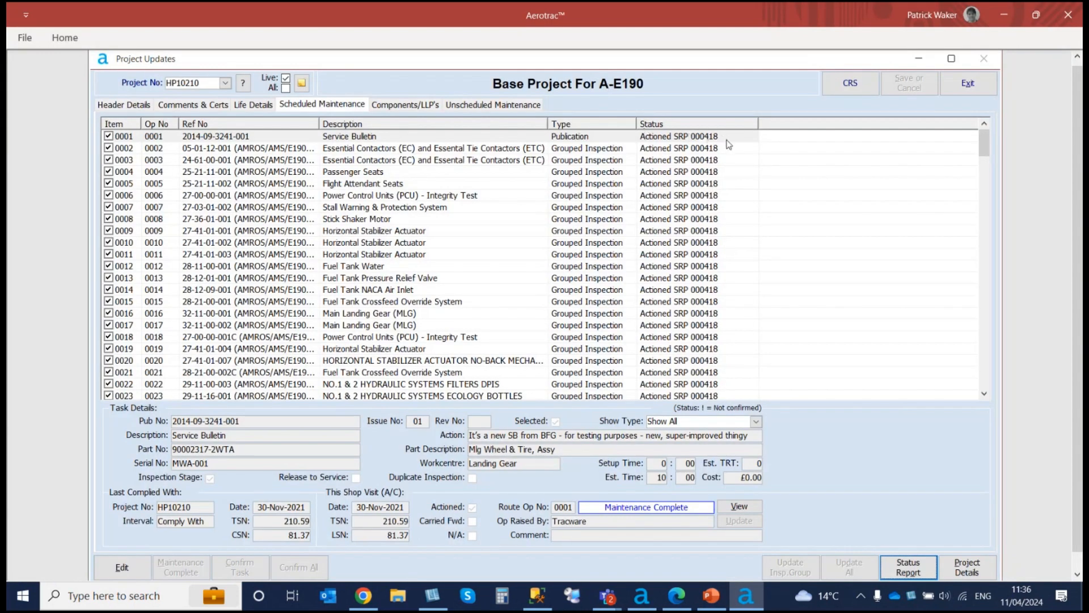
pyautogui.click(849, 83)
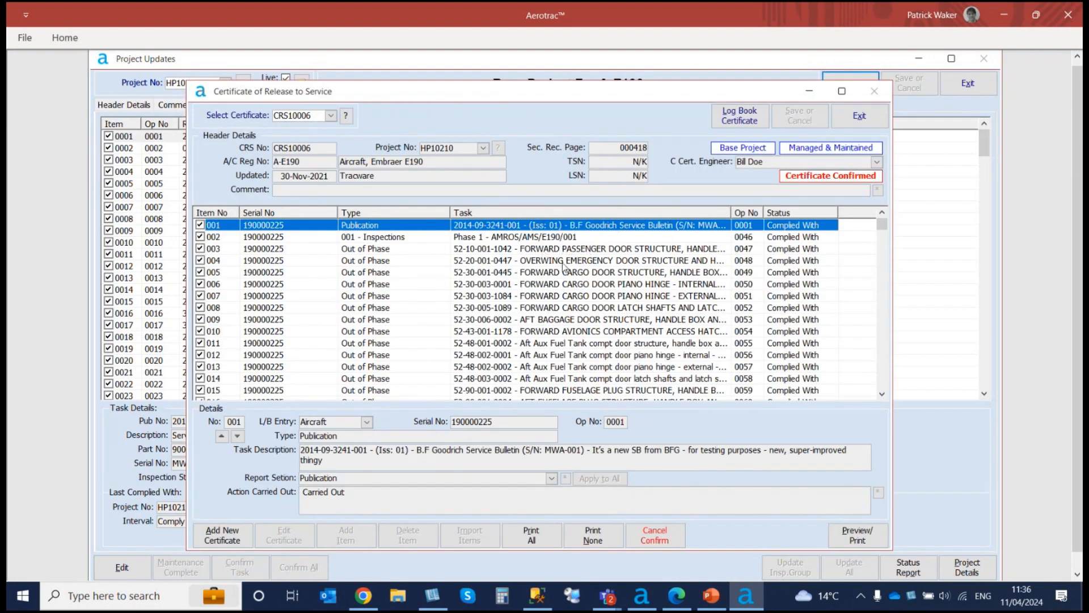
pyautogui.click(857, 535)
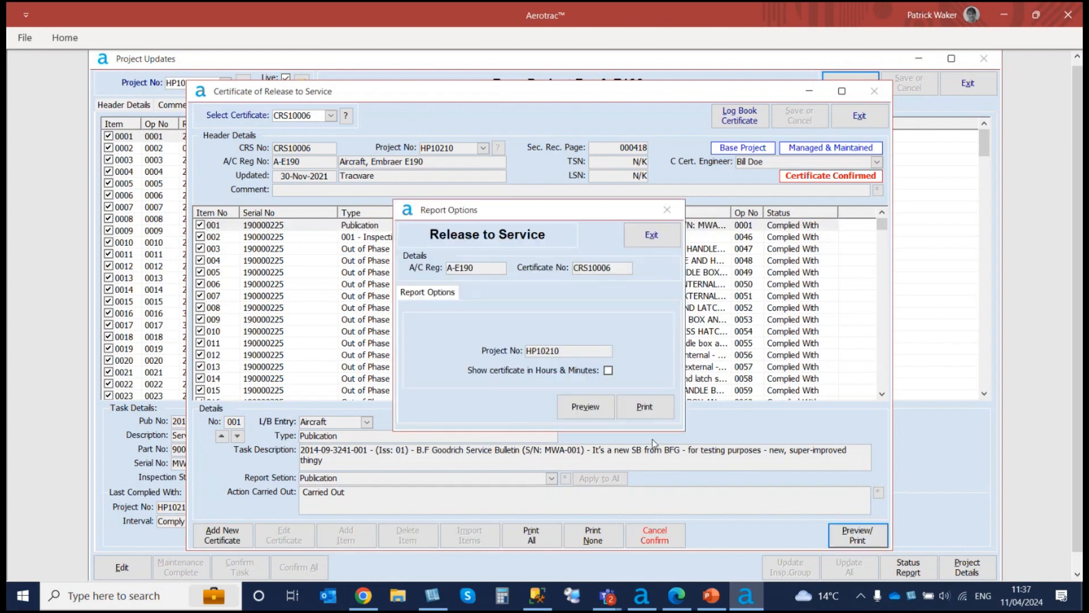
pyautogui.click(588, 406)
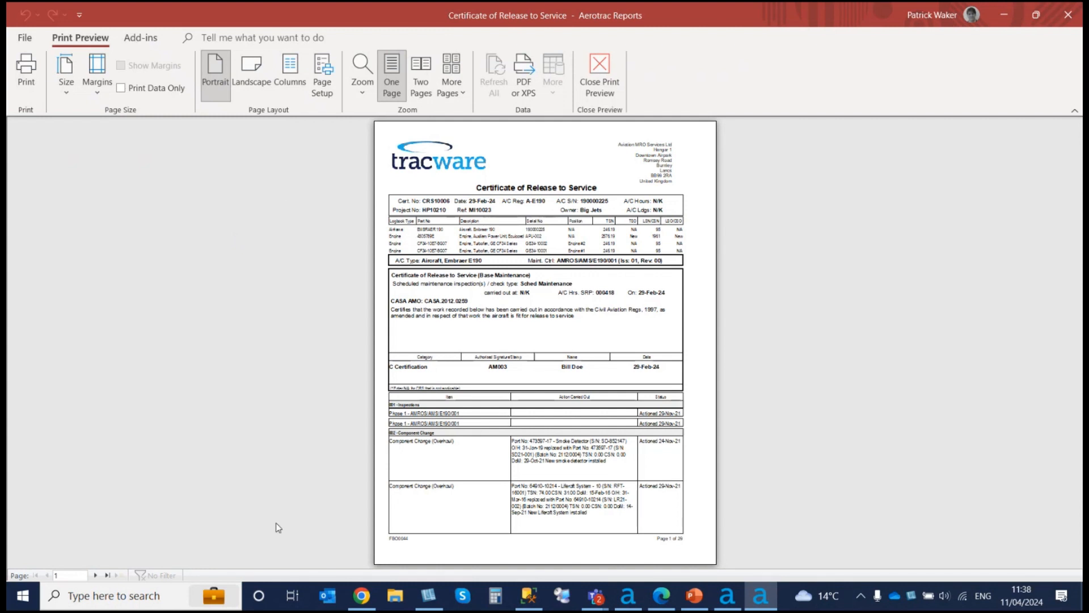
pyautogui.click(95, 575)
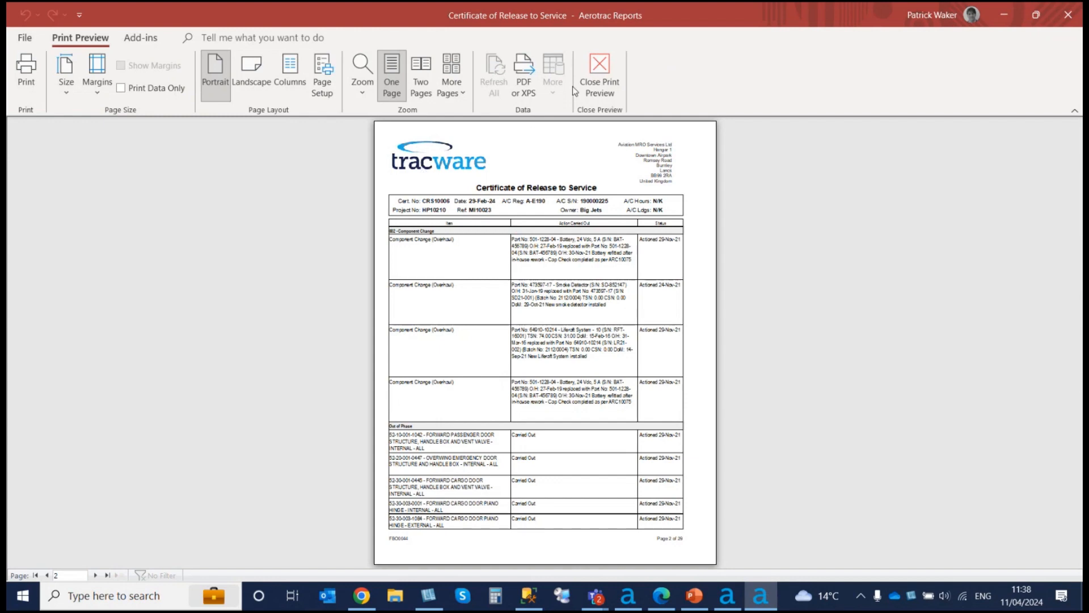
# Step: Close the certificate preview and the project updates, and open MRO Quotations
pyautogui.click(601, 81)
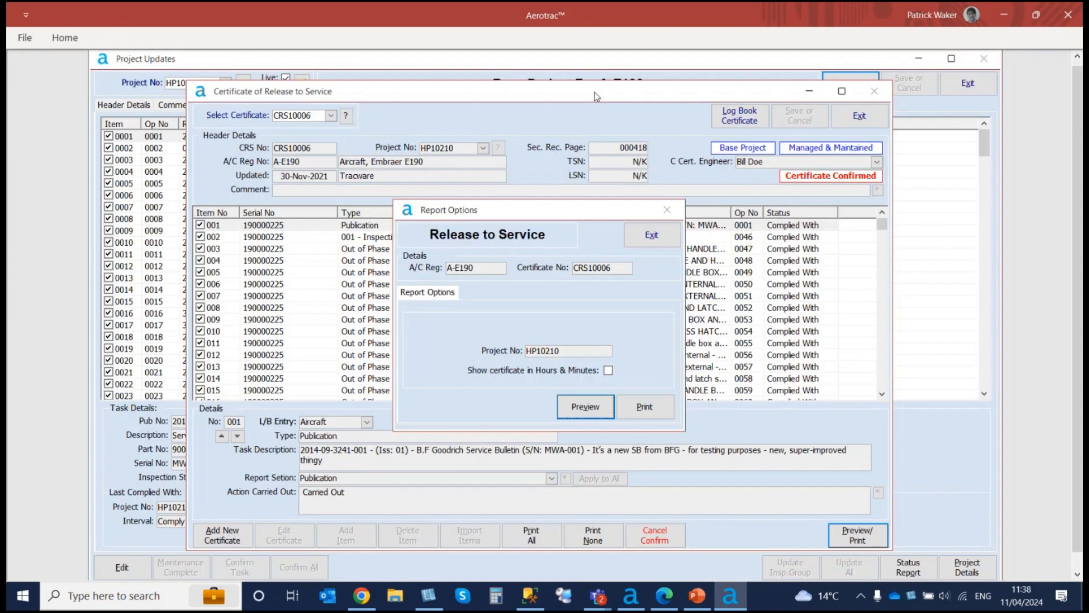
pyautogui.click(644, 238)
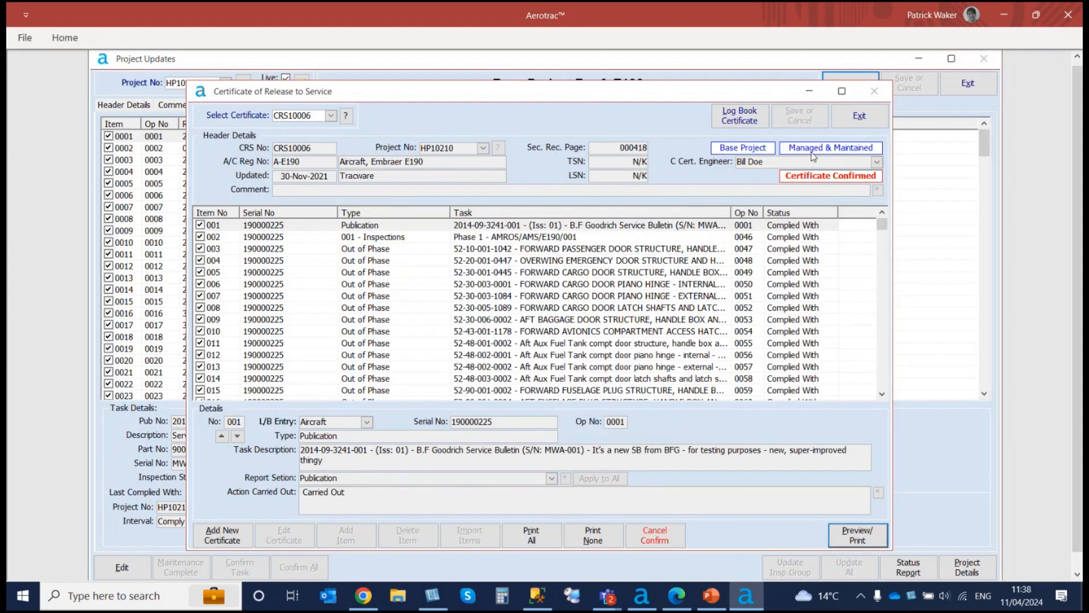
pyautogui.click(860, 116)
pyautogui.click(969, 85)
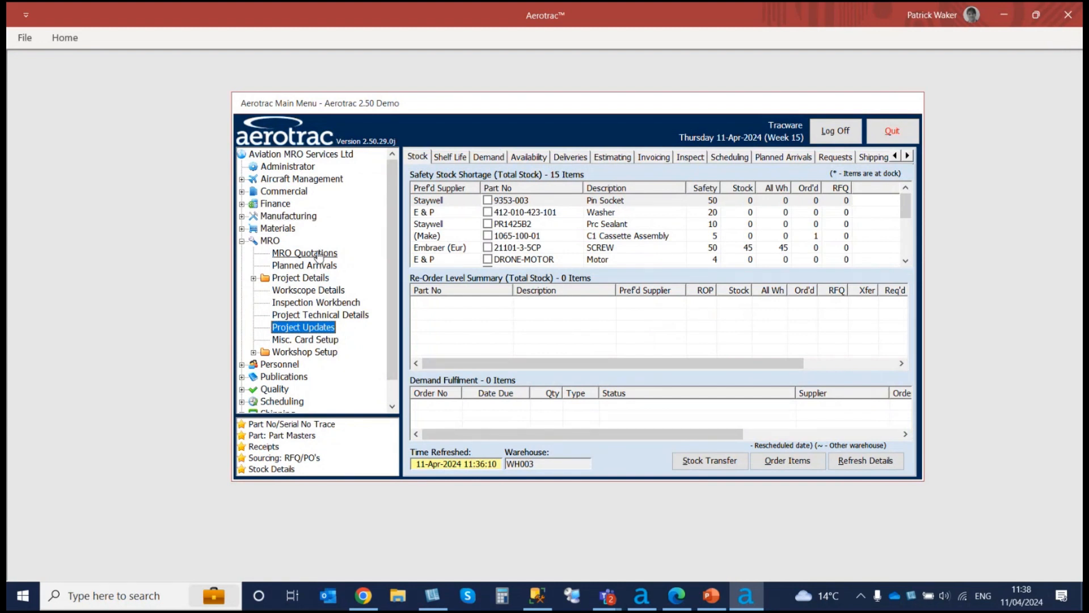
pyautogui.click(319, 253)
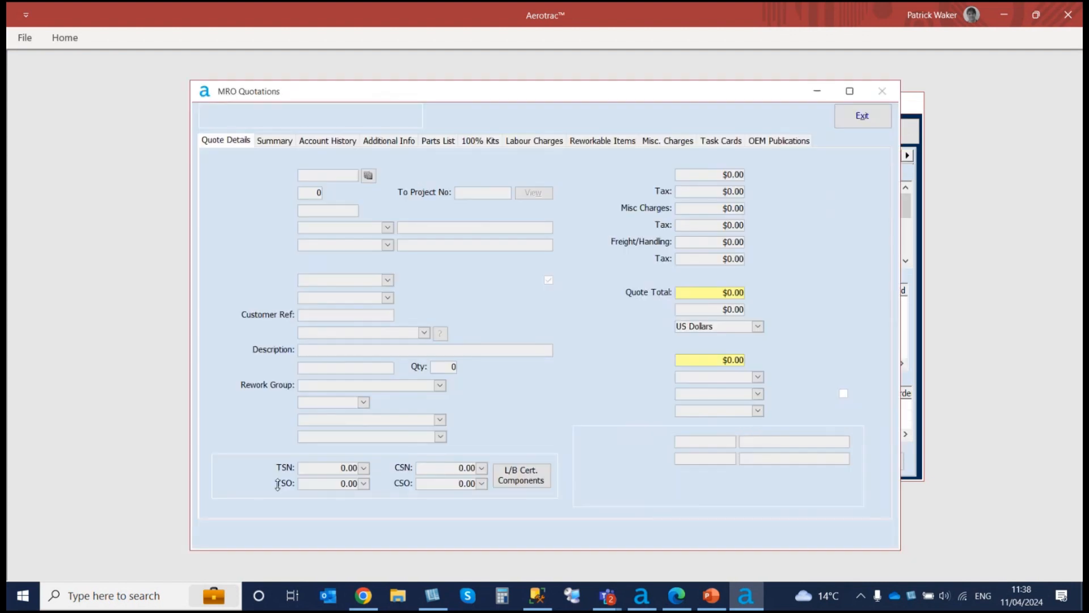
# Step: Add a new quote of type Hangar (Maintained Only) for aircraft A-E190M
pyautogui.click(231, 533)
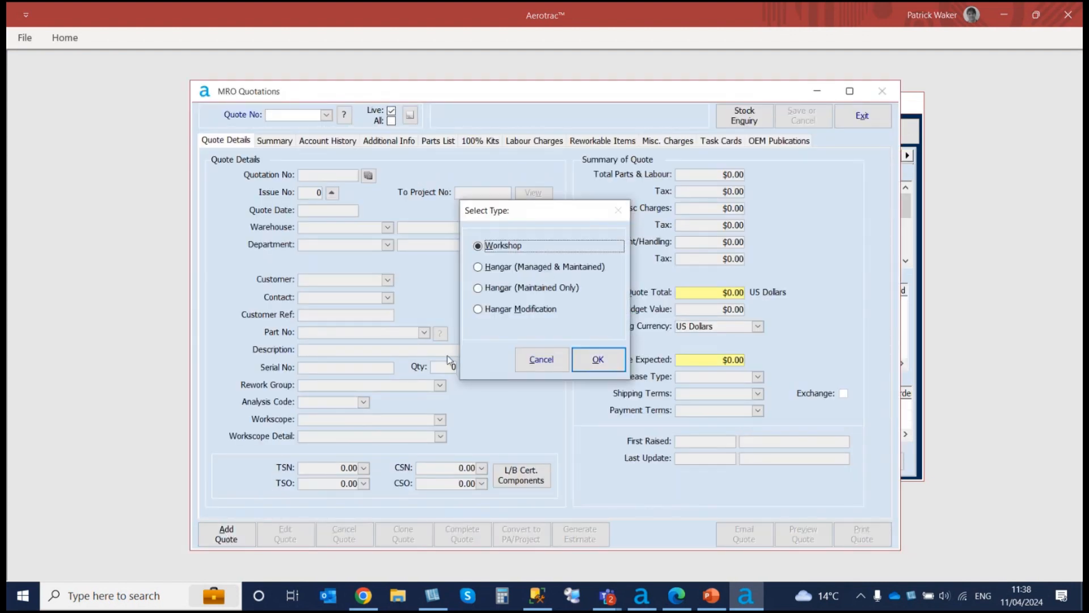
pyautogui.click(513, 289)
pyautogui.click(598, 359)
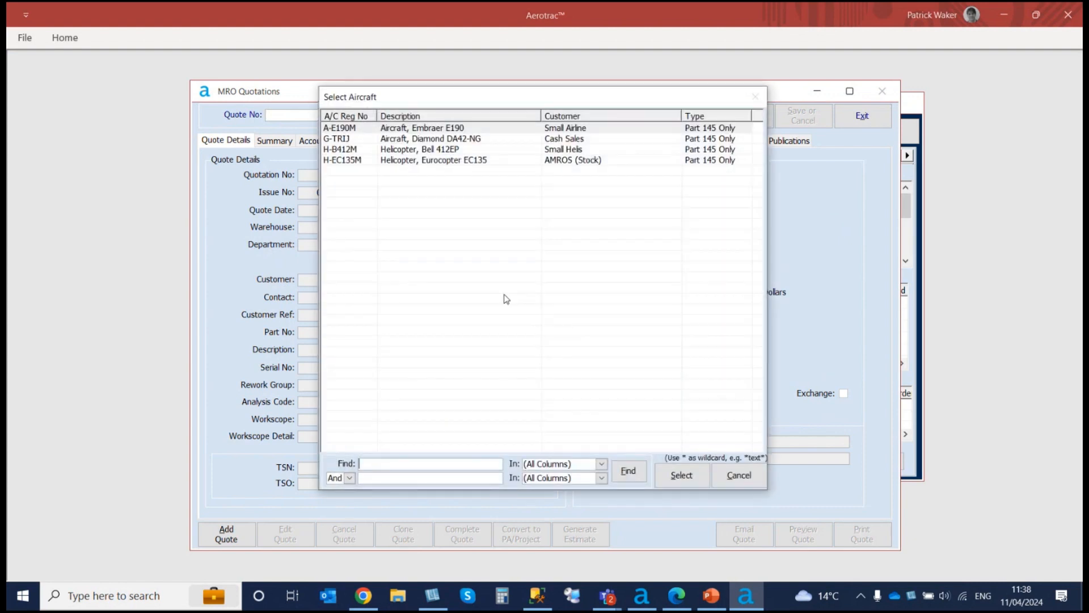
pyautogui.doubleClick(339, 128)
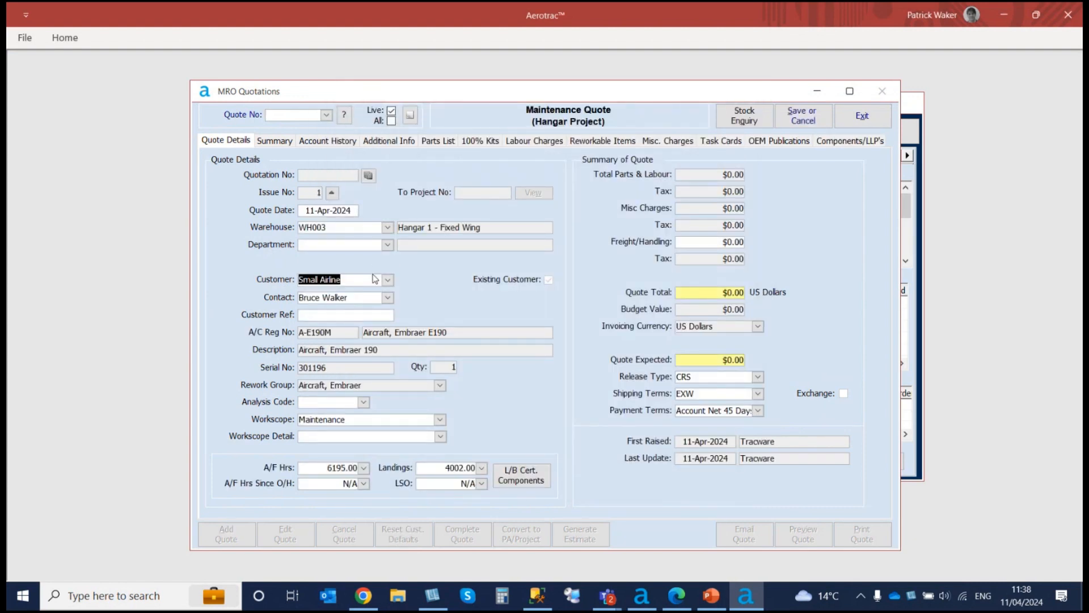
# Step: Set the quote's customer reference to RFQ1244 and its workscope detail to Sched Maintenance
pyautogui.click(347, 314)
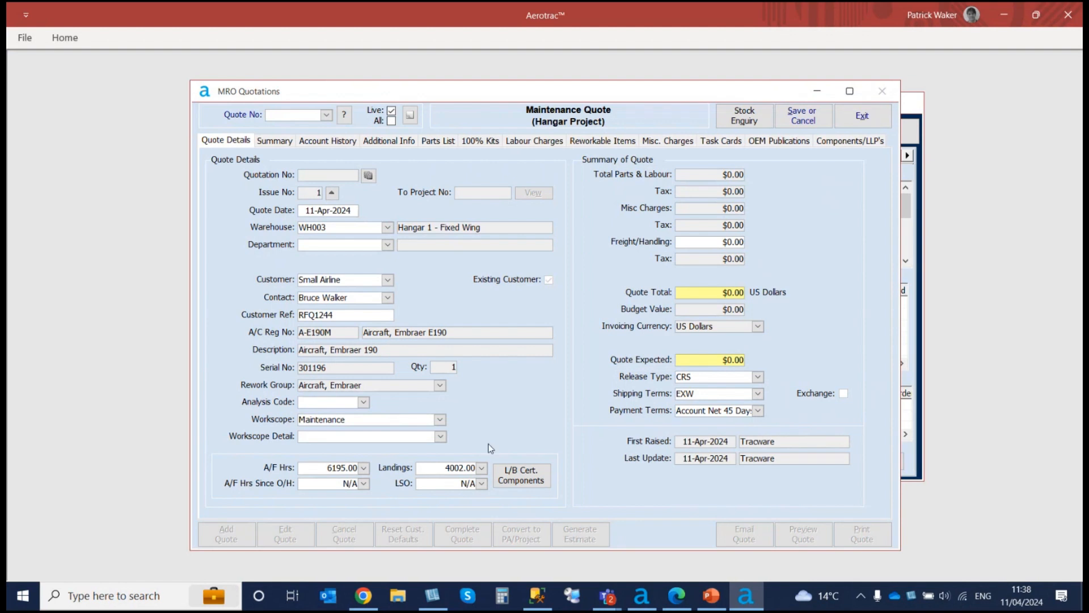
pyautogui.click(440, 437)
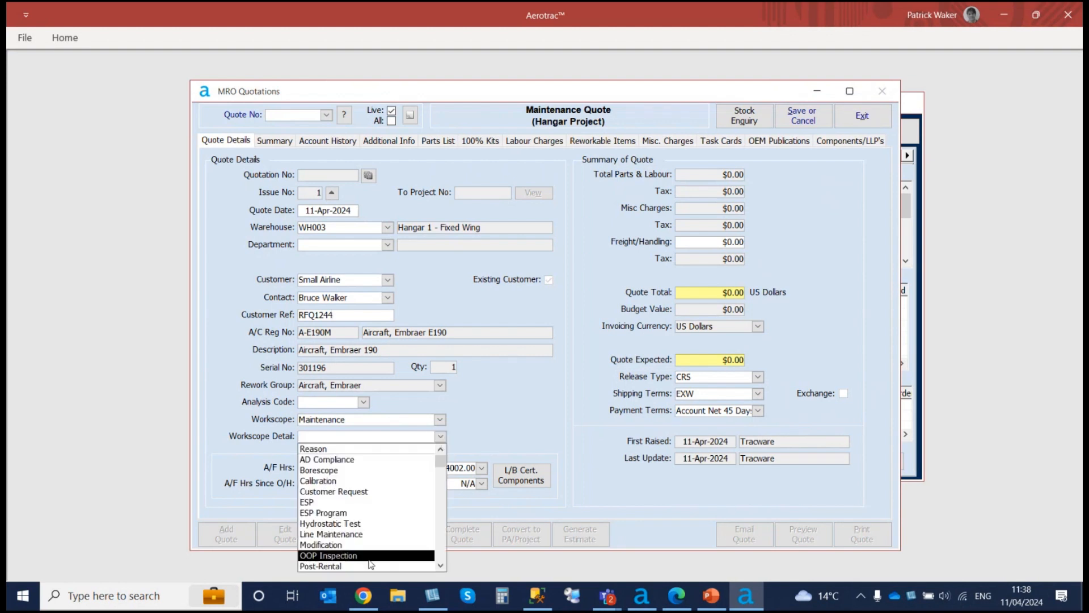
pyautogui.write('sB Compliance')
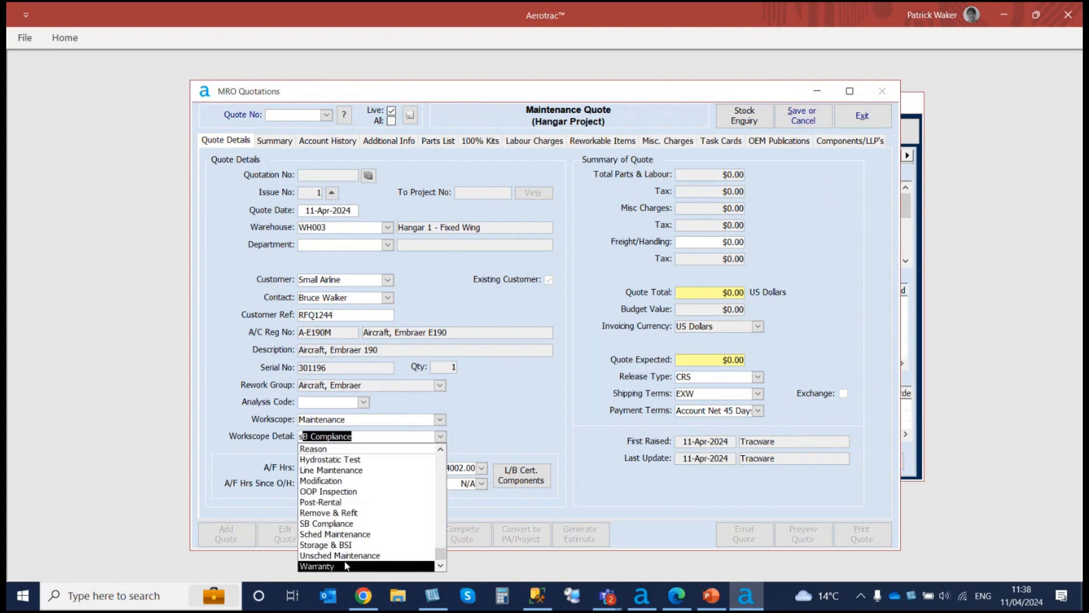
pyautogui.click(334, 534)
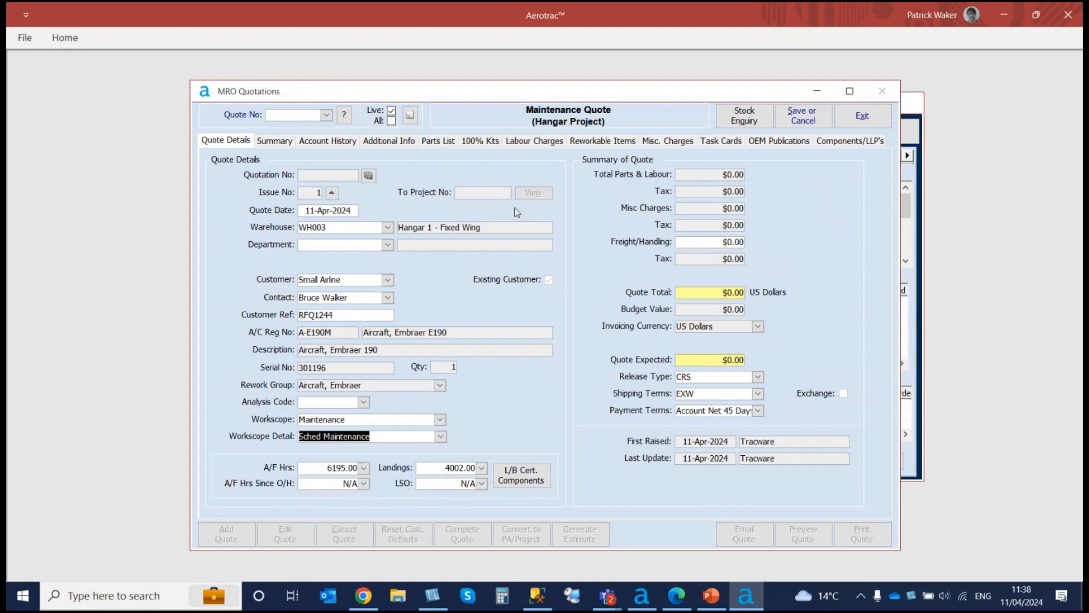
# Step: Include task cards 05-01-120-H001, 05-12-500-H001, 05-15-730-H001, 05-20-400-H001, 20-00-00-001 and 20-00-00-001FU in the quote
pyautogui.click(721, 142)
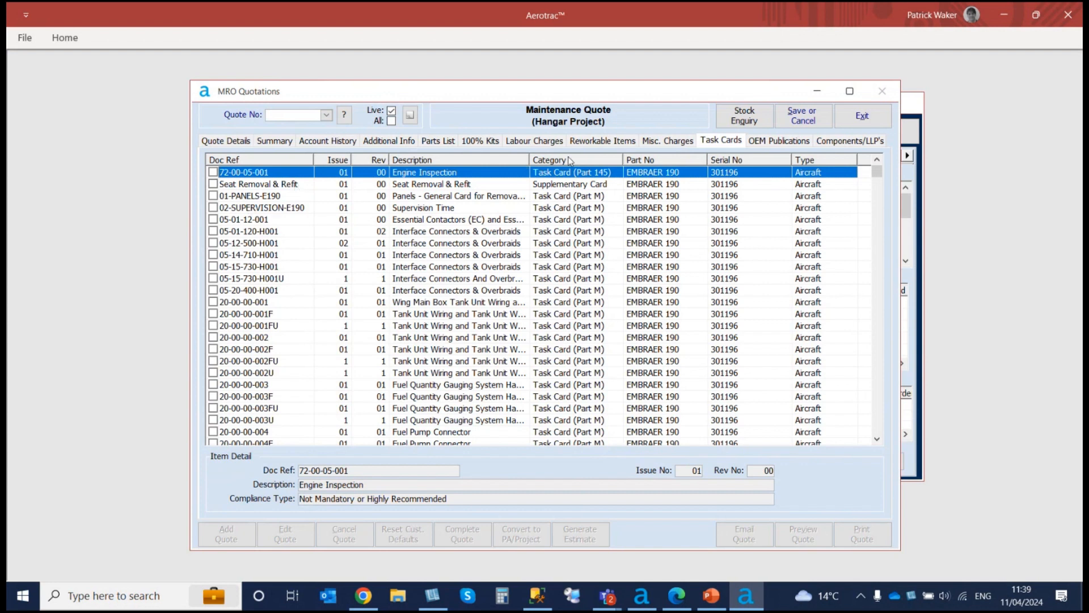
pyautogui.click(212, 231)
pyautogui.click(213, 243)
pyautogui.click(212, 266)
pyautogui.click(213, 290)
pyautogui.click(213, 302)
pyautogui.click(212, 325)
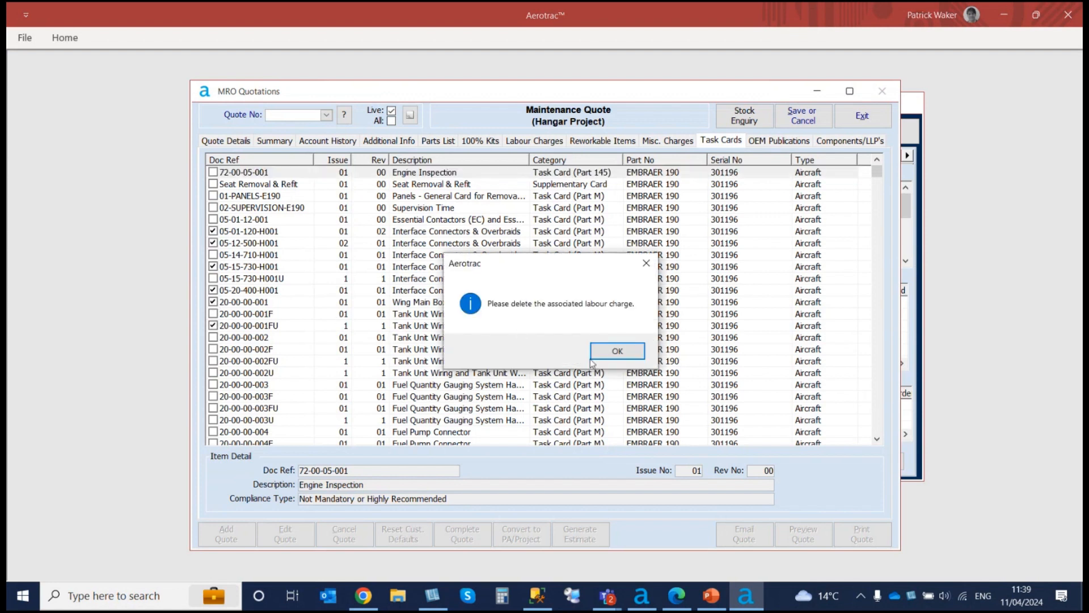
pyautogui.click(624, 356)
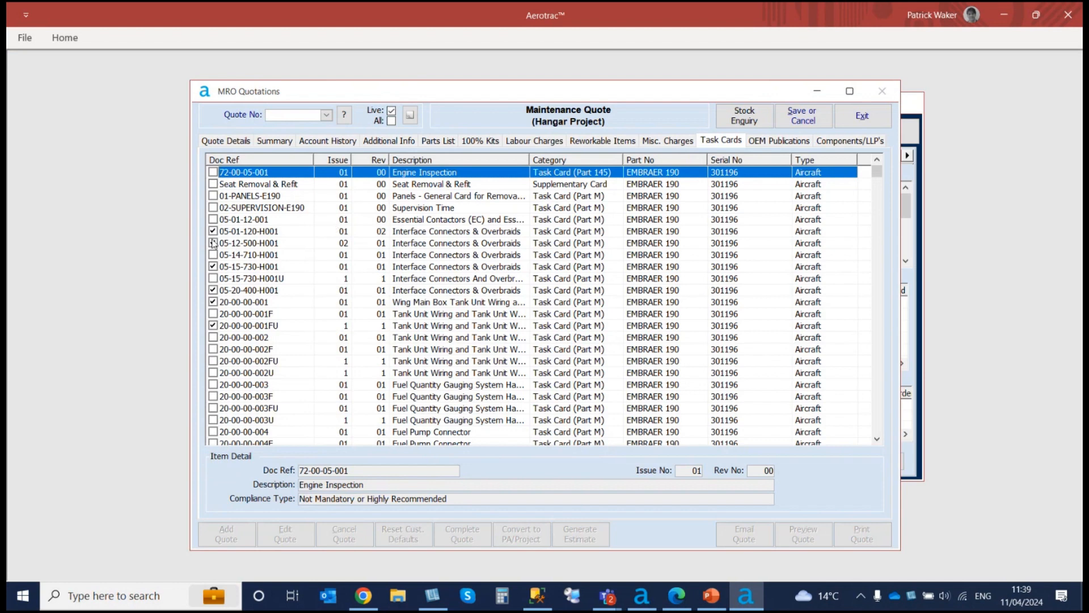
# Step: Try to deselect task card 05-15-730-H001, and discard the new quote without saving it
pyautogui.click(213, 266)
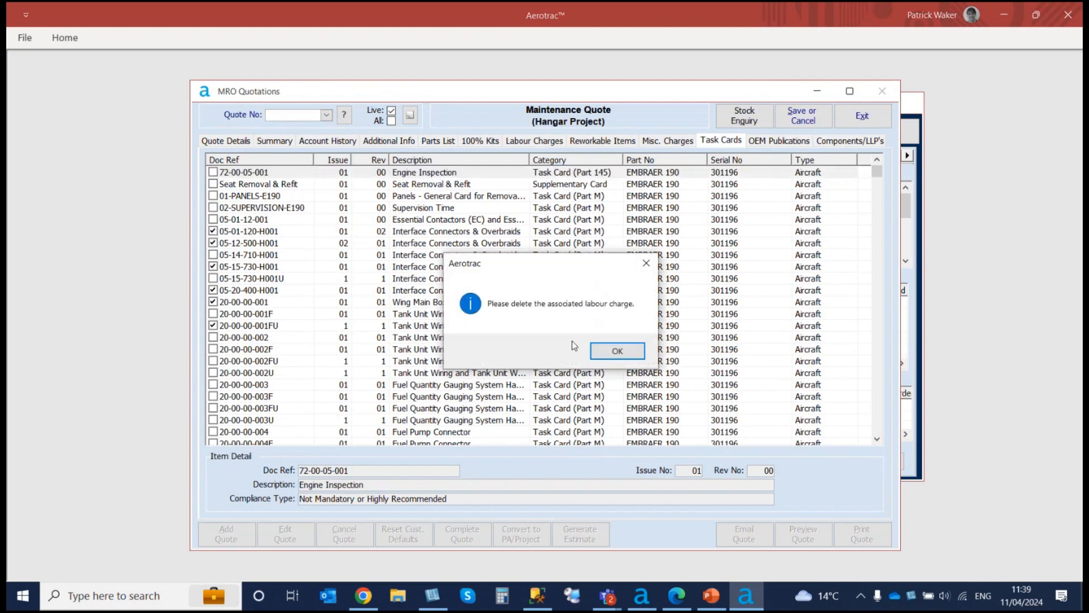
pyautogui.click(615, 350)
pyautogui.click(802, 115)
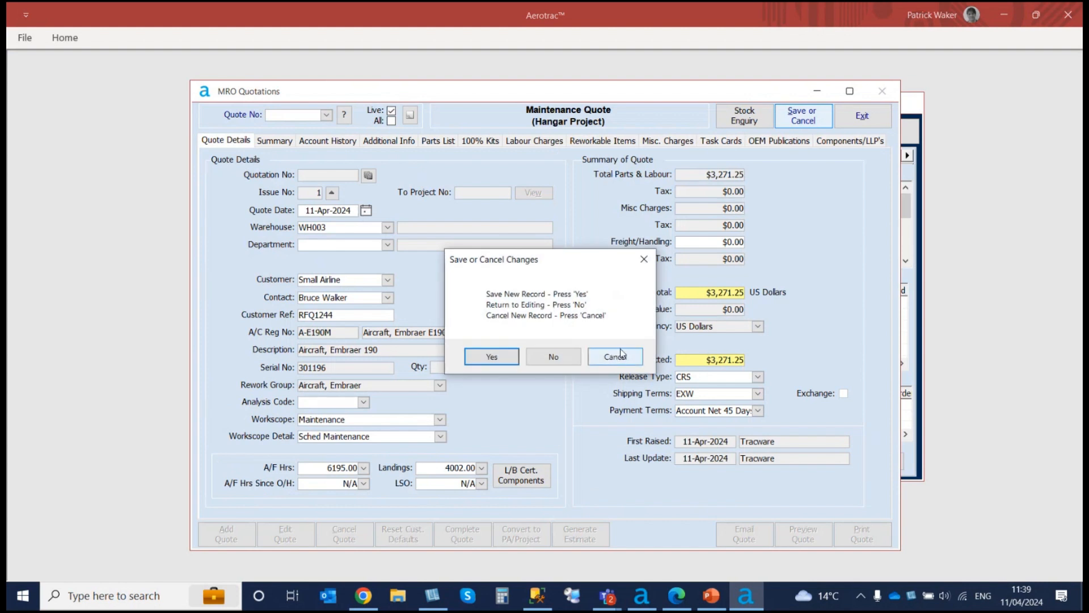
pyautogui.click(622, 355)
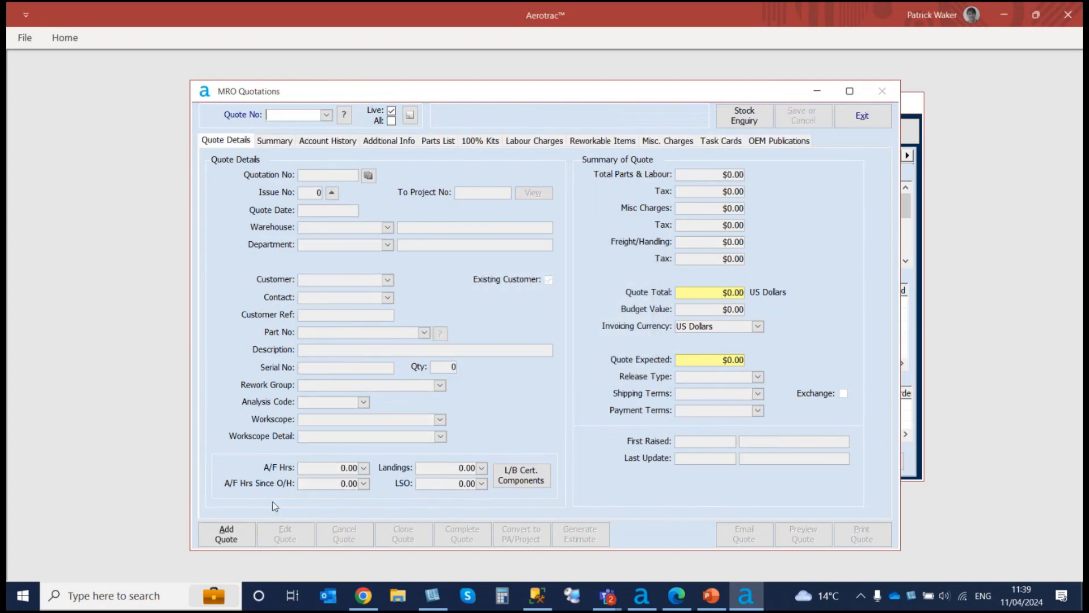
# Step: Start another Hangar (Maintained Only) quote for aircraft A-E190M
pyautogui.click(222, 540)
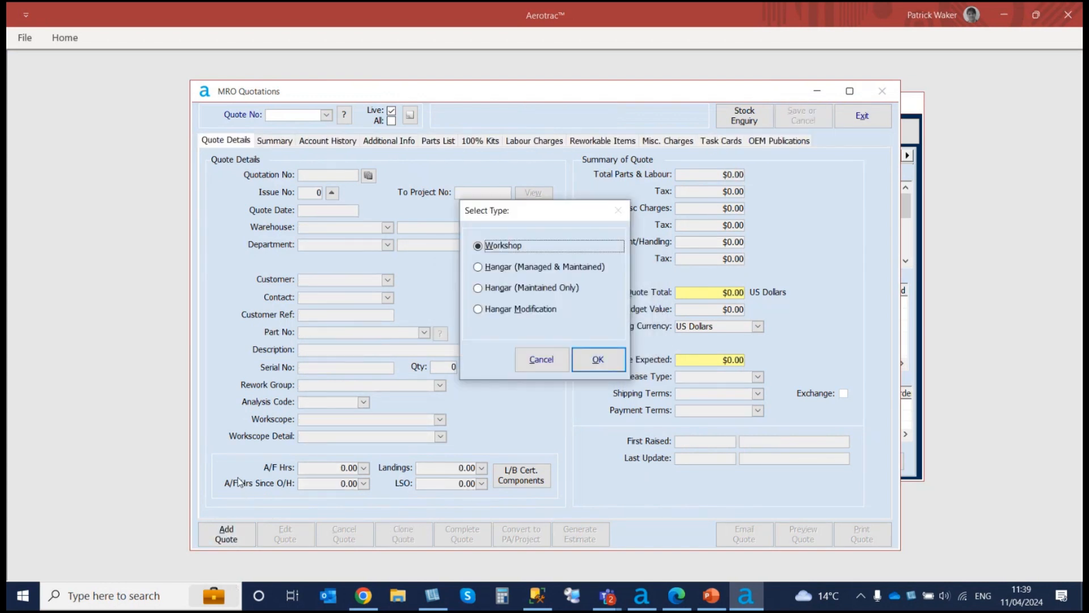
pyautogui.click(480, 288)
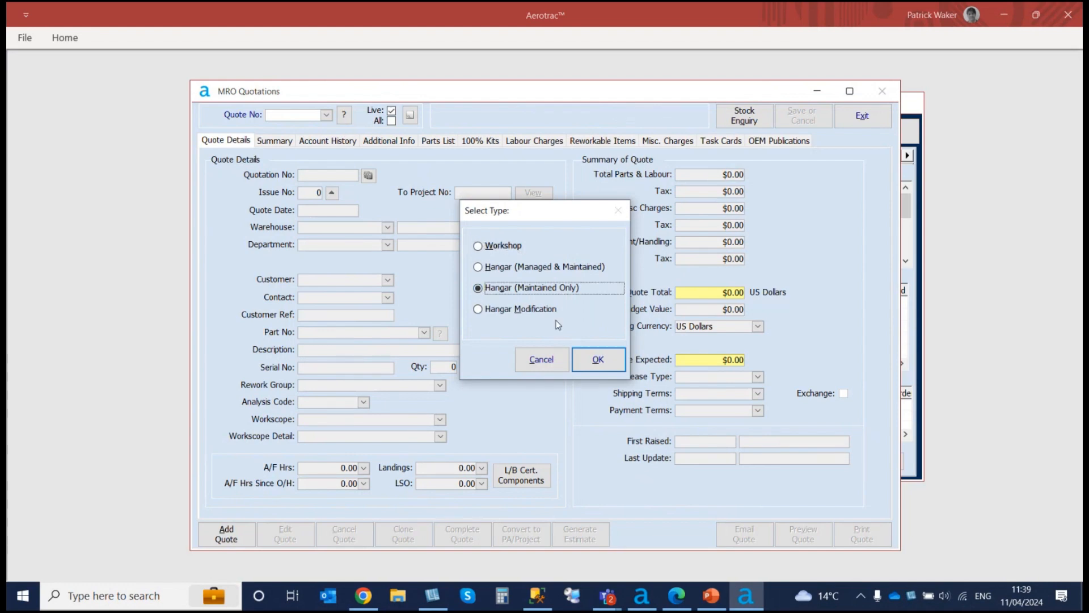
pyautogui.click(598, 359)
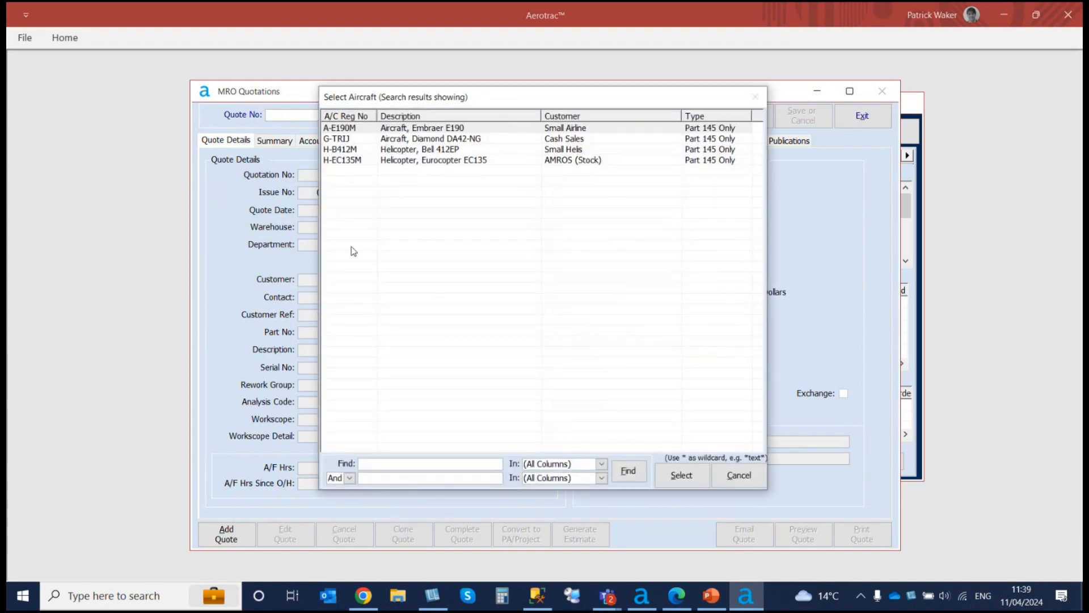
pyautogui.doubleClick(353, 129)
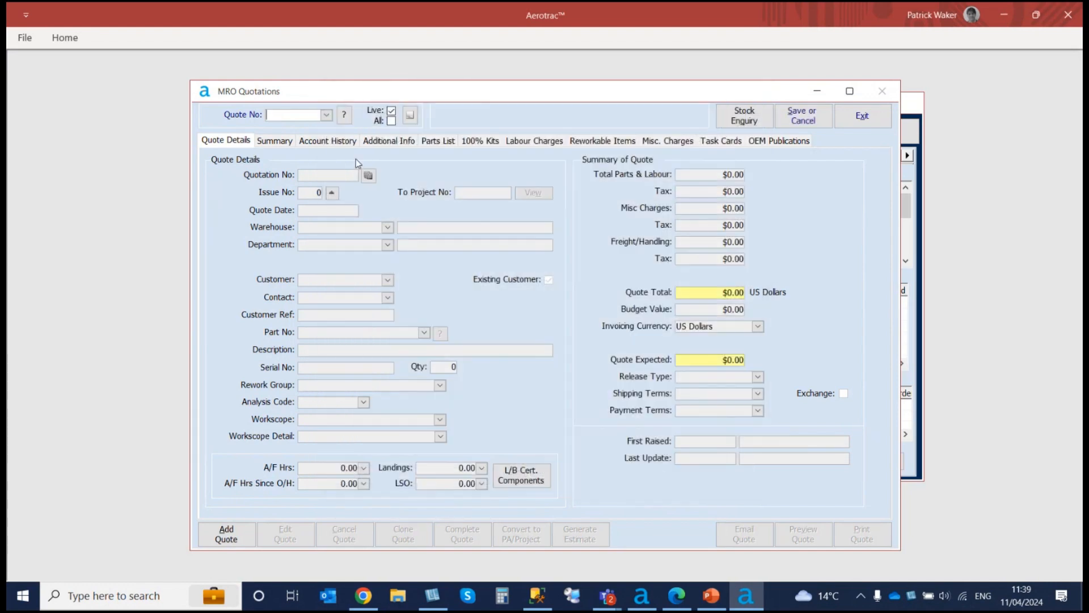
# Step: Enter RFQ as the quote's customer reference and choose Sched Maintenance as the workscope detail
pyautogui.click(346, 316)
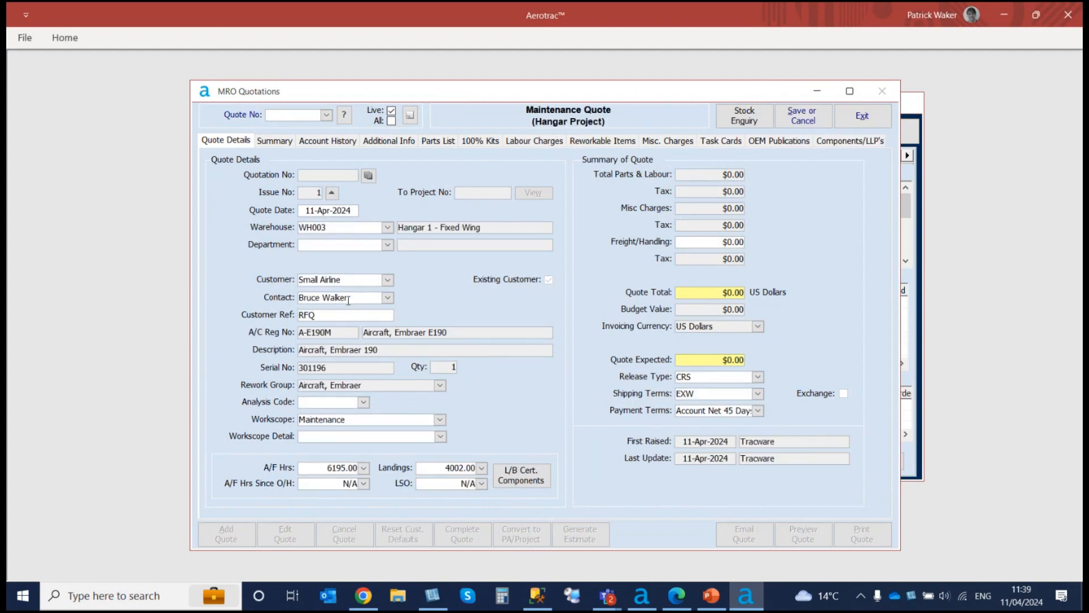
pyautogui.click(441, 437)
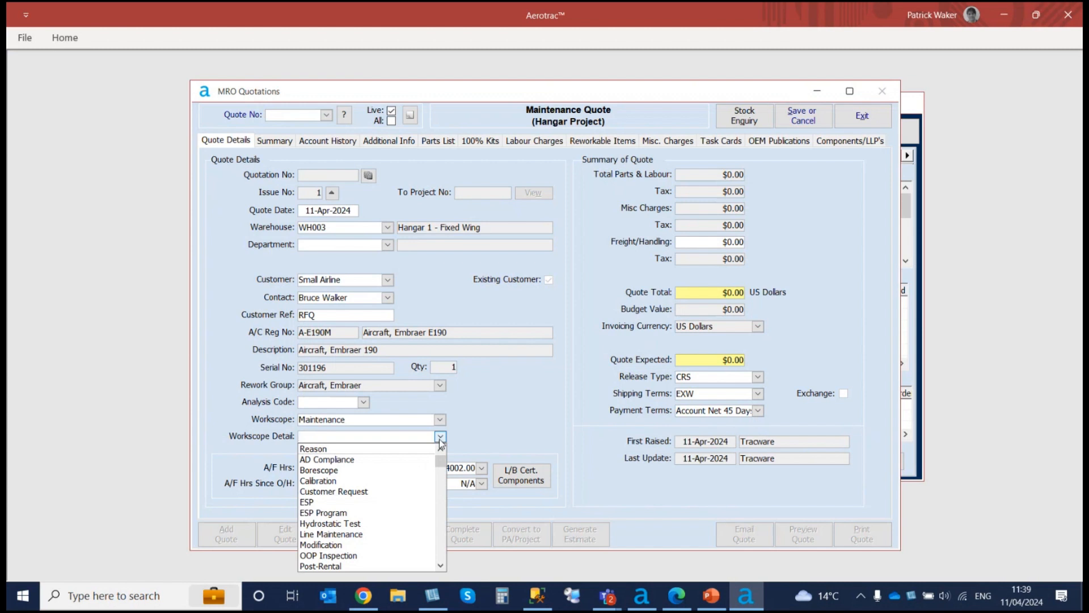
pyautogui.write('sched Maintenance')
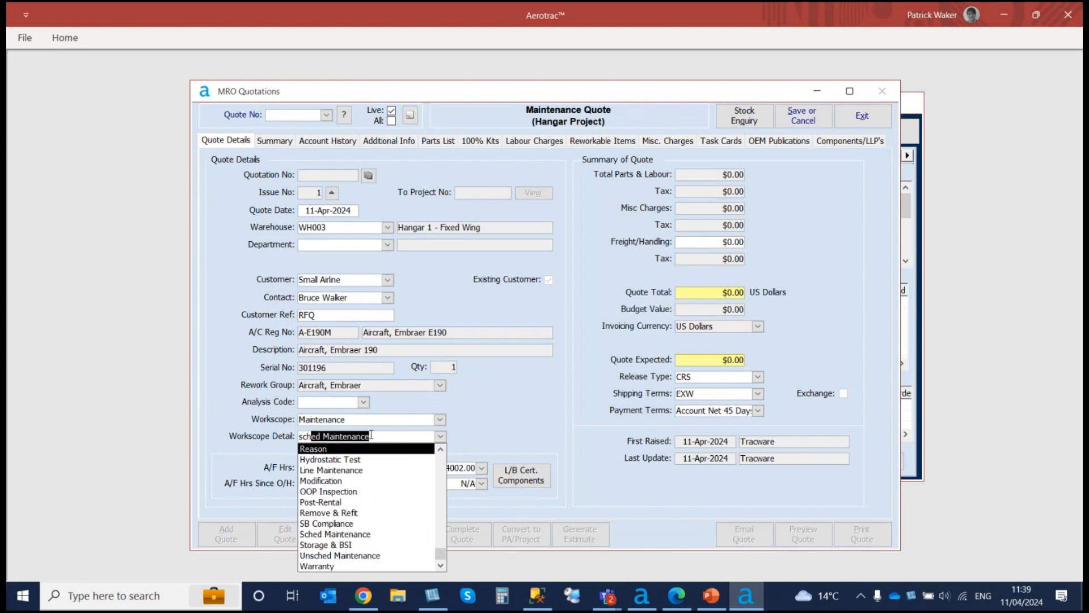
pyautogui.click(340, 536)
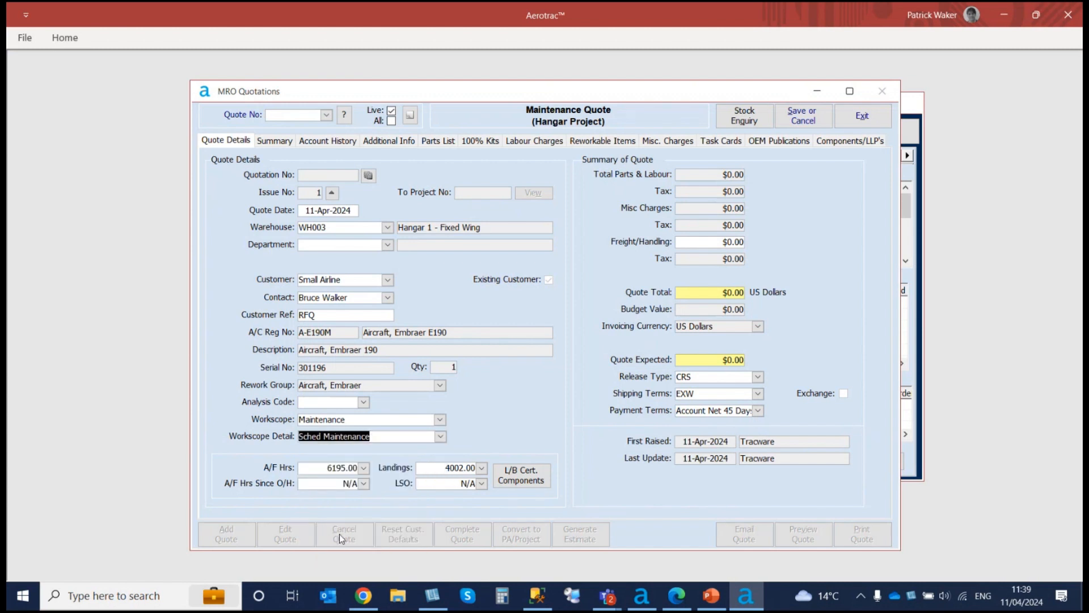
# Step: Import the labour tasks into the quote from the workbook 01. Embraer E190 Phase 1 MRO Quote in Tracware > Demo Matl > MRO Quotations
pyautogui.click(534, 141)
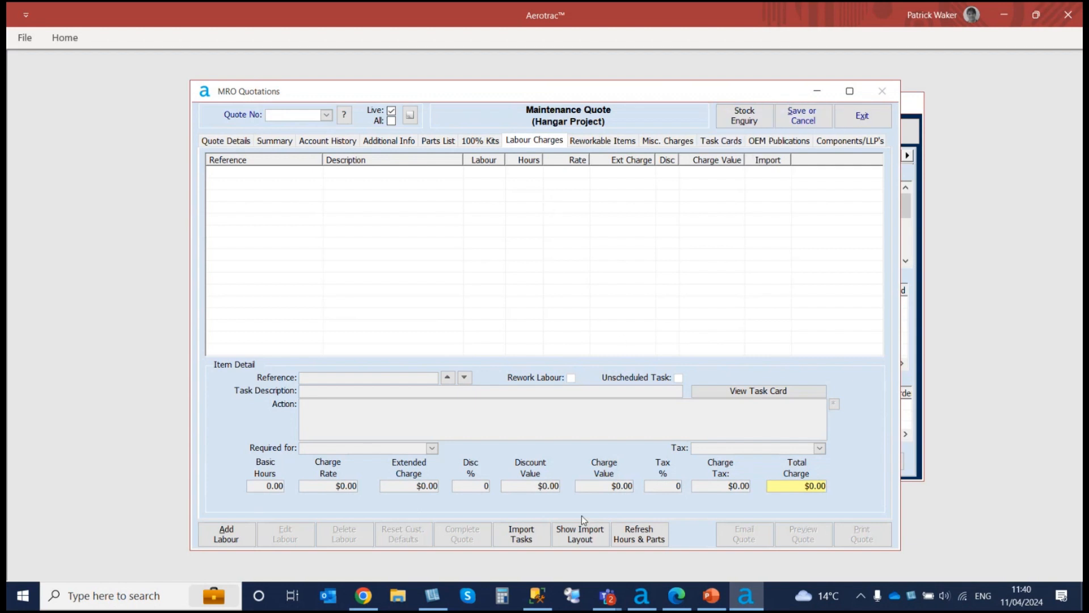
pyautogui.click(524, 531)
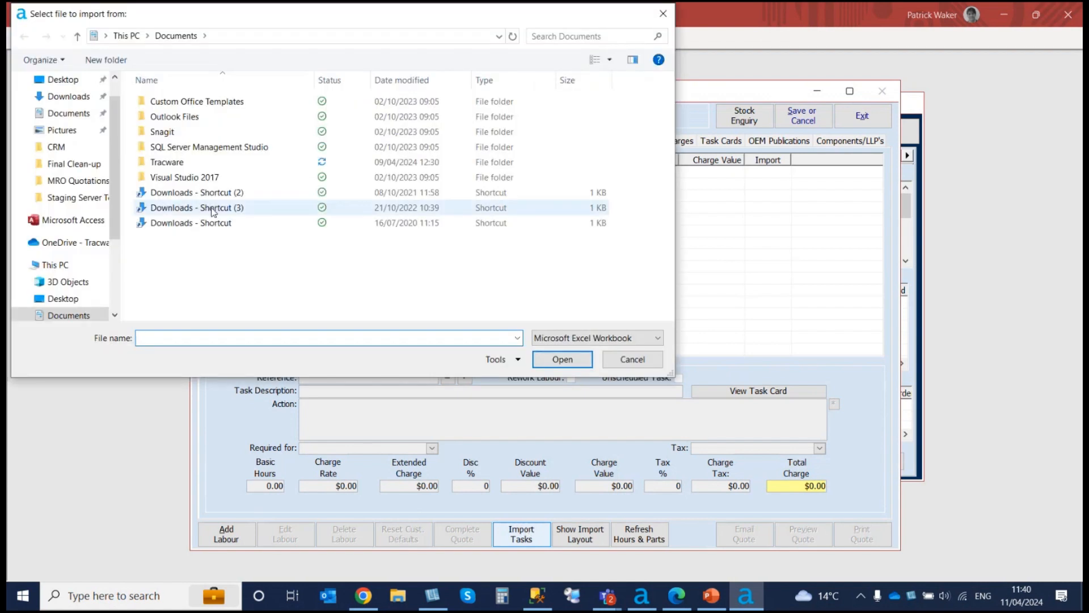
pyautogui.doubleClick(166, 162)
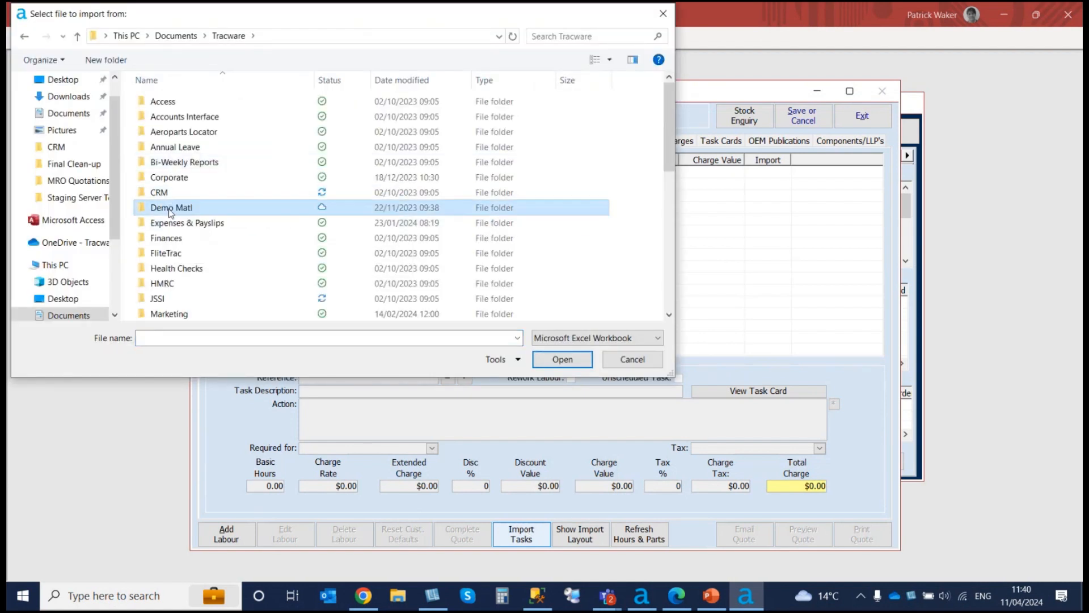
pyautogui.doubleClick(171, 207)
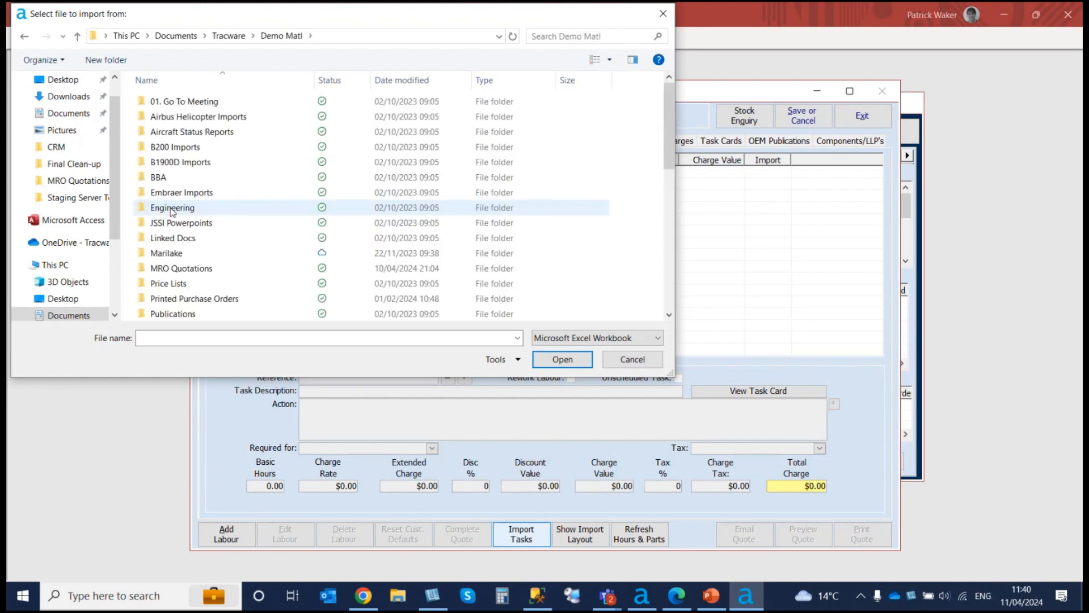
pyautogui.doubleClick(178, 270)
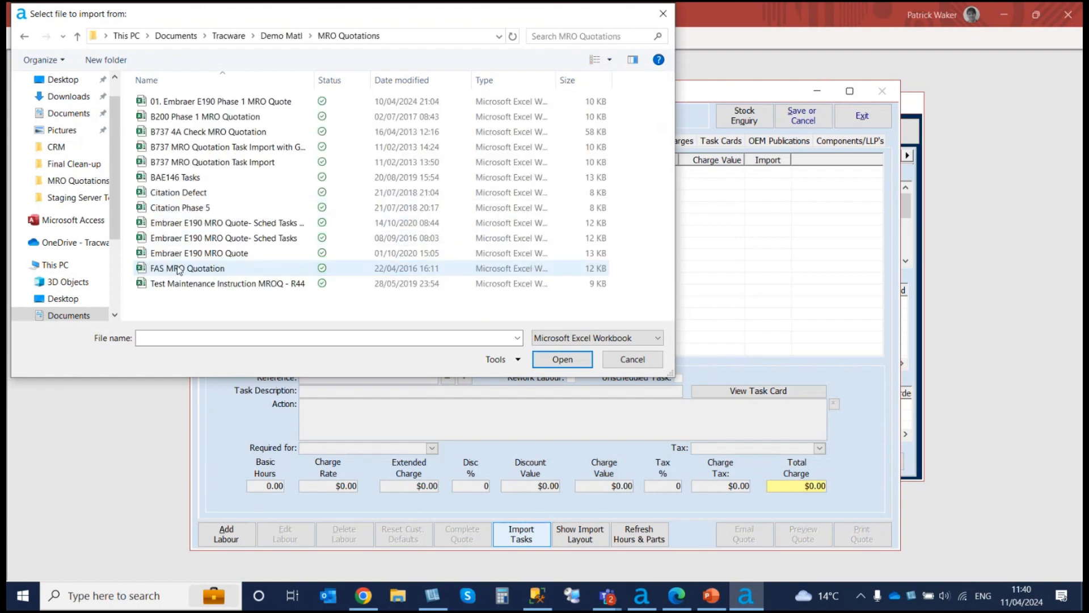
pyautogui.doubleClick(183, 102)
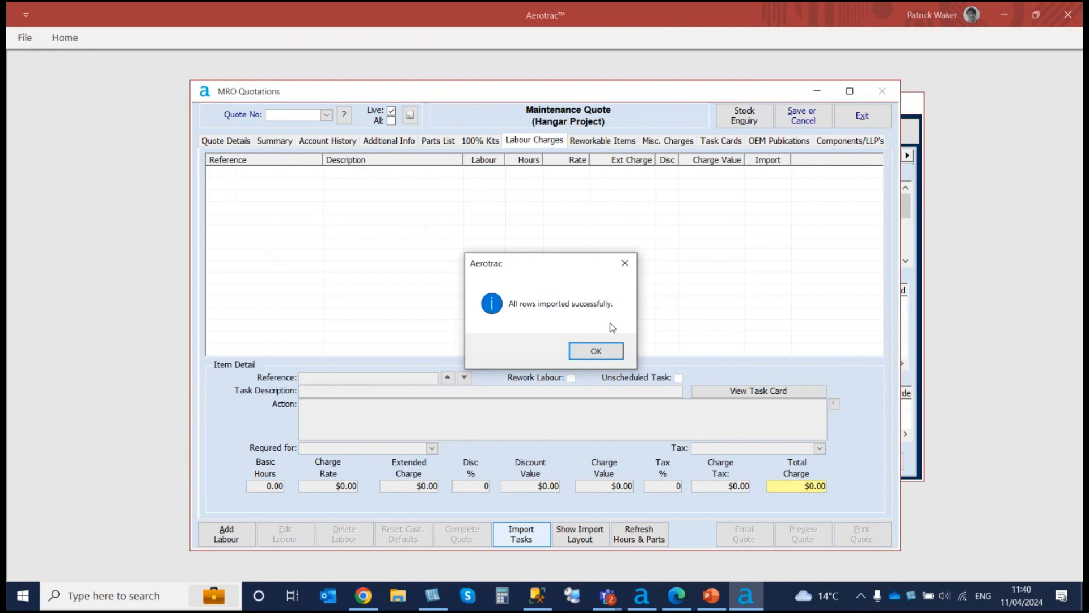
pyautogui.click(608, 360)
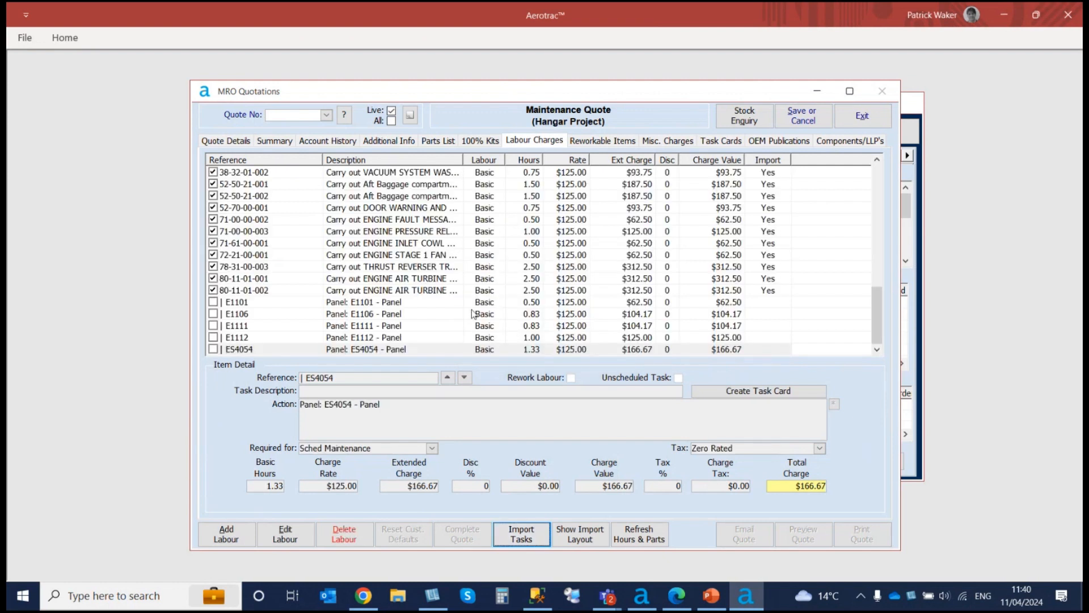
# Step: Start a new task card from the imported E1101 panel labour line and show the card's header details
pyautogui.click(352, 304)
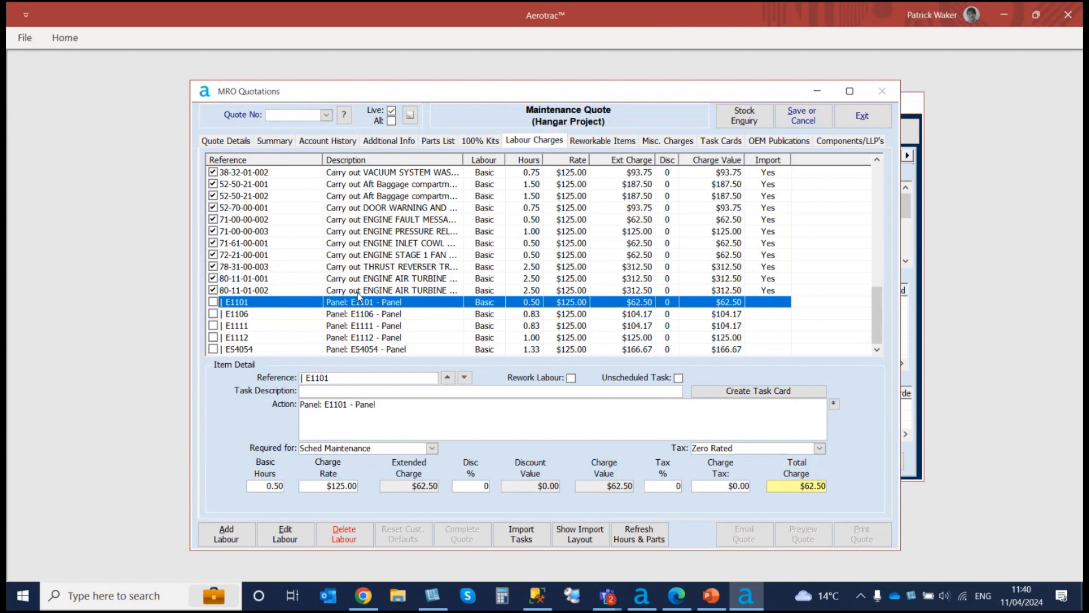
pyautogui.doubleClick(319, 306)
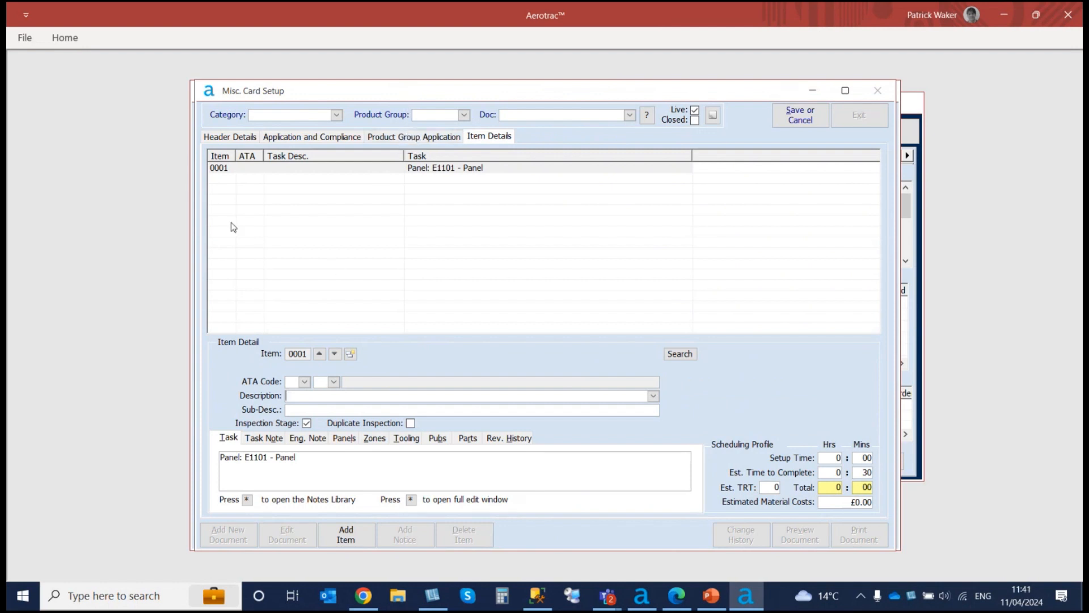
pyautogui.click(231, 140)
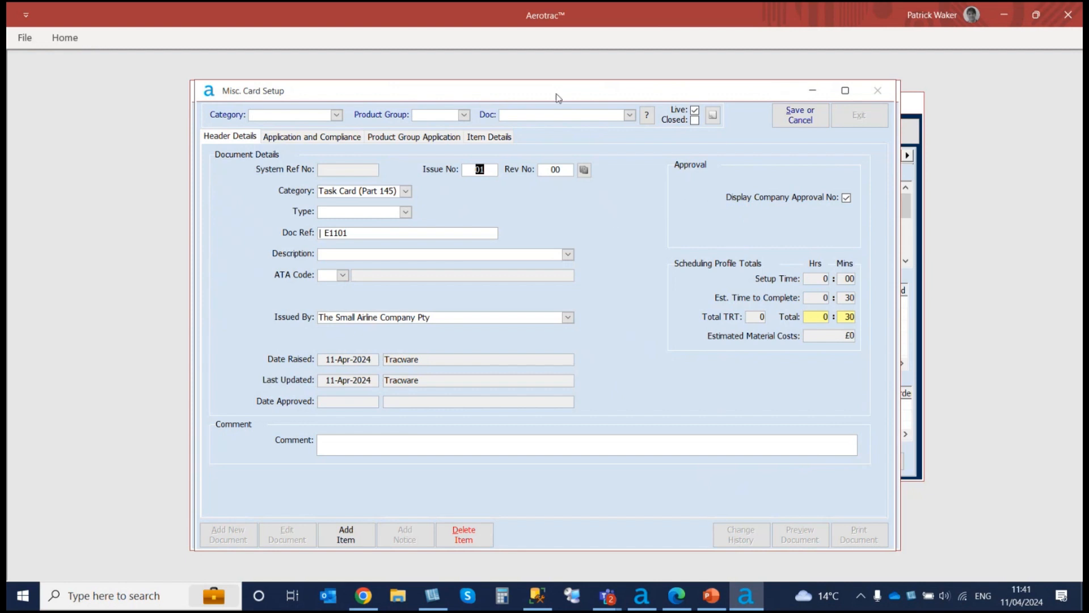
# Step: Rearrange the quotation and card setup windows to view the MRO menu, and discard the new E1101 task card without saving
pyautogui.moveTo(556, 98); pyautogui.dragTo(713, 90)
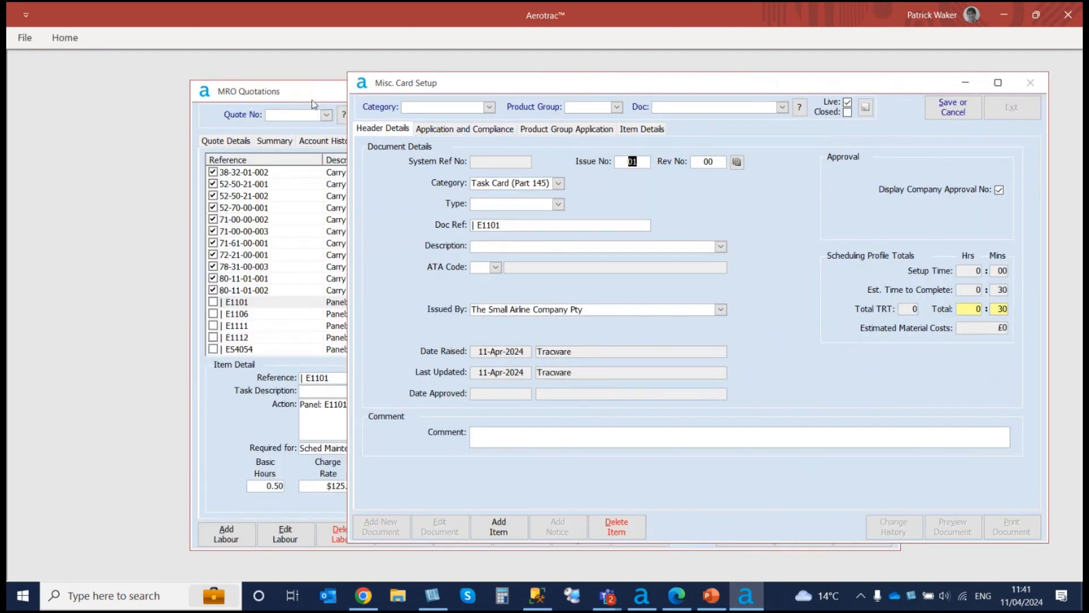
pyautogui.moveTo(312, 101); pyautogui.dragTo(448, 97)
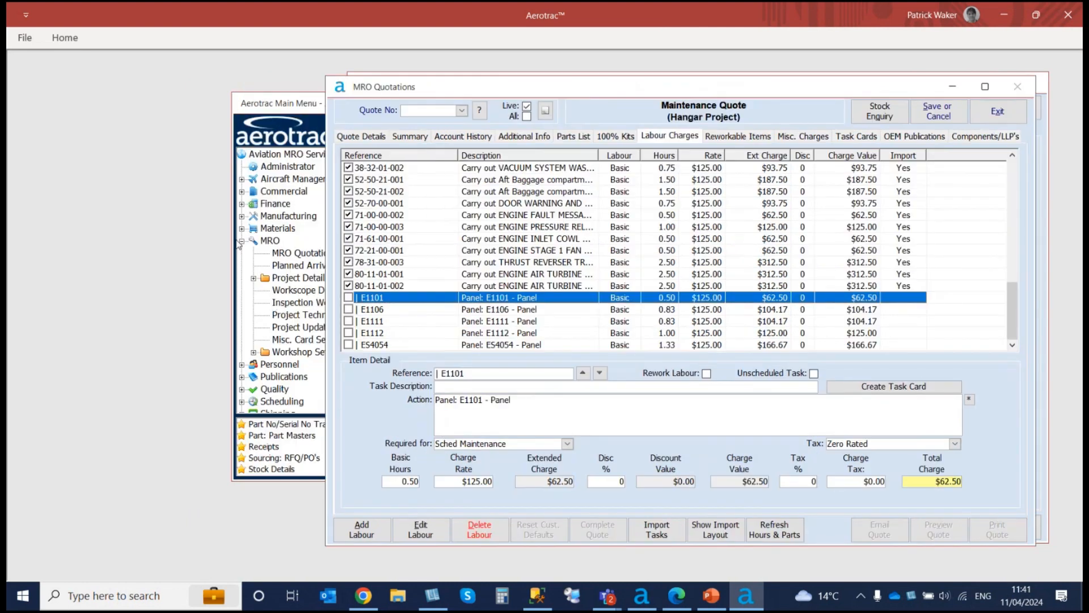
pyautogui.scroll(-1, 267, 389)
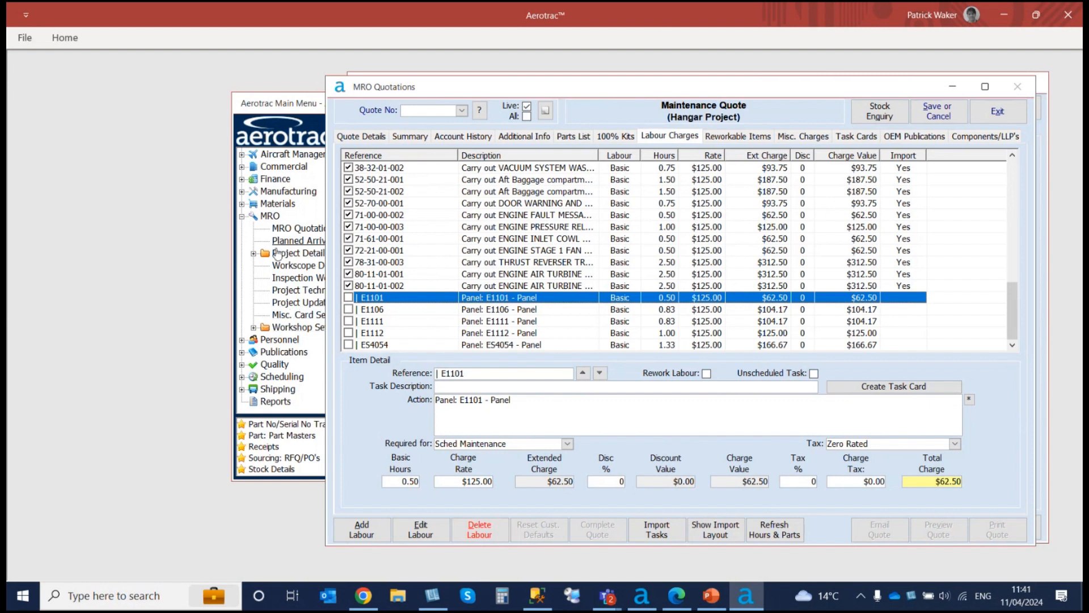
pyautogui.moveTo(423, 93); pyautogui.dragTo(249, 147)
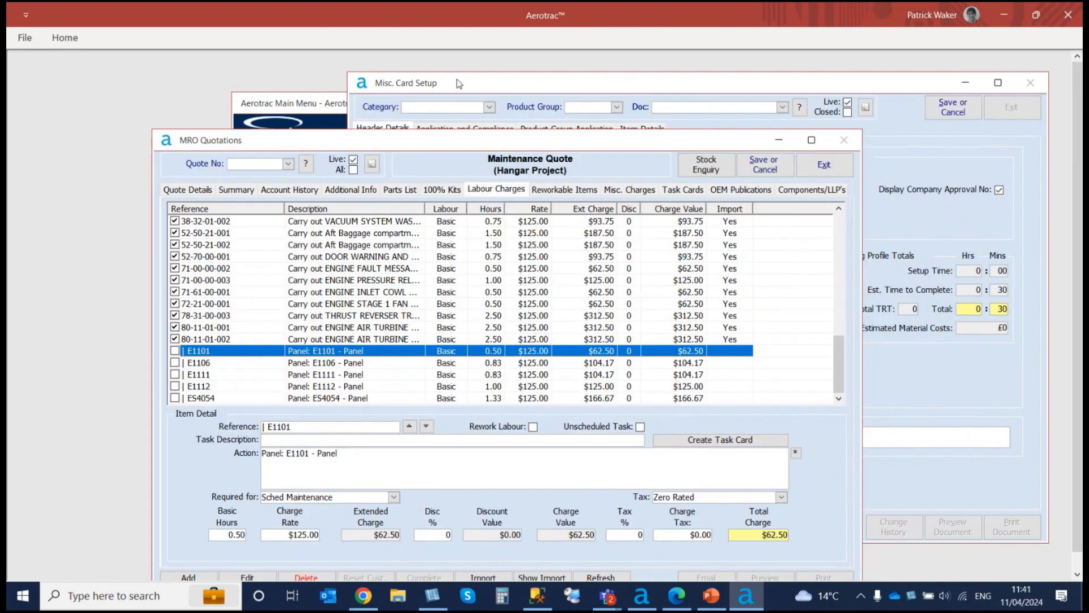
pyautogui.moveTo(457, 79); pyautogui.dragTo(351, 75)
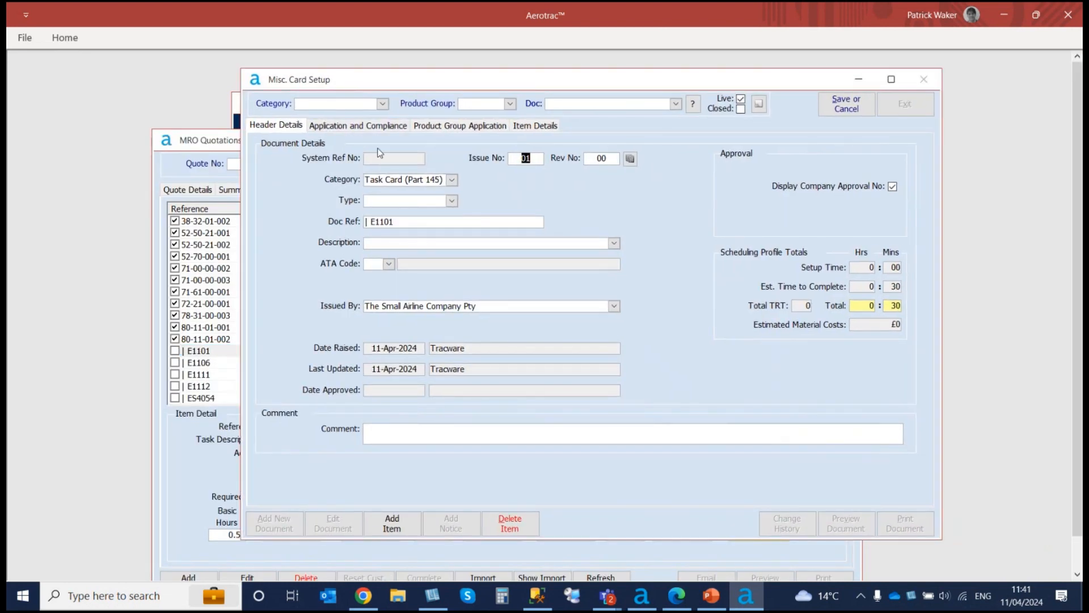
pyautogui.click(844, 109)
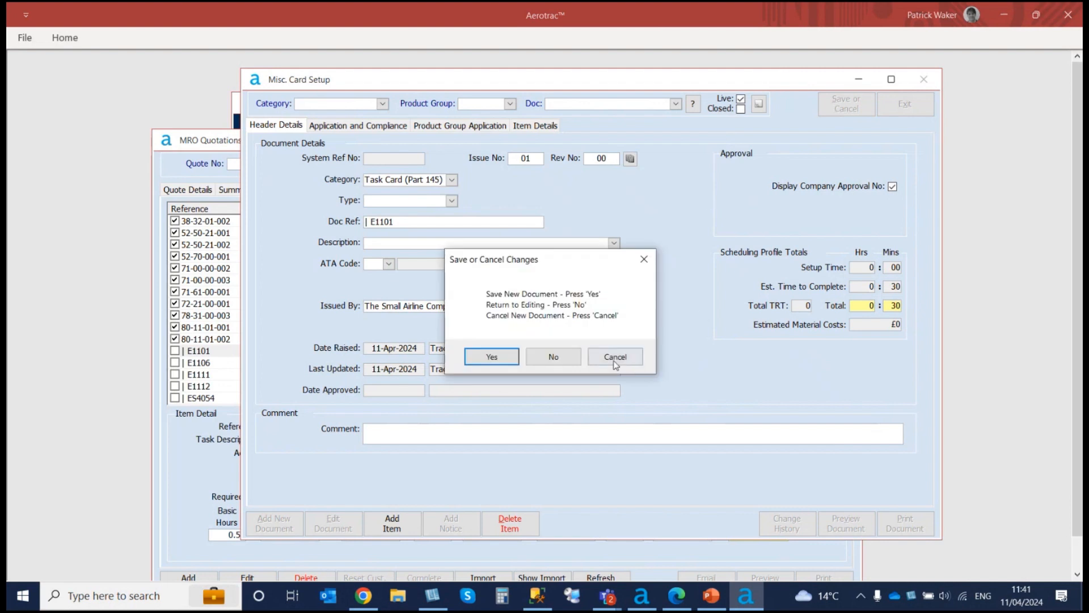
pyautogui.click(616, 357)
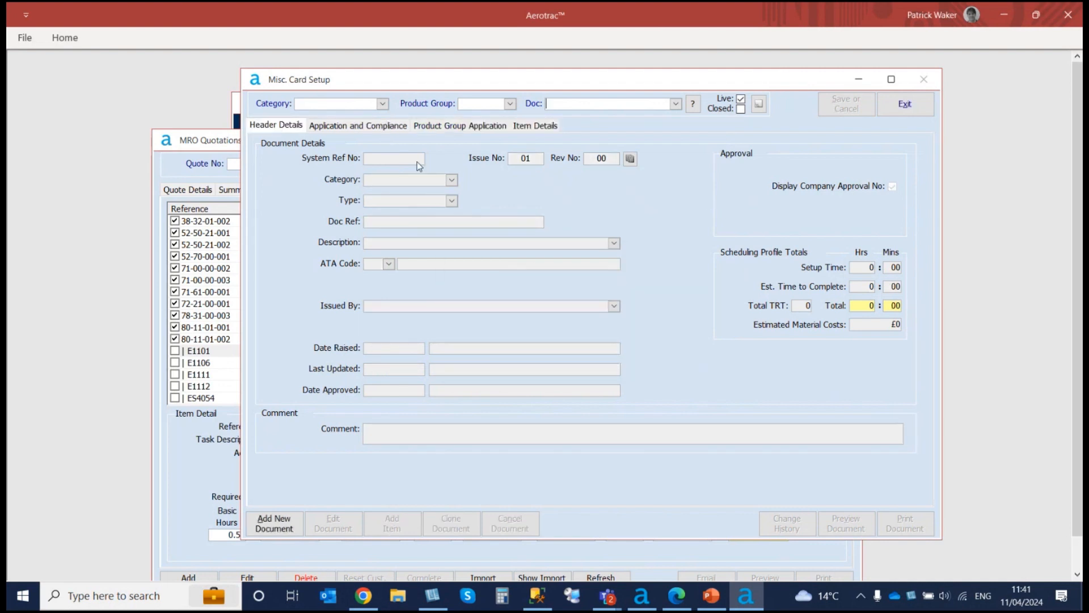
# Step: Open Task Card (Part M) document 05-15-730-H001 from product group A011 for editing
pyautogui.click(383, 107)
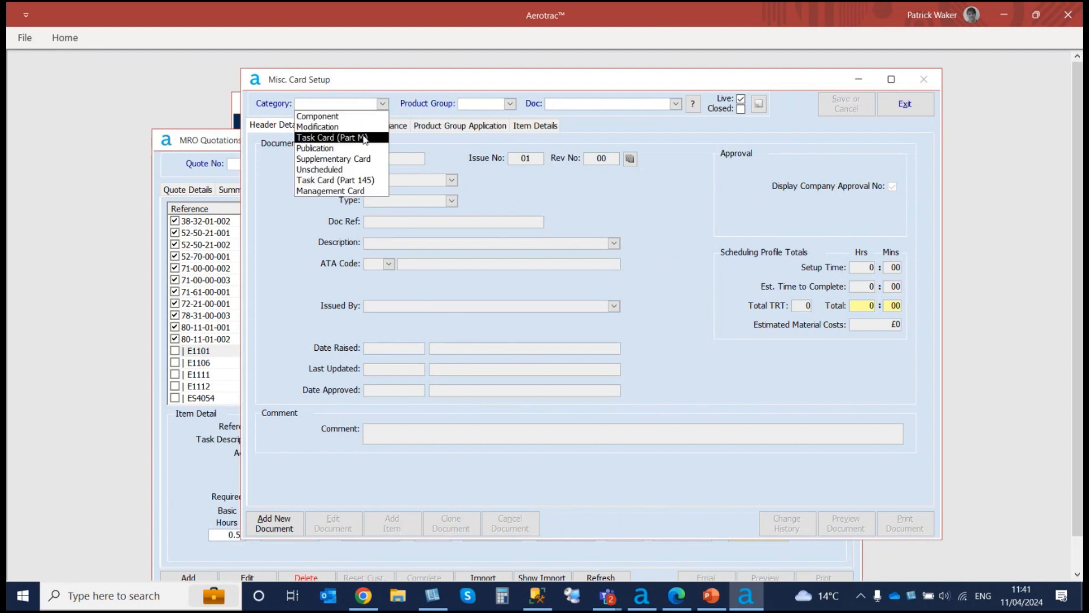
pyautogui.click(365, 138)
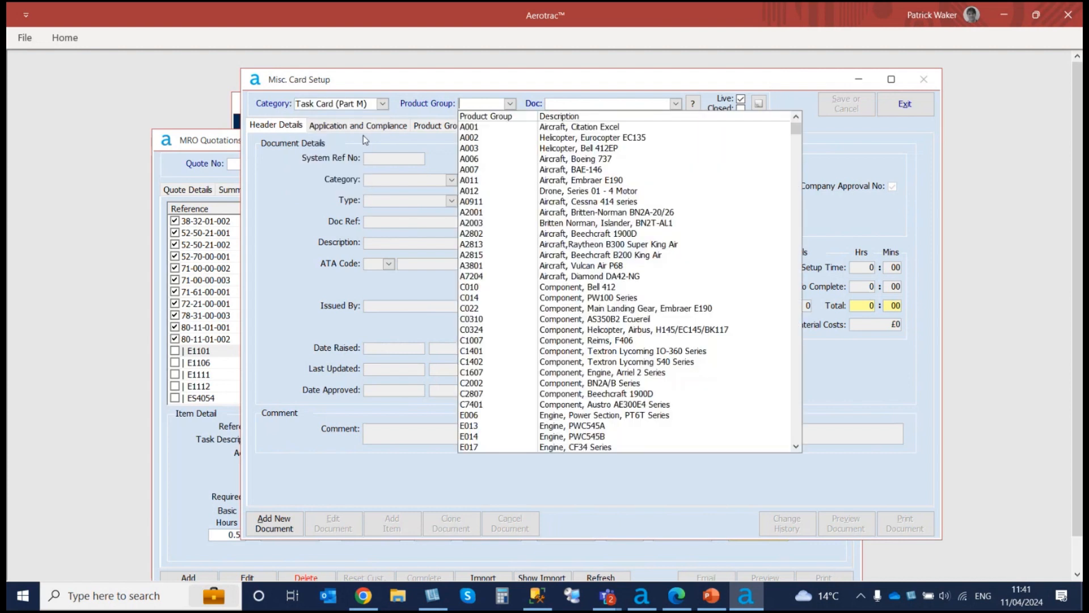
pyautogui.click(502, 179)
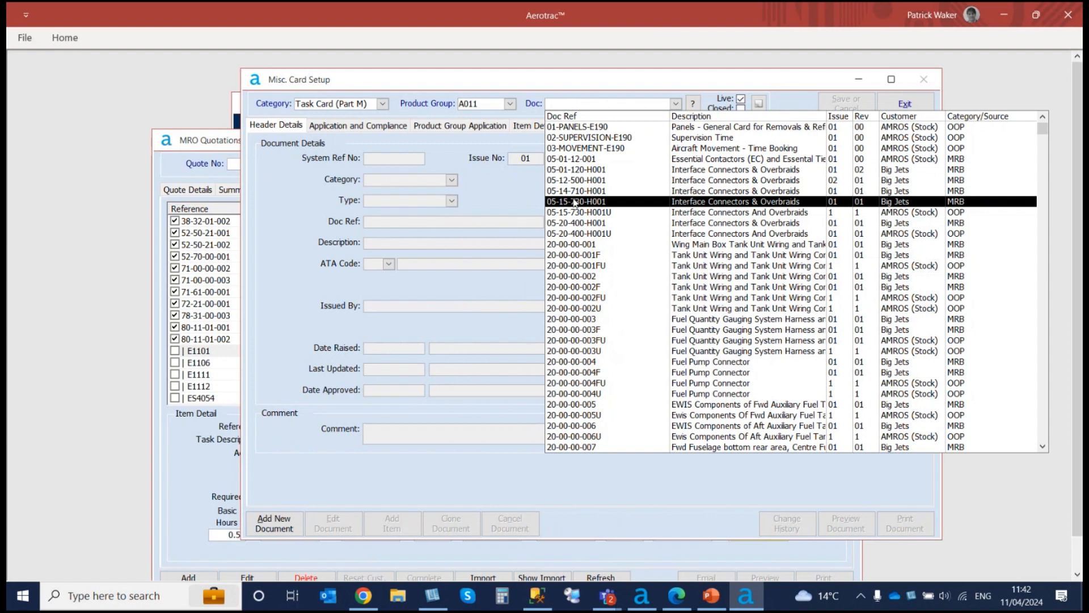
pyautogui.click(572, 198)
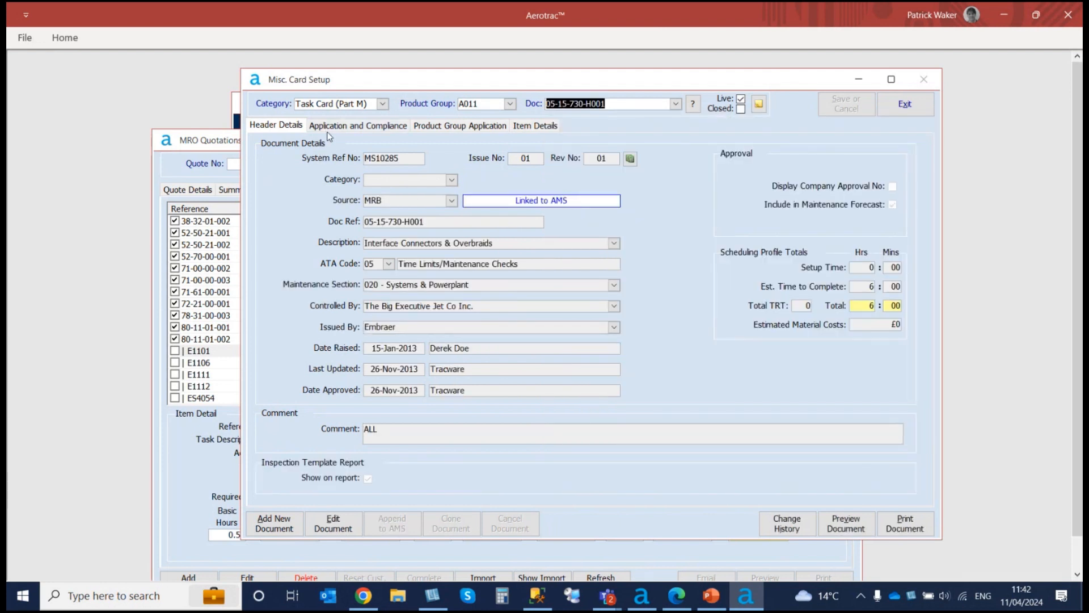
pyautogui.click(334, 518)
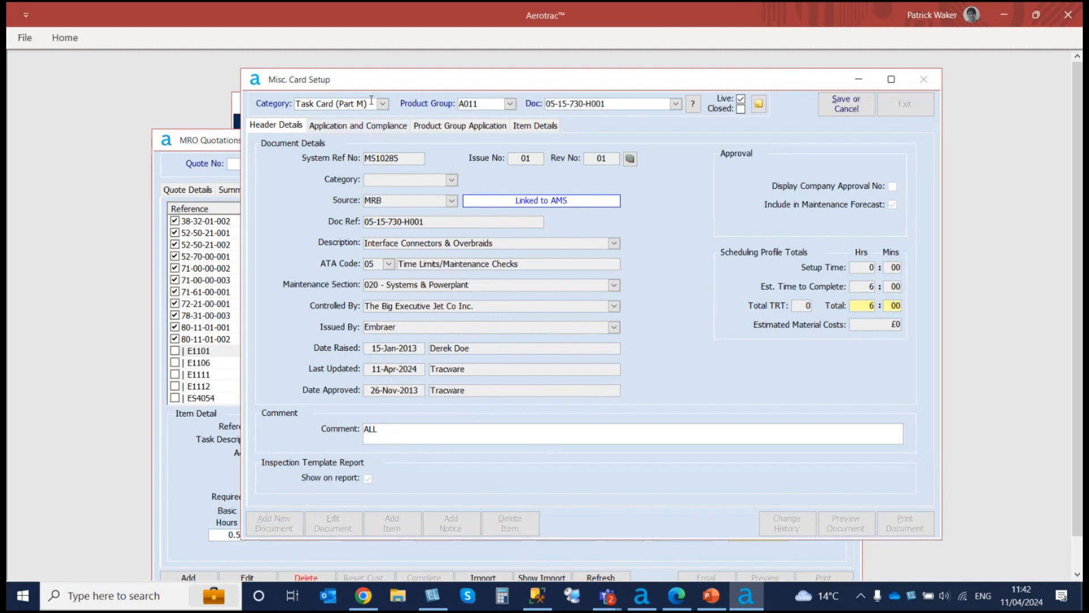
# Step: Review the task card's application and compliance settings, its product group application and its item details
pyautogui.click(335, 126)
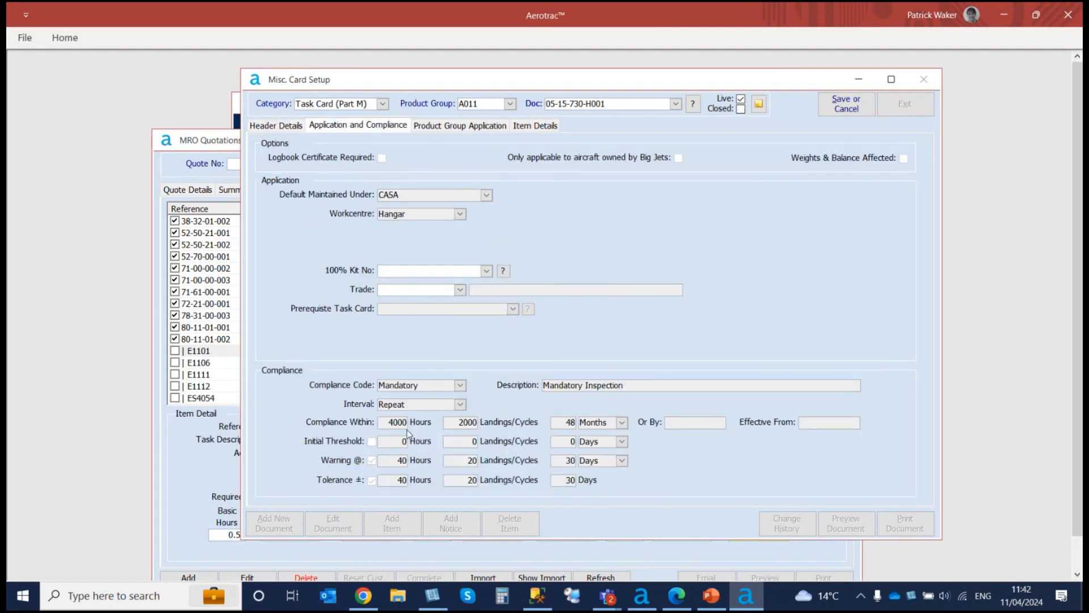
pyautogui.click(469, 126)
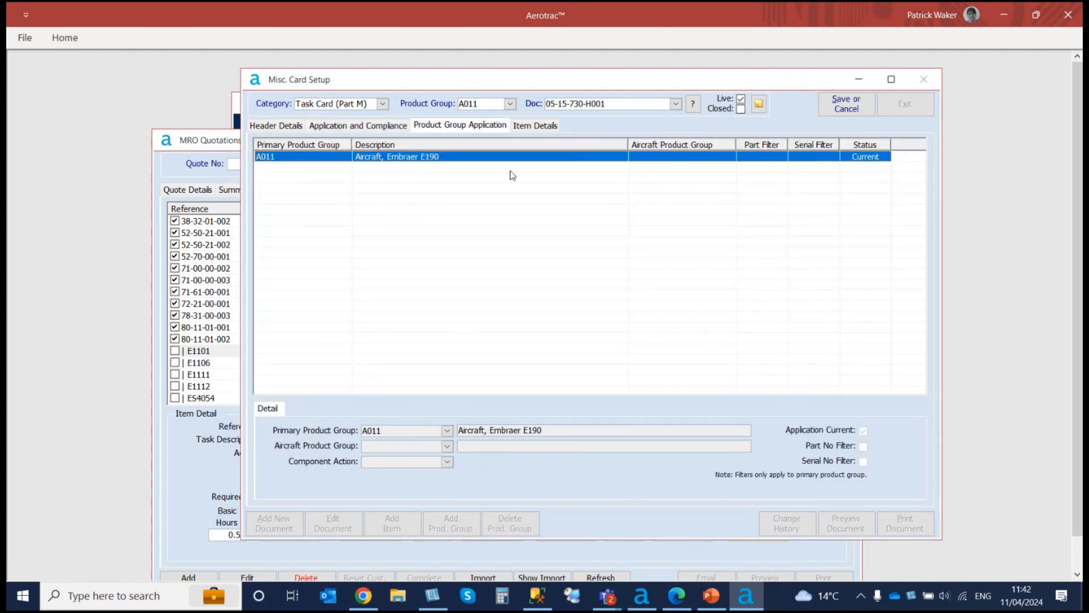
pyautogui.click(535, 126)
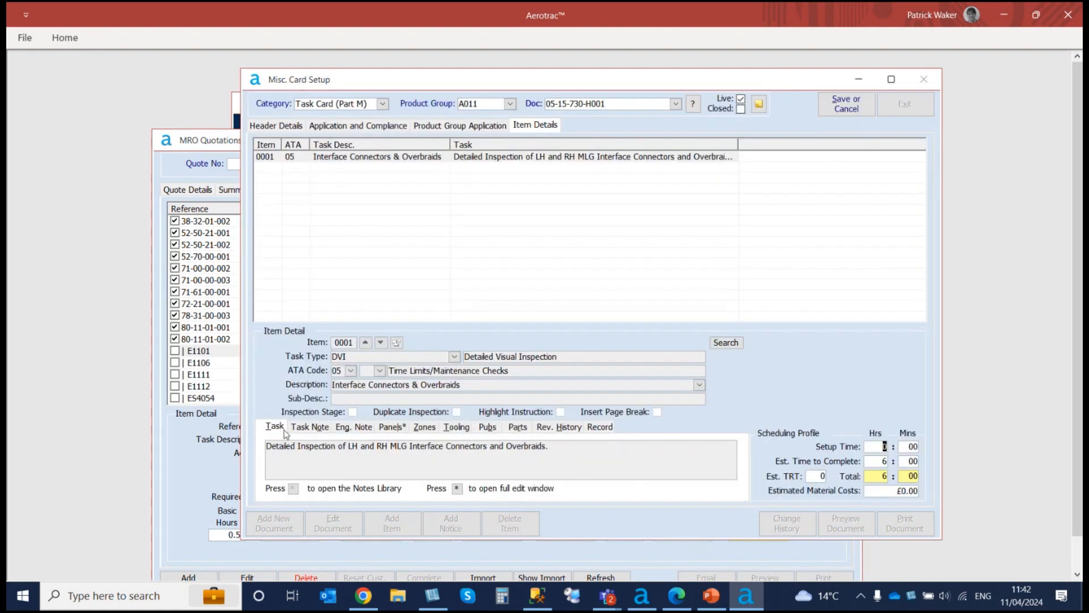
# Step: Review item 0001's notes, panels, zones, tooling, parts and publications, and leave editing by restoring the original card
pyautogui.click(318, 428)
pyautogui.click(352, 427)
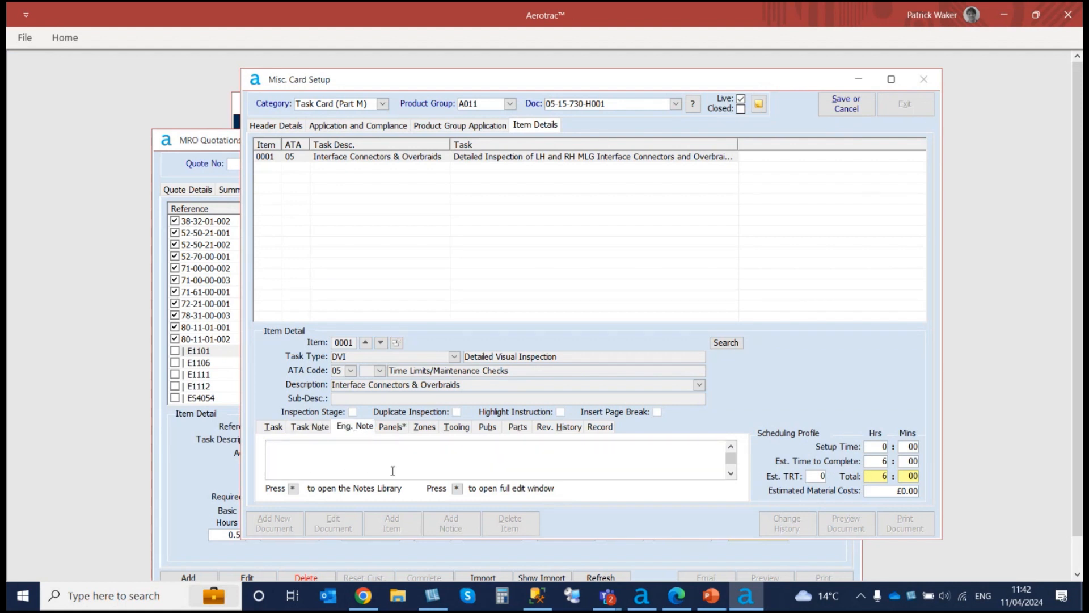
pyautogui.click(389, 432)
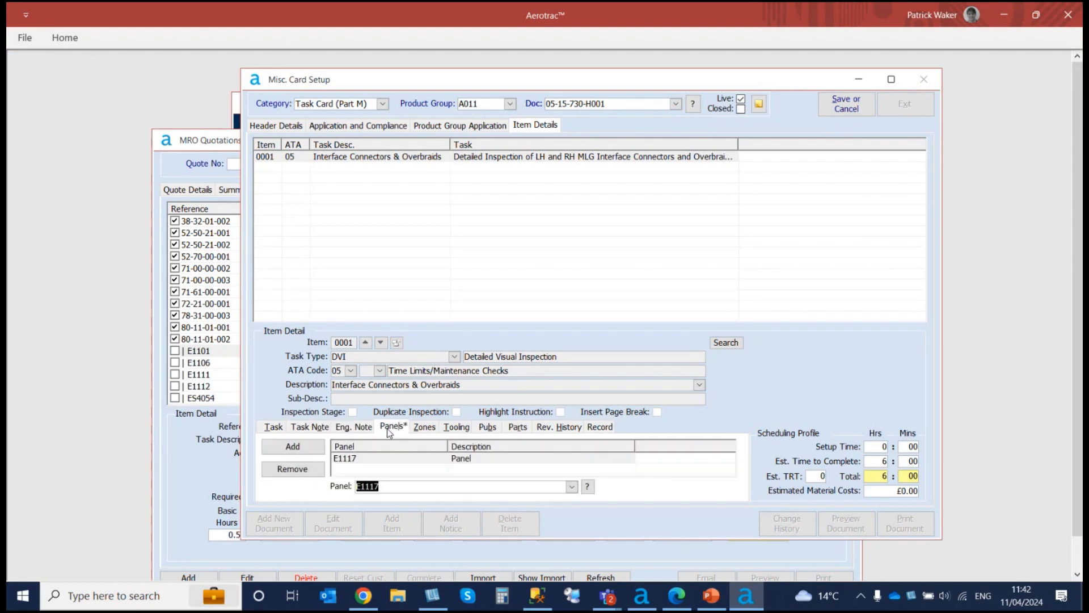
pyautogui.click(427, 431)
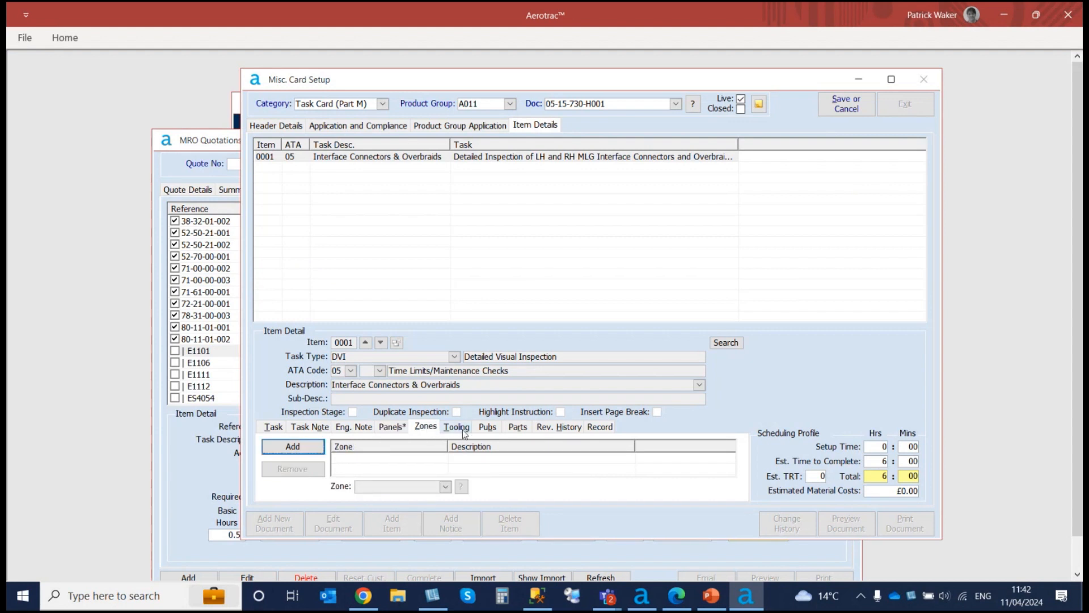
pyautogui.click(459, 430)
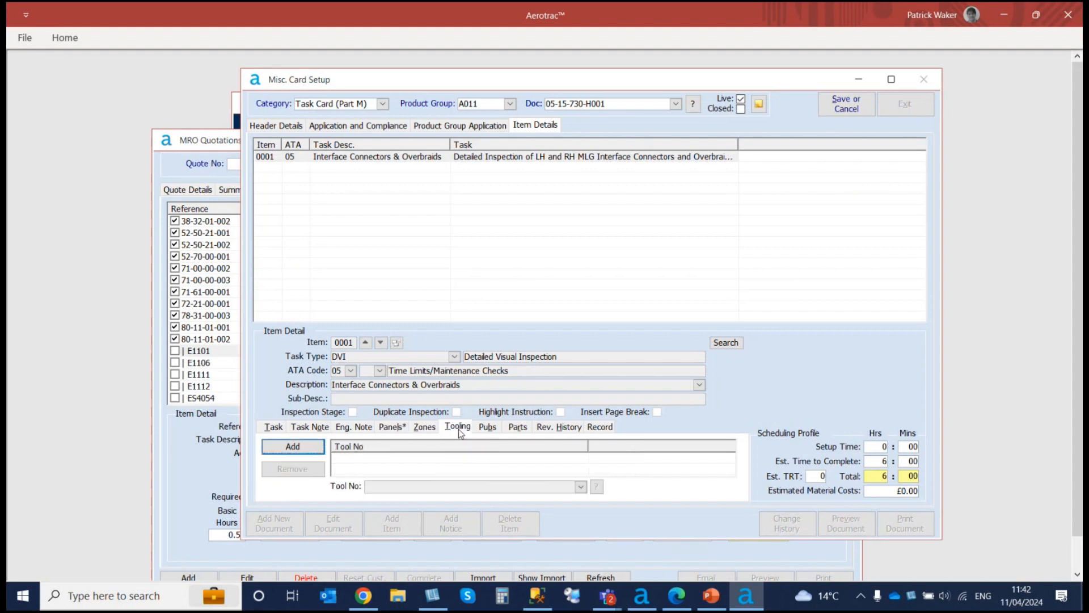
pyautogui.click(516, 430)
pyautogui.click(490, 430)
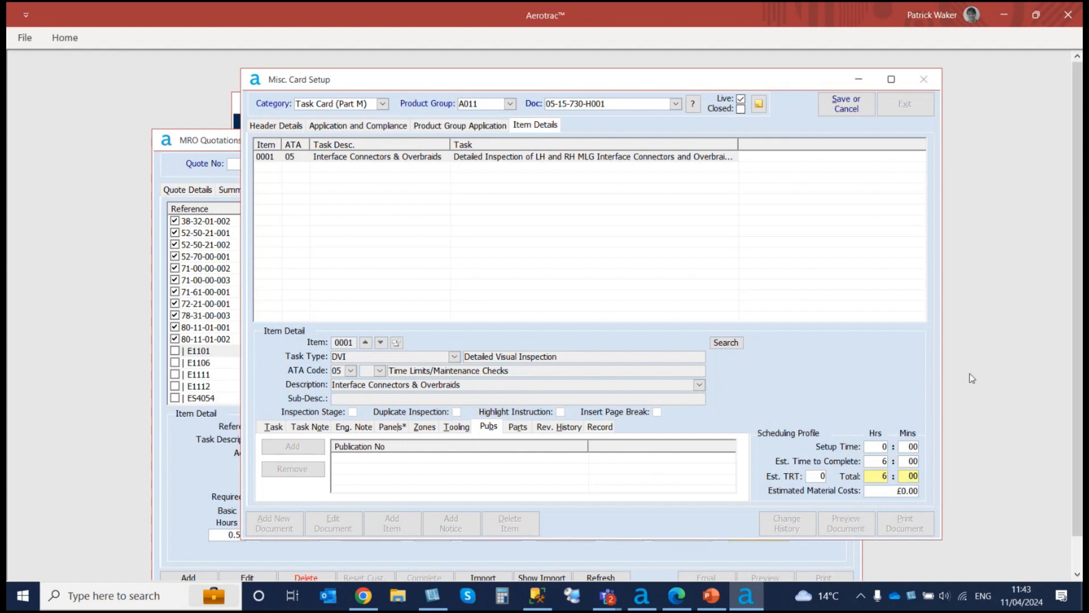
pyautogui.click(846, 105)
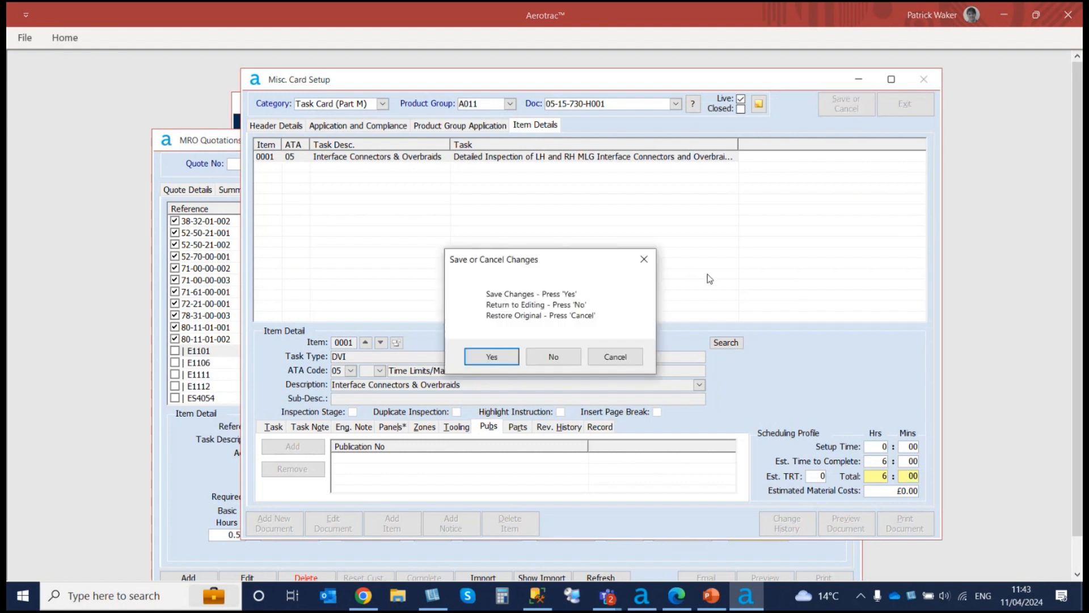
pyautogui.click(615, 357)
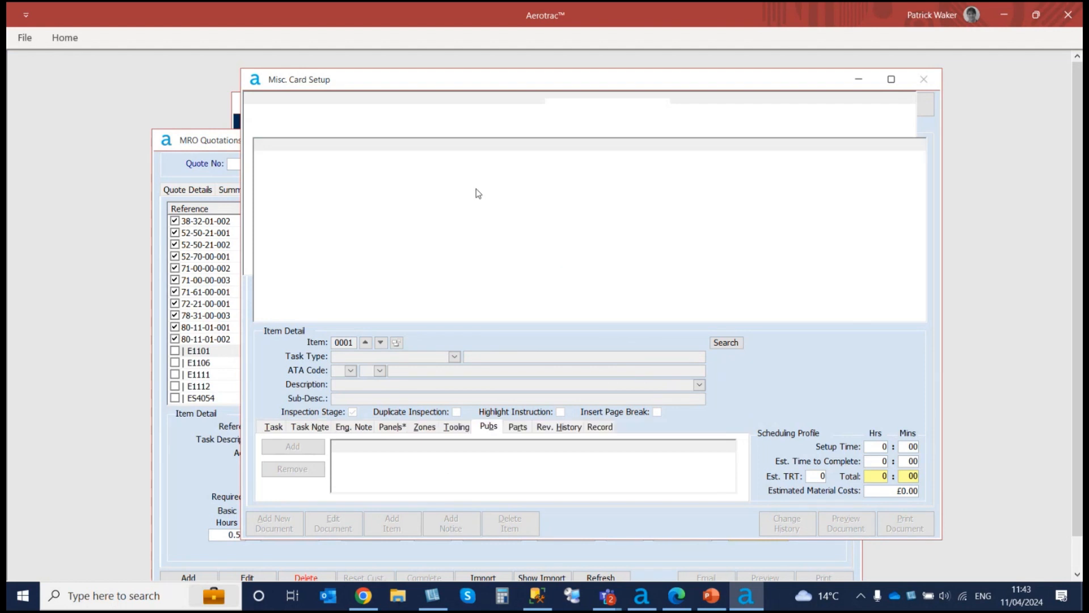
# Step: Open the Component category document CC002 from product group A001 to view its component change items
pyautogui.click(383, 103)
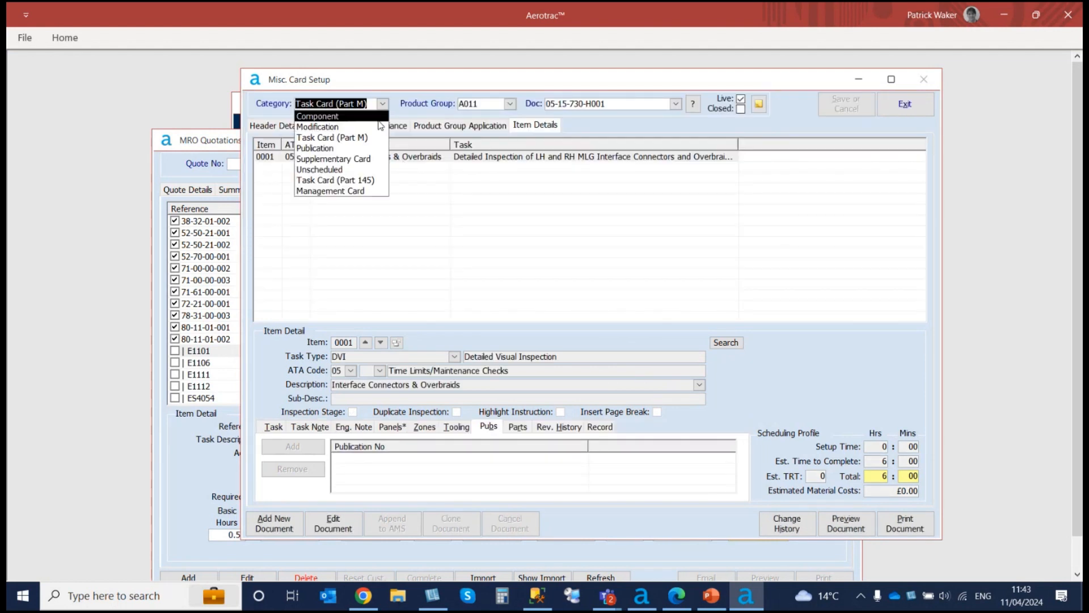
pyautogui.click(362, 115)
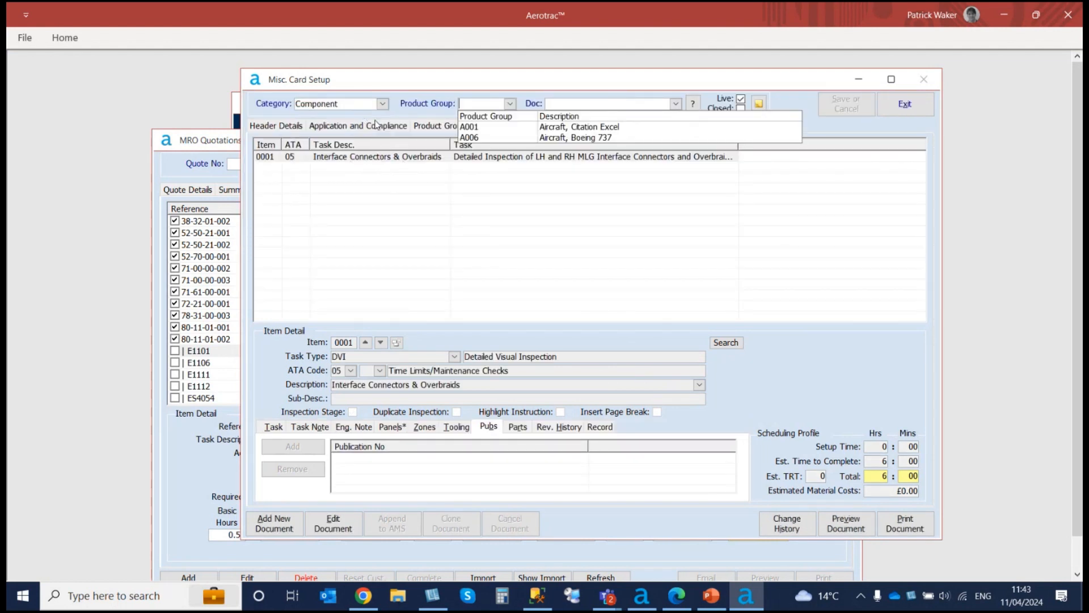
pyautogui.click(509, 129)
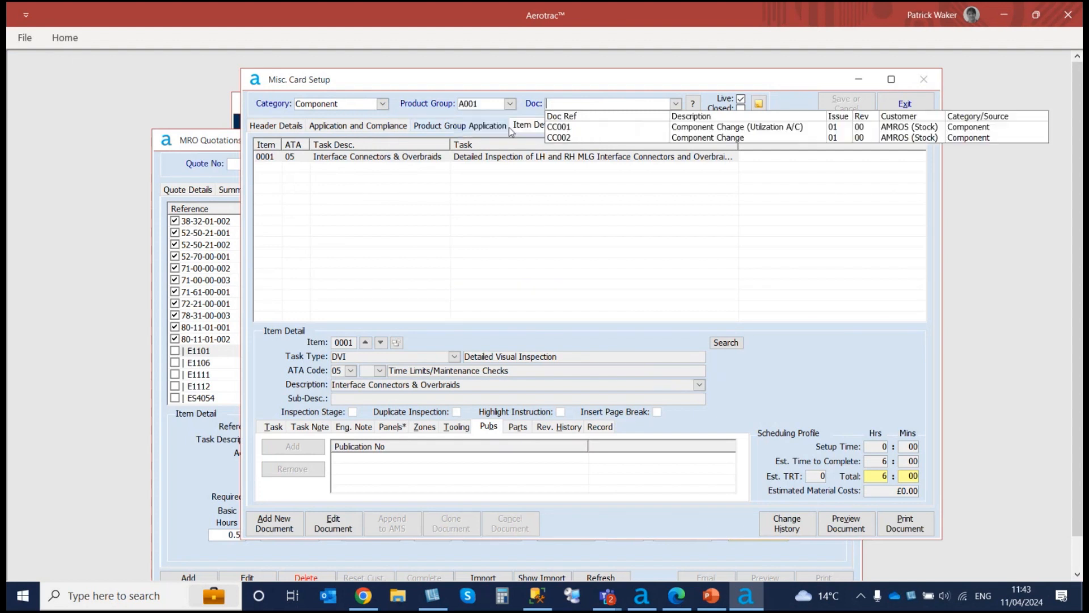
pyautogui.click(556, 138)
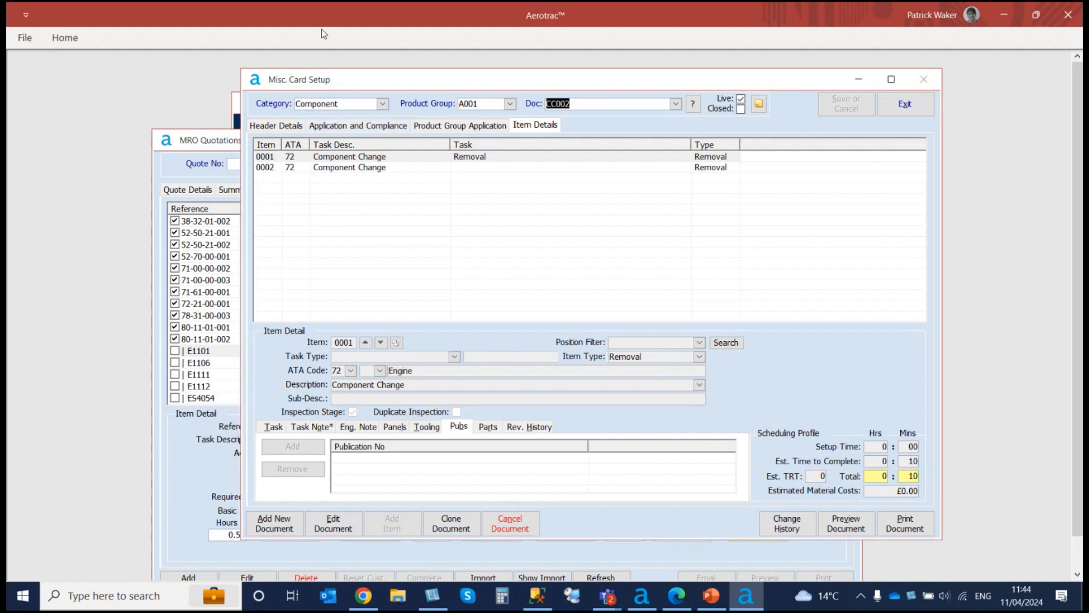
# Step: Review the Unscheduled category's product groups and the Supplementary Card "Seat Removal & Refit" for group A011, and exit card setup
pyautogui.click(383, 103)
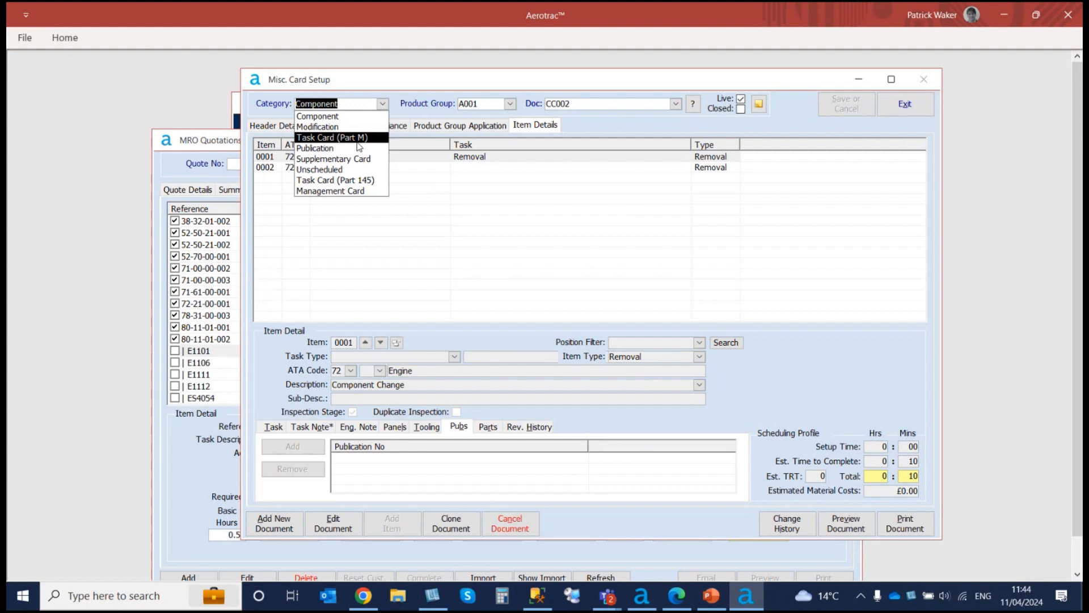
pyautogui.click(345, 169)
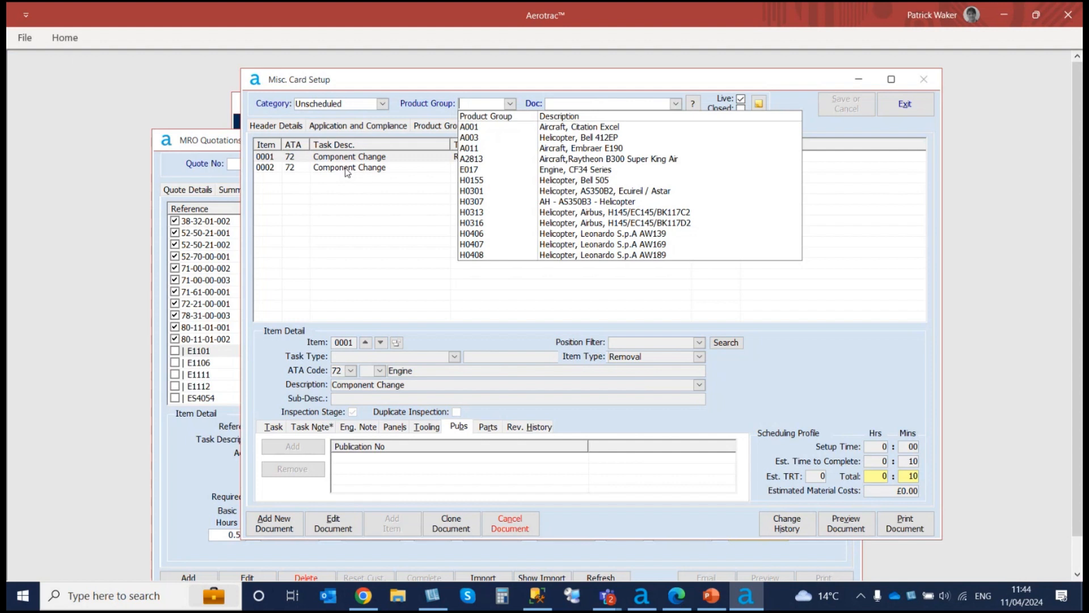
pyautogui.click(342, 176)
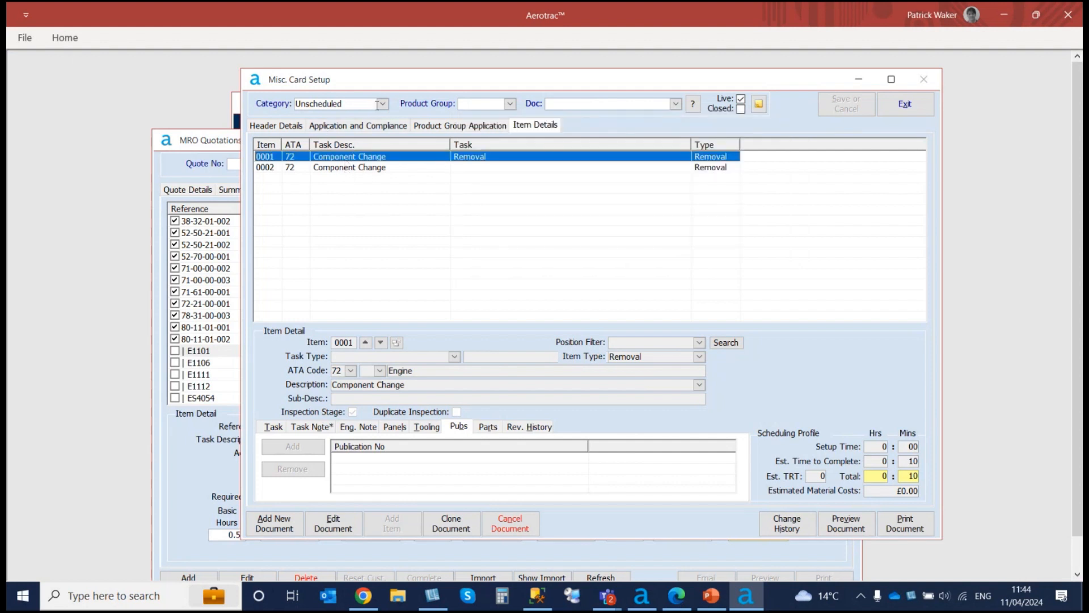
pyautogui.click(382, 104)
pyautogui.click(366, 162)
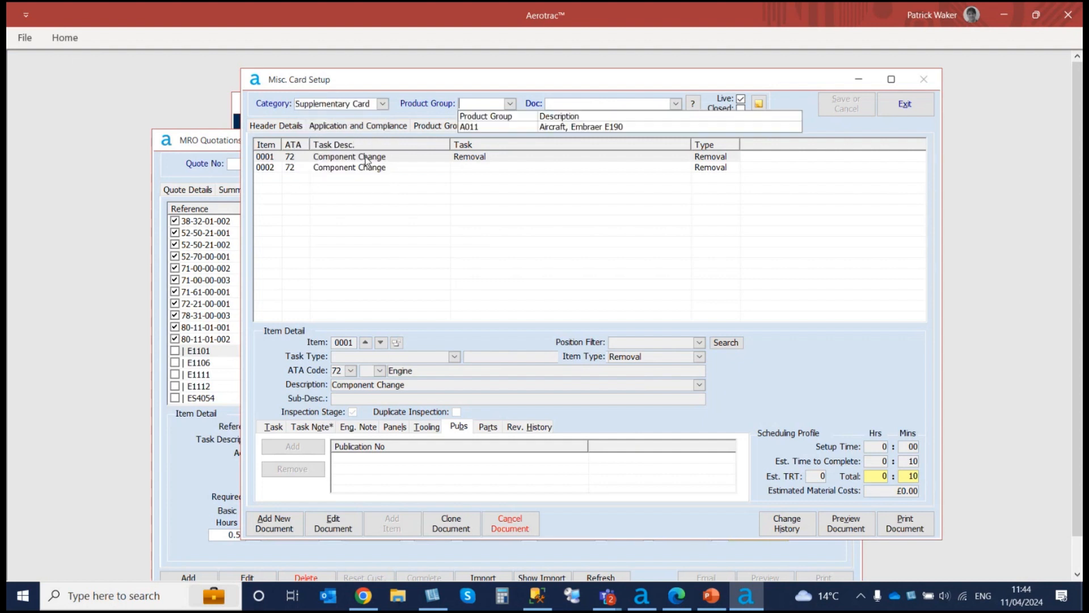
pyautogui.click(468, 128)
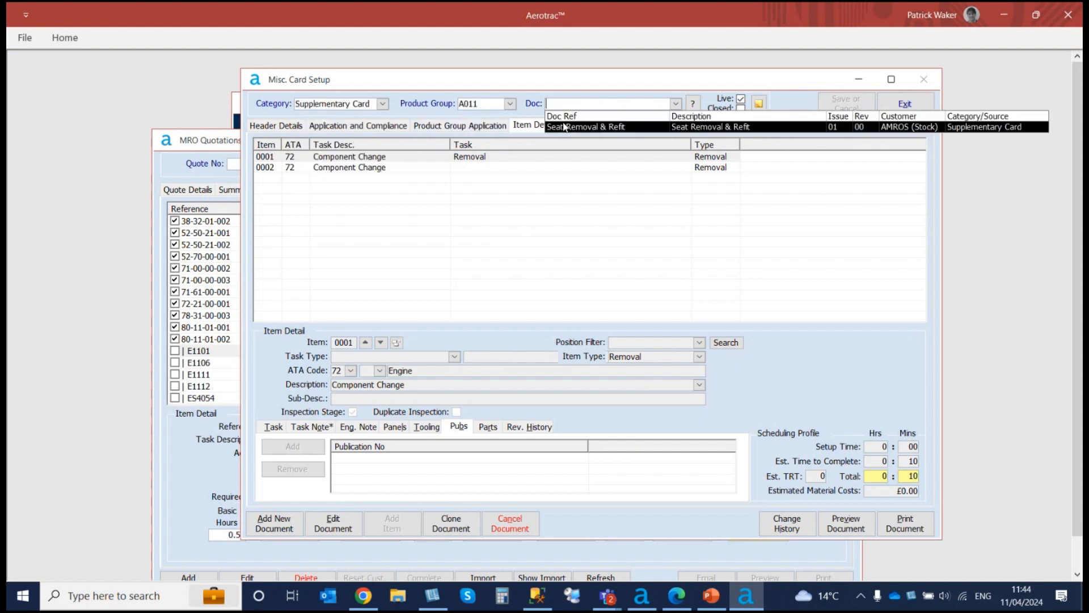
pyautogui.click(565, 127)
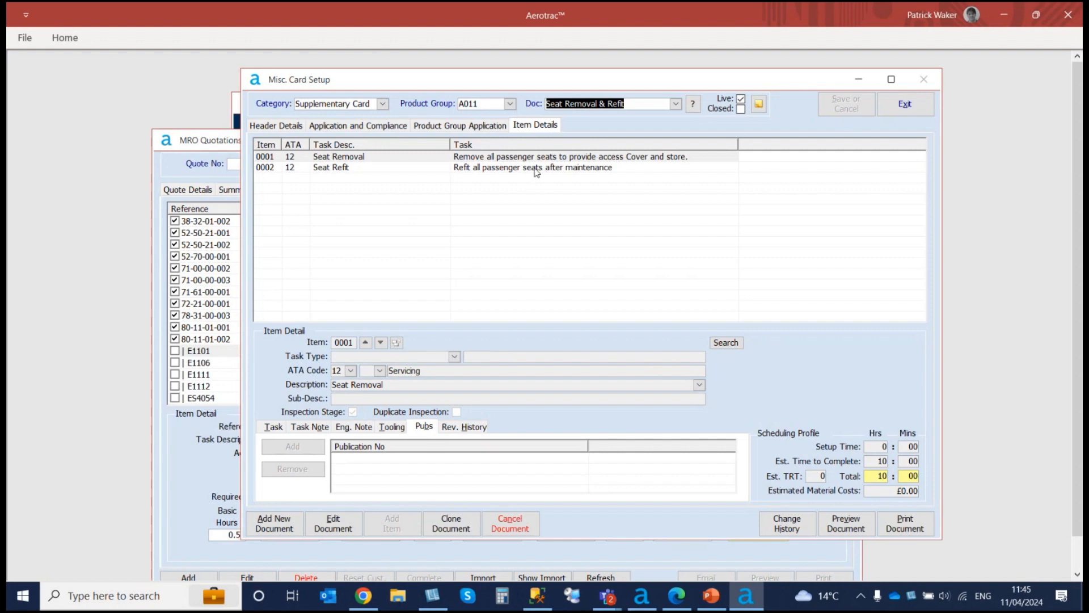
pyautogui.click(904, 106)
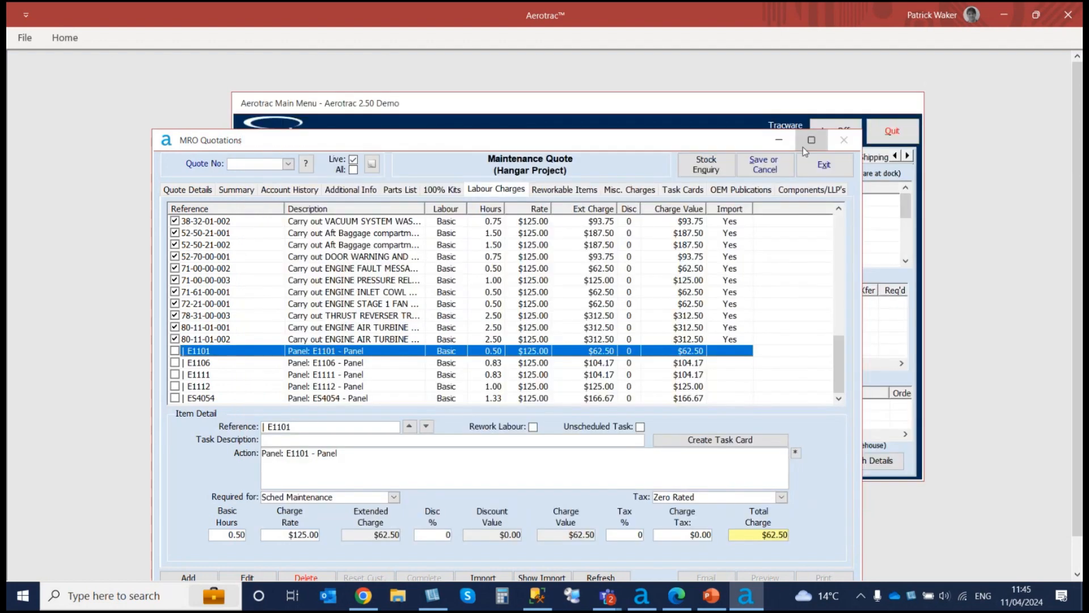
# Step: Delete the five panel labour charges E1101, E1106, E1111, E1112 and ES4054 from the maintenance quote and save it
pyautogui.moveTo(682, 141); pyautogui.dragTo(771, 69)
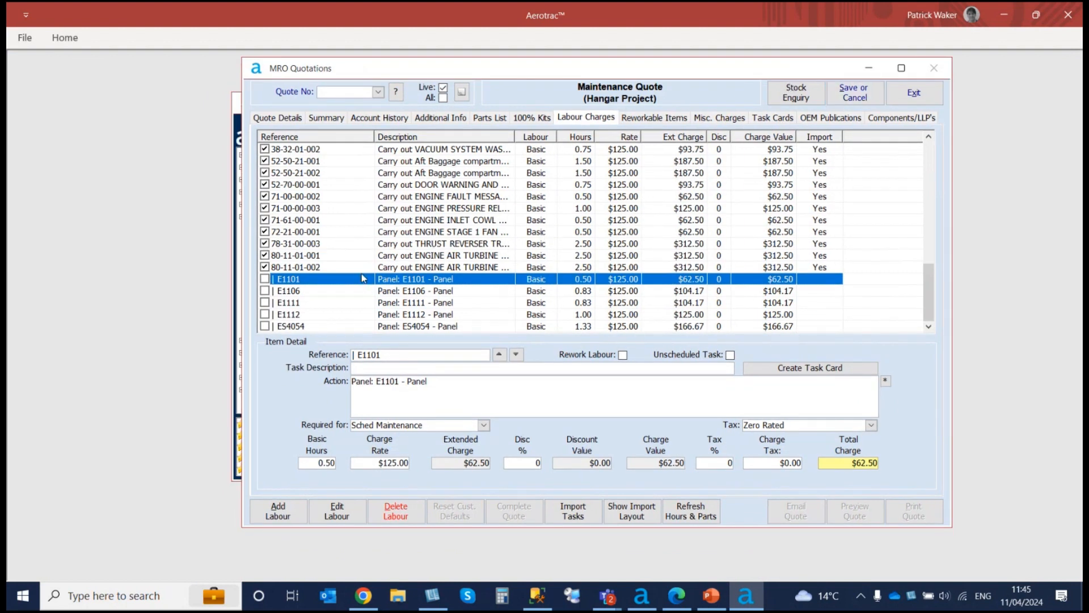
pyautogui.hotkey('shift', 'Down')
pyautogui.hotkey('shift', 'Down')
pyautogui.hotkey('shift', 'Down')
pyautogui.hotkey('shift', 'Down')
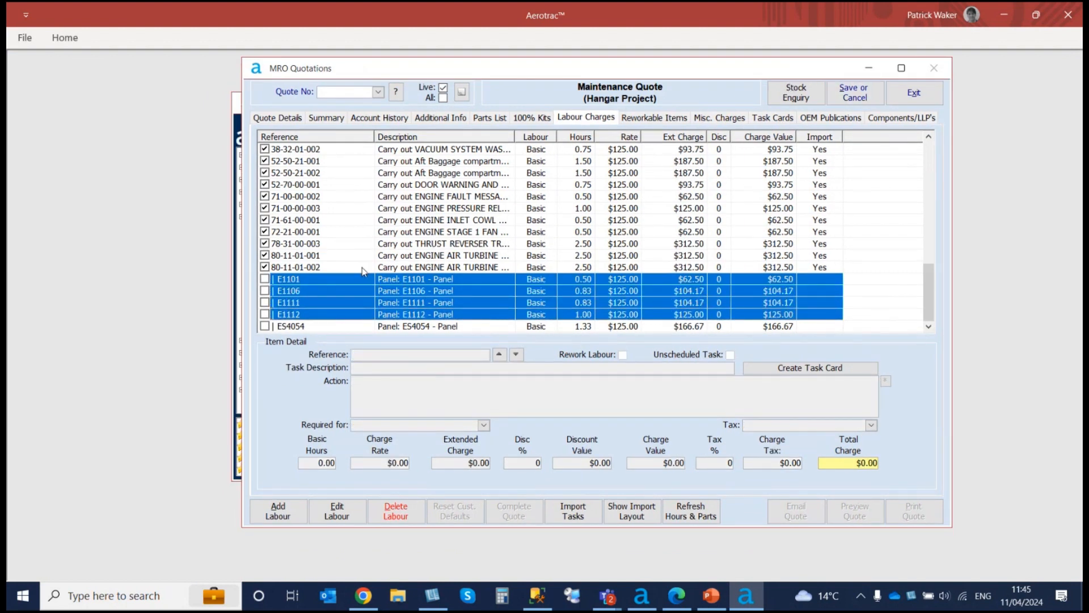
pyautogui.click(412, 521)
pyautogui.click(556, 356)
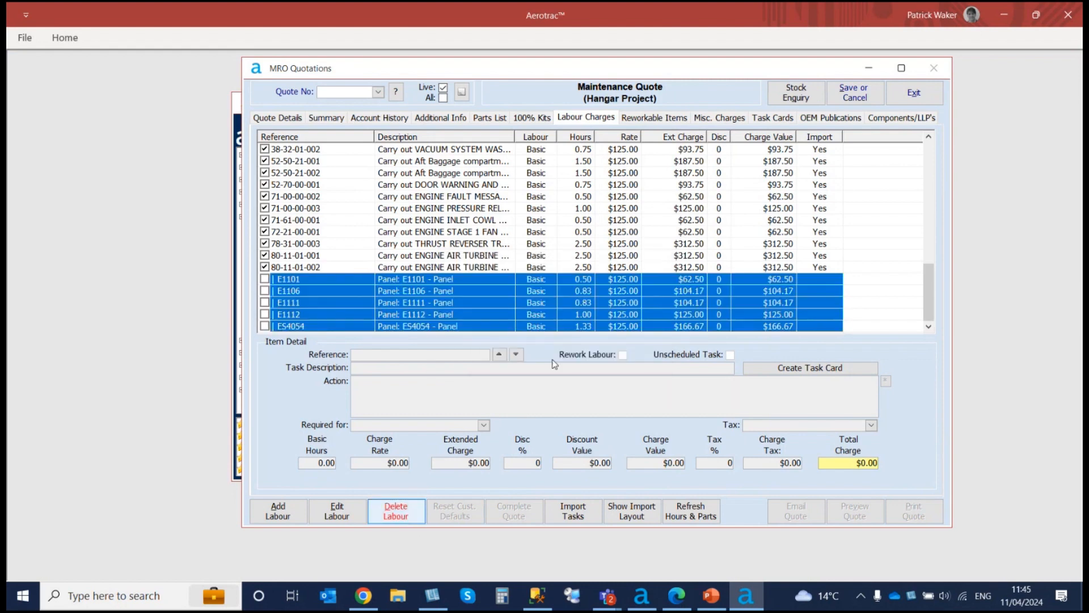
pyautogui.click(847, 92)
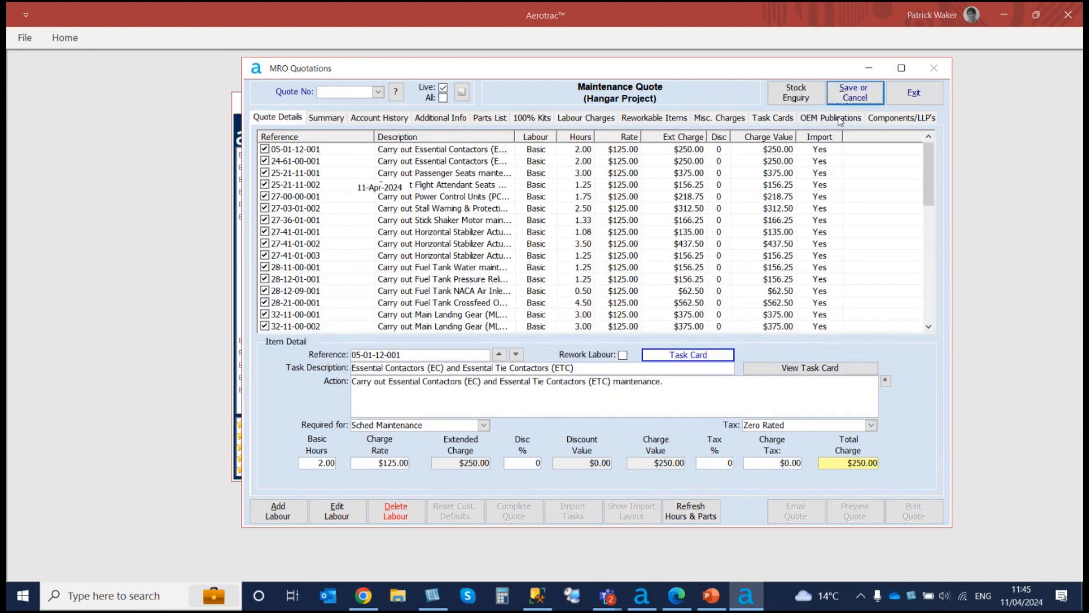
pyautogui.click(489, 355)
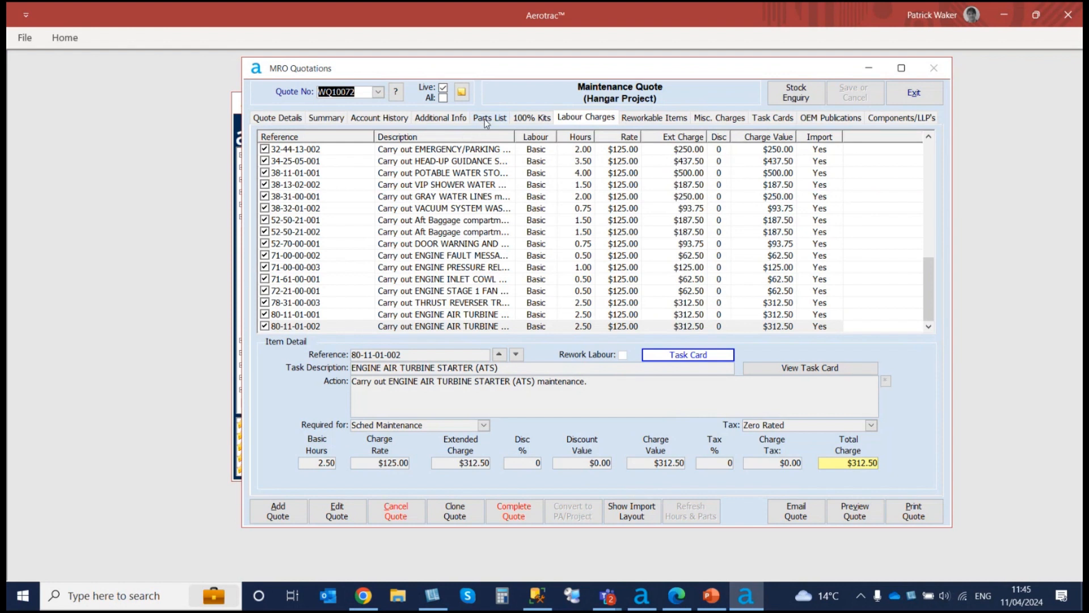
# Step: Add component 3013411 with serial number 6T666 to the quote's Components/LLP's and mark it as Replace Part
pyautogui.click(485, 119)
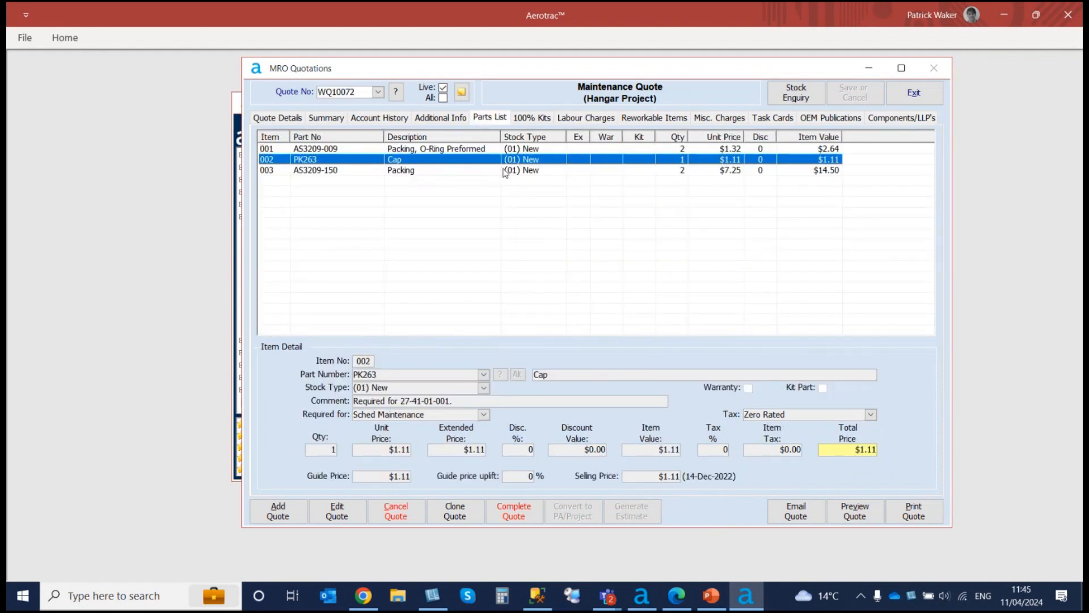
pyautogui.click(880, 118)
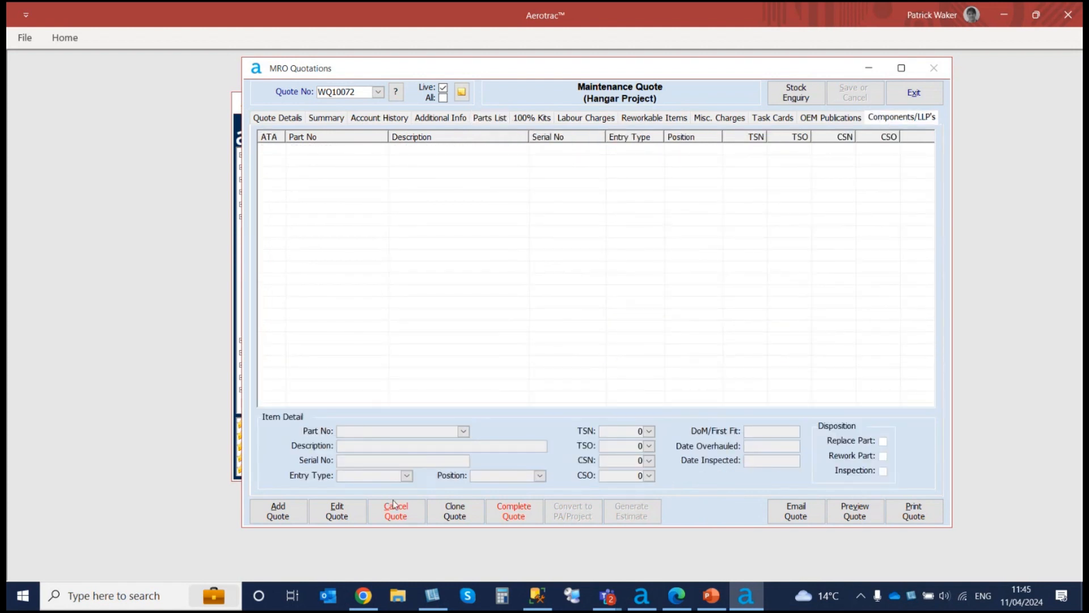
pyautogui.click(337, 513)
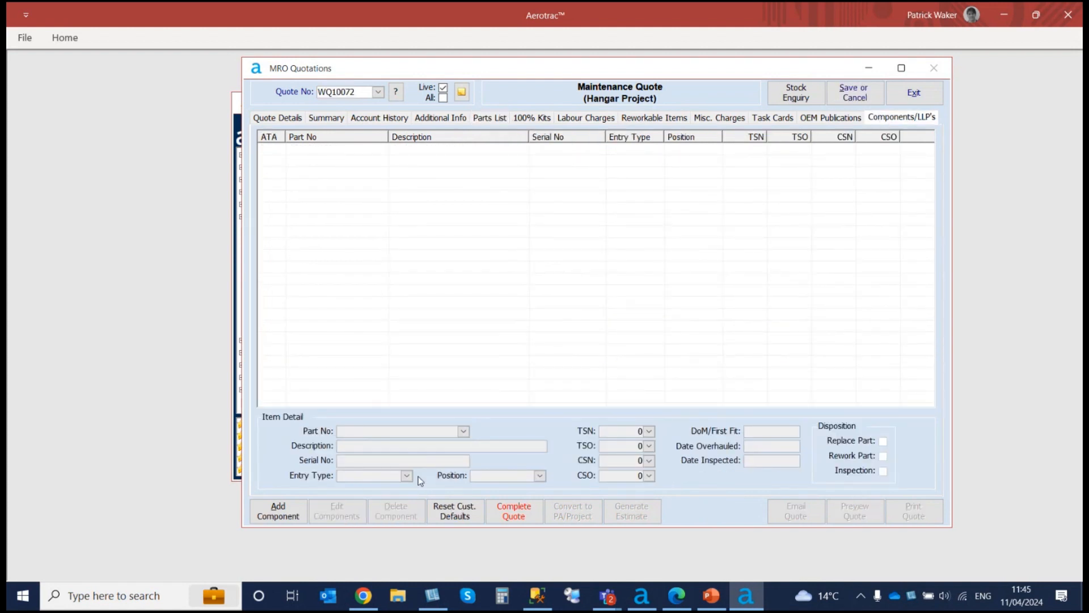
pyautogui.click(285, 515)
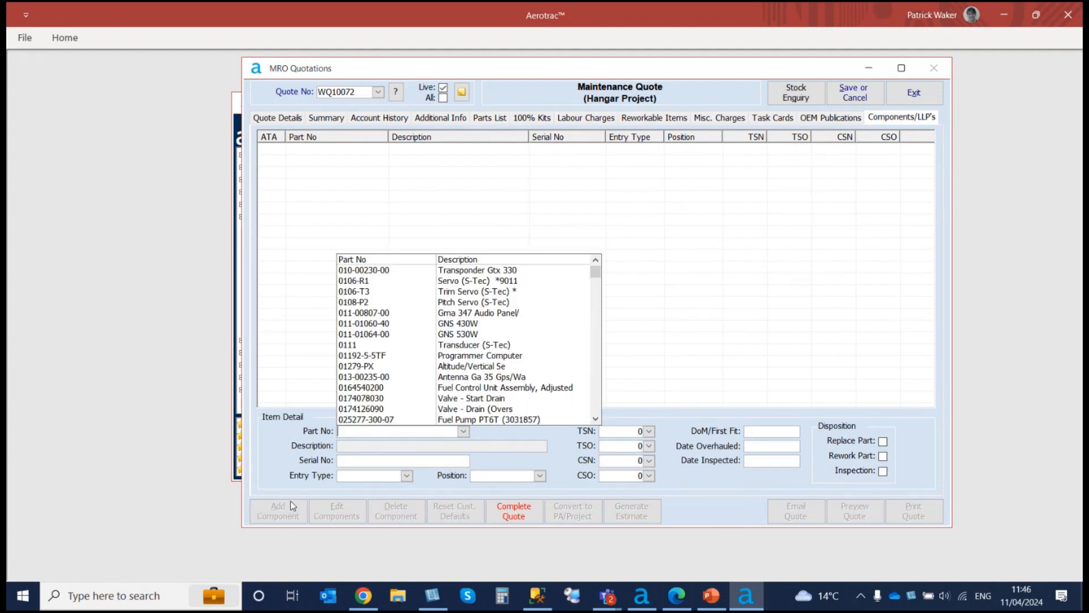
pyautogui.write('3013411')
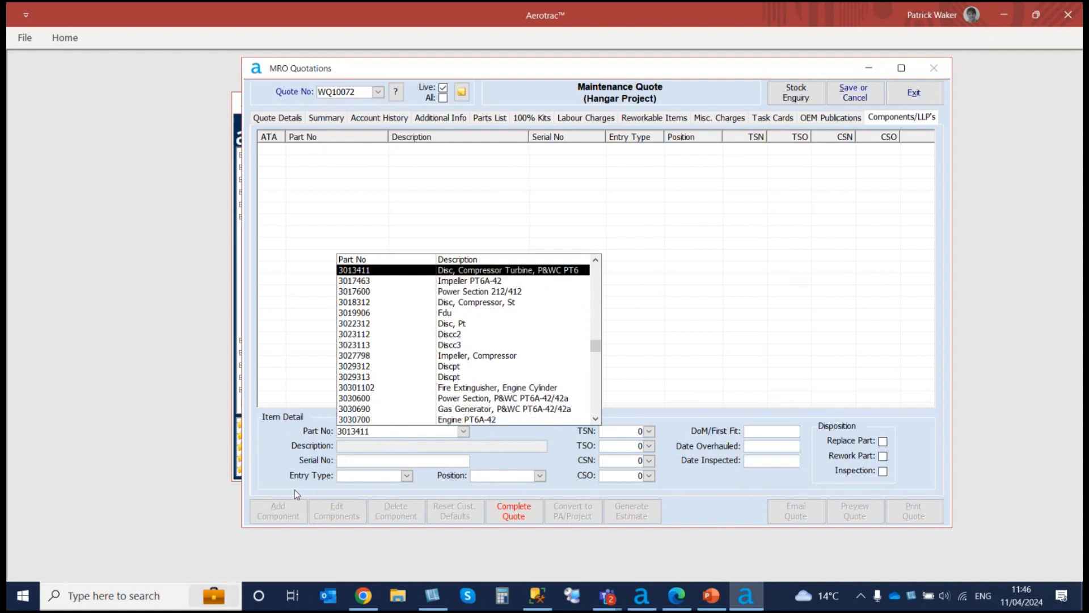
pyautogui.press('Tab')
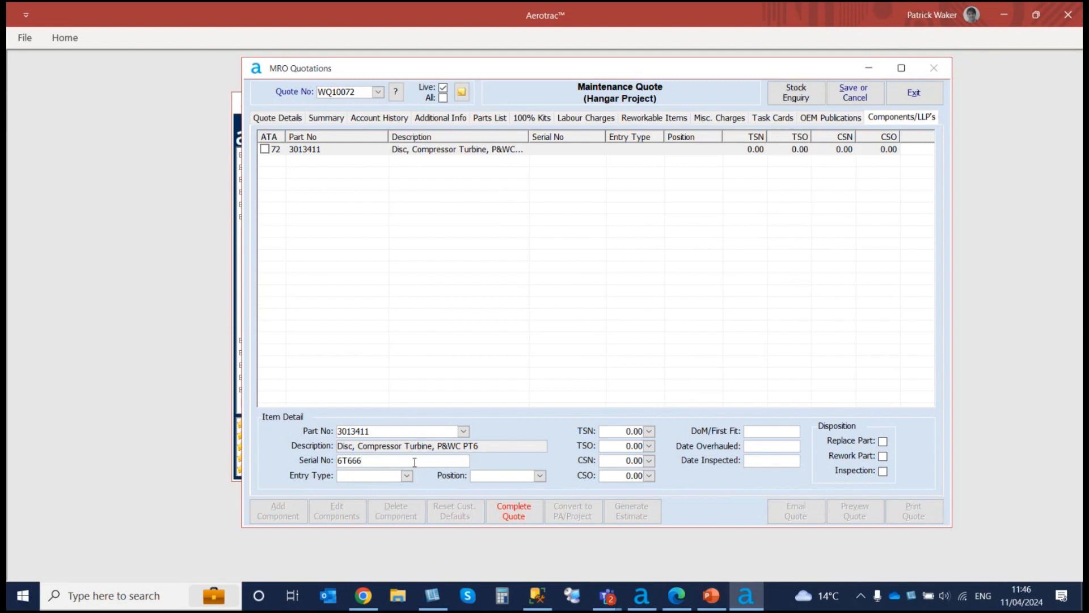
pyautogui.click(617, 431)
pyautogui.click(883, 441)
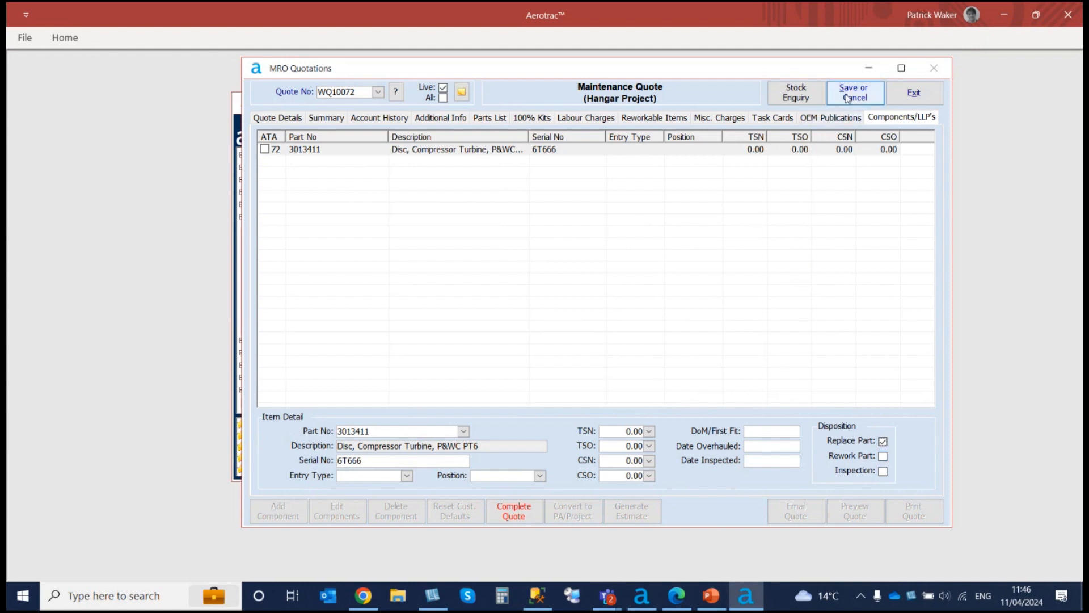
# Step: Set component 3013411's entry type to Engine # 1 and its position to Engine #1, and save the quote
pyautogui.click(492, 119)
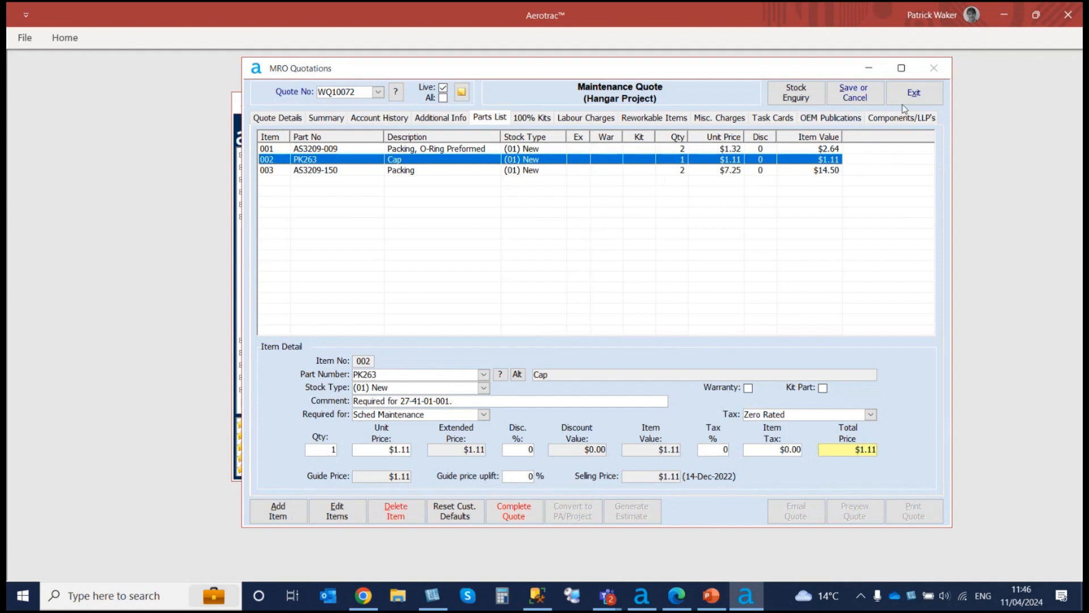
pyautogui.click(878, 119)
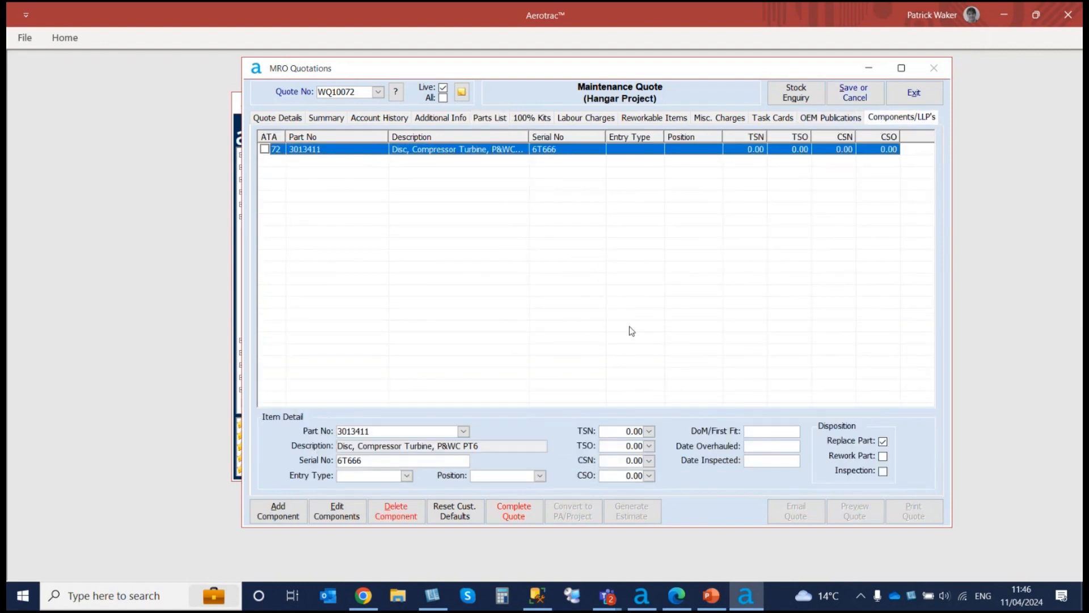
pyautogui.click(407, 476)
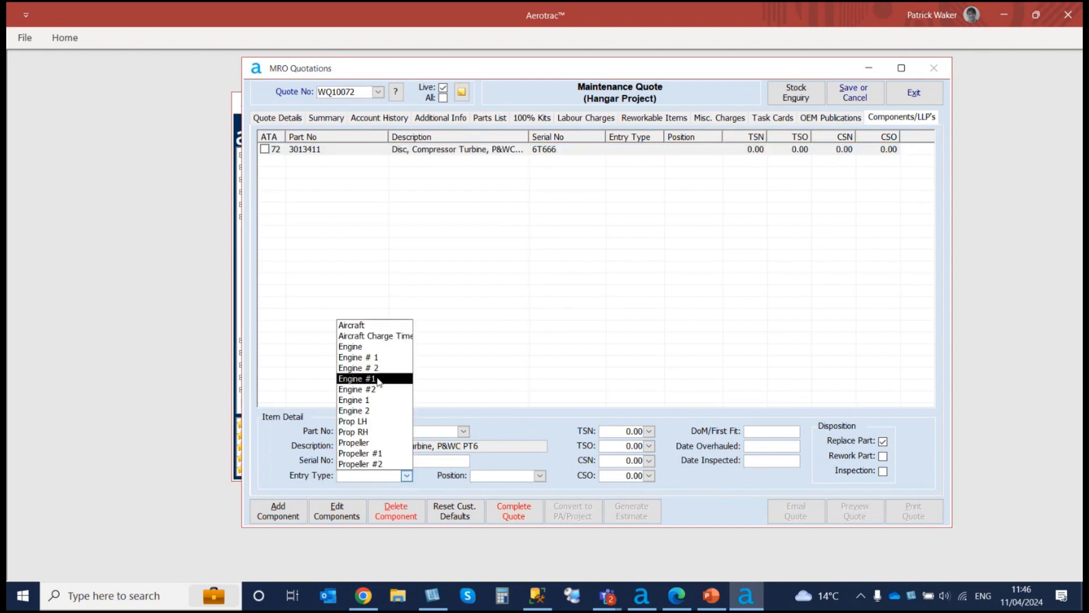
pyautogui.click(375, 357)
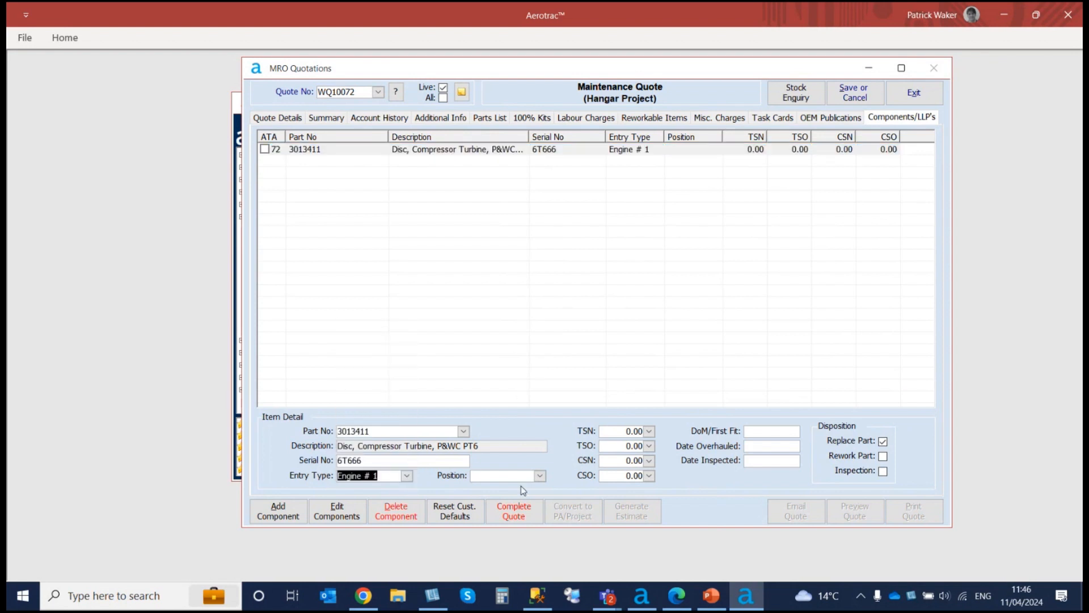
pyautogui.click(540, 476)
pyautogui.click(510, 464)
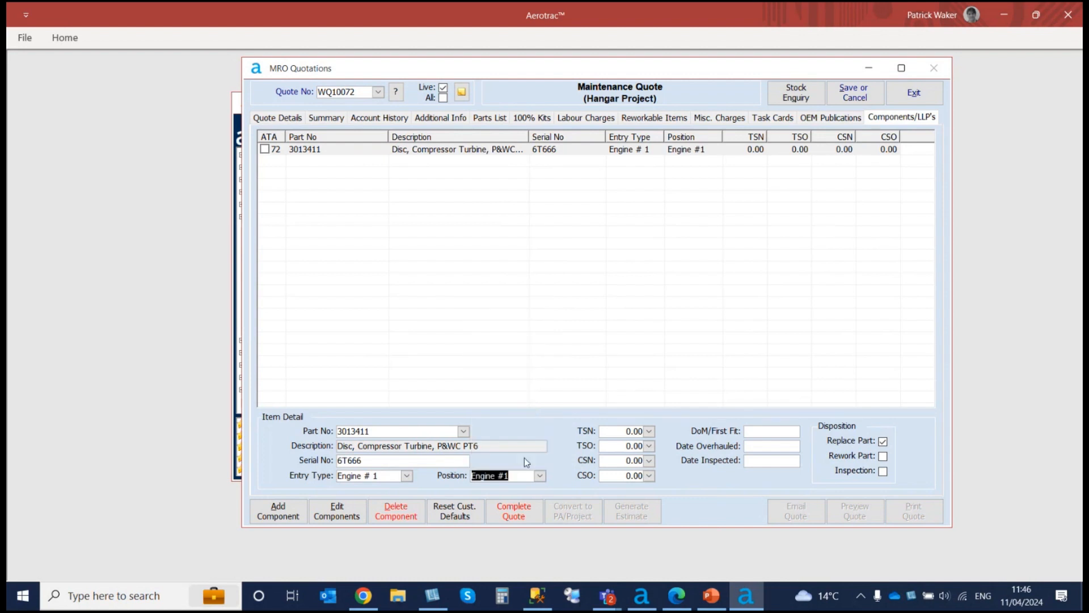
pyautogui.click(855, 94)
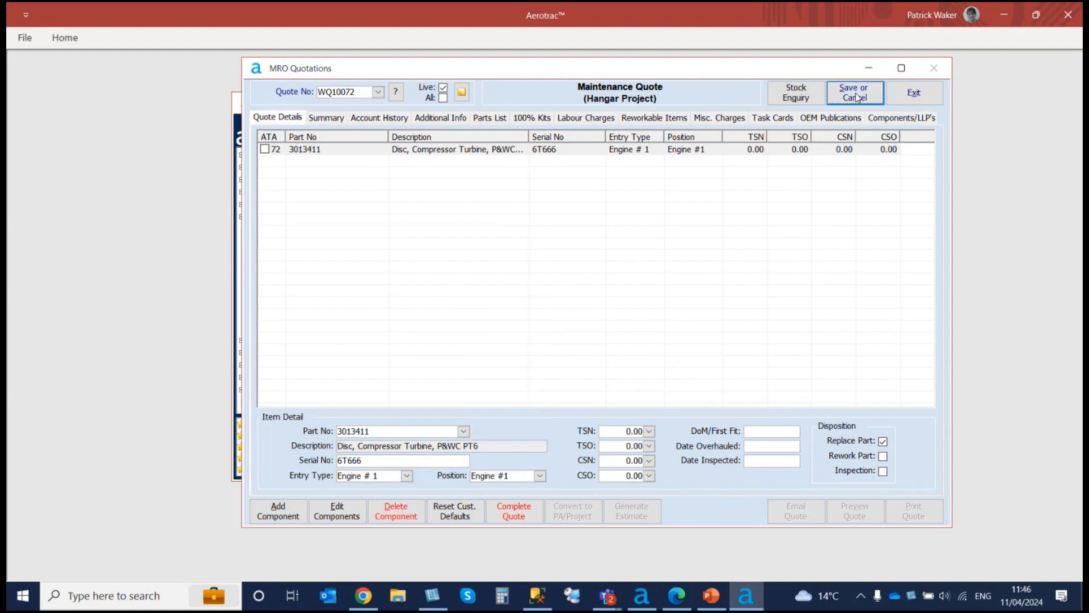
pyautogui.click(492, 356)
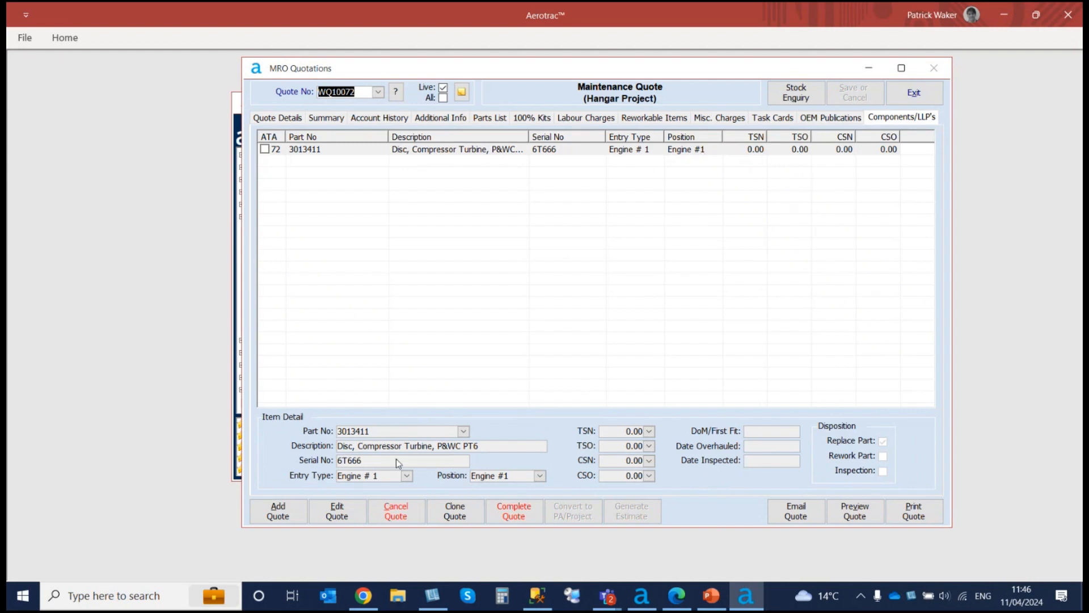
# Step: Tick component 3013411 for inclusion in the quote, save the changes, and check the quote's parts list
pyautogui.click(338, 512)
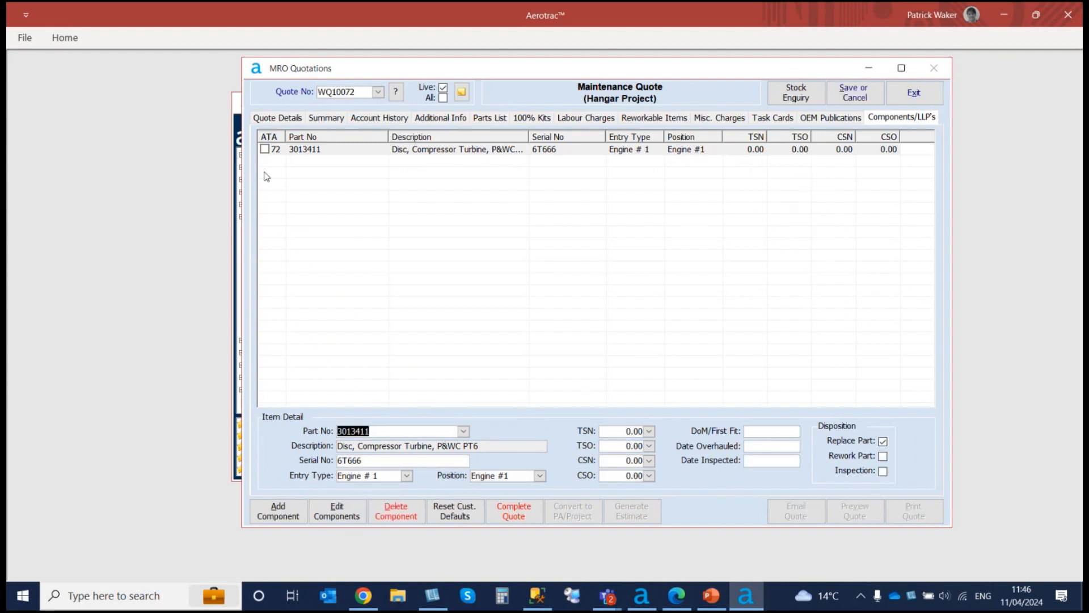
pyautogui.click(265, 149)
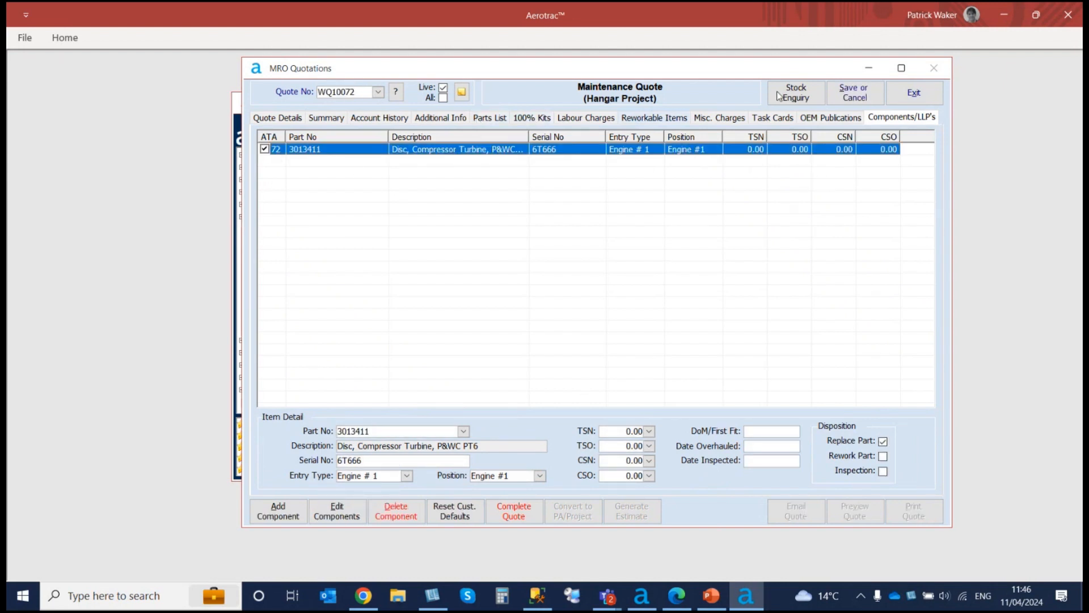
pyautogui.click(850, 95)
pyautogui.click(486, 356)
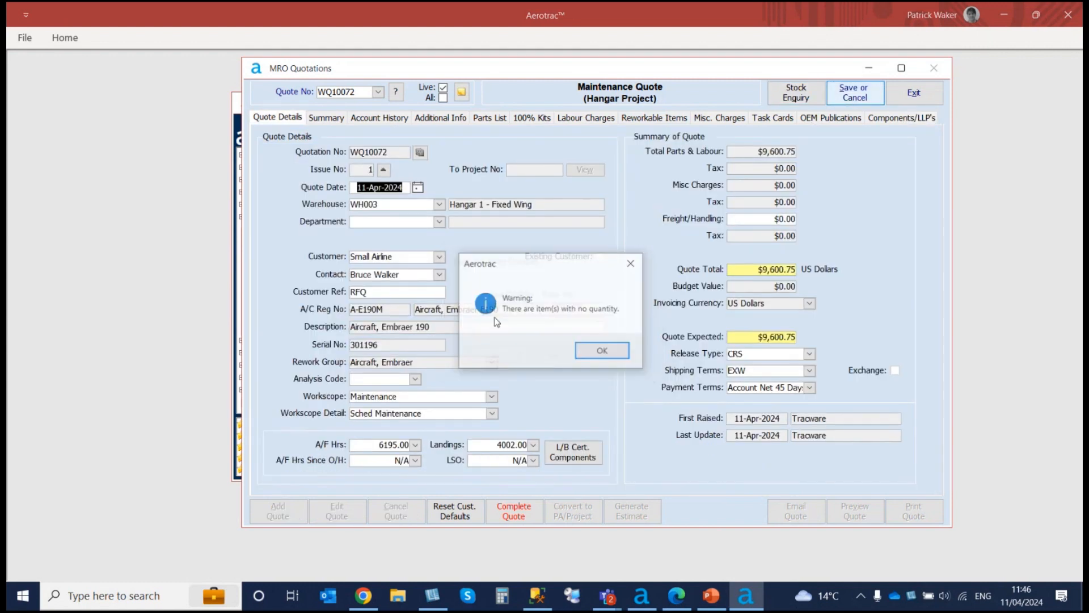
pyautogui.click(599, 351)
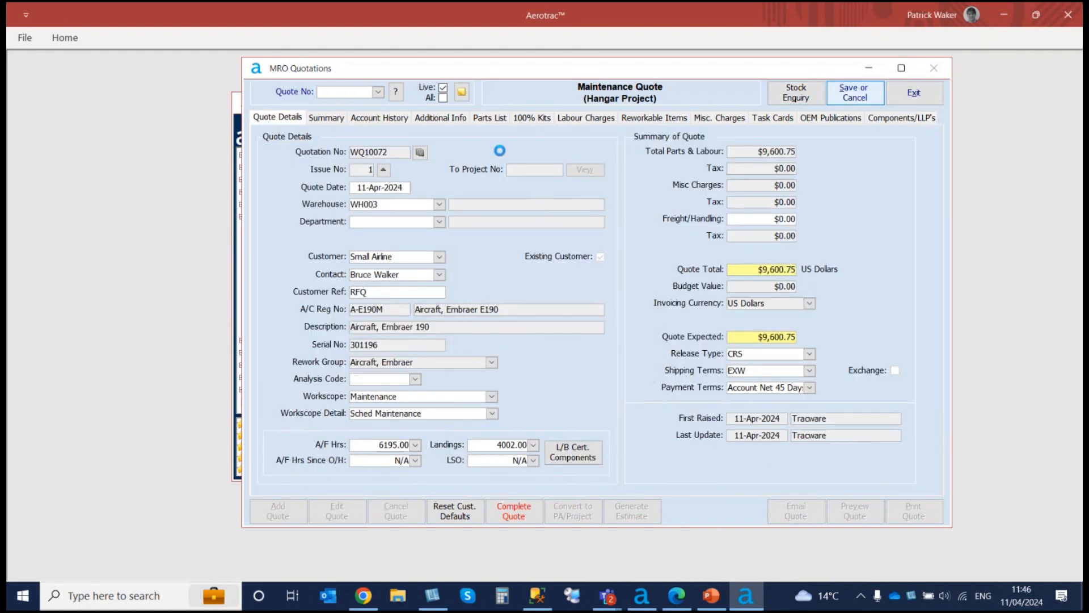
pyautogui.click(484, 119)
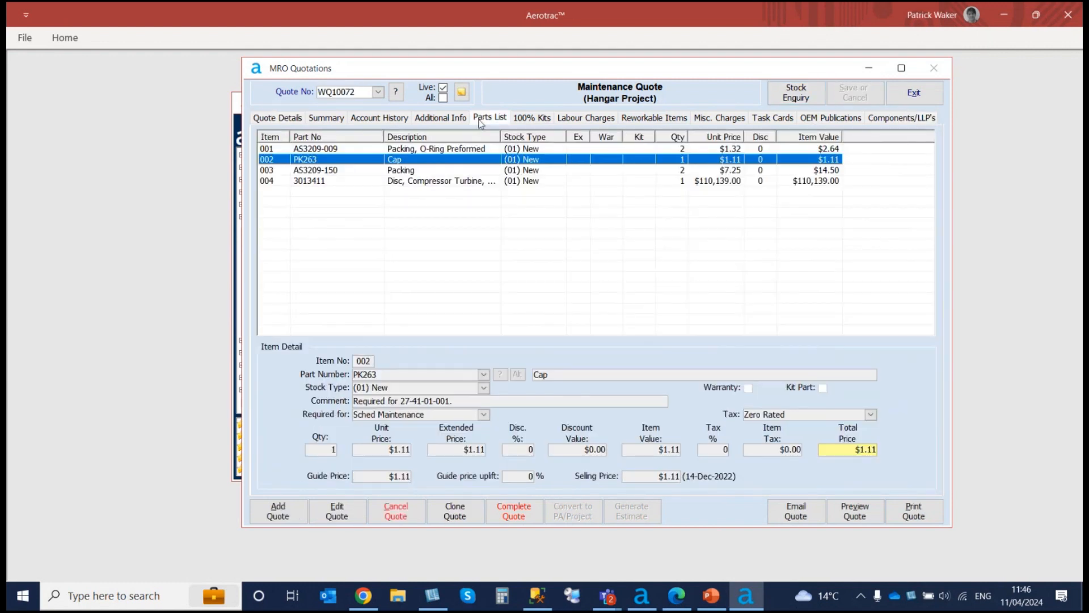
# Step: Check part 3013411 in the parts list and complete maintenance quote WQ10072
pyautogui.click(441, 182)
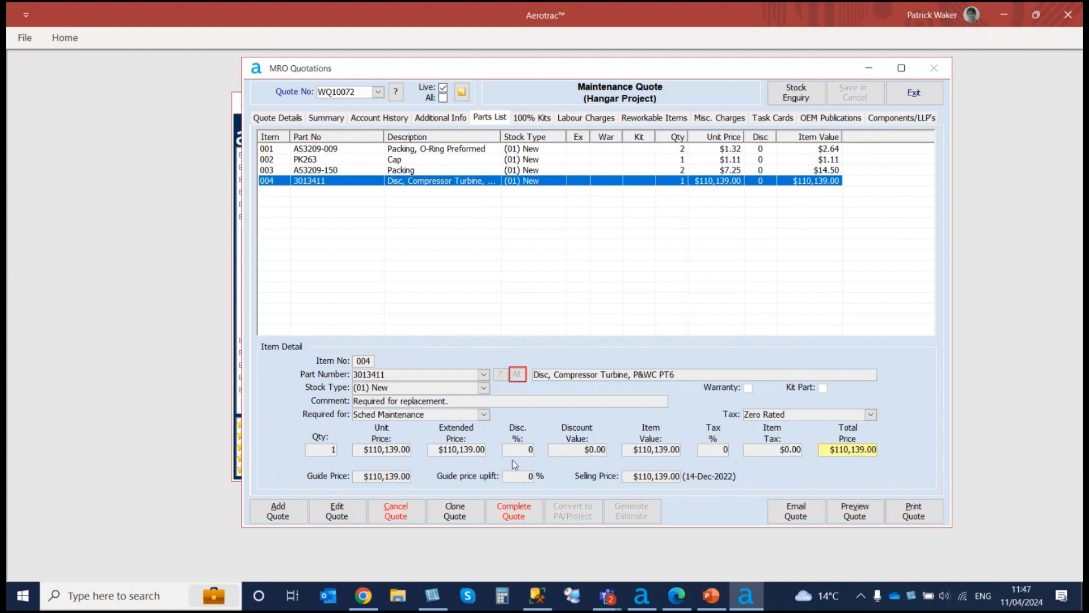
pyautogui.click(513, 511)
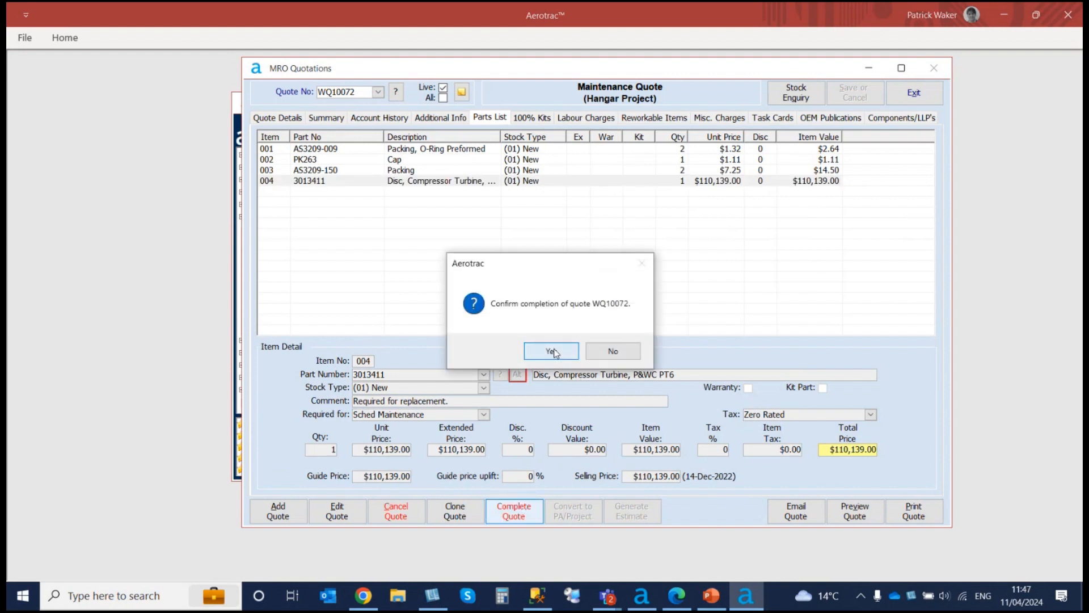
pyautogui.click(555, 351)
# Step: Convert the completed quote WQ10072 to a project
pyautogui.click(572, 514)
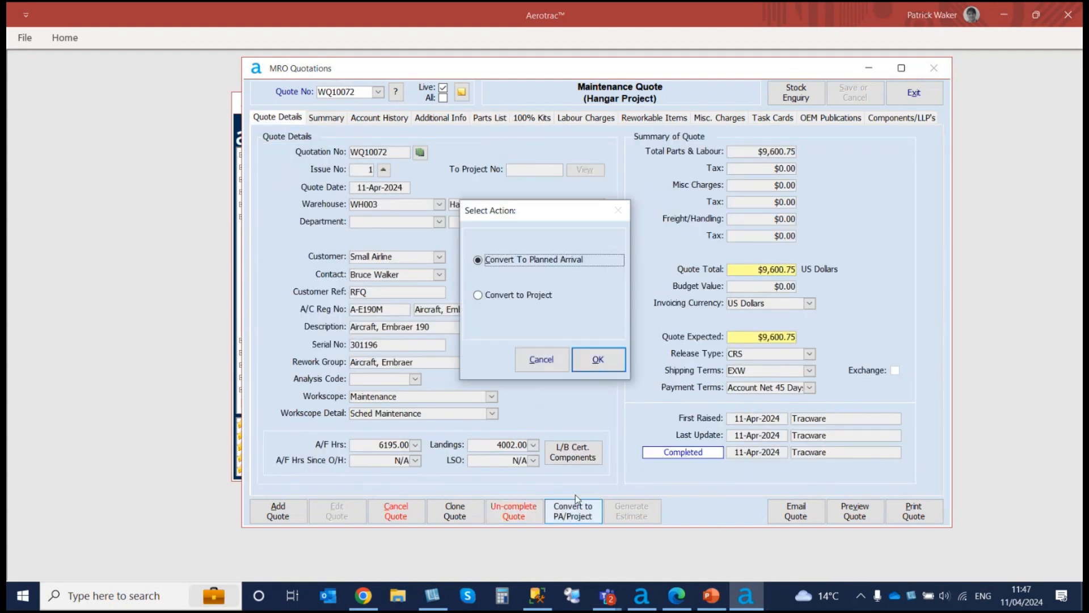
pyautogui.click(510, 294)
pyautogui.click(590, 359)
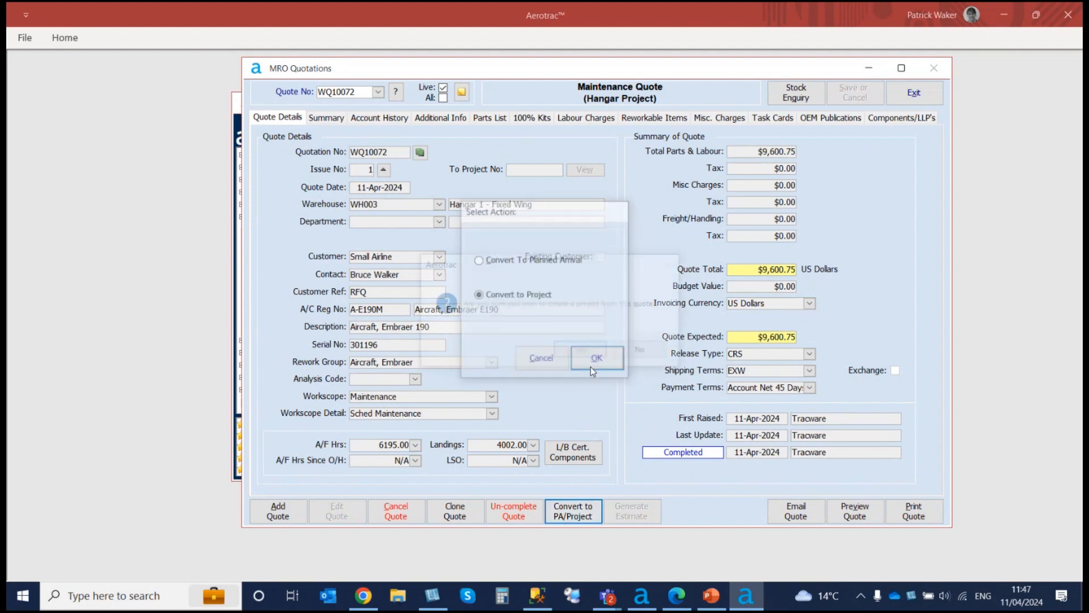
pyautogui.click(588, 350)
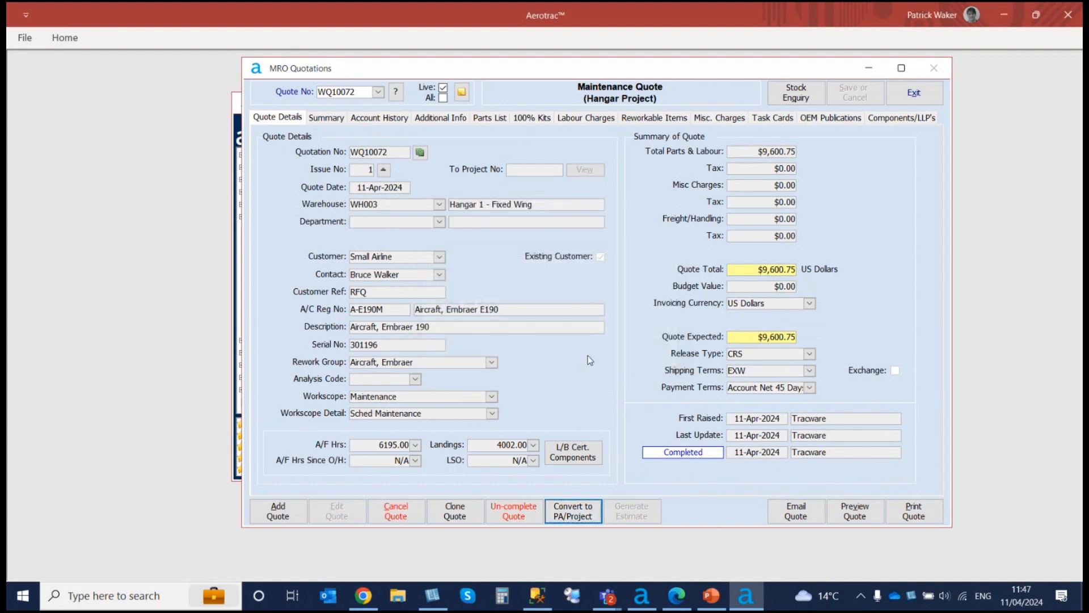
pyautogui.click(577, 356)
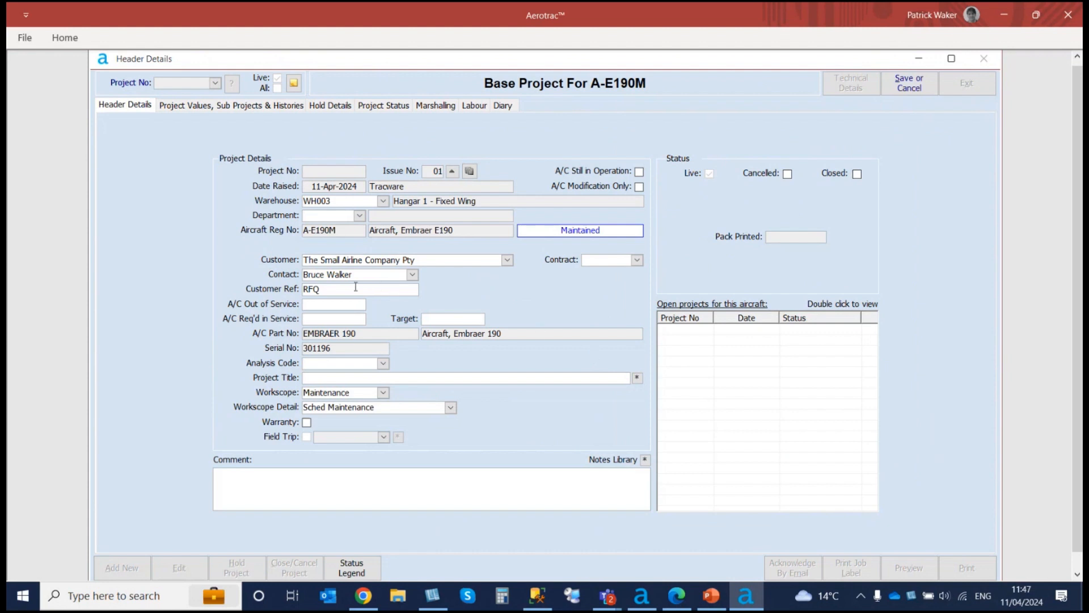
# Step: Set the new project's aircraft out-of-service date to 11-Apr-2024 and its required-in-service date to 30-Apr-2024
pyautogui.click(374, 305)
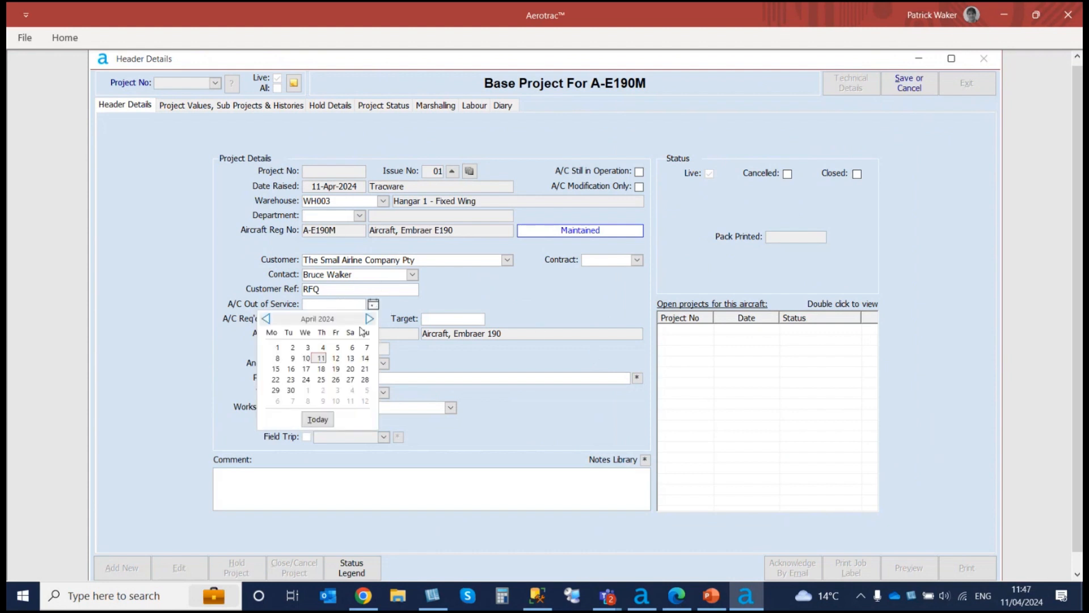
pyautogui.click(321, 358)
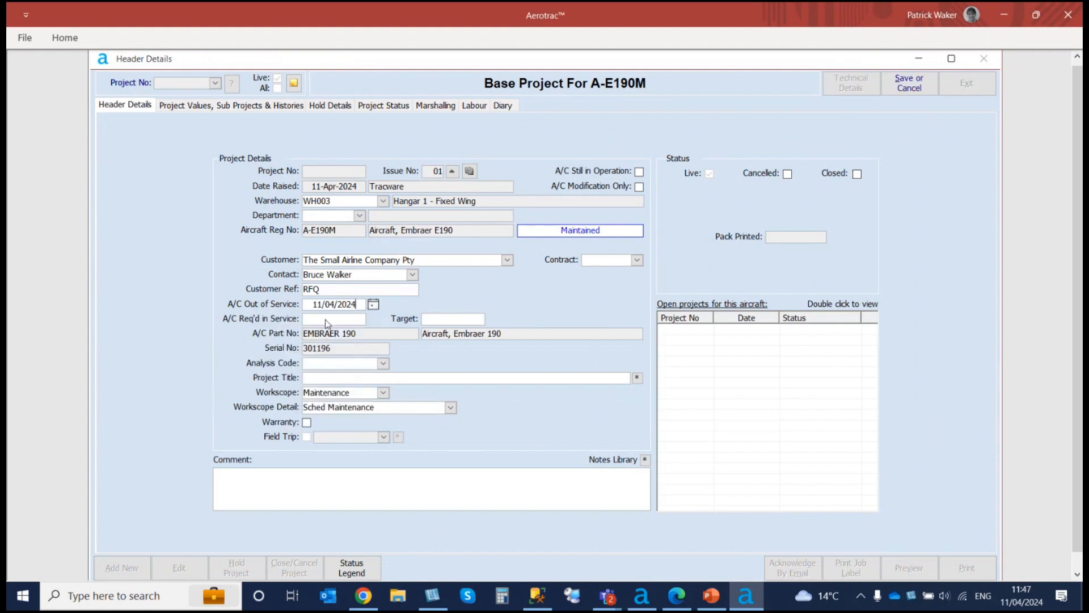
pyautogui.click(332, 322)
pyautogui.click(373, 319)
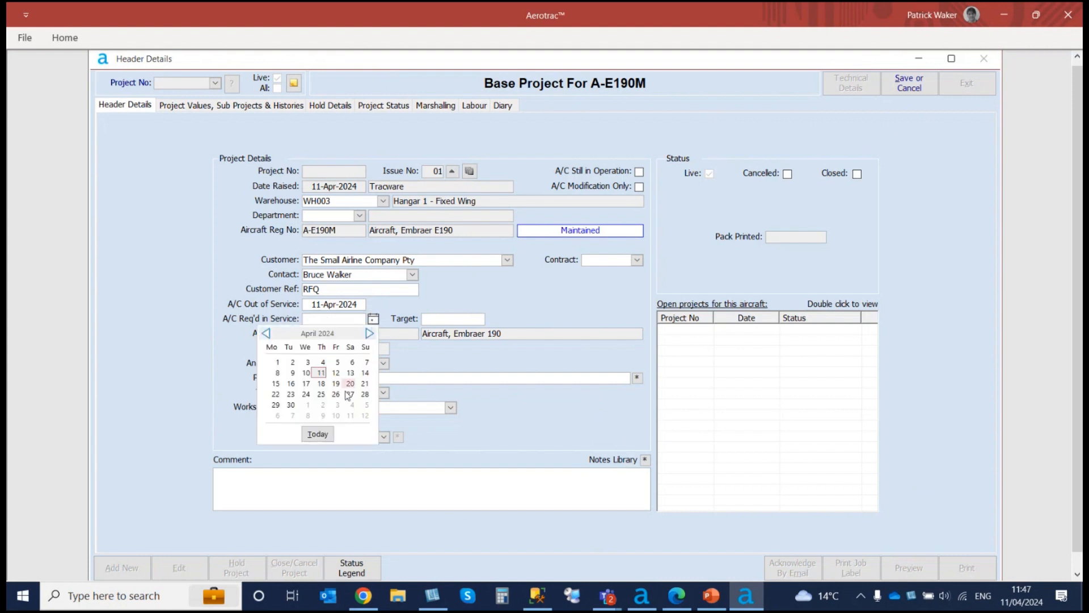
pyautogui.click(293, 407)
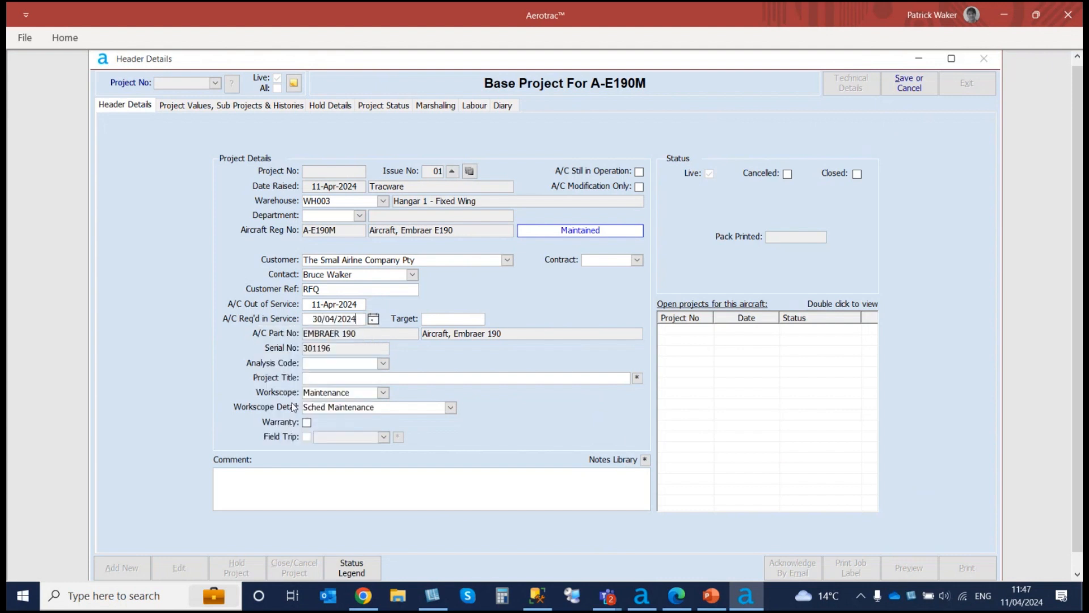
# Step: Title the project "Phase 1 insp" and save the new base project
pyautogui.click(348, 377)
pyautogui.press('Tab')
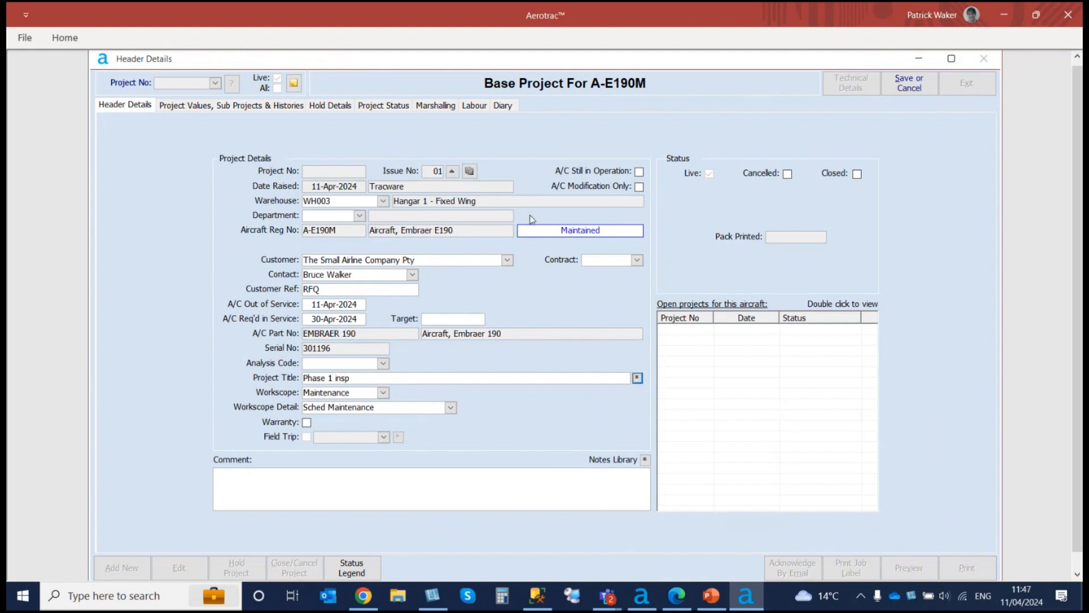
pyautogui.click(905, 85)
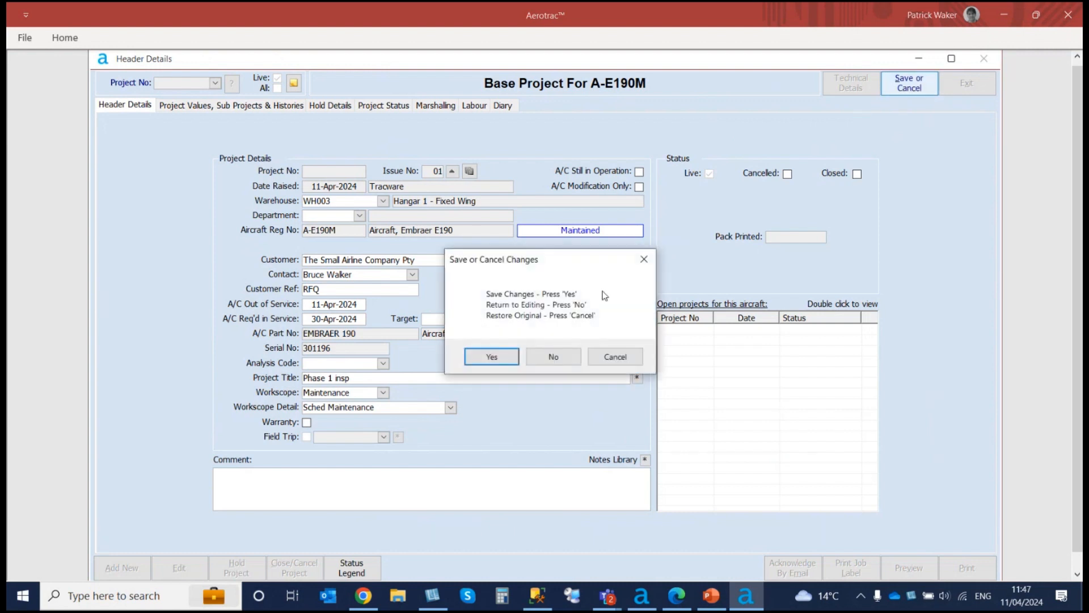
pyautogui.click(495, 354)
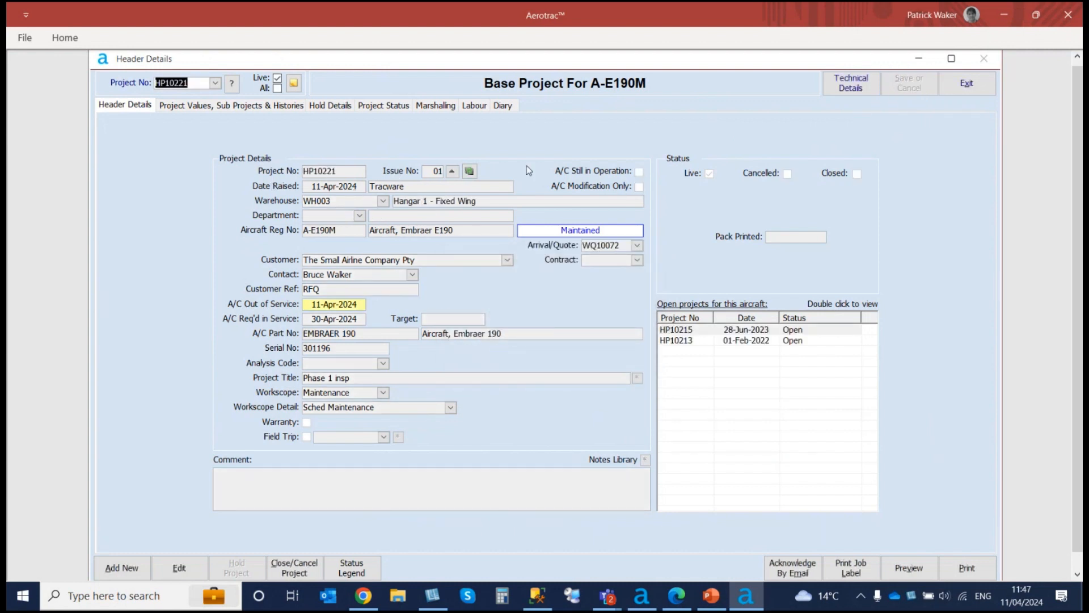
# Step: Open the project's technical details and set its Man. Control No to AMROS/AMS/E190/001
pyautogui.click(849, 86)
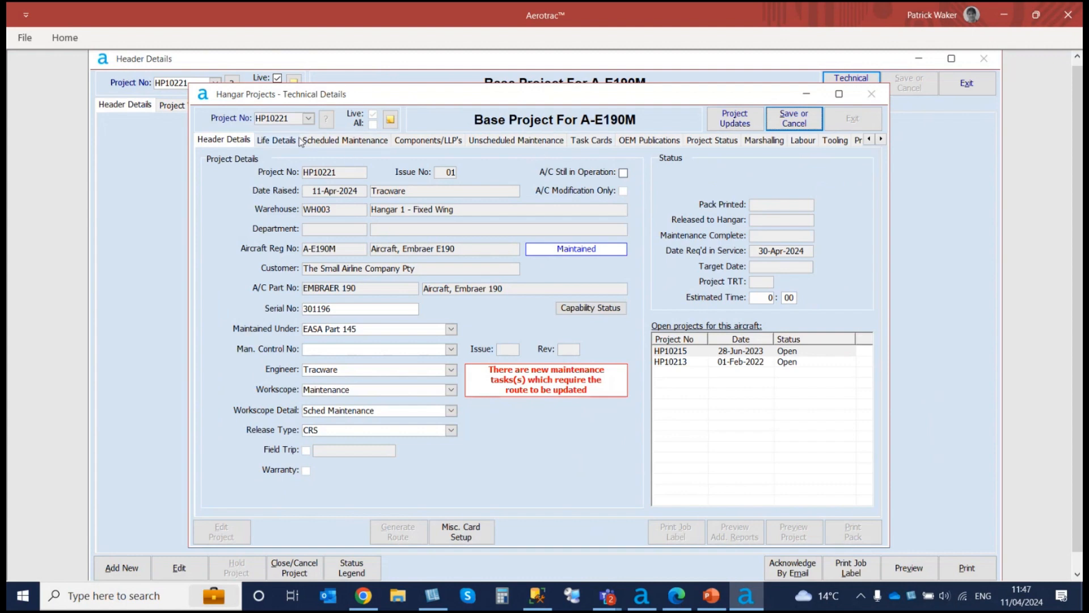
pyautogui.moveTo(371, 104); pyautogui.dragTo(367, 85)
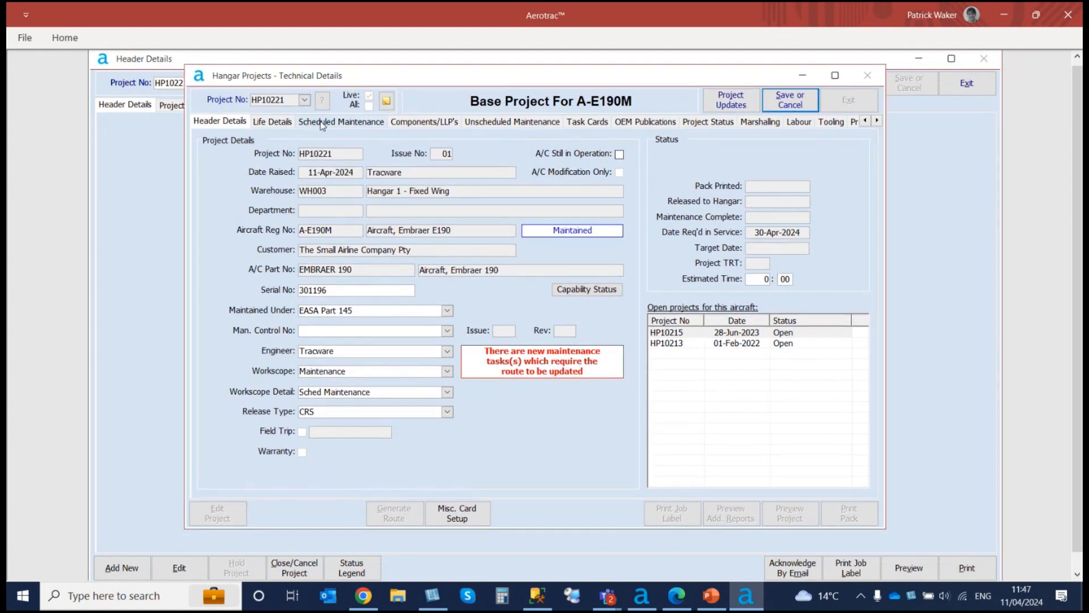
pyautogui.click(340, 120)
pyautogui.click(233, 123)
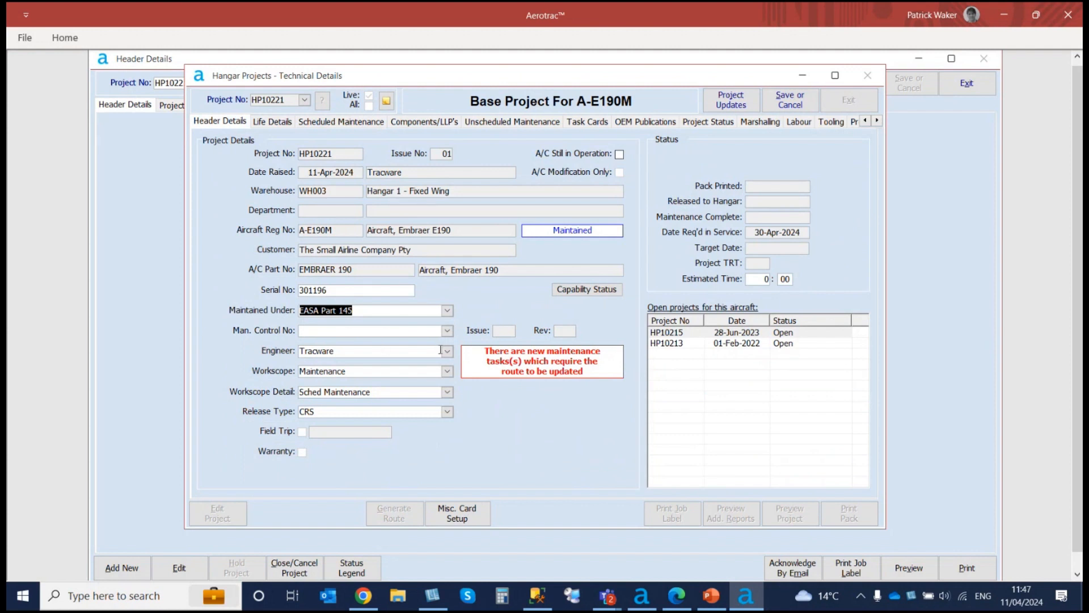
pyautogui.click(447, 330)
pyautogui.click(375, 356)
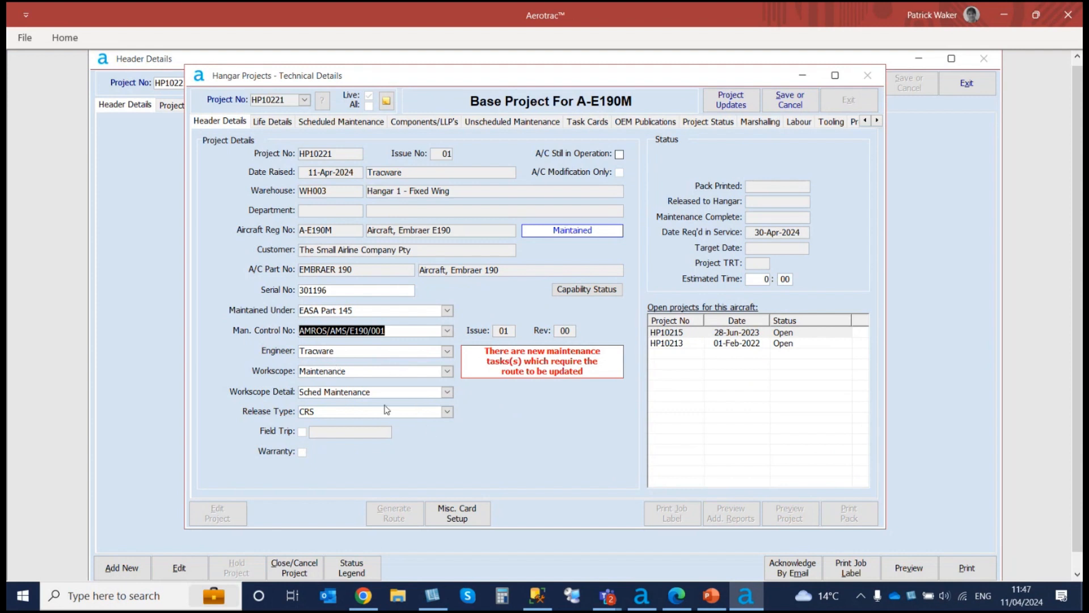
# Step: Assign the first listed individual as the project's engineer and save the technical details
pyautogui.click(445, 352)
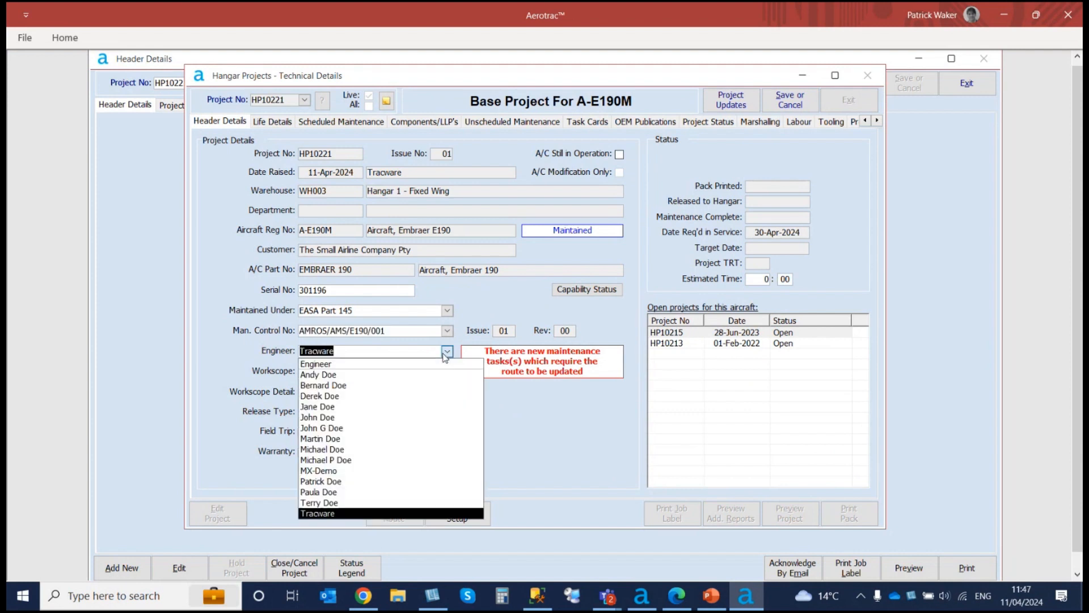
pyautogui.click(357, 375)
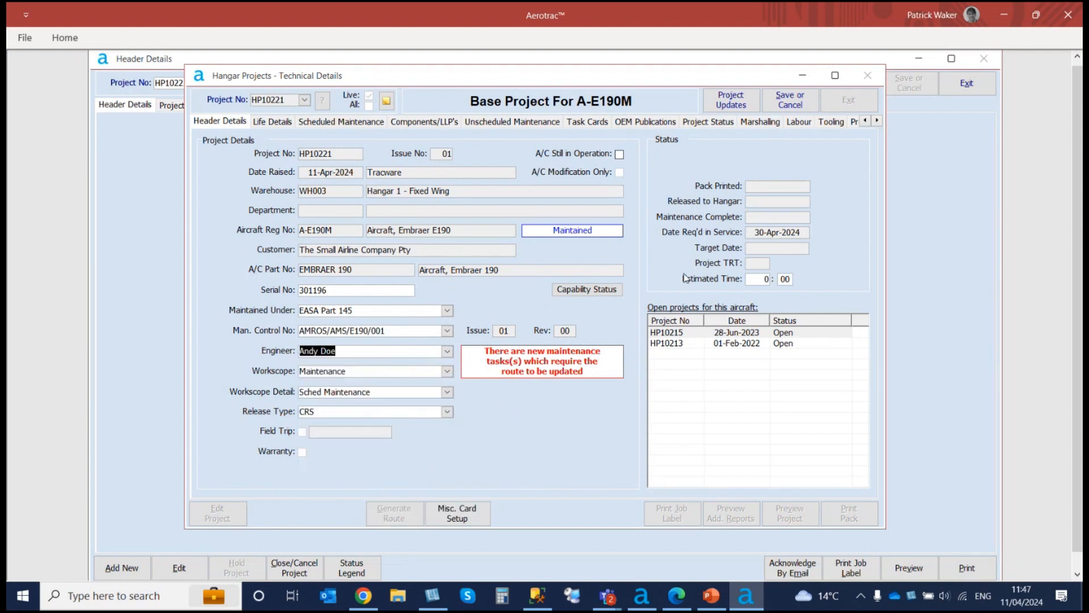
pyautogui.click(790, 102)
pyautogui.click(487, 356)
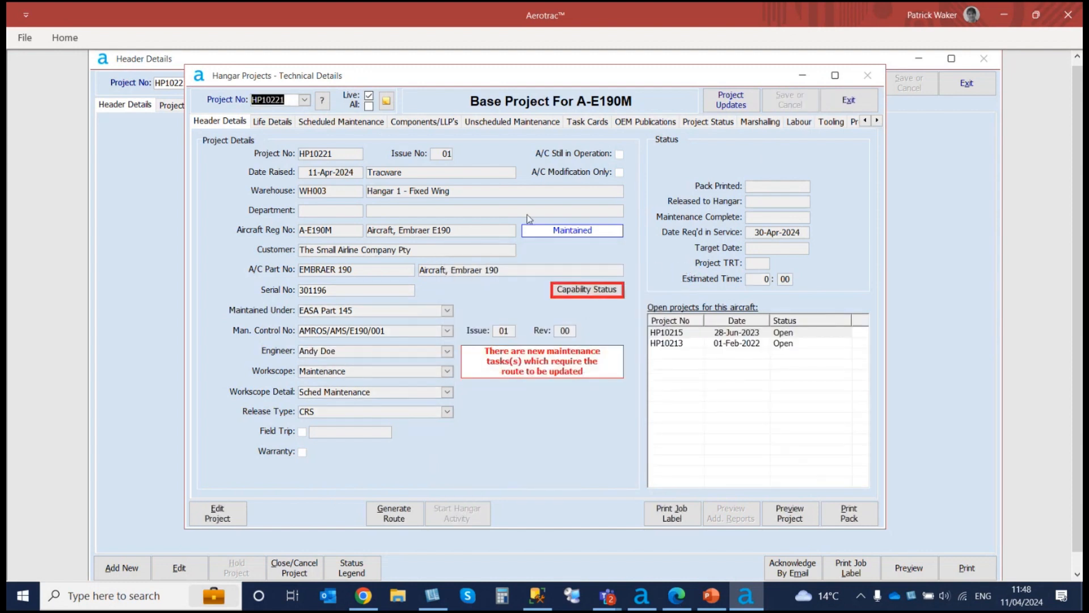
# Step: Generate the route for the project's scheduled maintenance tasks
pyautogui.click(345, 123)
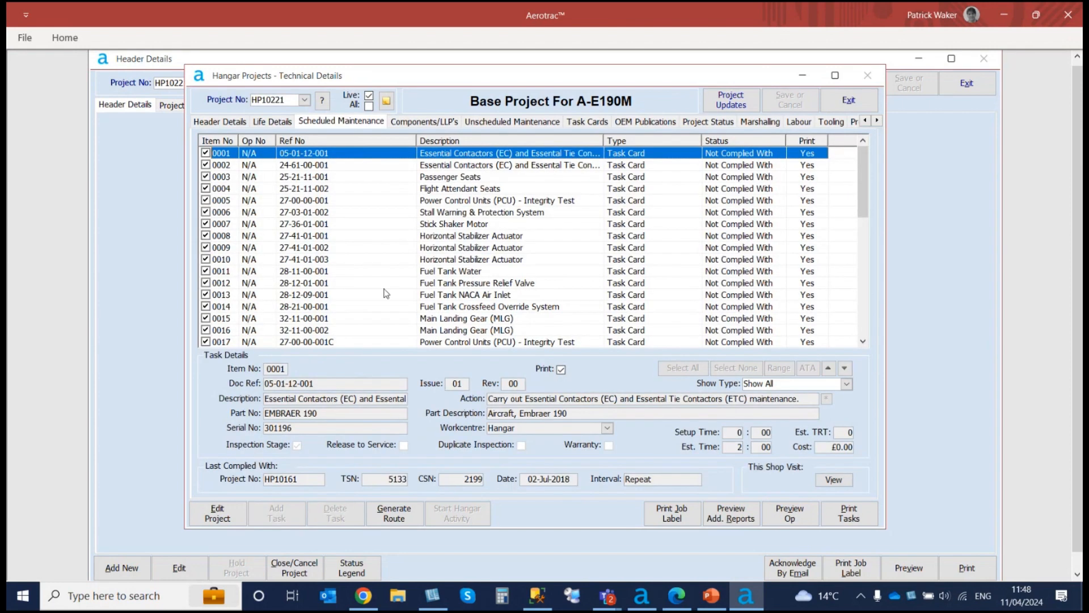
pyautogui.click(394, 515)
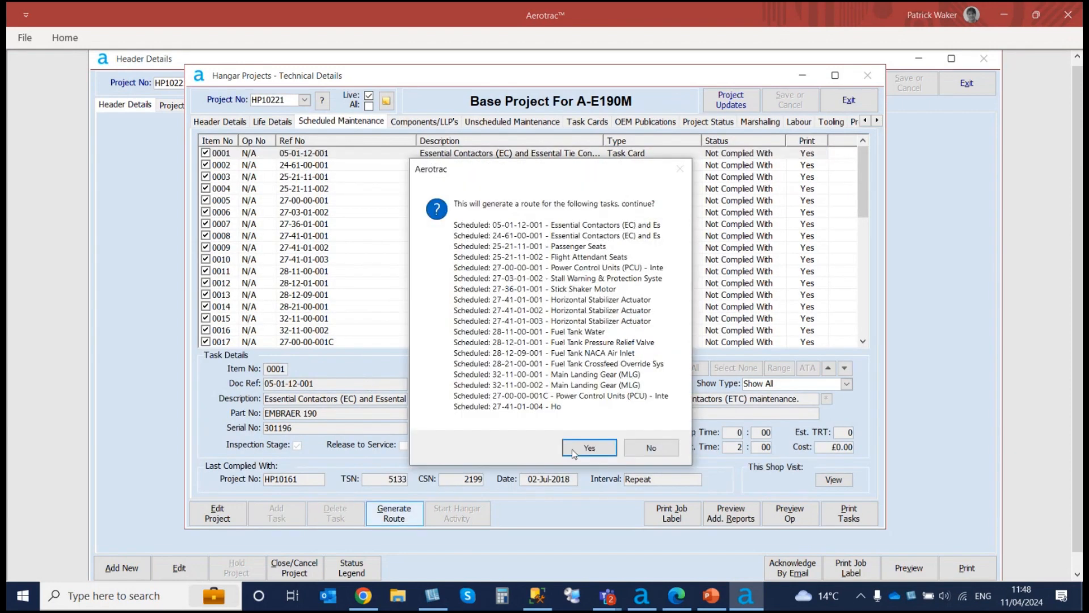
pyautogui.click(594, 449)
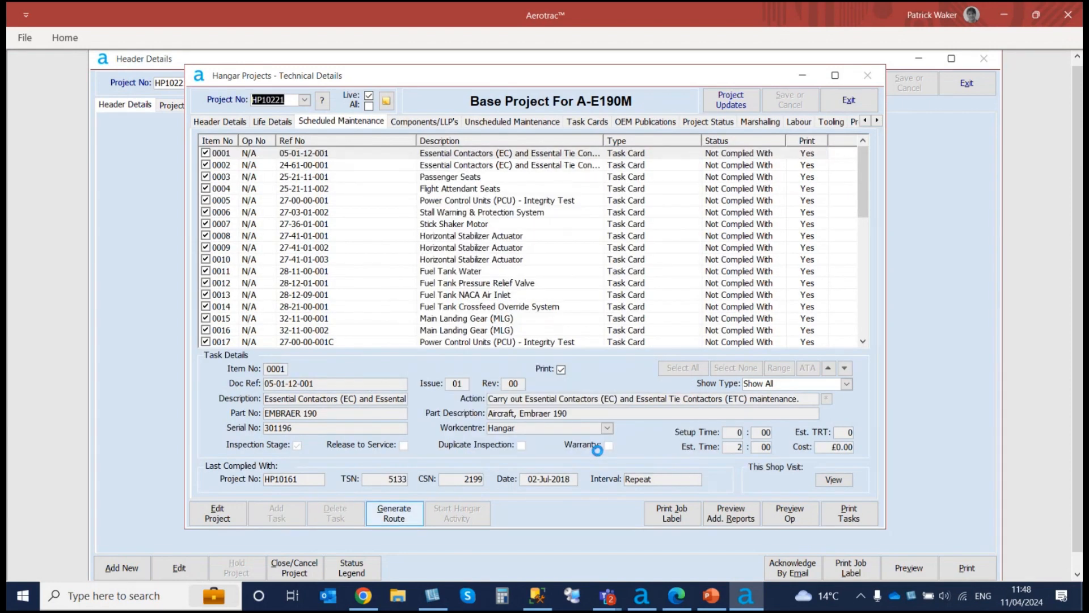
# Step: Preview the workcard for replacement component 3013411, examine its removal and refit entries, and close the preview
pyautogui.click(419, 123)
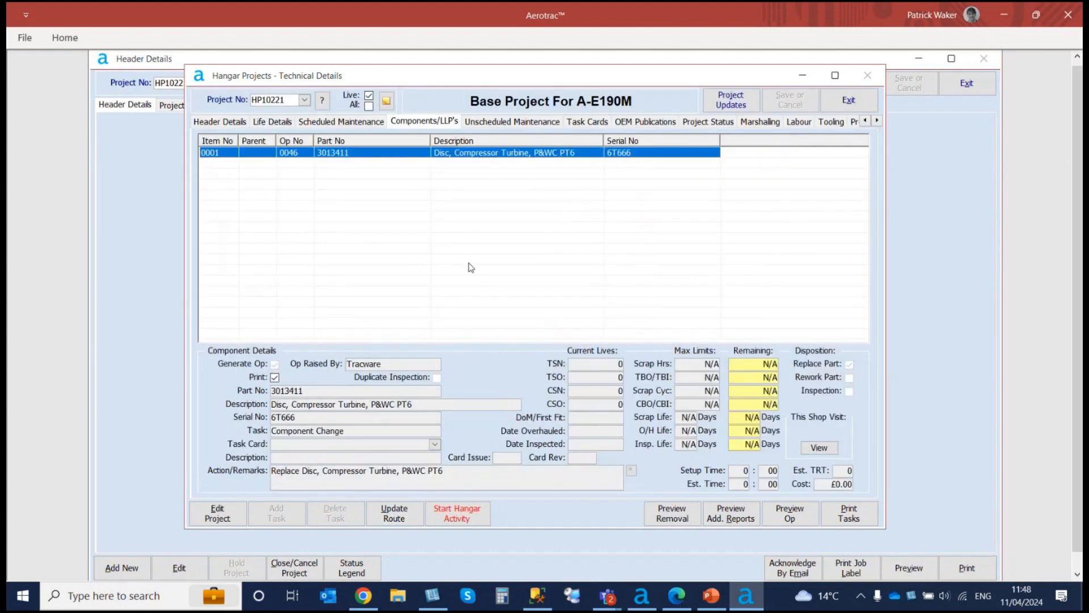
pyautogui.click(787, 513)
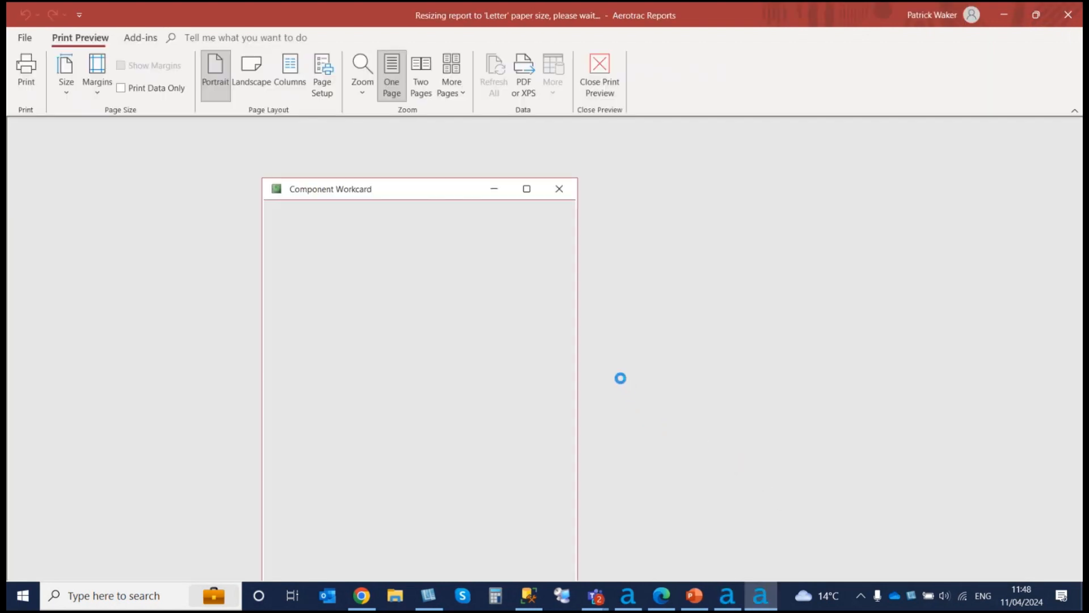
pyautogui.click(555, 312)
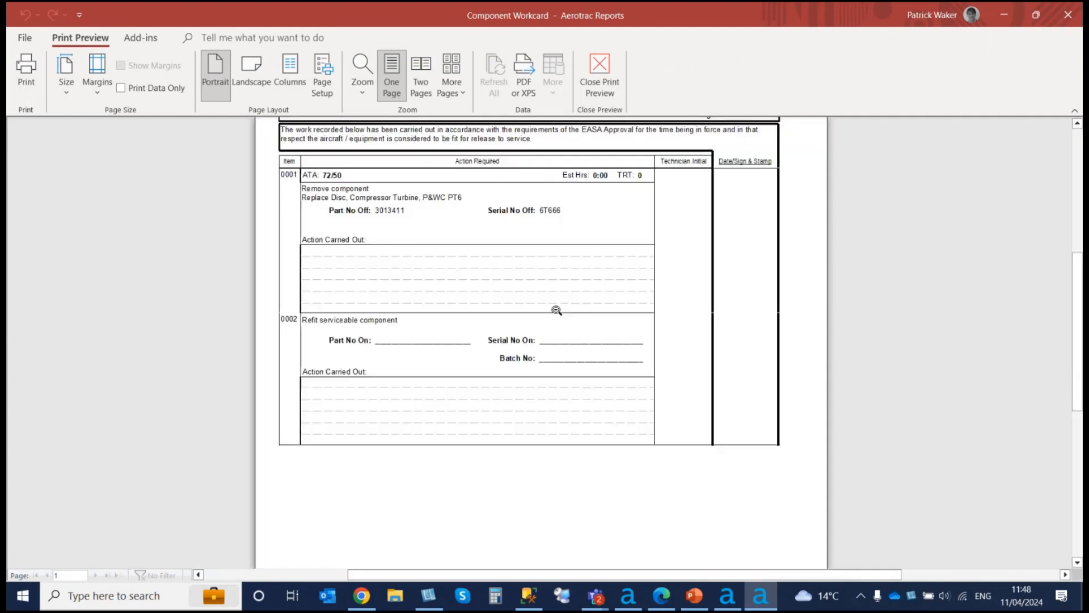
pyautogui.click(610, 85)
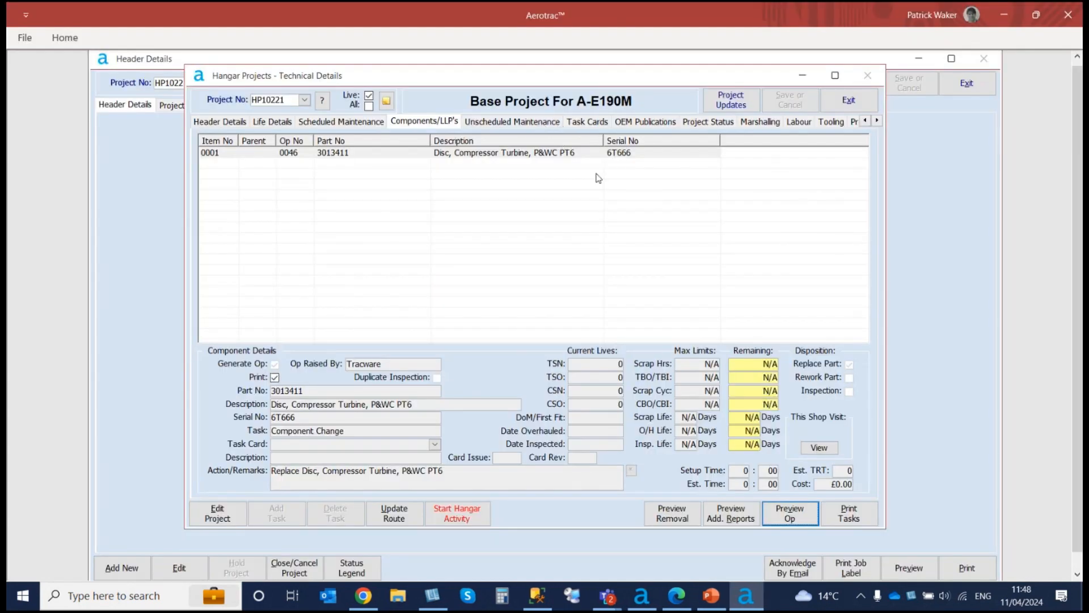
# Step: Open inspection report IR10448 from the associated documents in the project's status
pyautogui.click(714, 125)
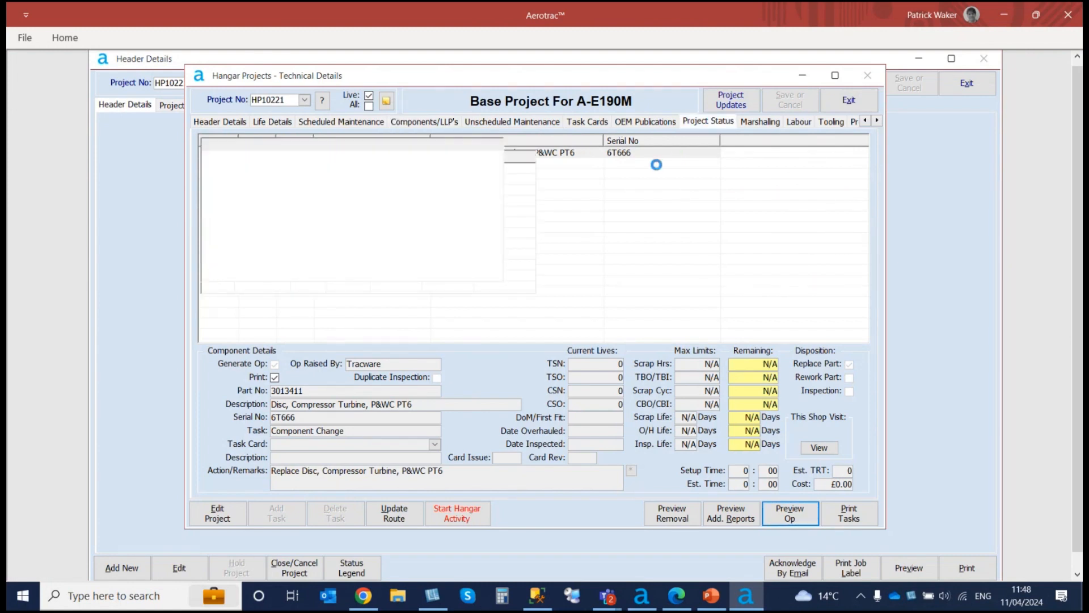
pyautogui.click(629, 170)
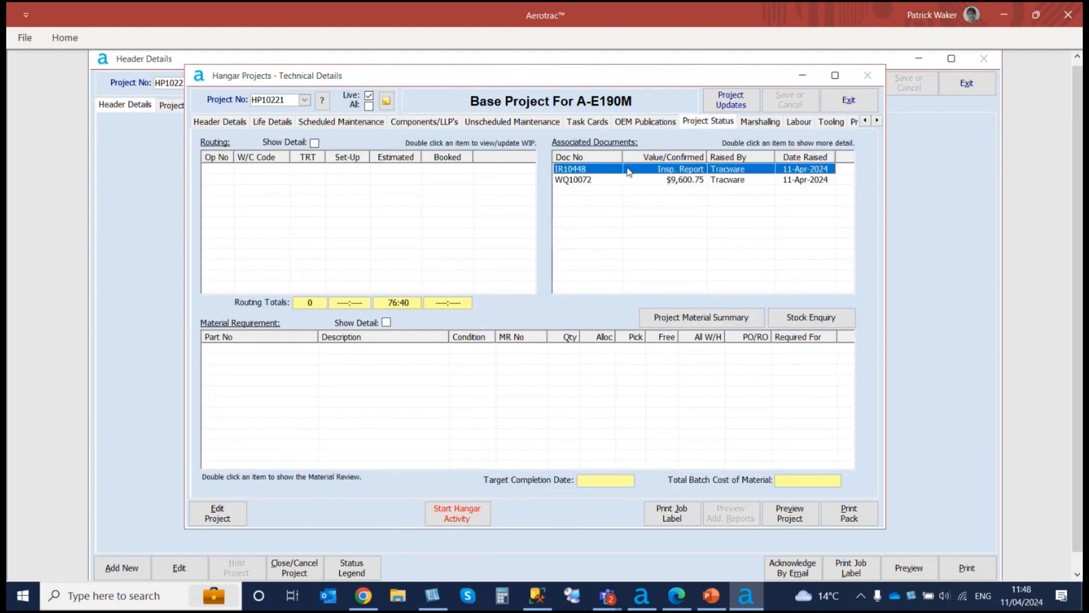
pyautogui.doubleClick(629, 170)
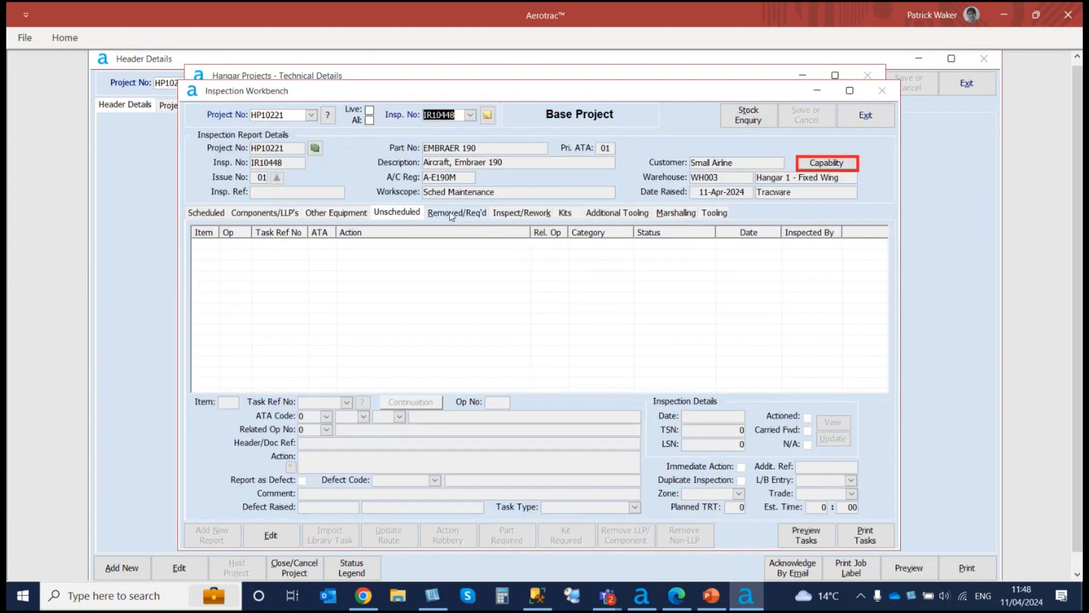
# Step: Add a generic unscheduled task to IR10448 with ATA code 27-20 and related op 10, Horizontal Stabilizer Actuator
pyautogui.click(272, 535)
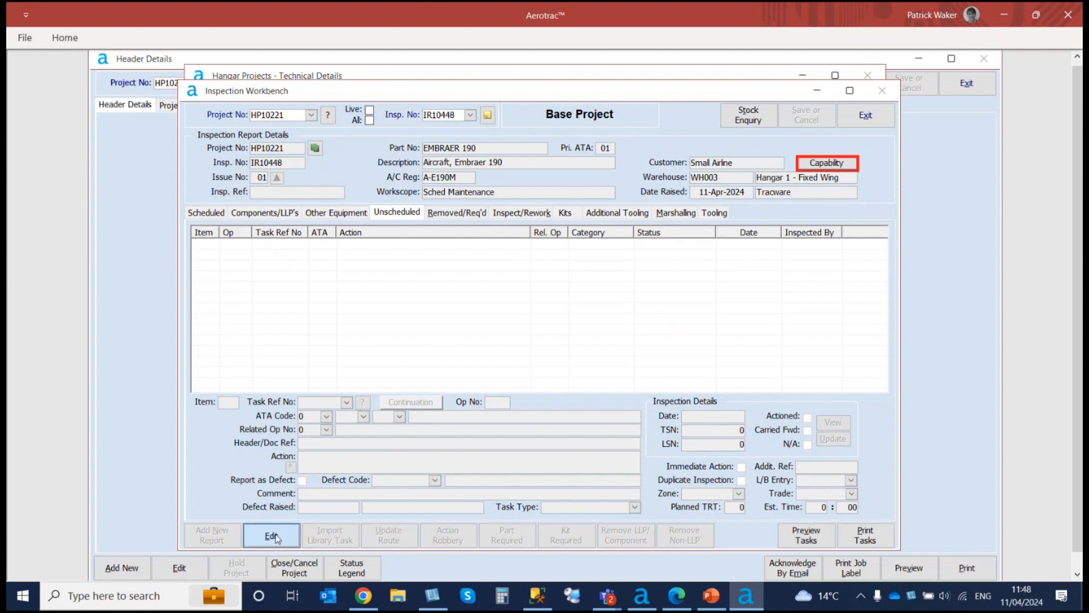
pyautogui.click(379, 539)
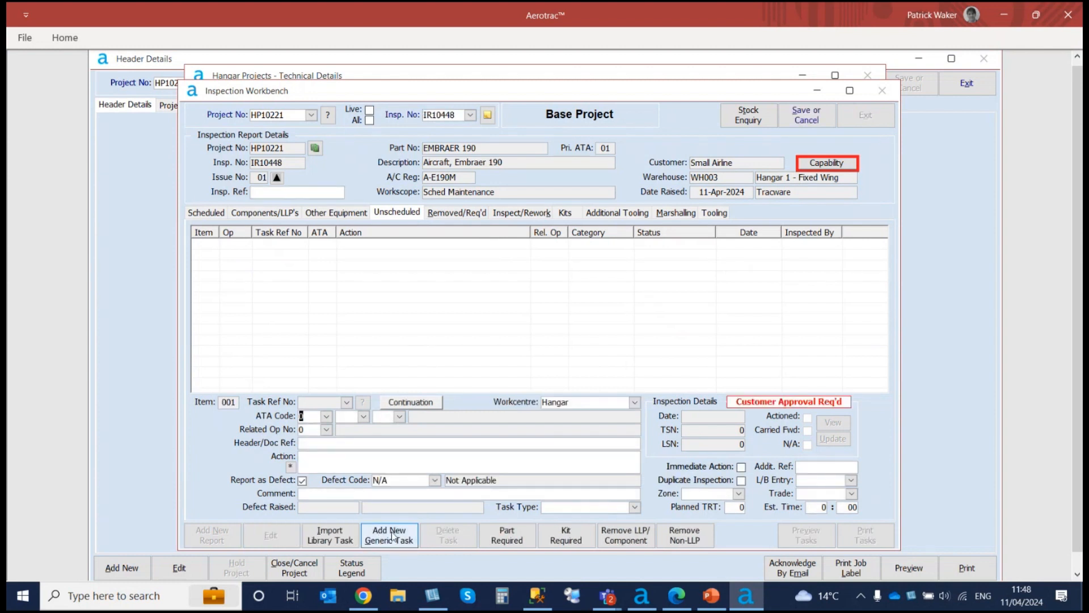
pyautogui.write('27')
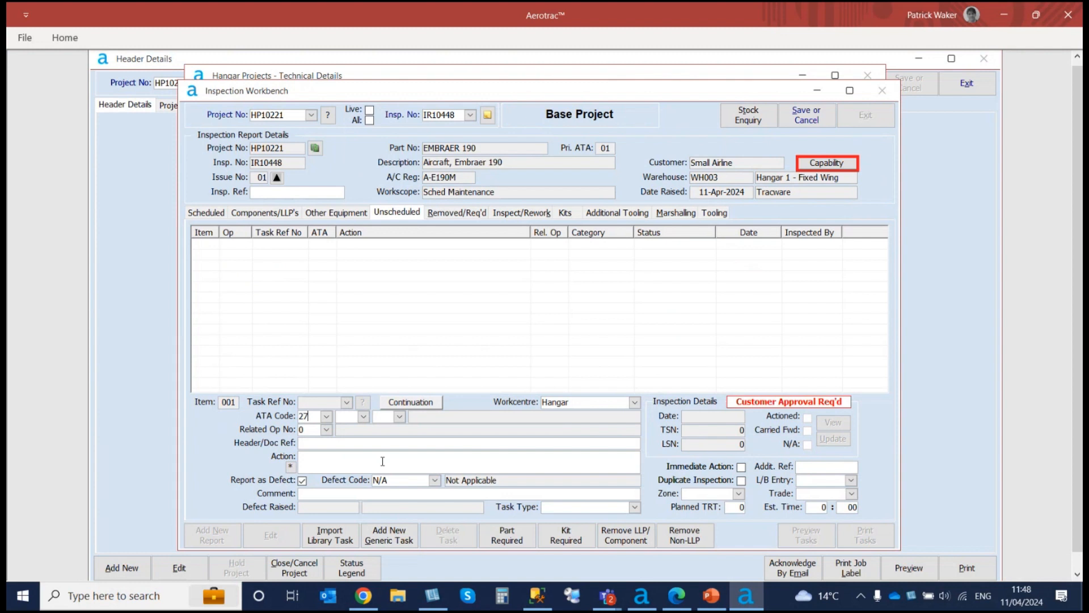
pyautogui.press('Tab')
pyautogui.write('20')
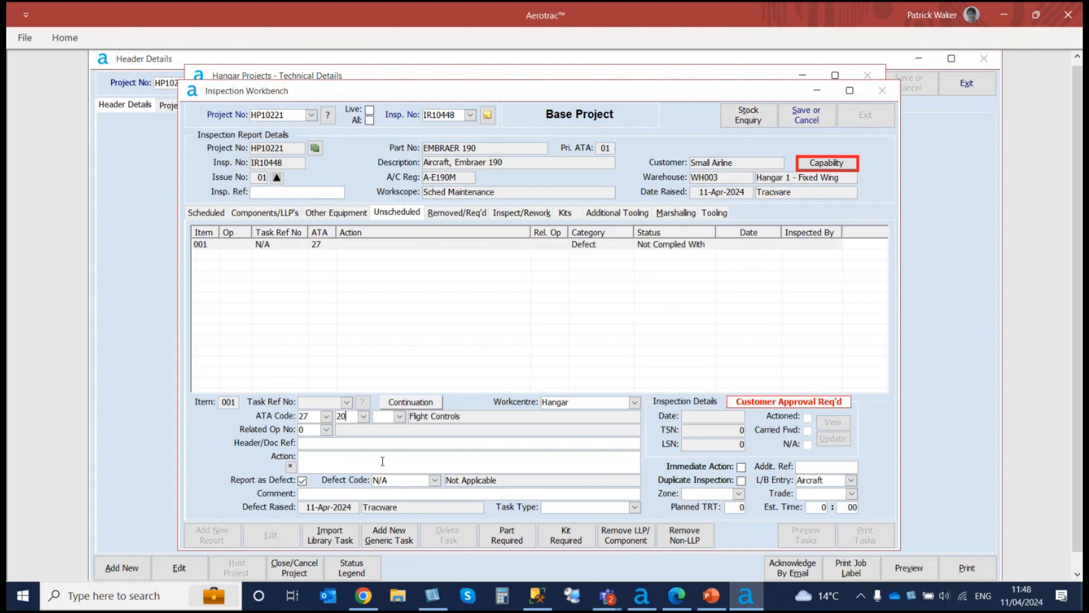
pyautogui.press('Tab')
pyautogui.click(327, 431)
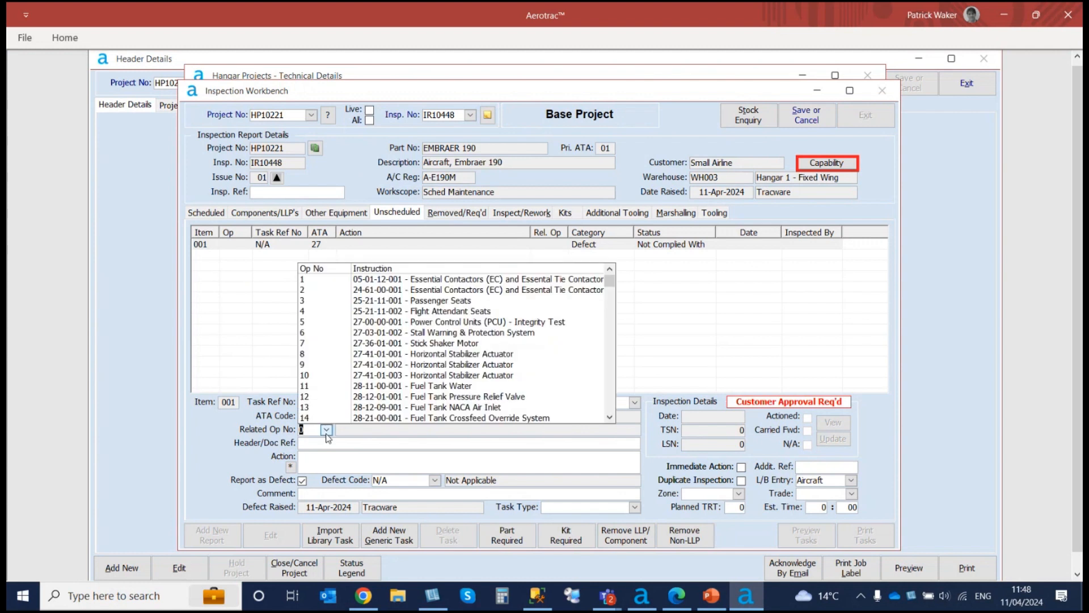
pyautogui.click(358, 377)
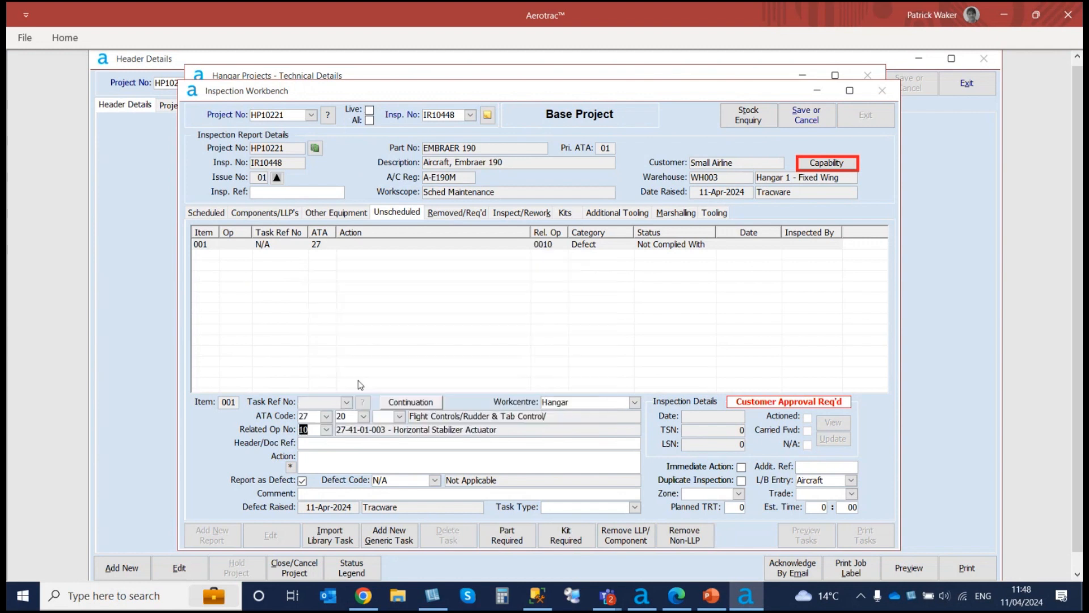
# Step: Enter "Defect" as the task's header and "Elevator trim stiff" as its action
pyautogui.click(317, 444)
pyautogui.write('Defect')
pyautogui.press('Tab')
pyautogui.click(346, 457)
pyautogui.write('Elevator trim,stif')
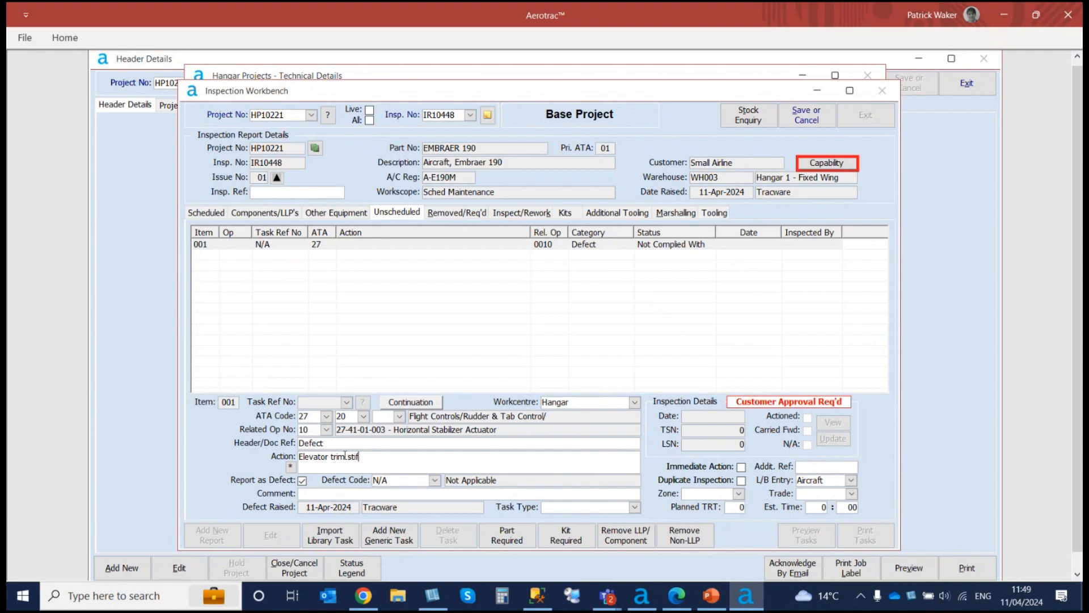
pyautogui.write('f')
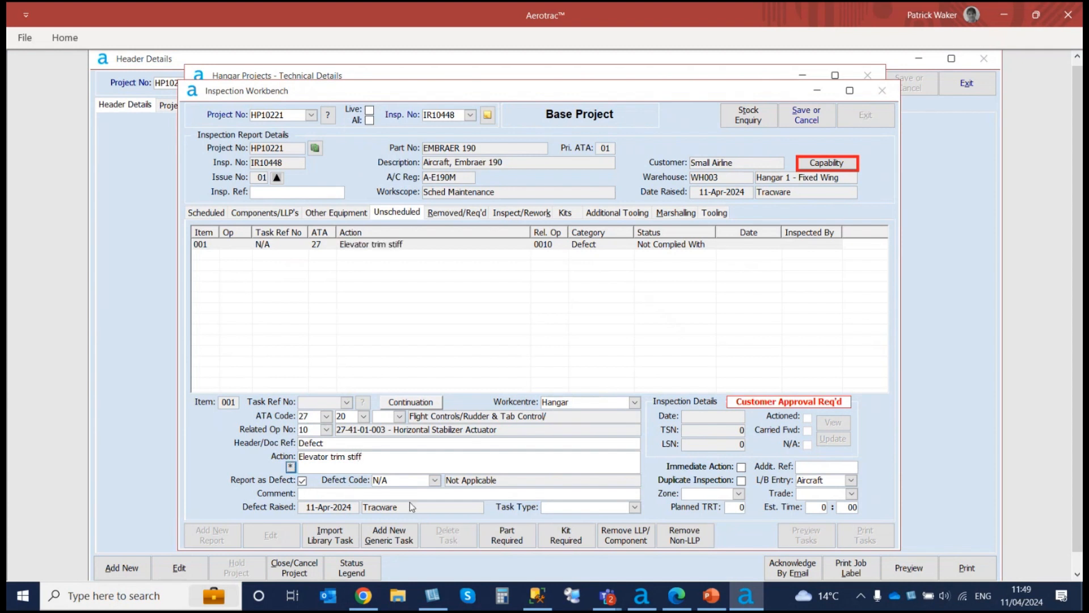
# Step: Assign defect code D0002 Failure to the elevator trim task and add the comment "Investigate"
pyautogui.click(435, 480)
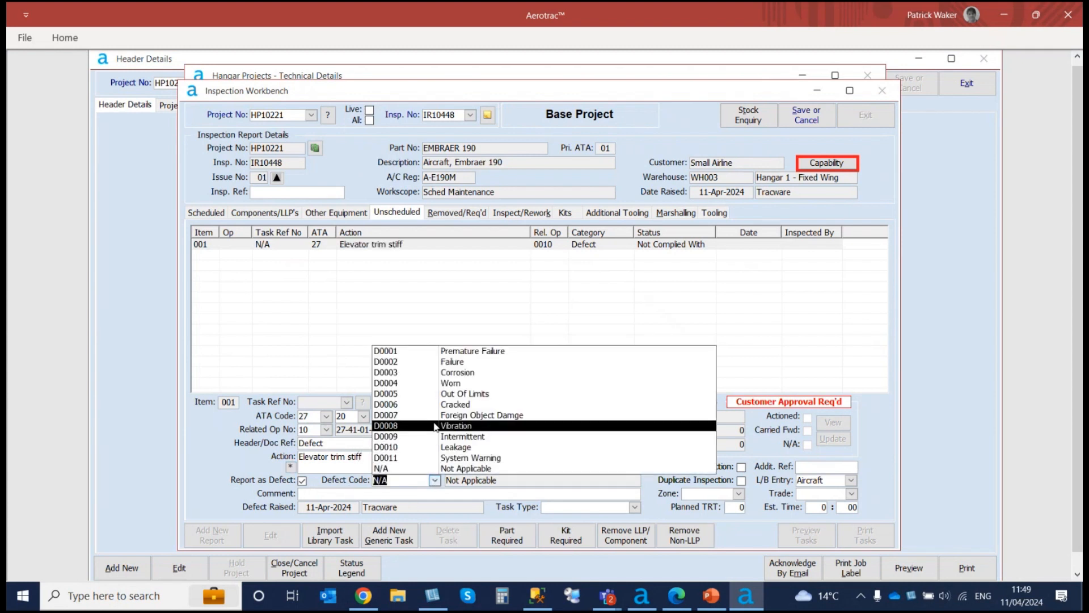
pyautogui.click(422, 362)
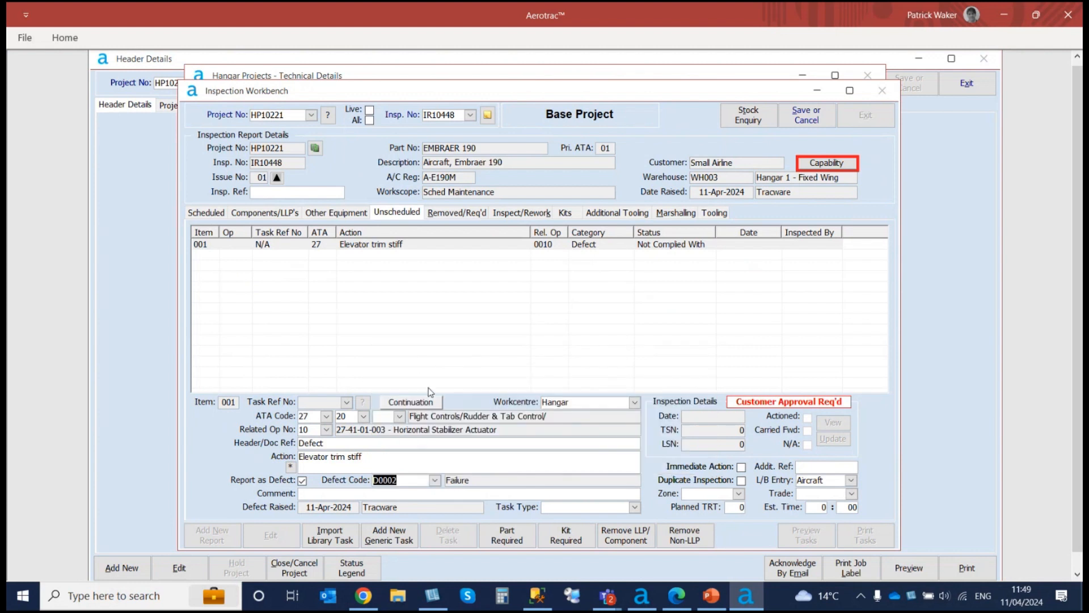
pyautogui.click(348, 493)
pyautogui.write('Investigate')
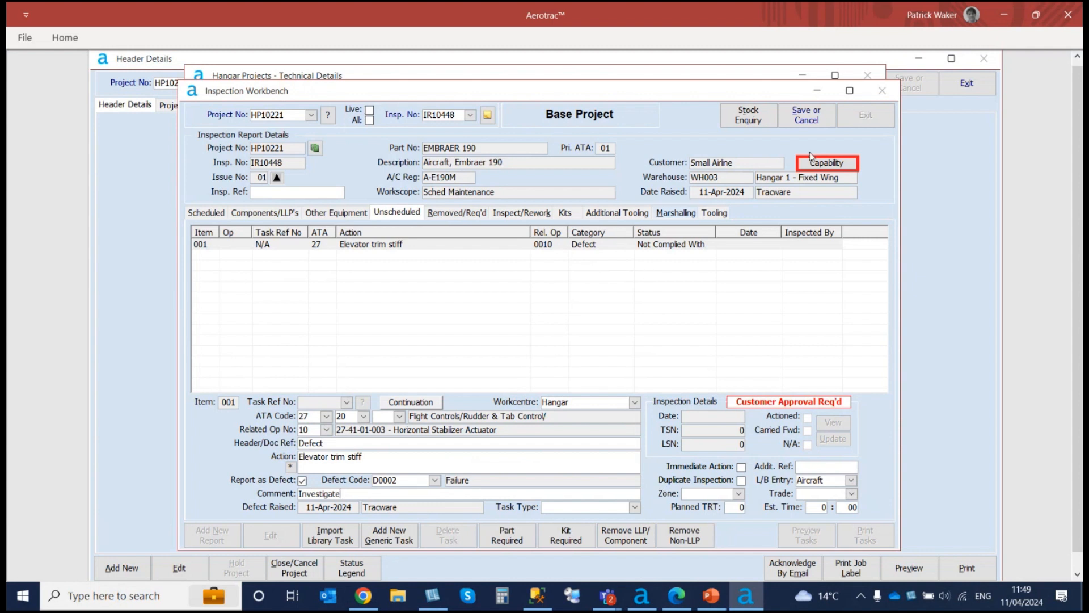
# Step: Set the elevator trim task's estimated time to 5 hours, then save it and generate its op, cancelling the workcard print
pyautogui.click(810, 120)
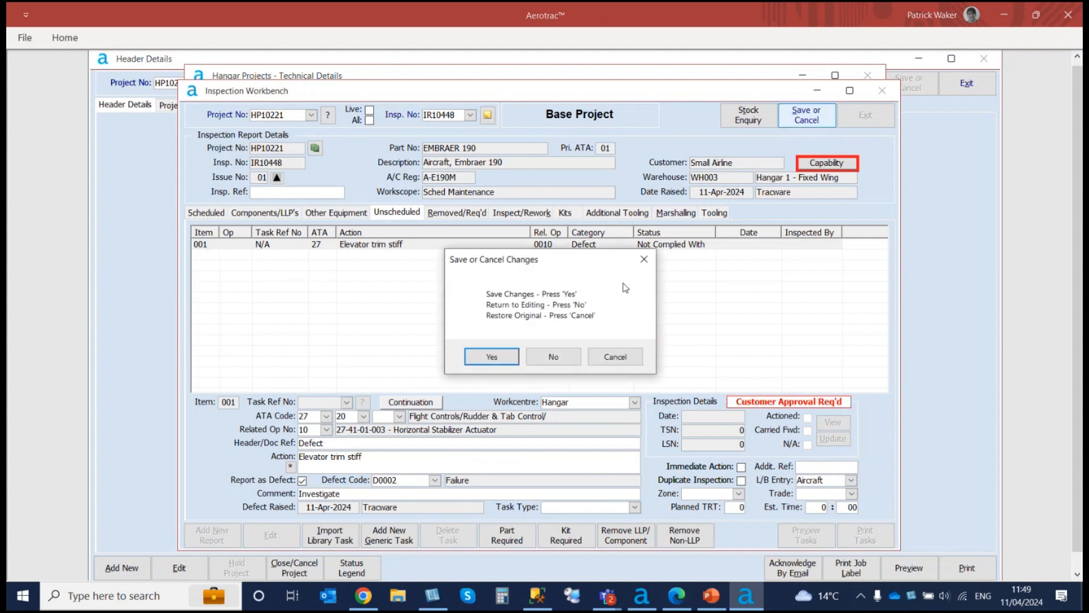
pyautogui.click(492, 358)
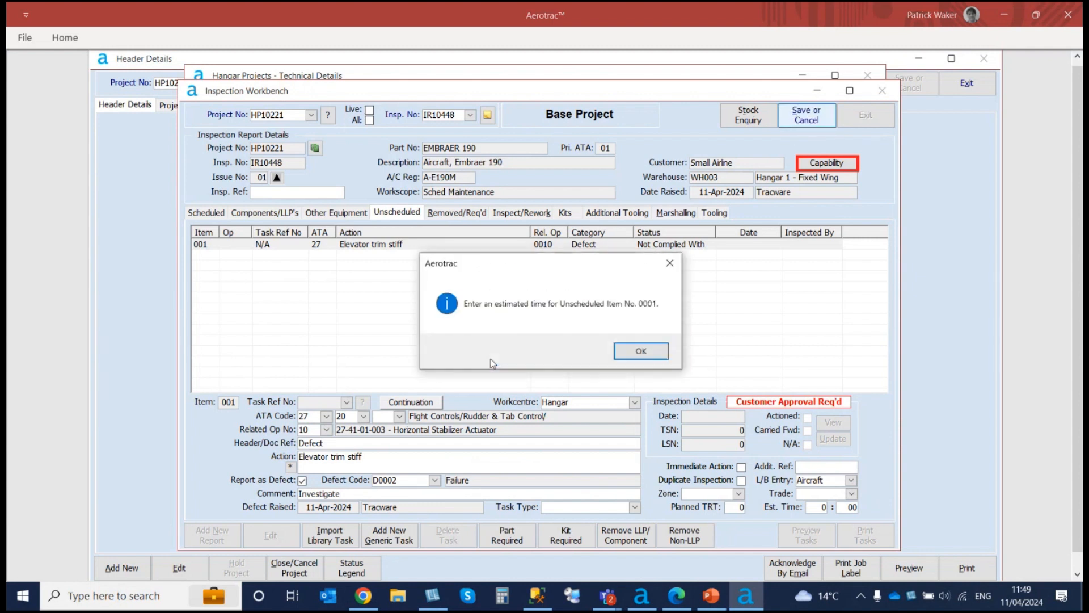
pyautogui.click(639, 351)
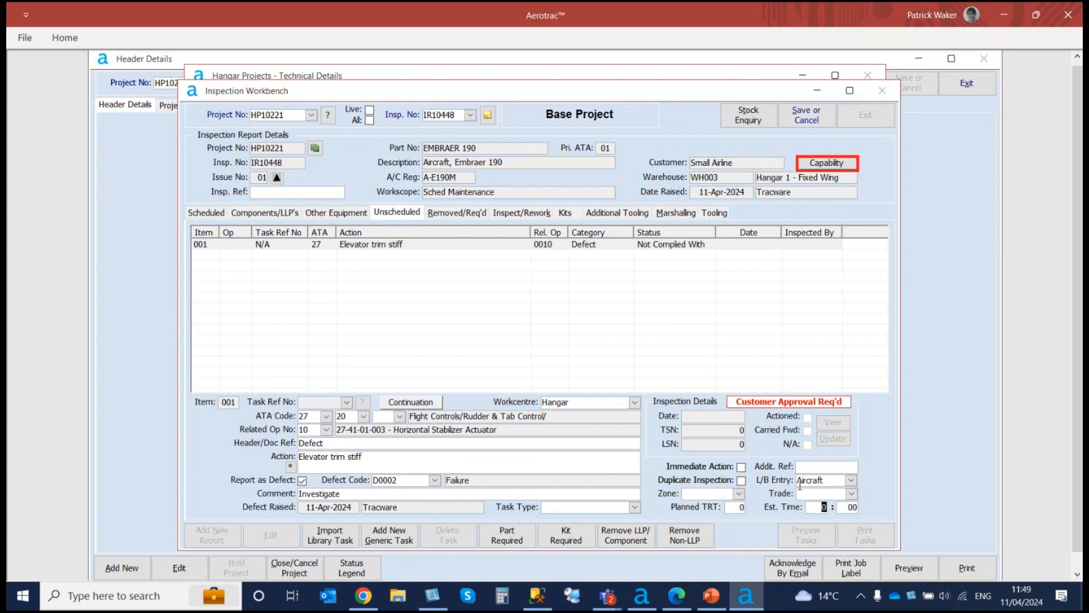
pyautogui.write('5')
pyautogui.press('Tab')
pyautogui.click(828, 117)
pyautogui.click(501, 354)
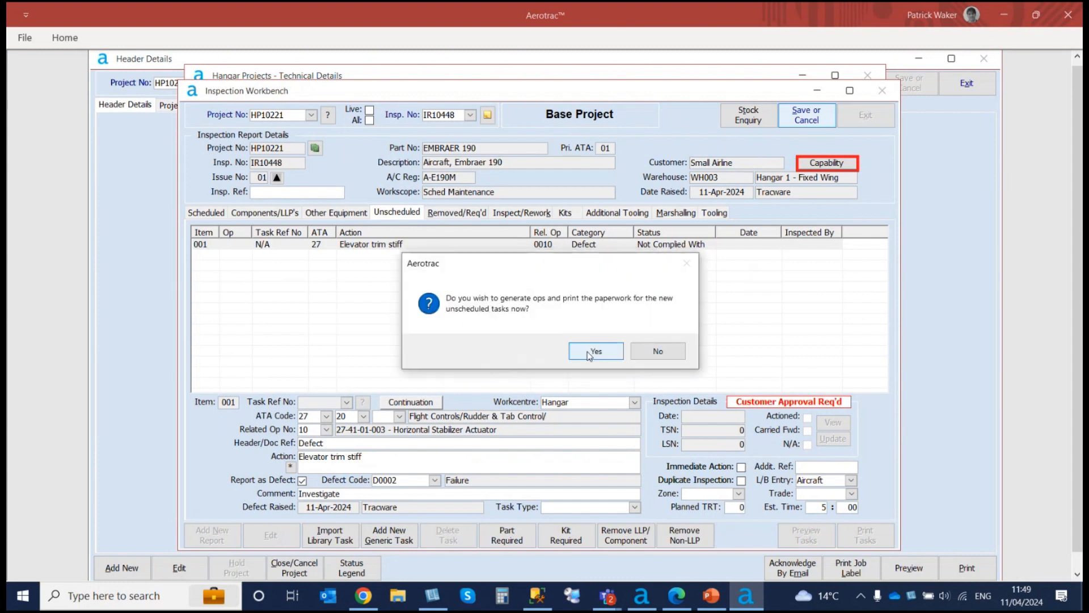
pyautogui.click(589, 353)
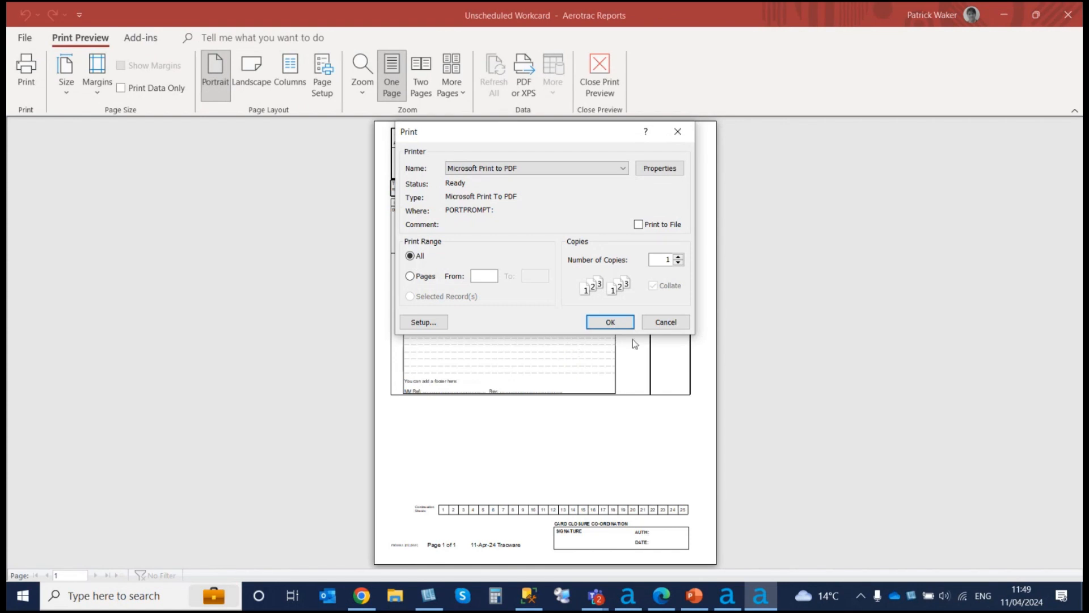
pyautogui.click(652, 326)
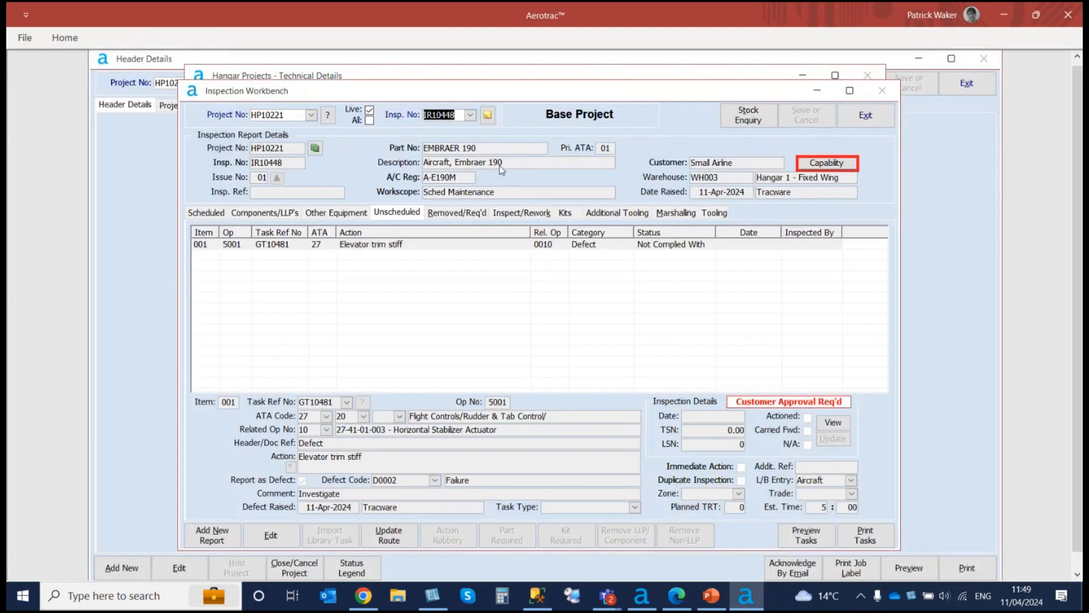
# Step: Switch to project HP10220 and start a new generic unscheduled task in its inspection report
pyautogui.click(311, 114)
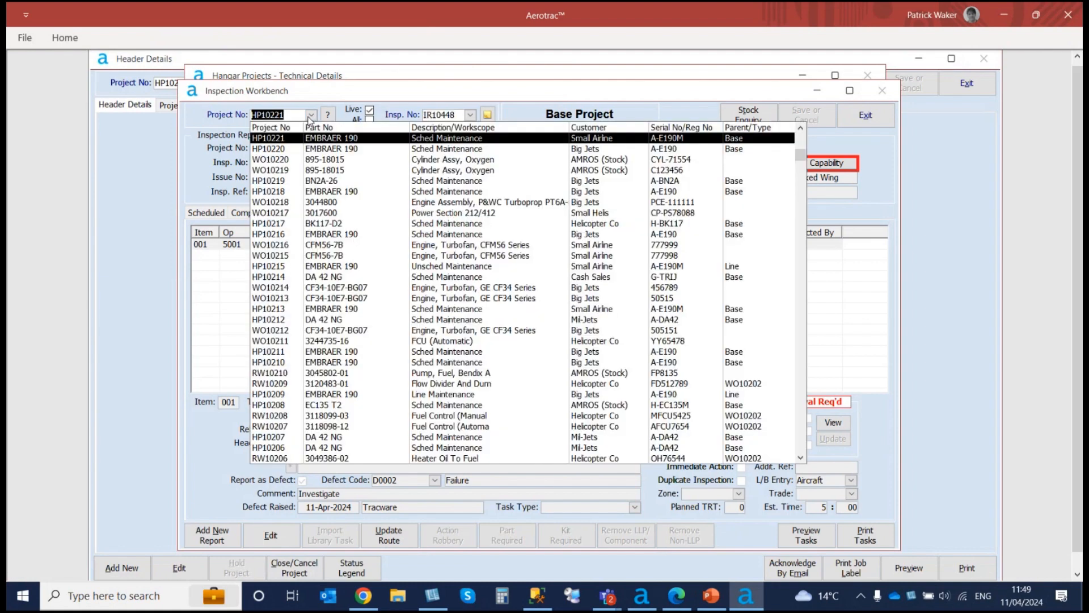
pyautogui.click(290, 149)
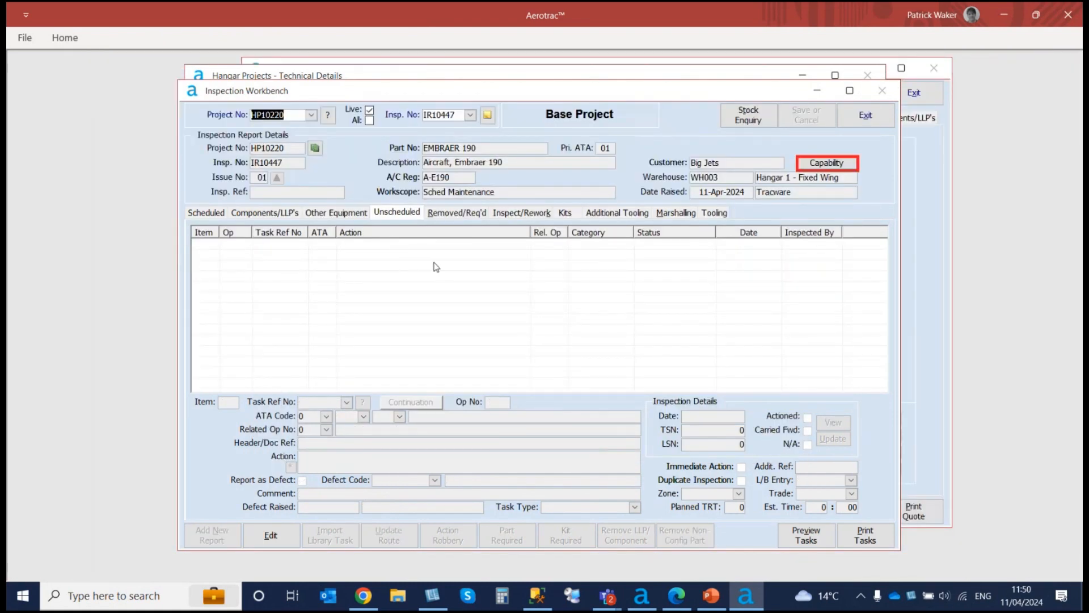
pyautogui.click(277, 533)
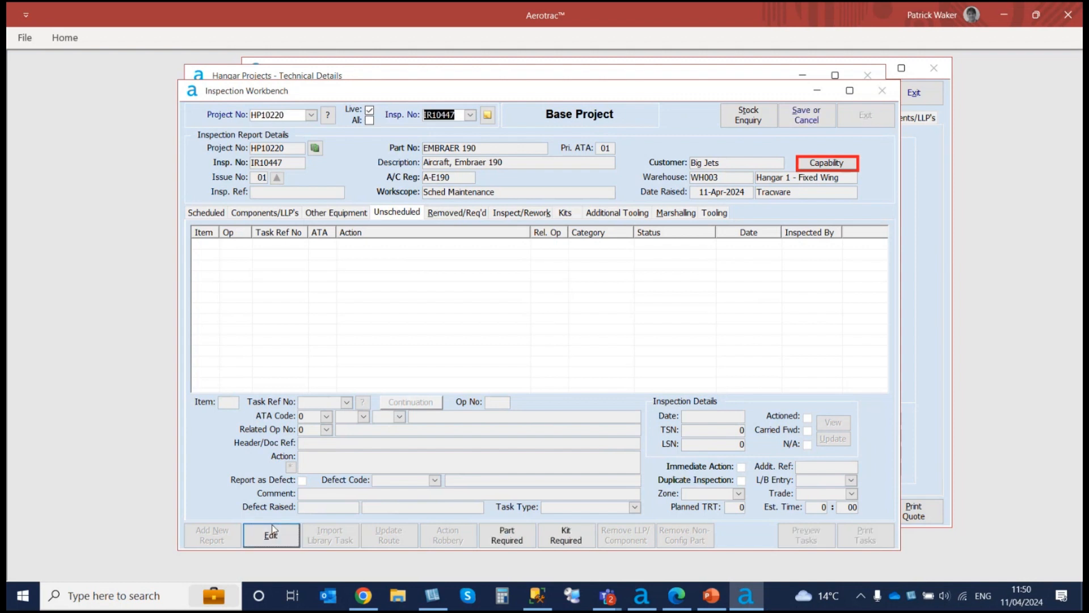
pyautogui.click(396, 539)
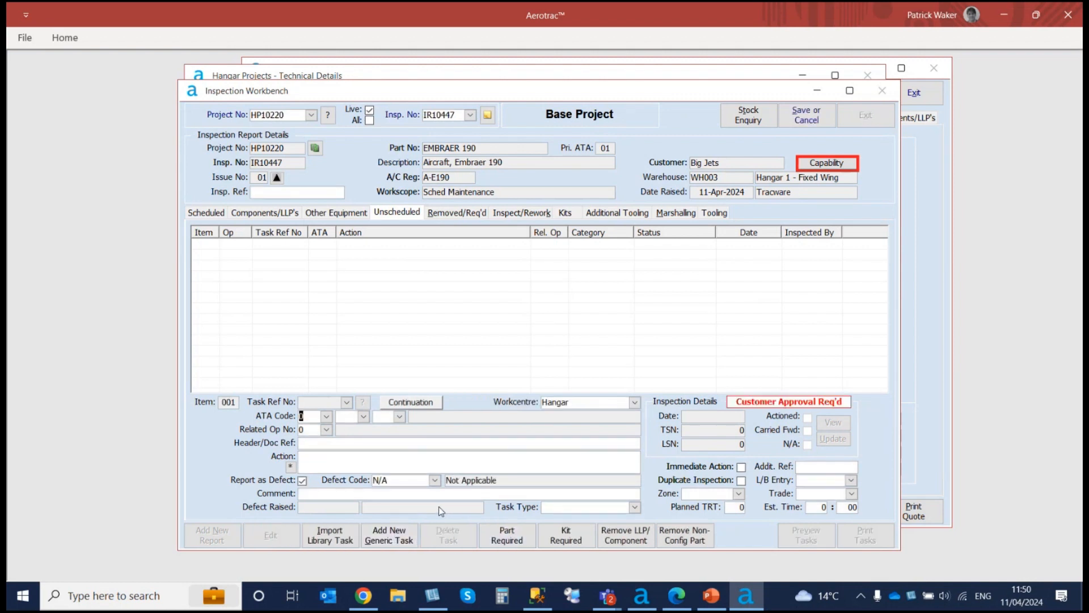
# Step: Set the new task's ATA code to 37 Vacuum and its related op to 8, Dual Heat Exchanger
pyautogui.click(326, 417)
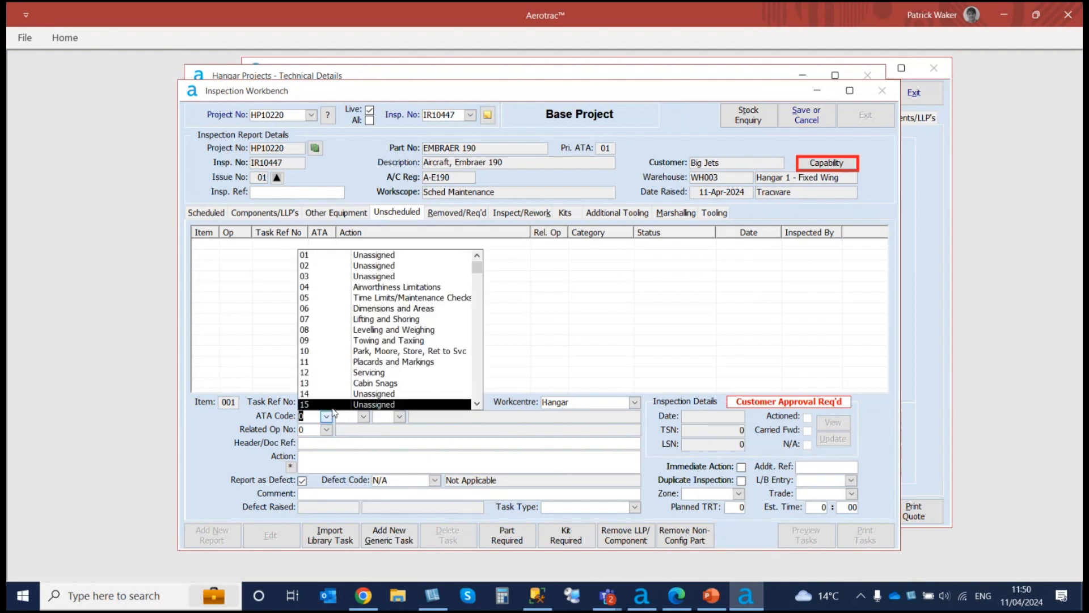
pyautogui.write('27')
pyautogui.press('Tab')
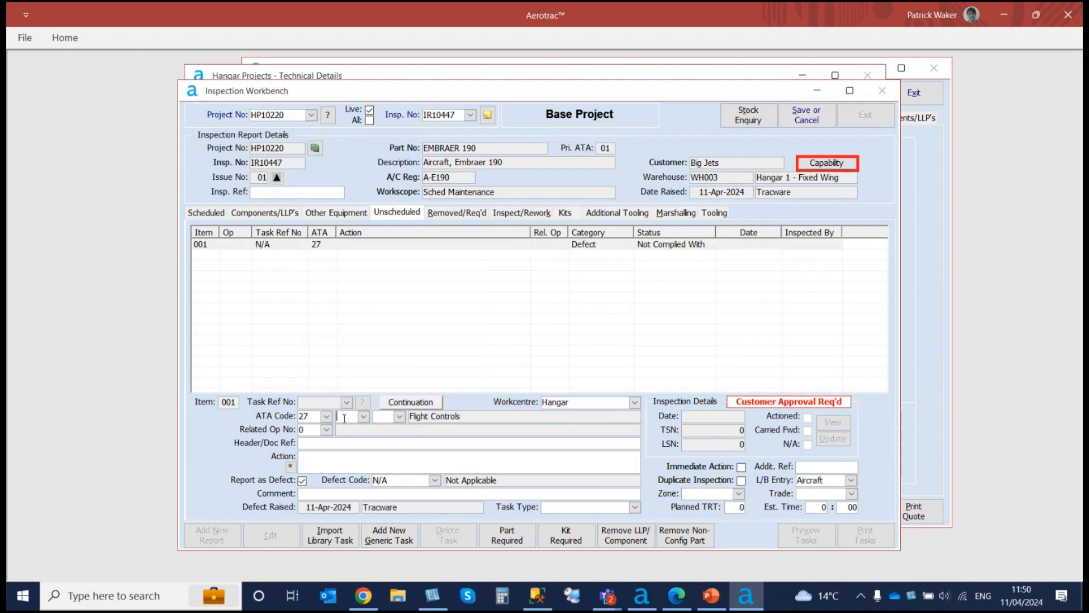
pyautogui.click(326, 418)
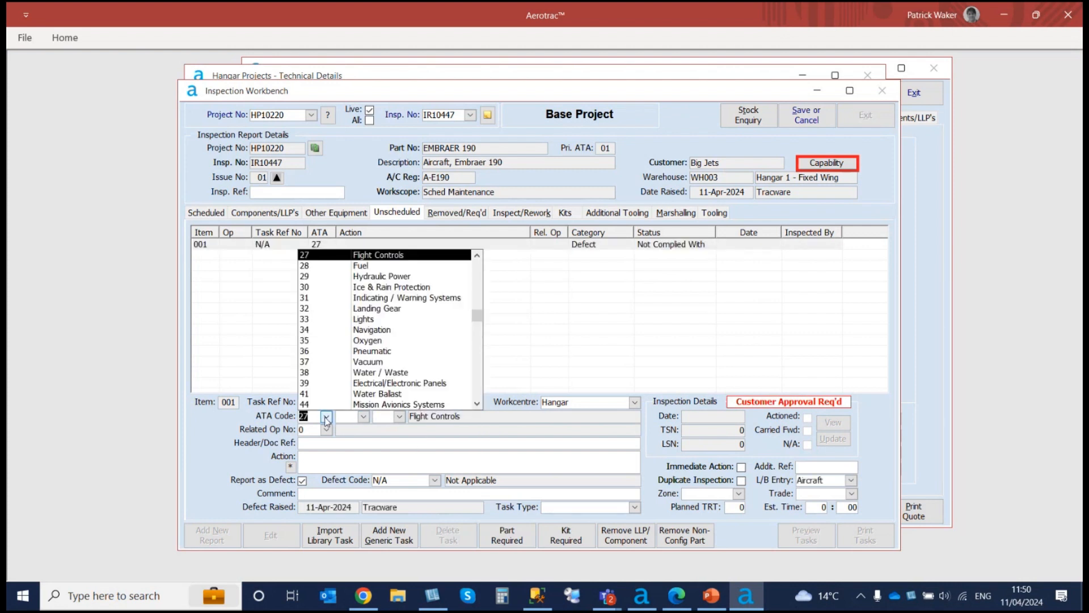
pyautogui.click(316, 364)
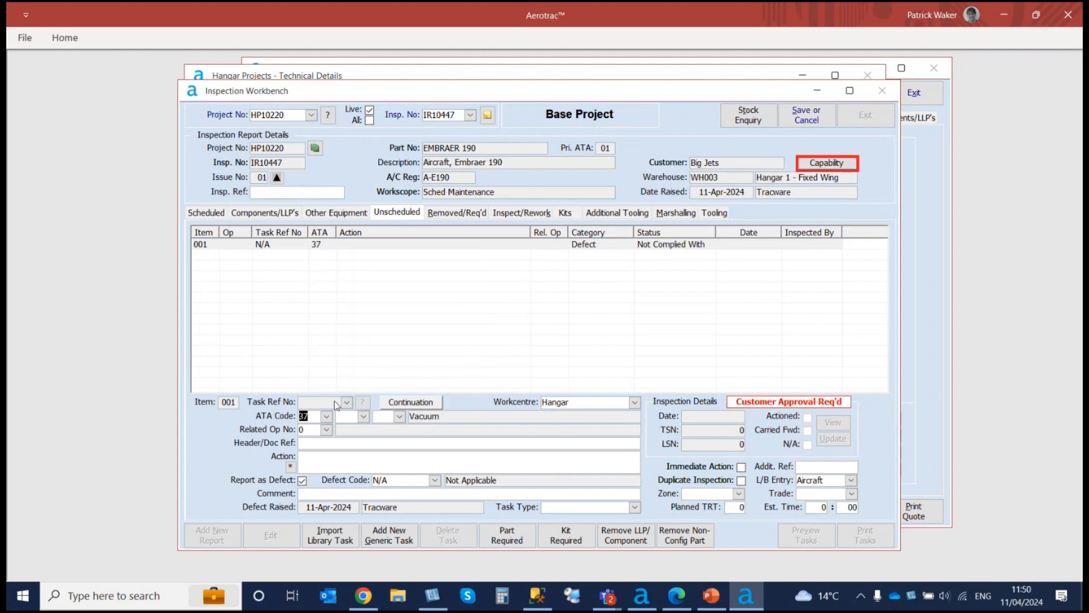
pyautogui.click(327, 429)
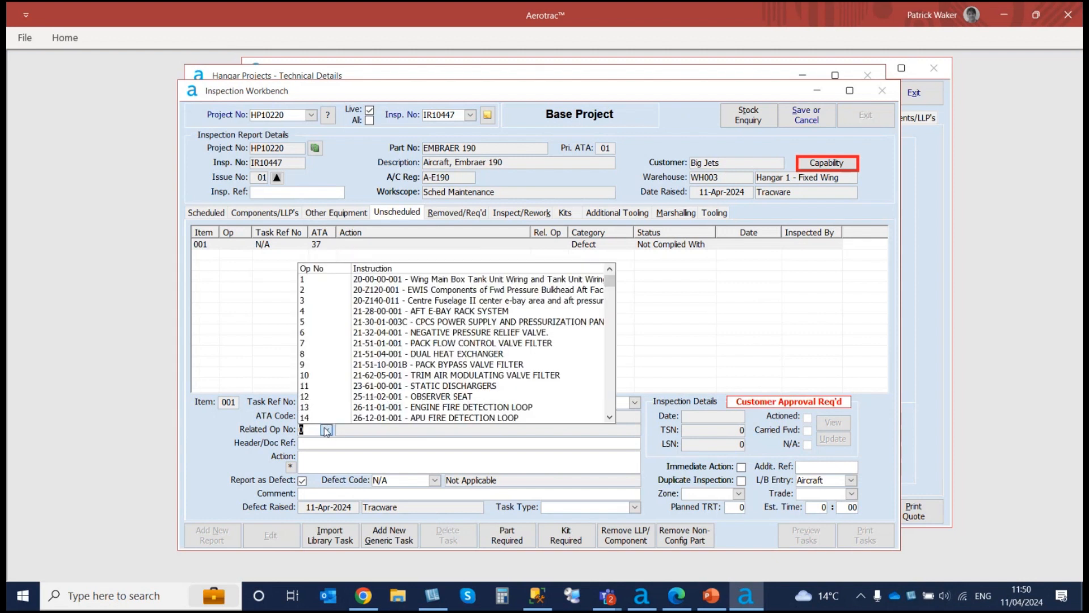
pyautogui.click(367, 356)
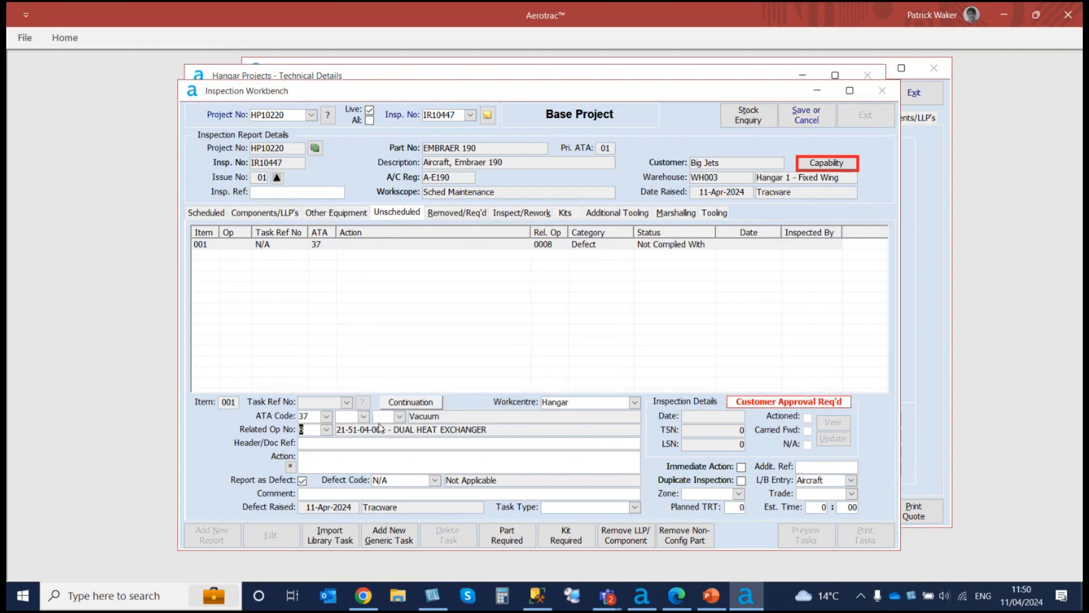
# Step: Enter the header "Defect" and the action "Filter Clogged. Checked Fan and shaft is making metal" for the task
pyautogui.click(329, 441)
pyautogui.write('Defect')
pyautogui.press('Tab')
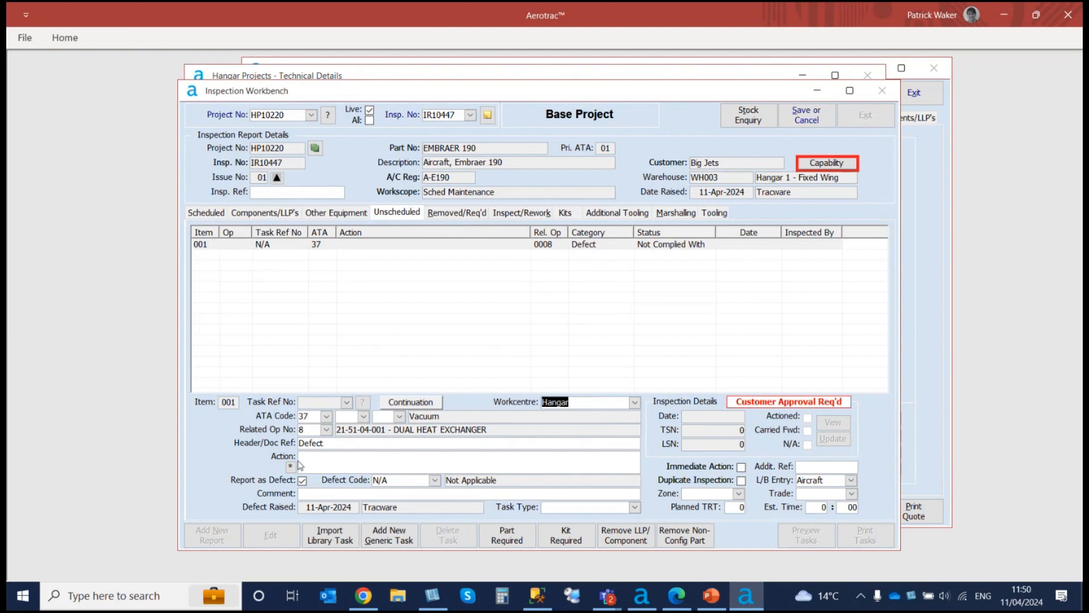
pyautogui.click(307, 457)
pyautogui.write('Filter Clogged. ')
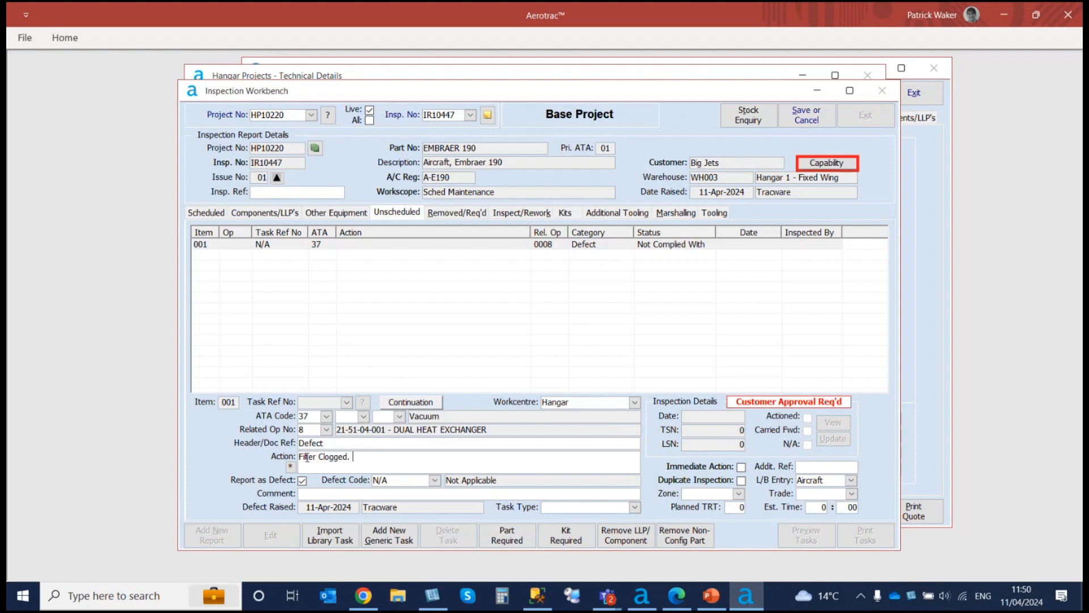
pyautogui.write('Checked Fan and shaft is making metal')
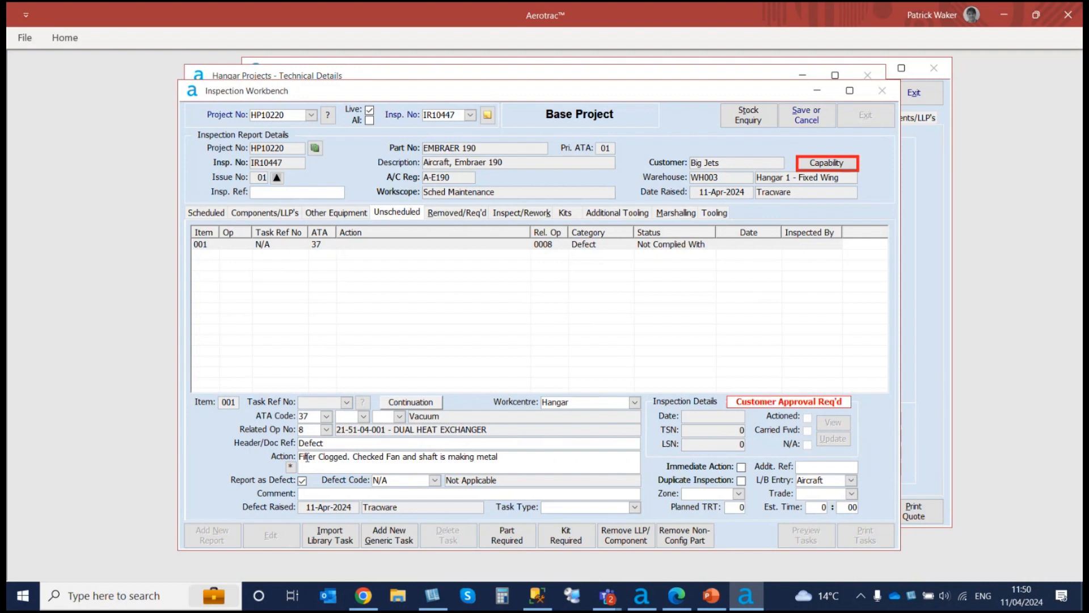
# Step: Add the comment "Remove shaft" to the clogged filter task and set its estimated time to 10 hours
pyautogui.click(307, 492)
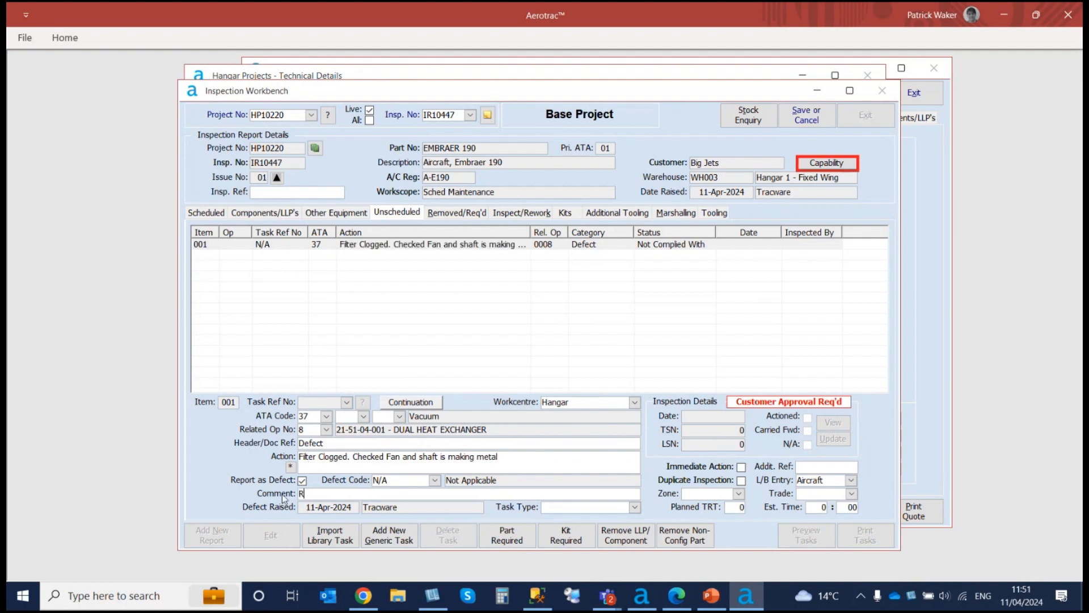
pyautogui.write('Remove shaft')
pyautogui.press('Tab')
# Step: Save the clogged filter task and generate its op, cancelling the workcard print
pyautogui.click(800, 115)
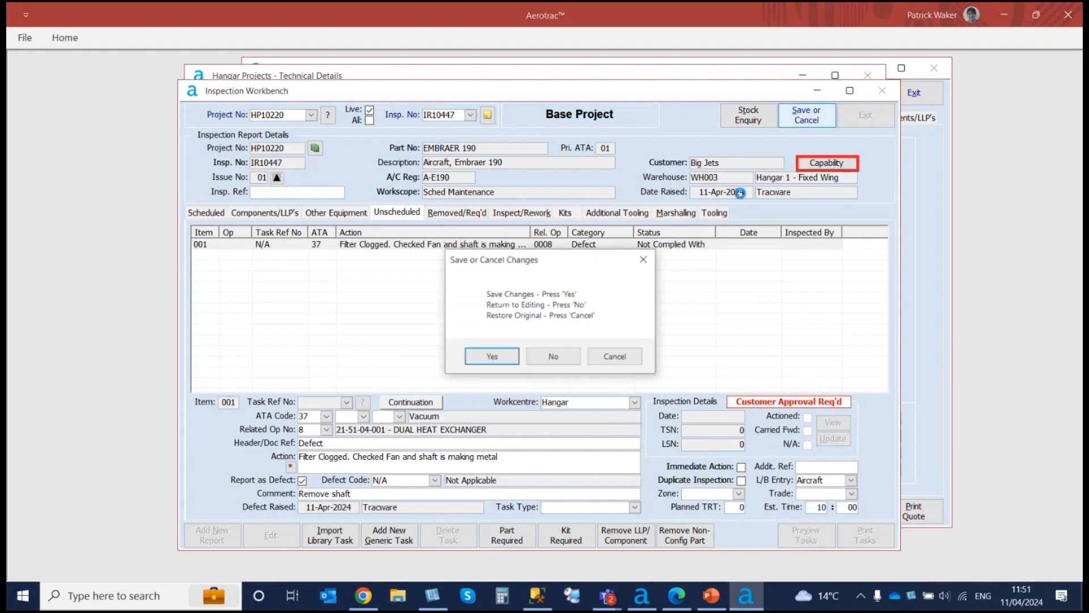
pyautogui.click(493, 355)
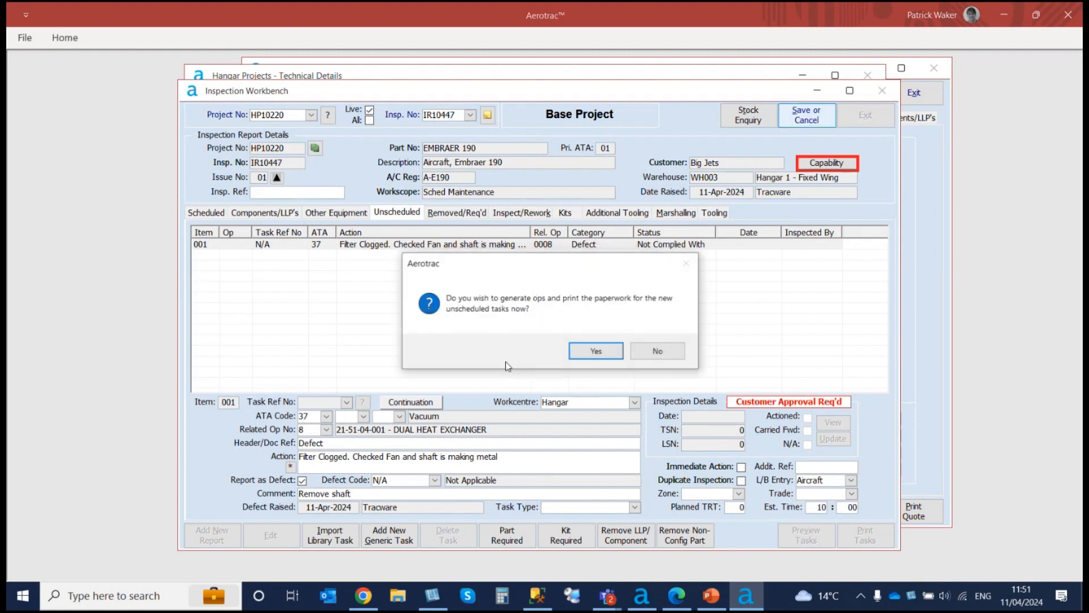
pyautogui.click(603, 352)
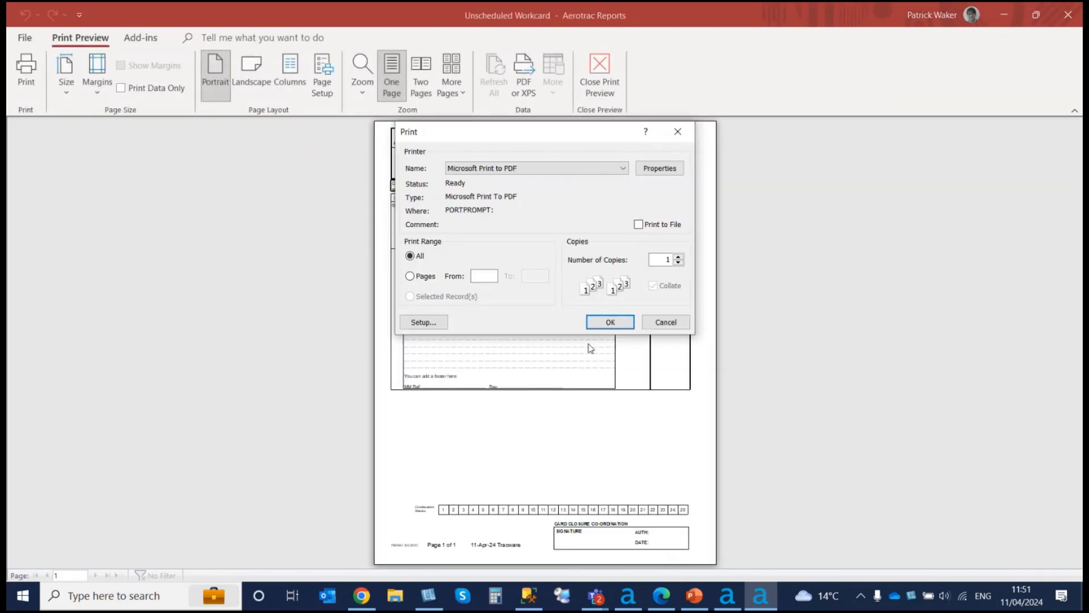
pyautogui.click(662, 323)
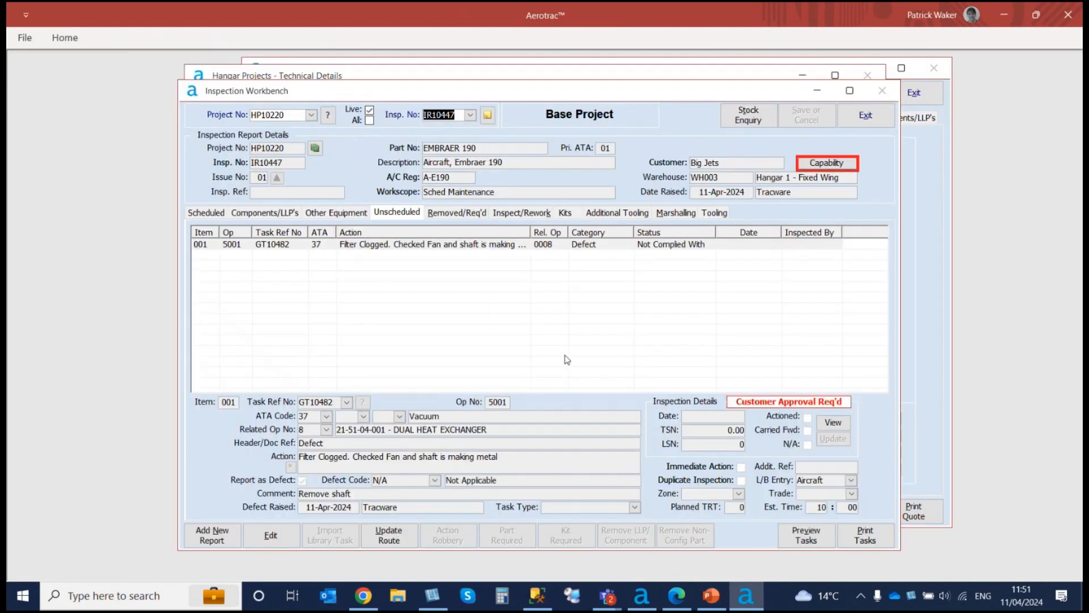
# Step: Start an unscheduled component removal for the clogged filter task, removing part 2226M21P04 with serial number FDS-001
pyautogui.click(272, 542)
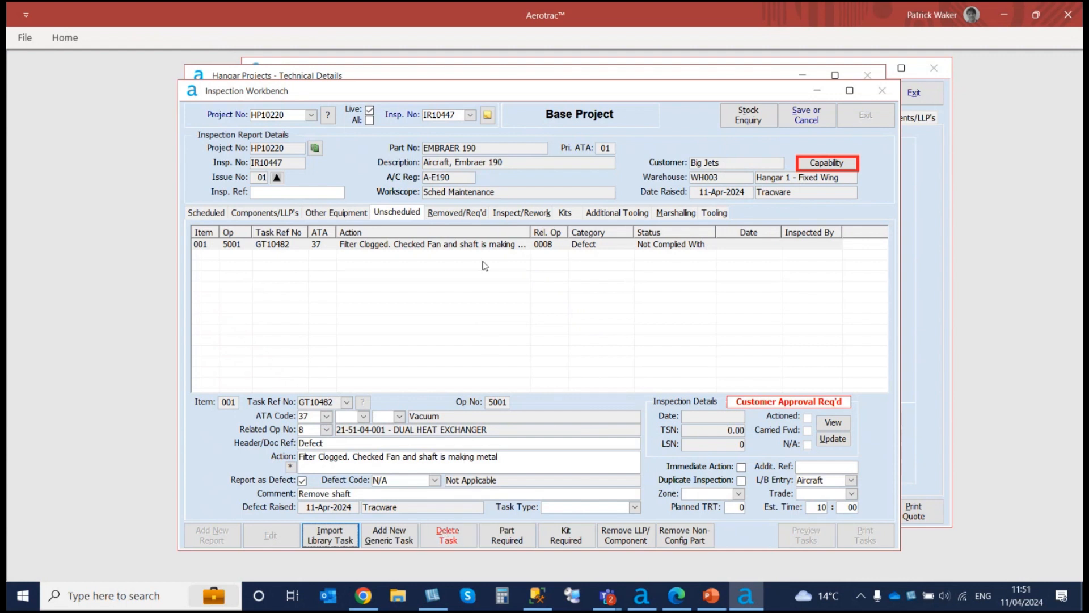
pyautogui.click(481, 245)
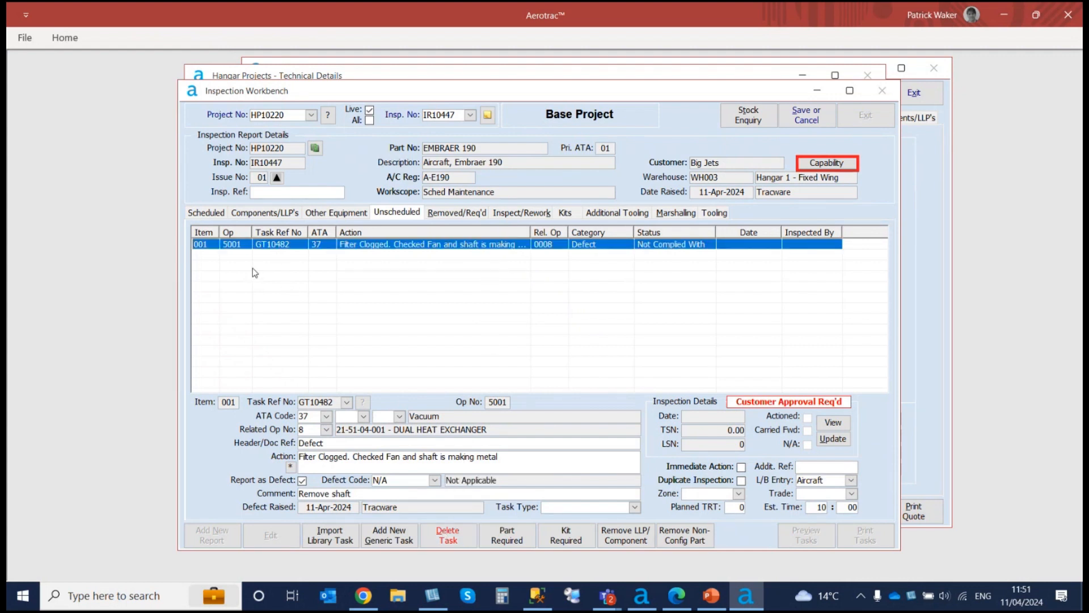
pyautogui.click(625, 540)
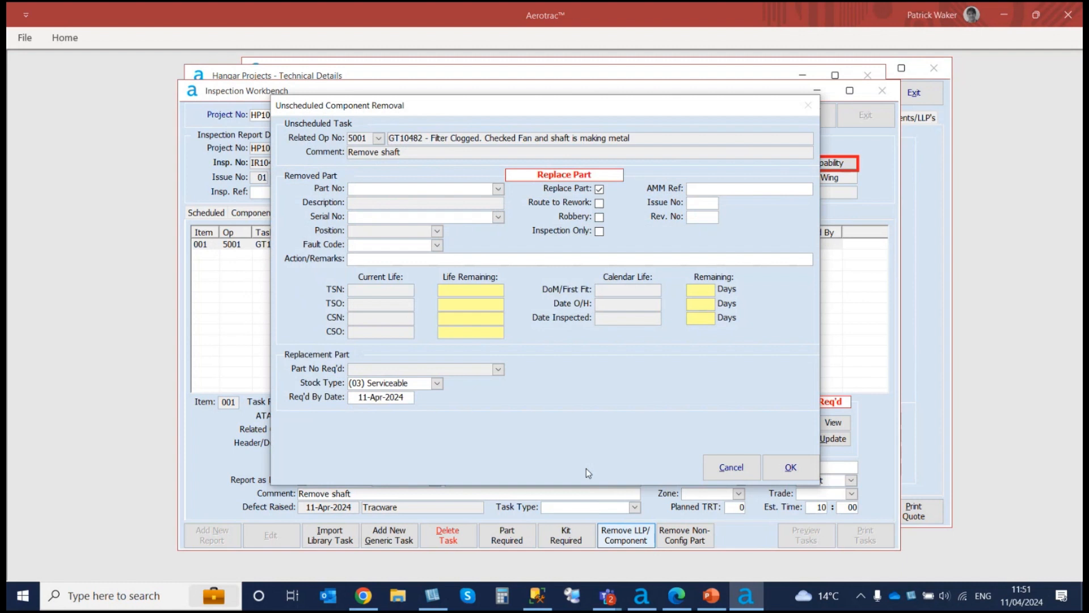
pyautogui.write('2226m21P04')
pyautogui.press('Tab')
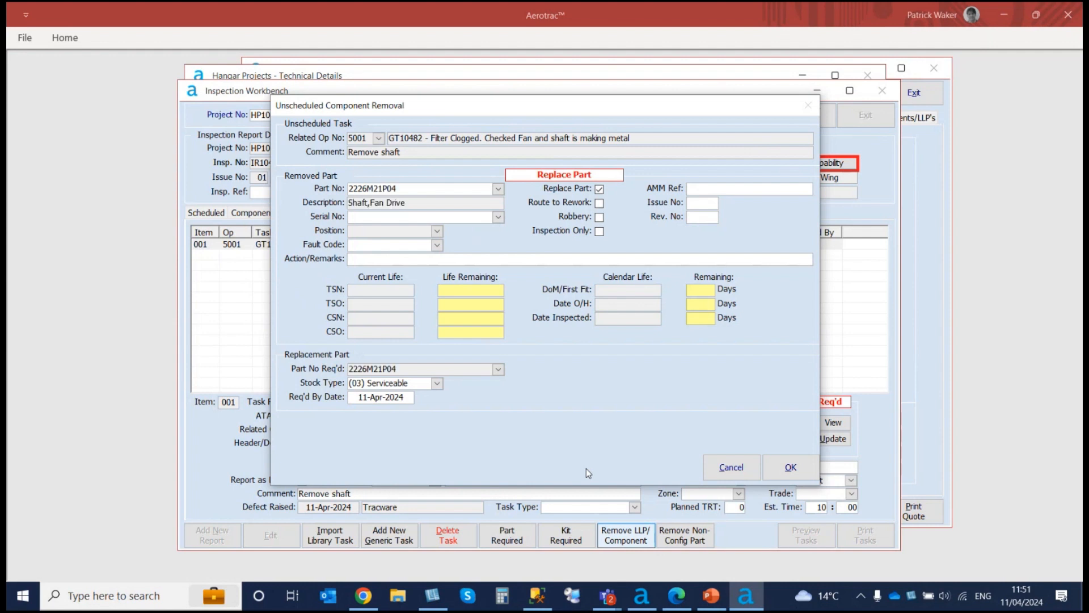
pyautogui.click(499, 217)
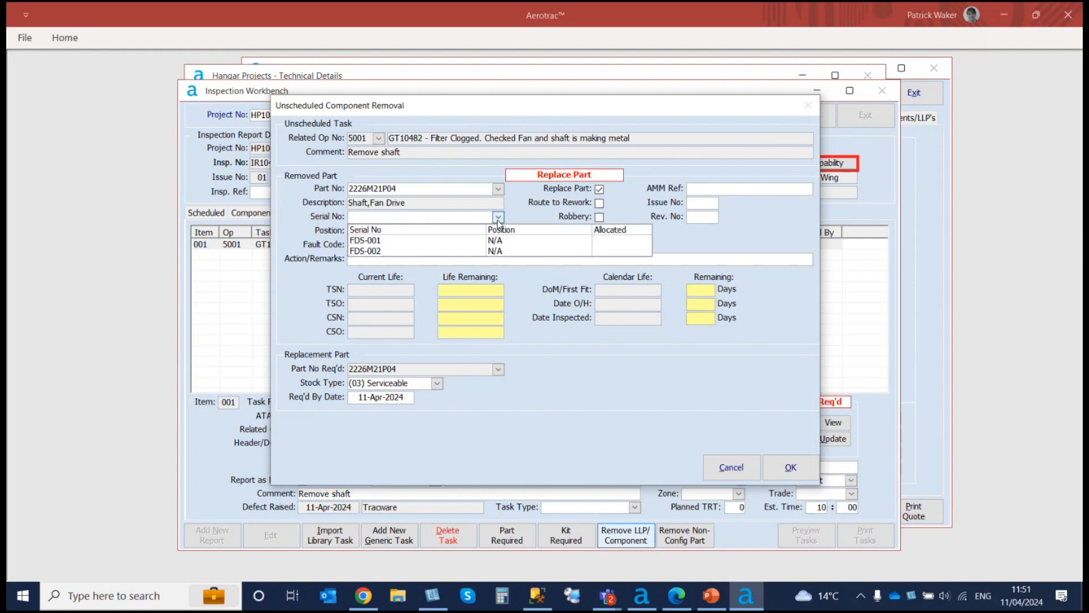
pyautogui.click(450, 237)
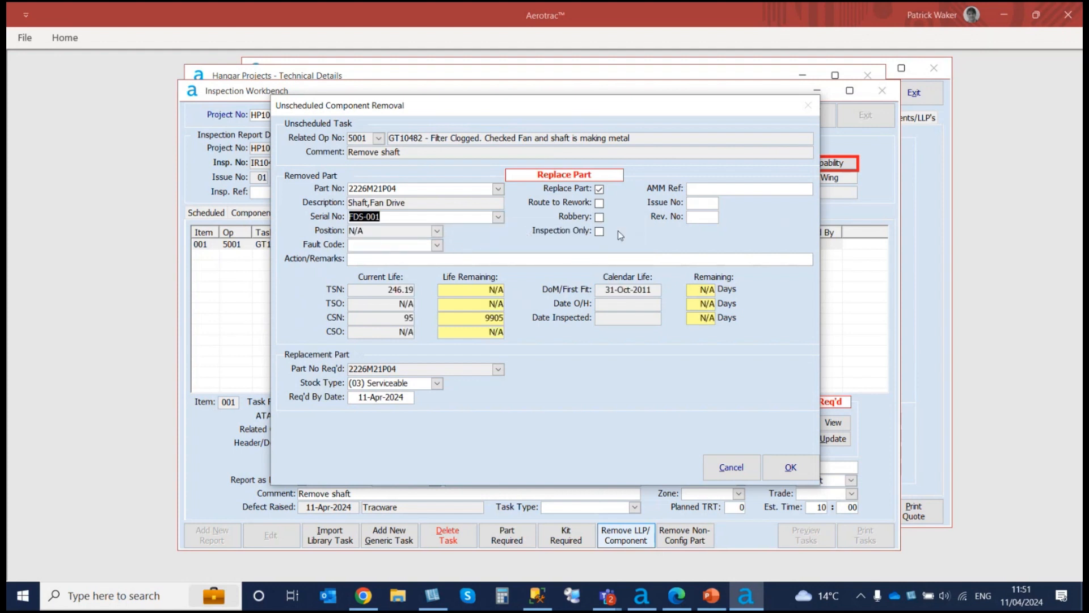
# Step: Enter the remark "Replace shaft", set the fault code to N/A and accept the component removal
pyautogui.click(697, 189)
pyautogui.click(361, 259)
pyautogui.write('Replace shaft')
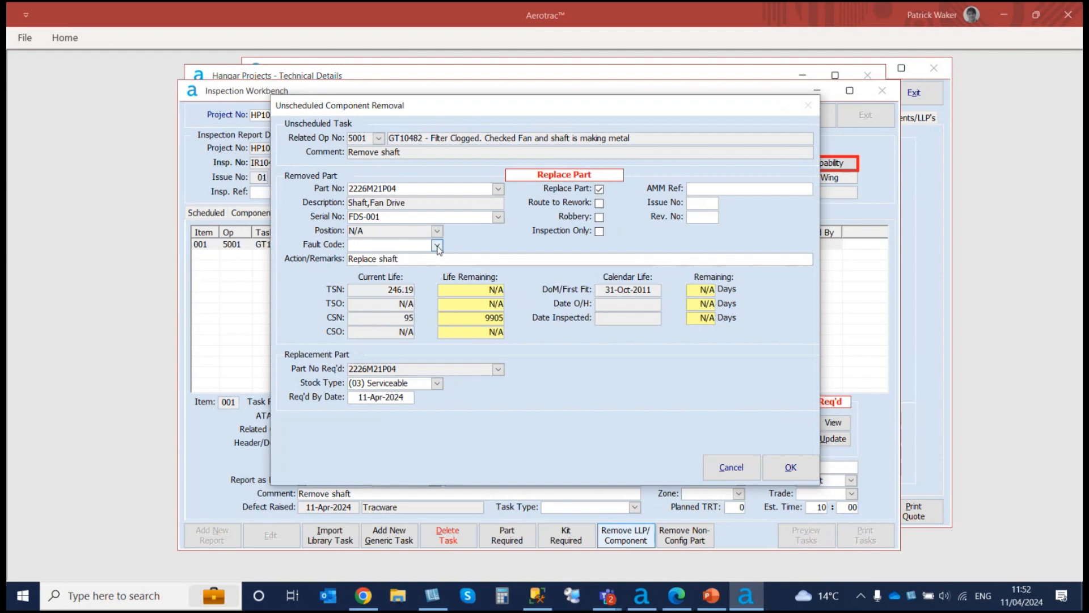
pyautogui.click(436, 244)
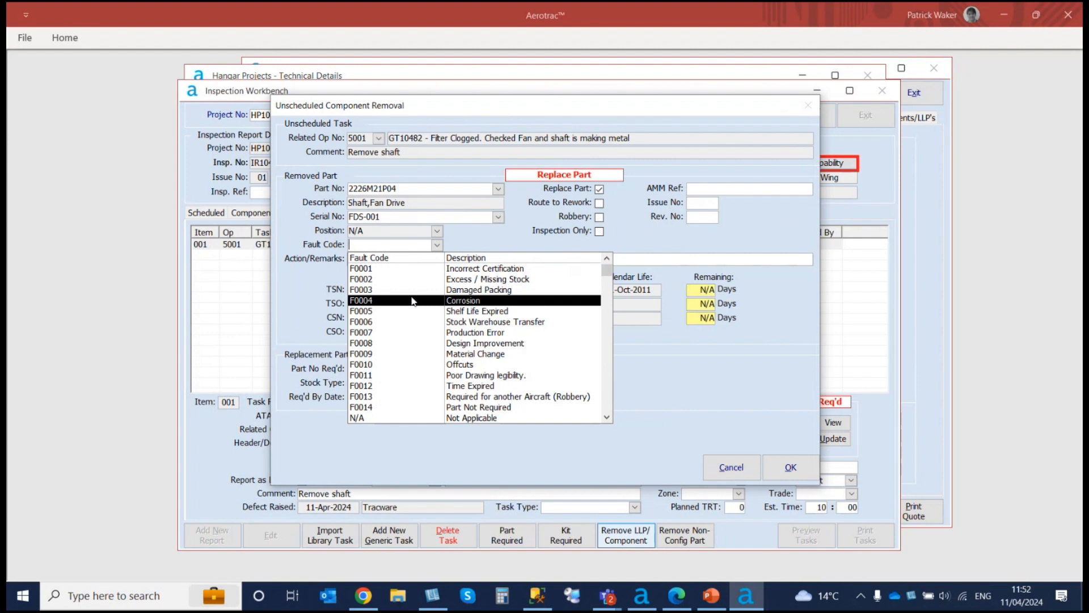
pyautogui.press('Up')
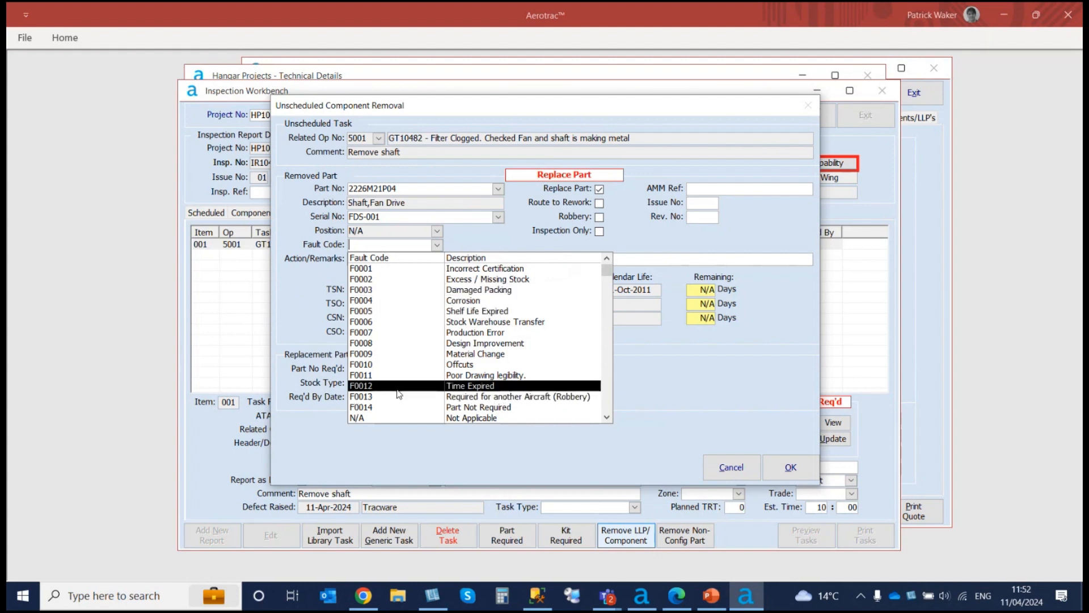
pyautogui.click(366, 418)
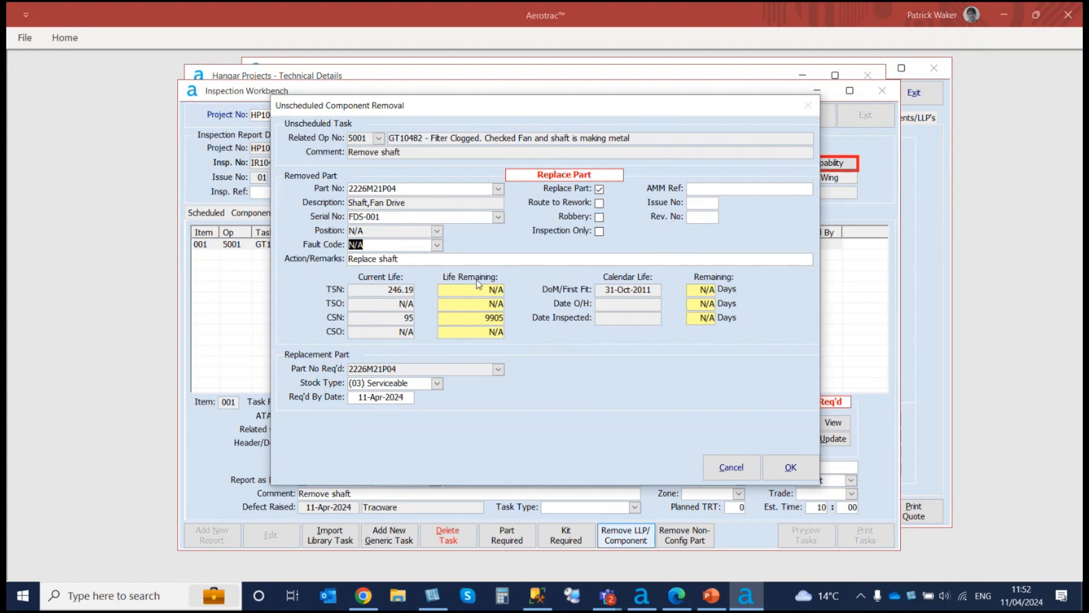
pyautogui.click(777, 465)
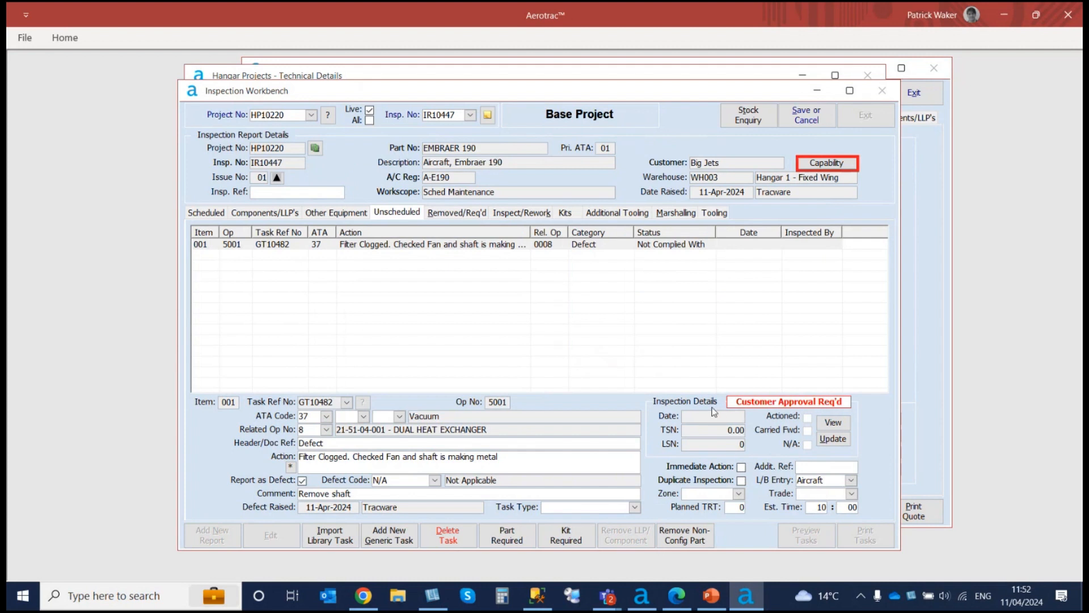
# Step: Save the changes to the inspection report and update its route
pyautogui.click(811, 121)
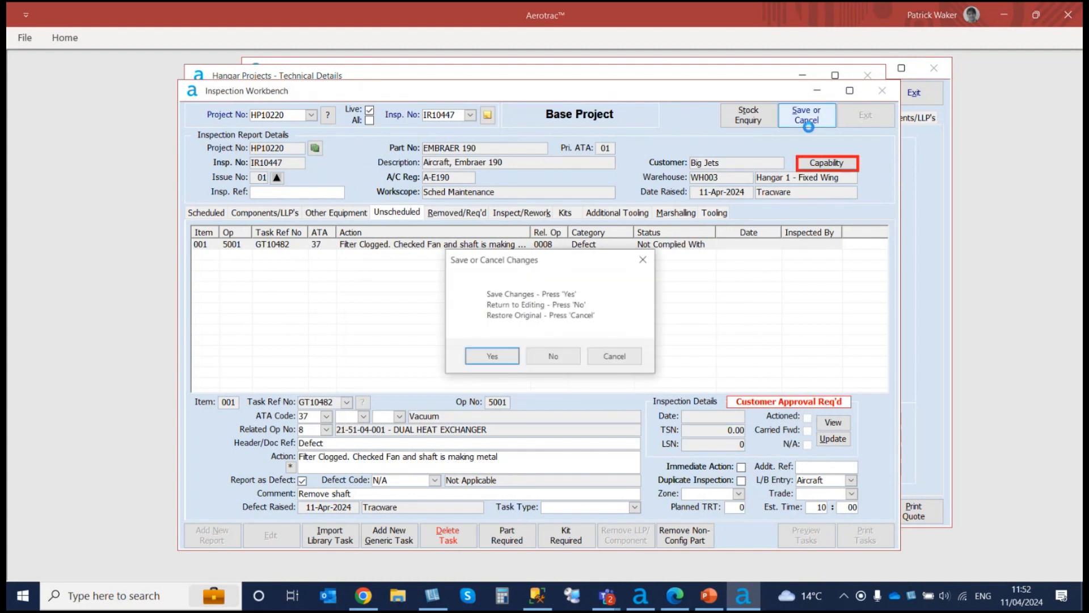
pyautogui.click(492, 355)
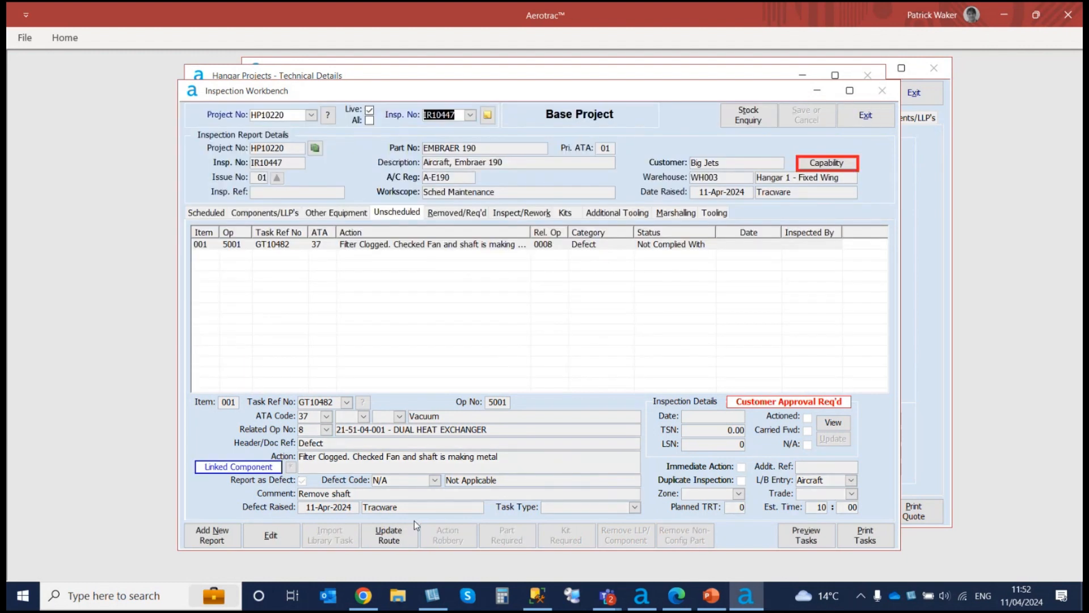
pyautogui.click(390, 536)
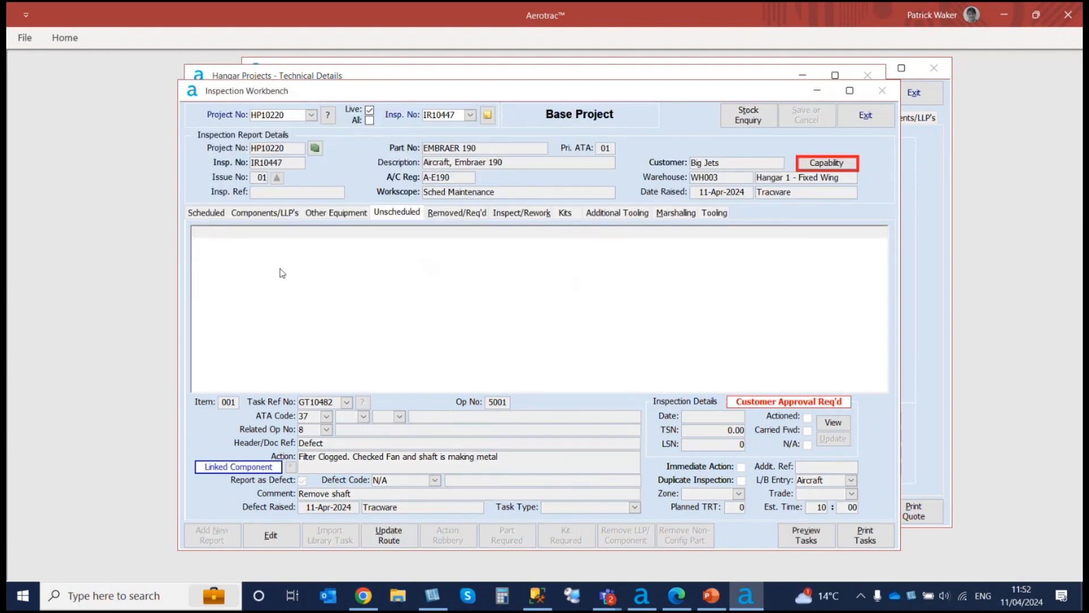
# Step: Preview the op 5001 task card for the fan drive shaft among the components, and close the preview
pyautogui.click(282, 214)
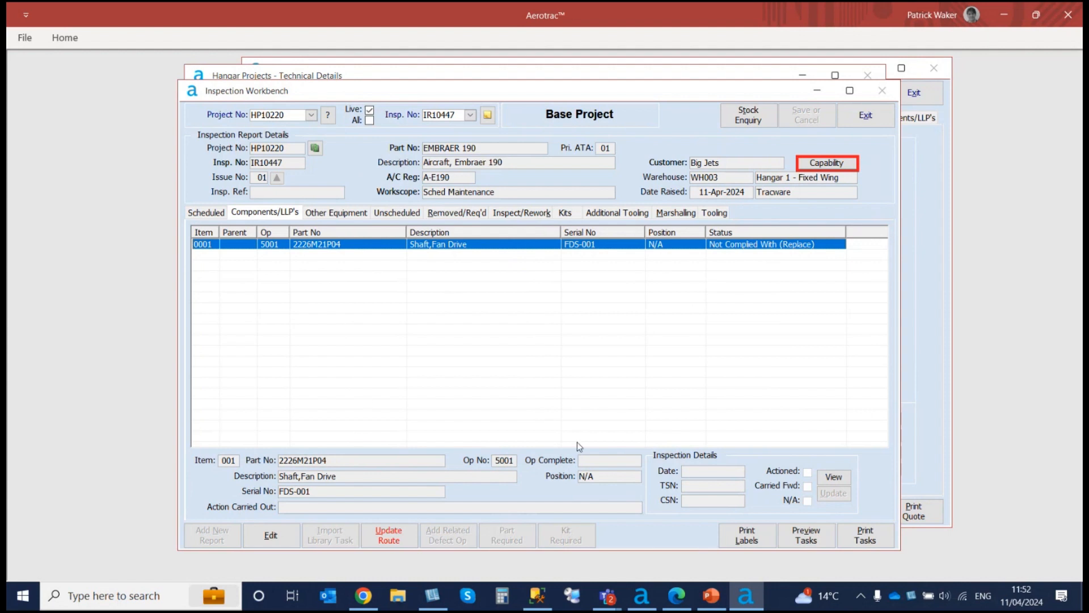
pyautogui.click(804, 540)
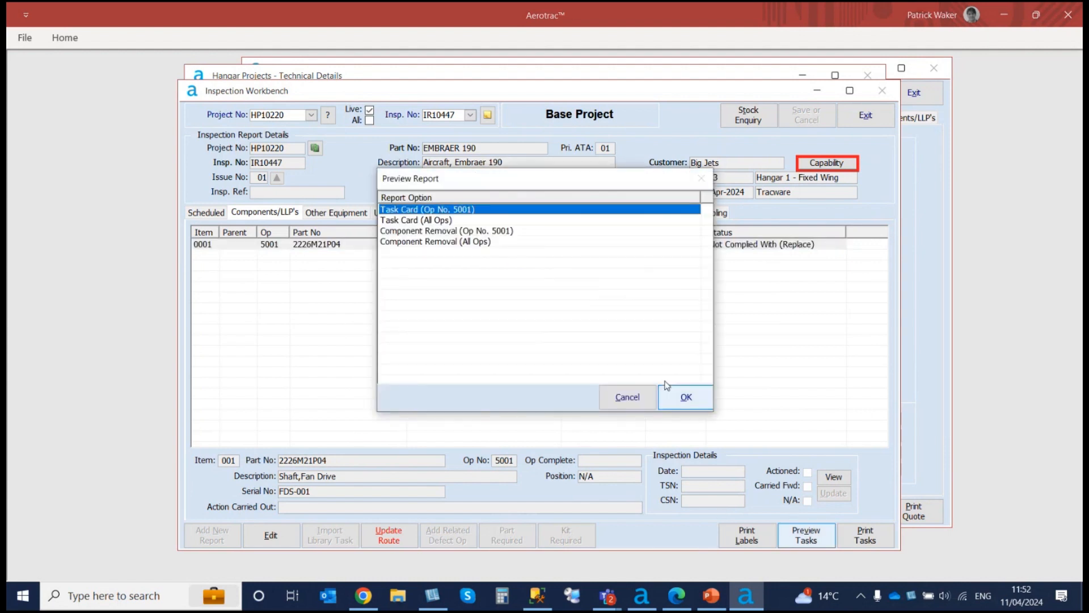
pyautogui.click(696, 400)
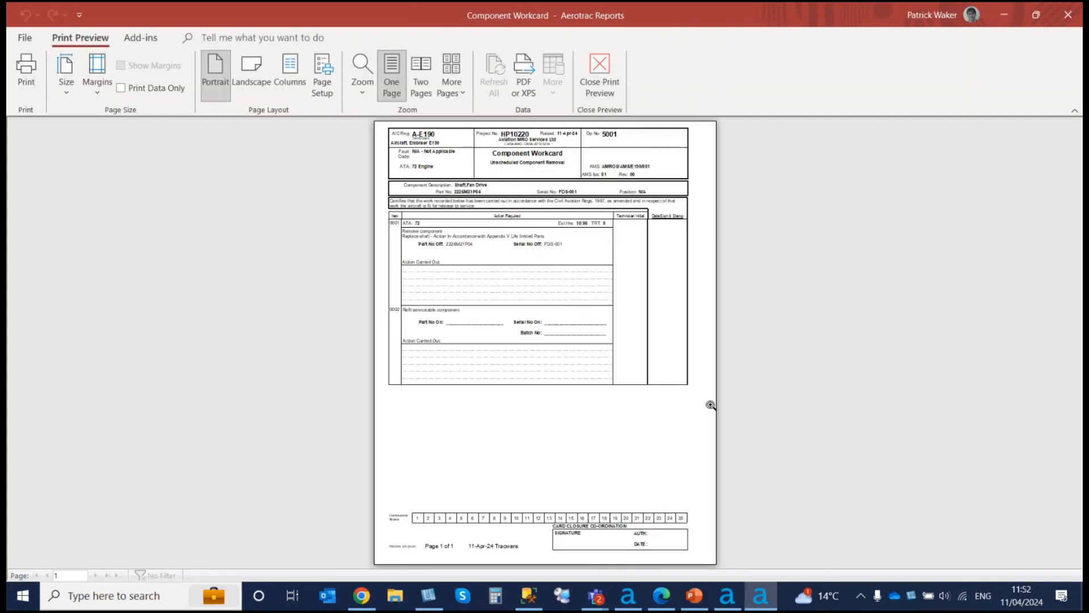
pyautogui.click(602, 70)
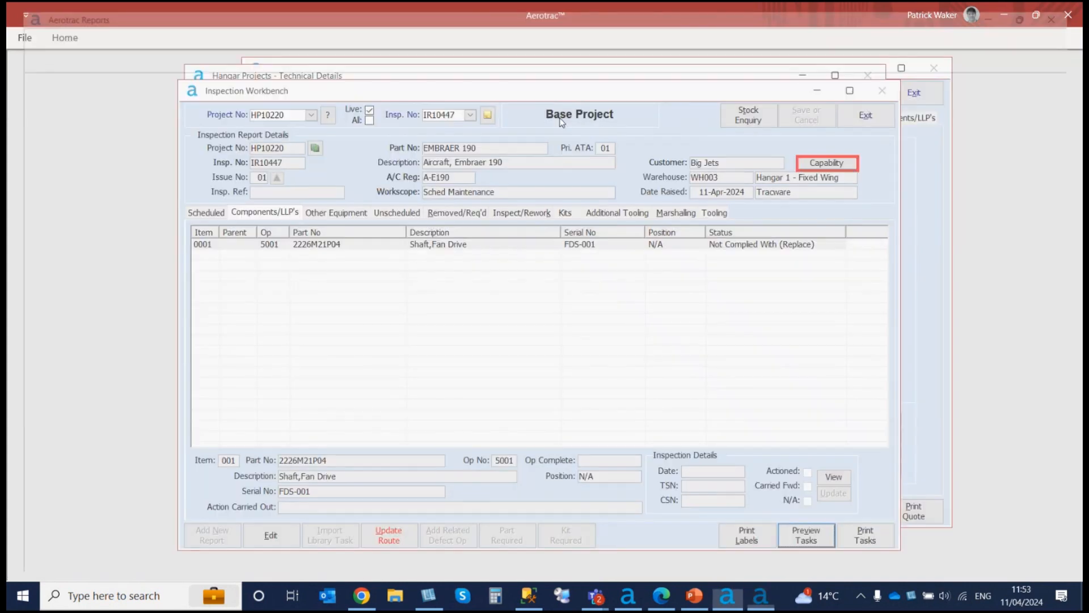
pyautogui.click(270, 535)
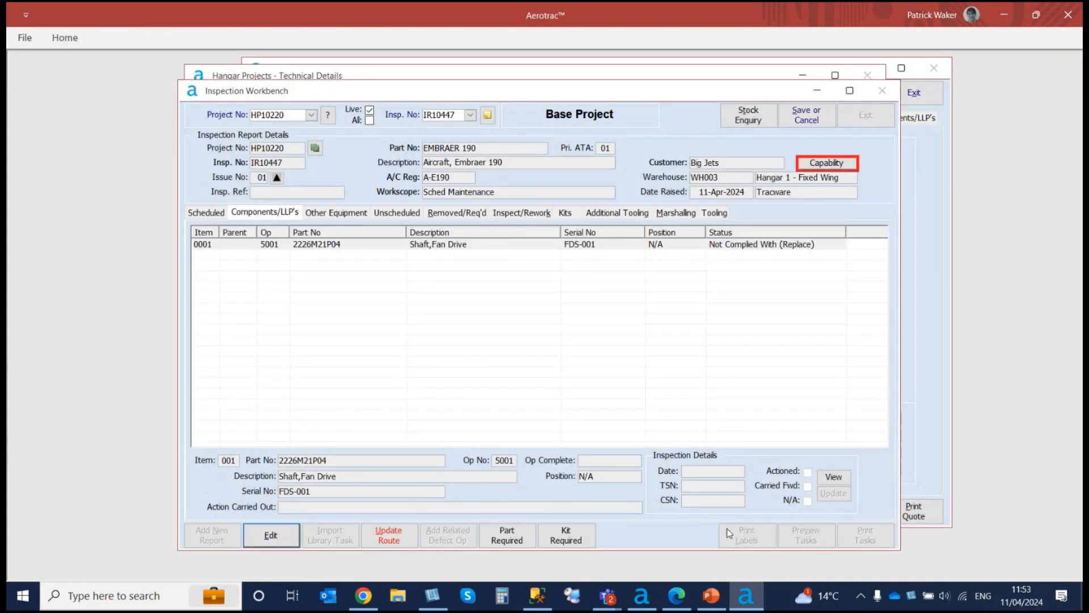
pyautogui.click(828, 497)
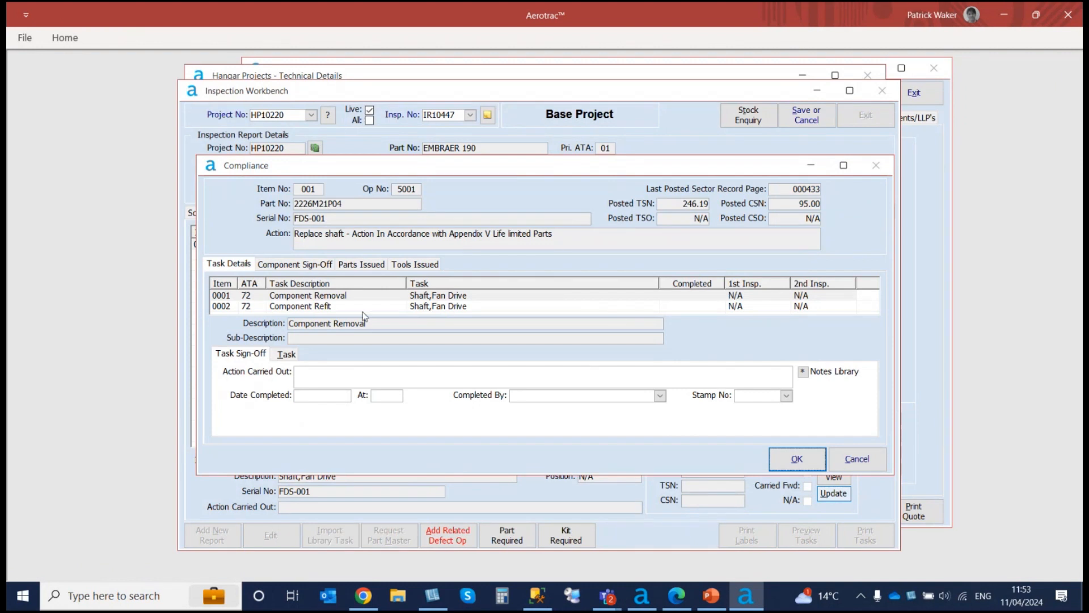
pyautogui.click(307, 264)
pyautogui.click(298, 283)
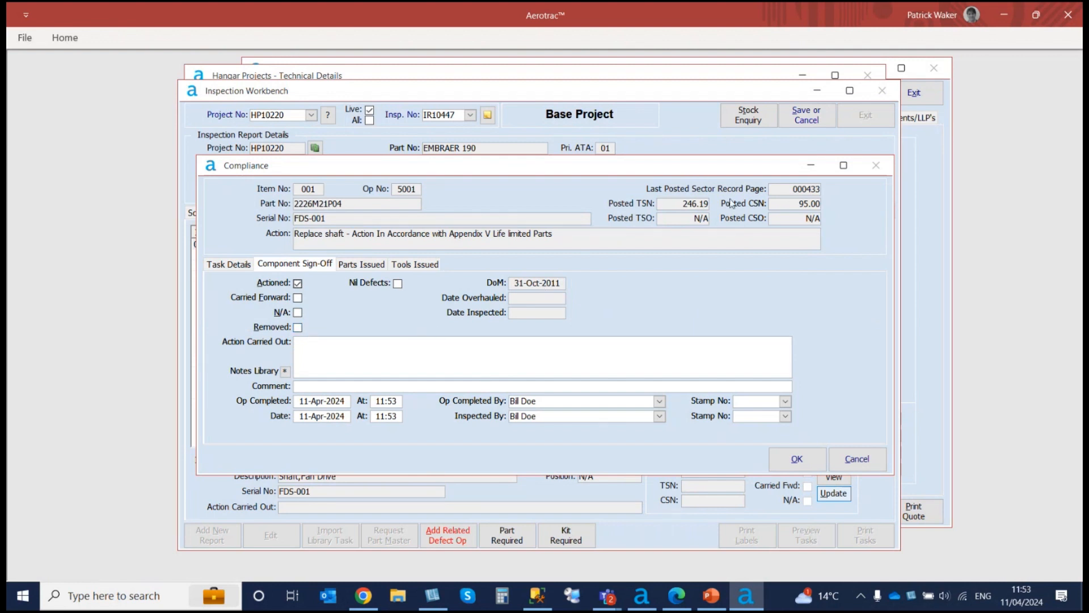
pyautogui.click(857, 458)
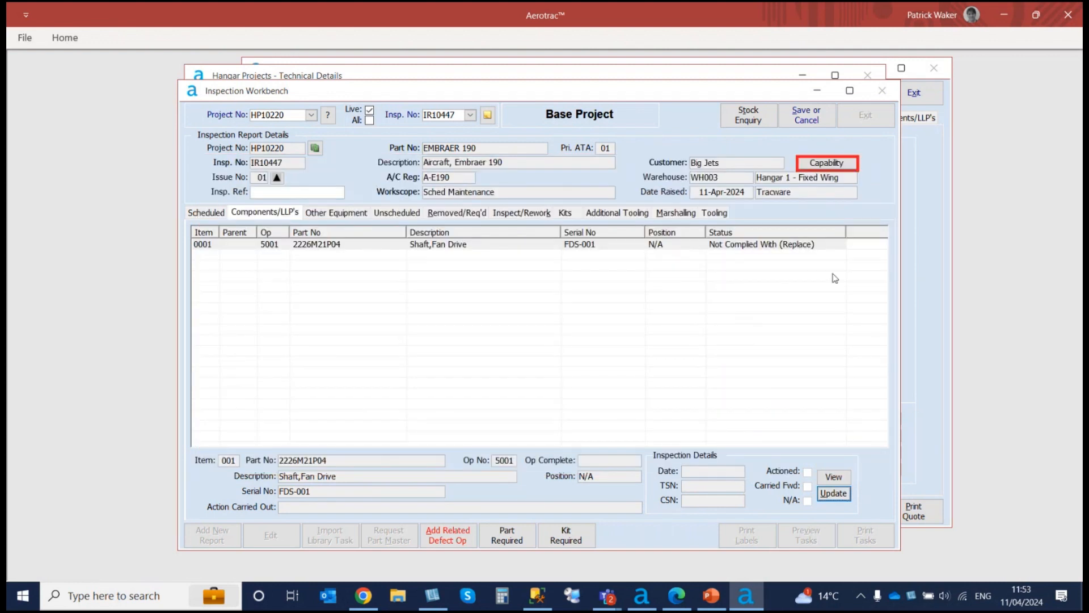
pyautogui.click(813, 121)
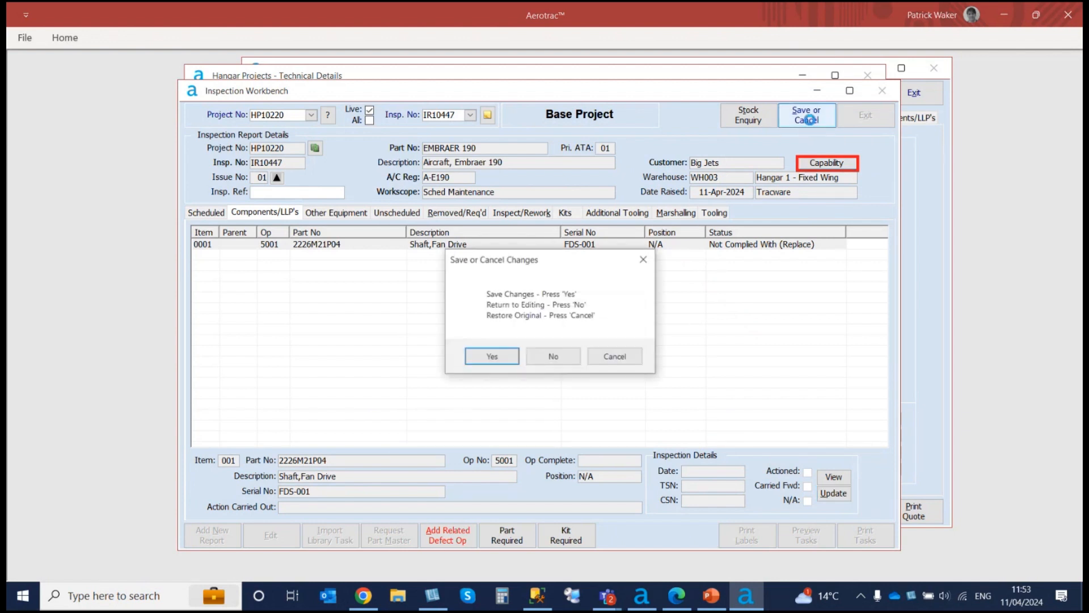
pyautogui.click(613, 357)
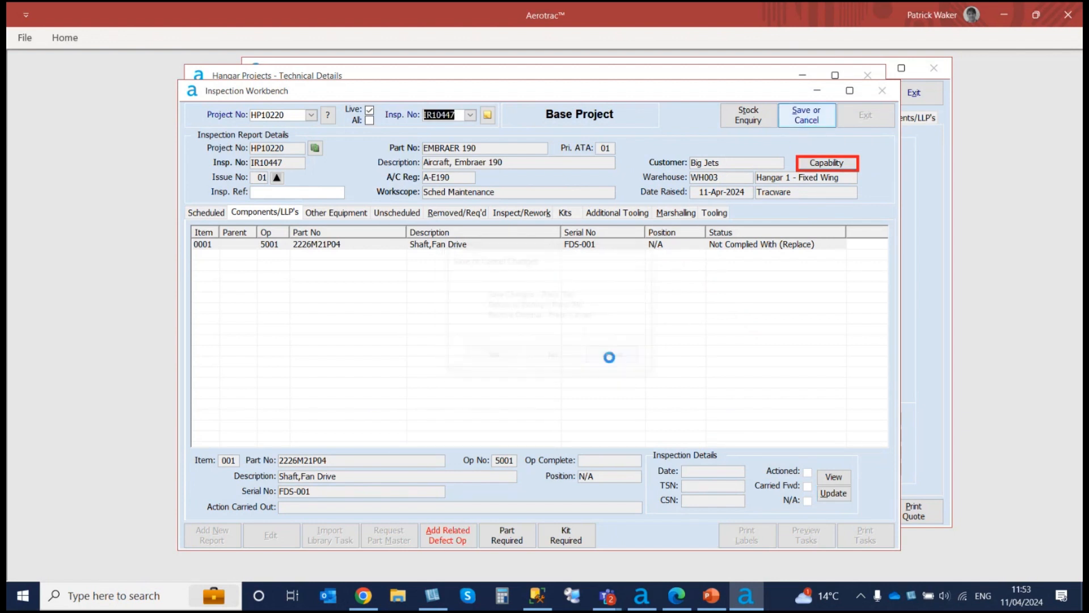
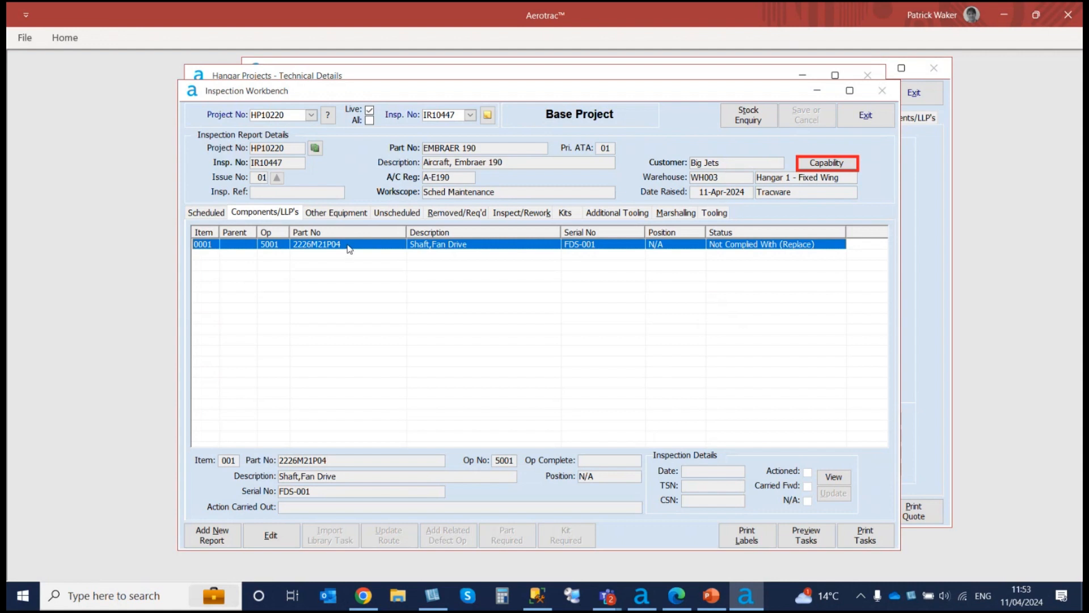
# Step: Close the inspection report and project windows and open Part Movements from the Materials stock movements
pyautogui.click(875, 120)
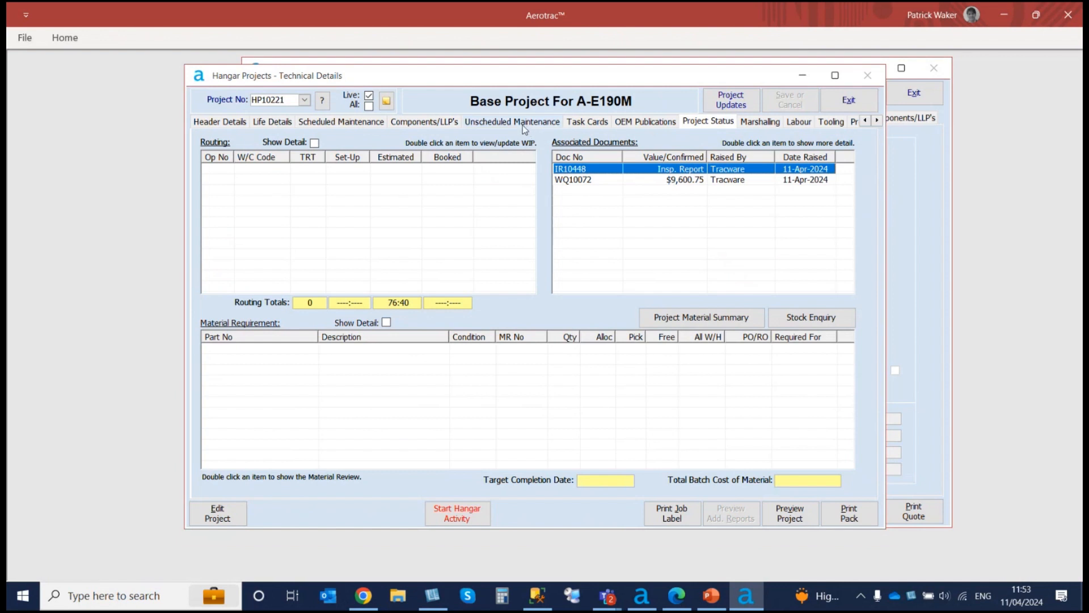
pyautogui.click(849, 100)
pyautogui.click(914, 92)
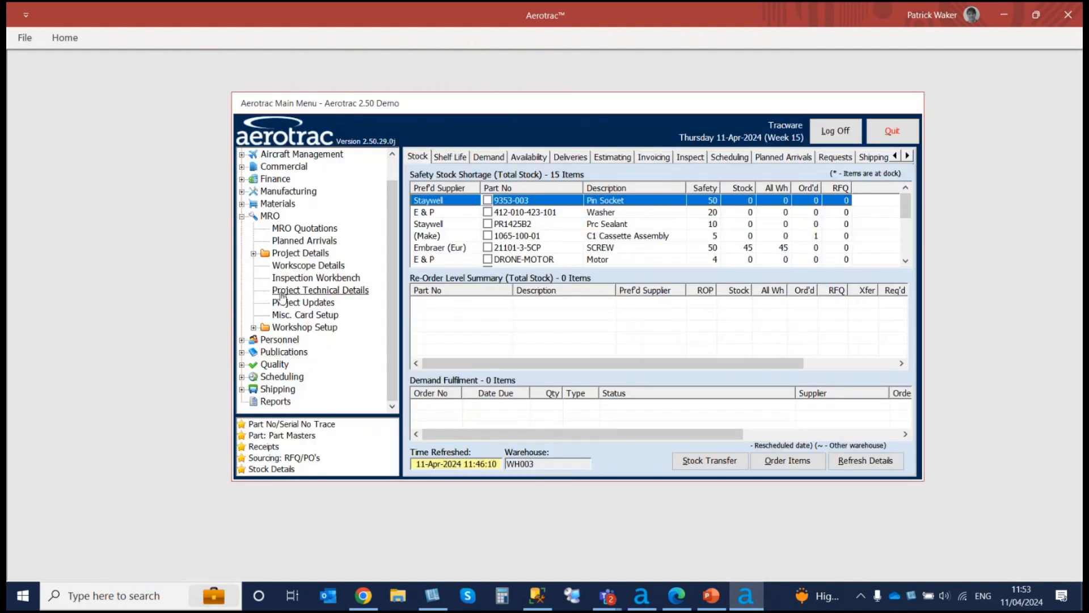
pyautogui.click(278, 204)
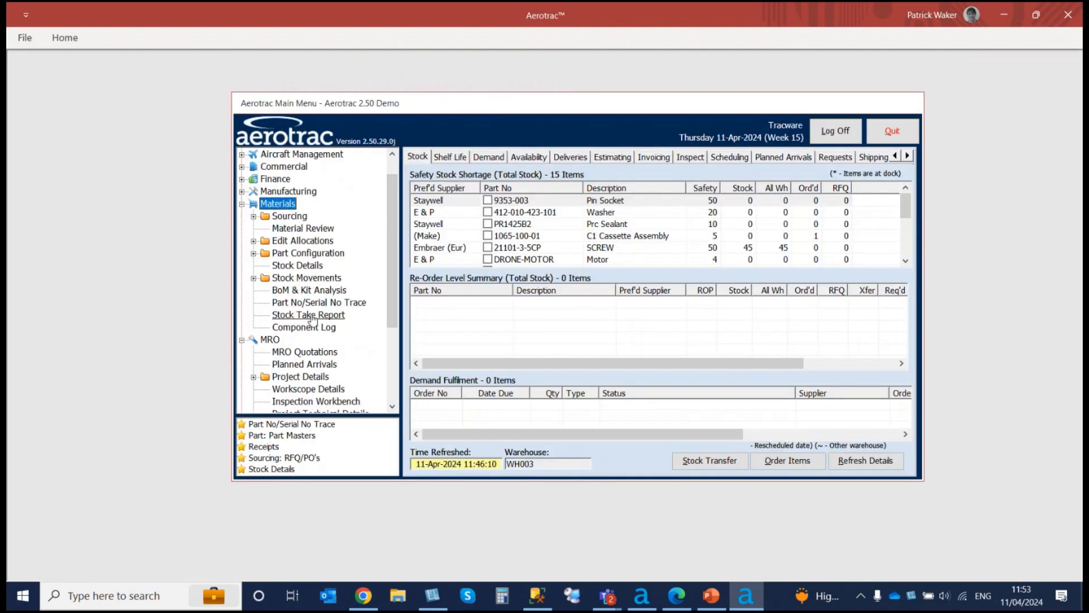
pyautogui.scroll(-2, 321, 381)
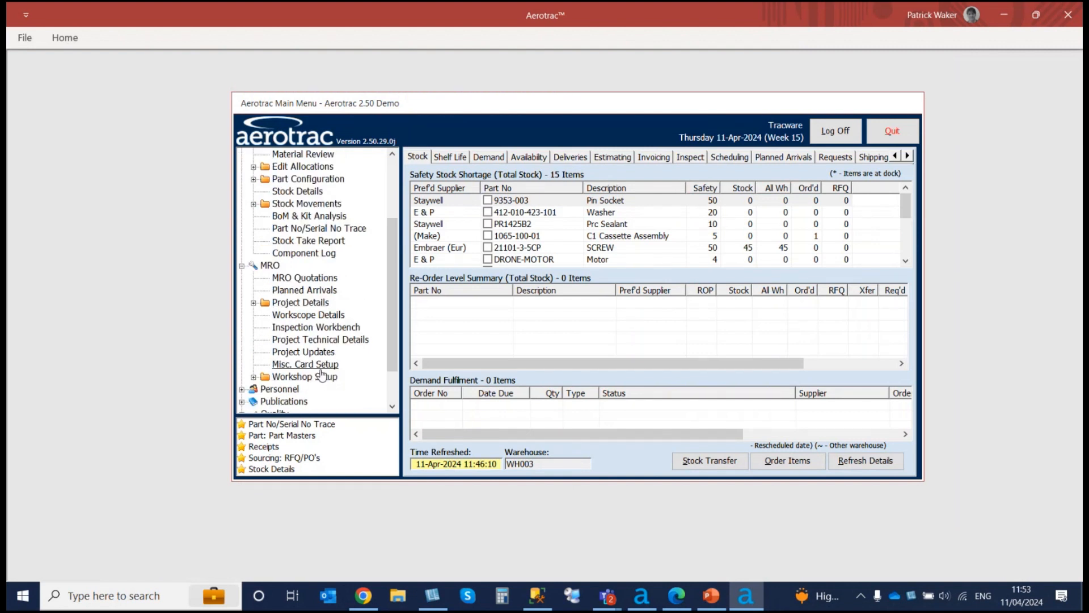
pyautogui.click(329, 205)
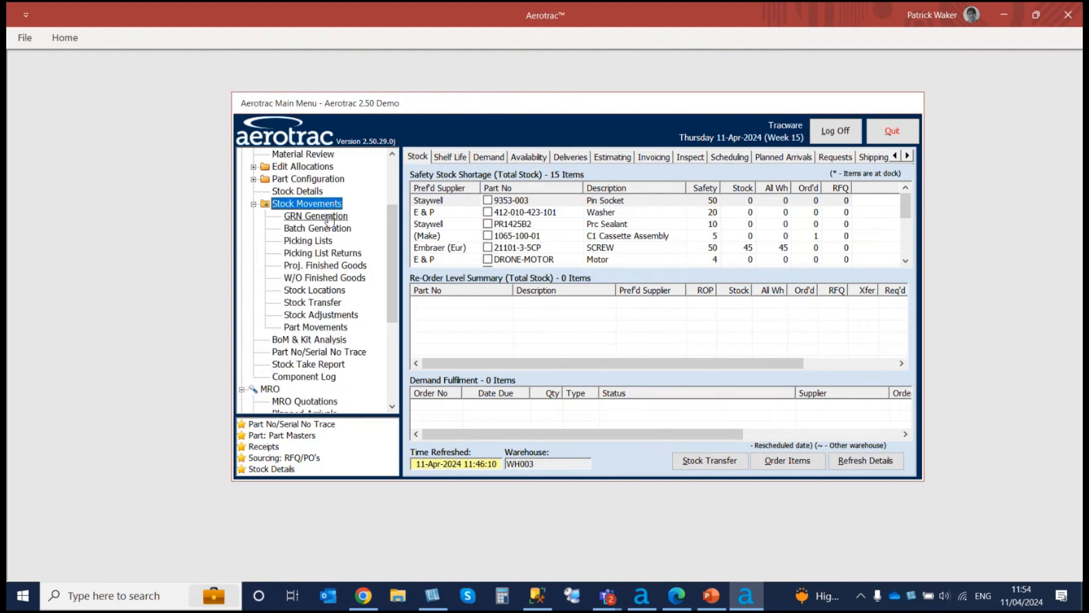
pyautogui.doubleClick(332, 326)
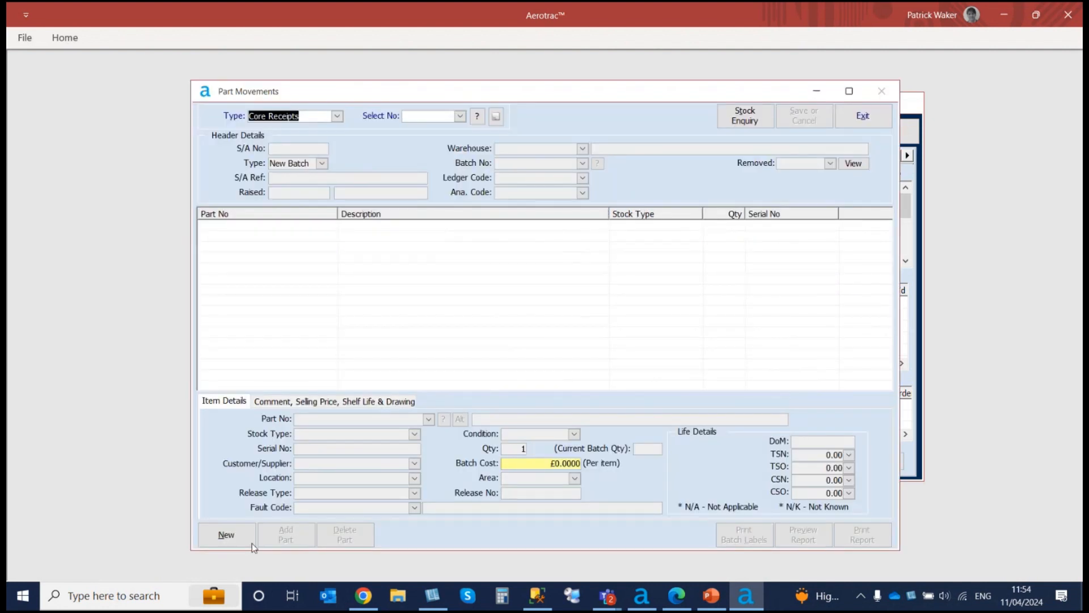
# Step: Start a new Component Removal or Robbery part movement with project HP10220 as the source of the removal
pyautogui.click(250, 542)
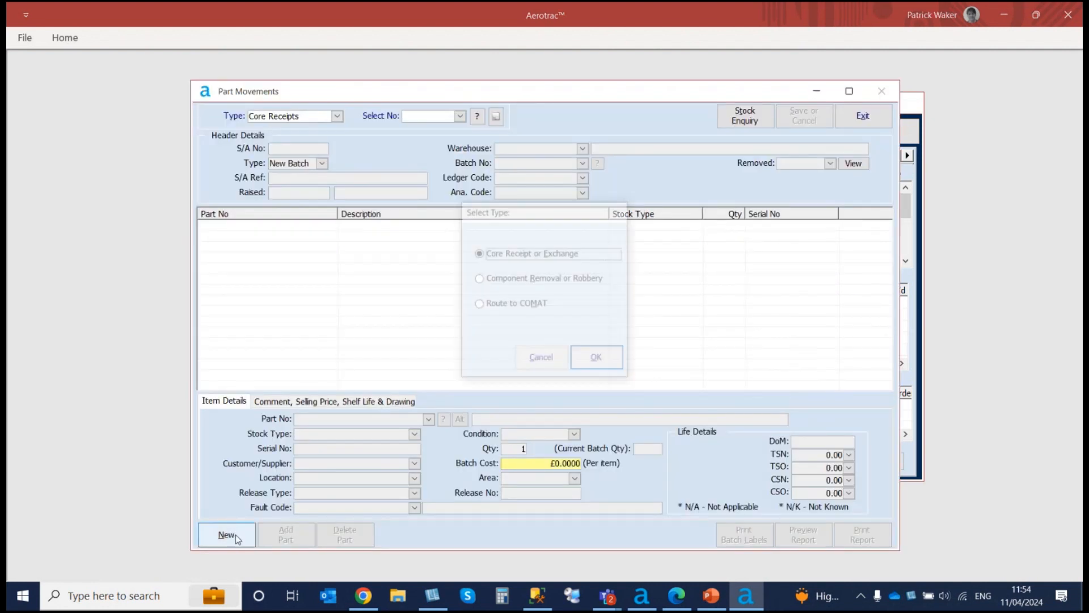
pyautogui.click(507, 282)
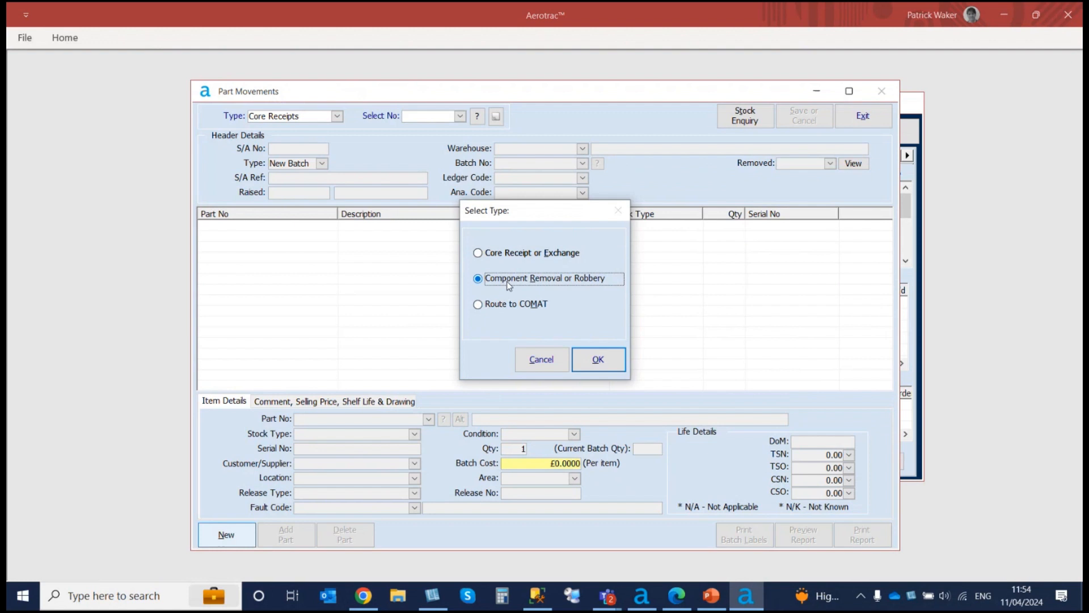
pyautogui.click(591, 359)
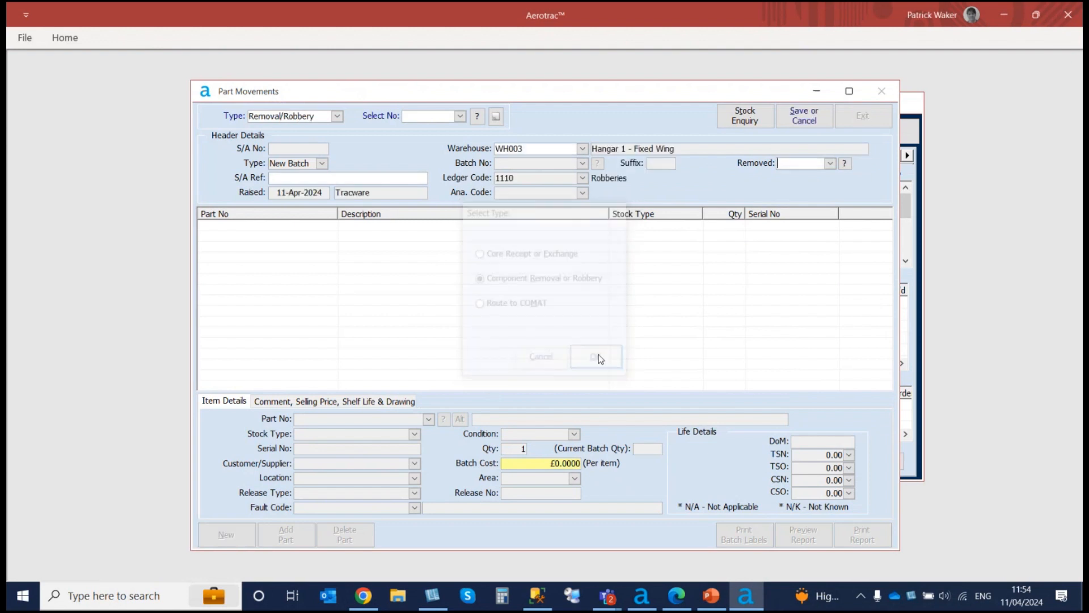
pyautogui.click(830, 164)
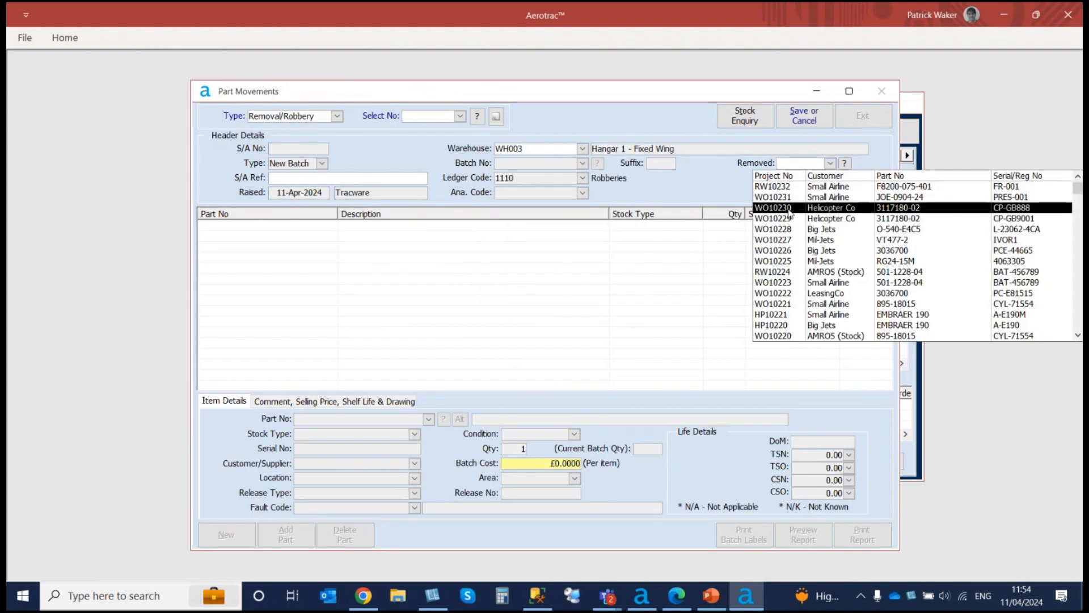
pyautogui.write('hp10221')
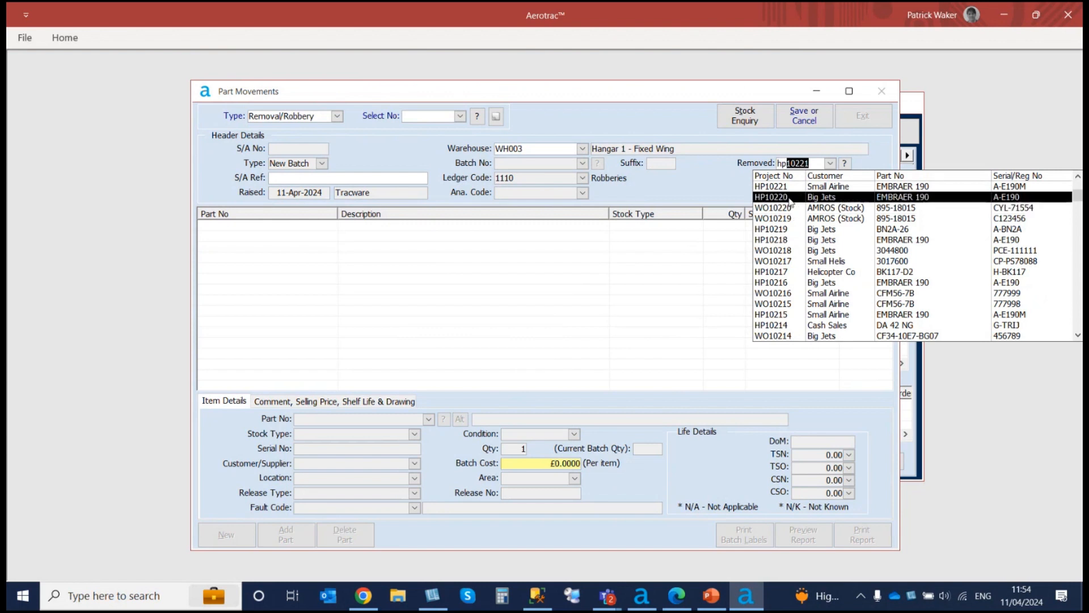
pyautogui.click(790, 199)
# Step: Add the fan drive shaft 2226M21P04 to the movement and set its location to Quarantine
pyautogui.click(294, 534)
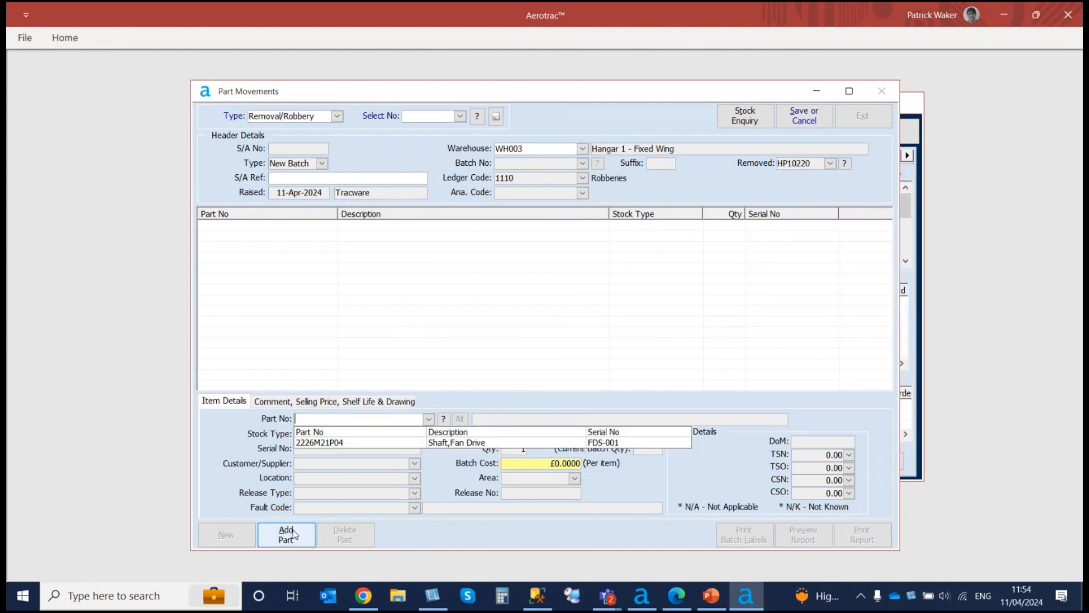
pyautogui.click(352, 443)
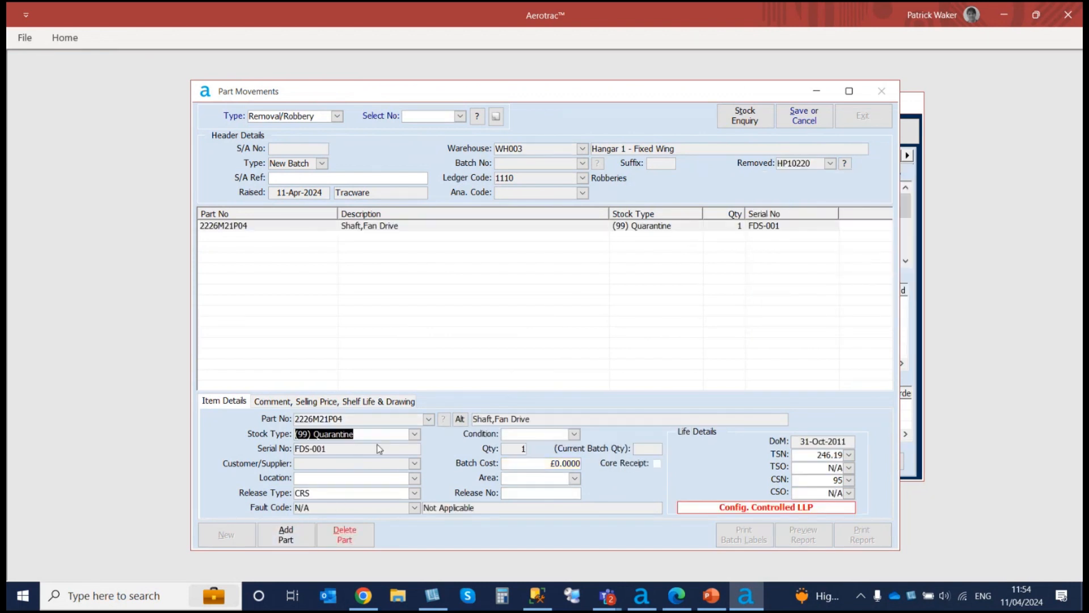
pyautogui.click(415, 479)
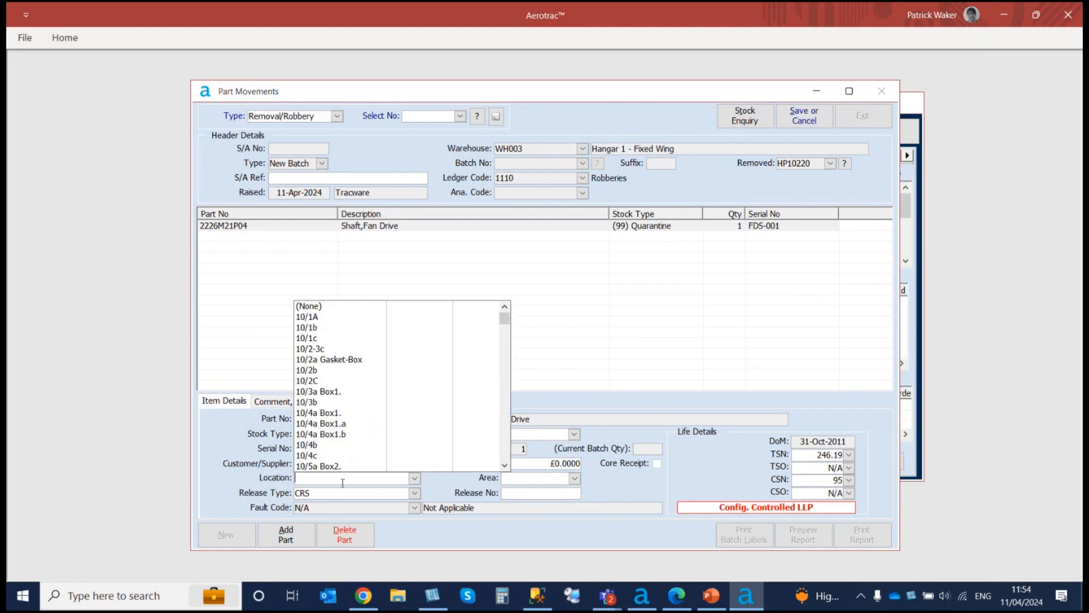
pyautogui.write('qUAR')
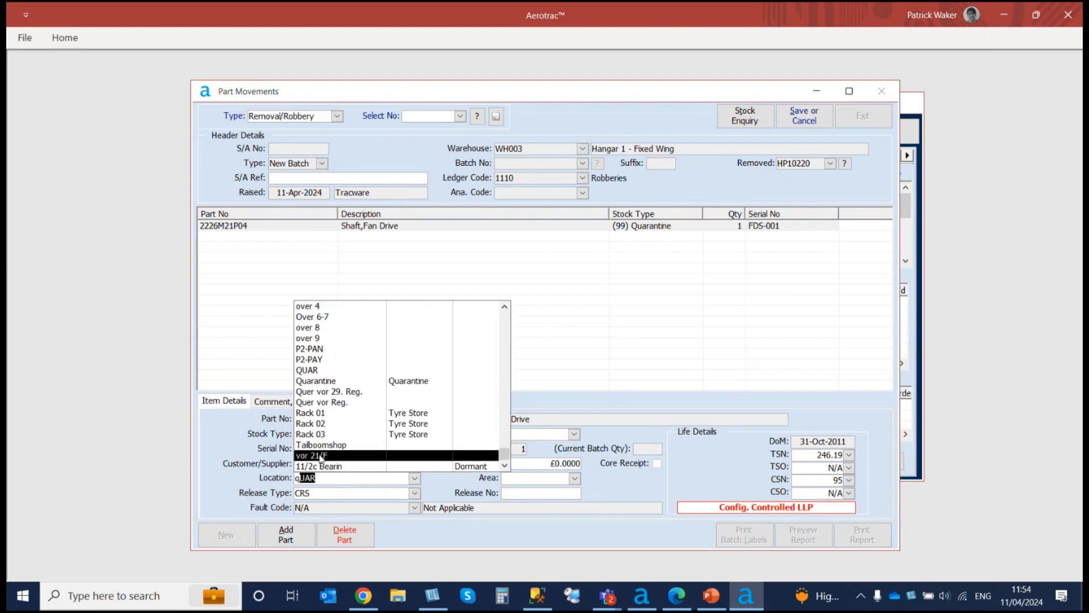
pyautogui.click(317, 381)
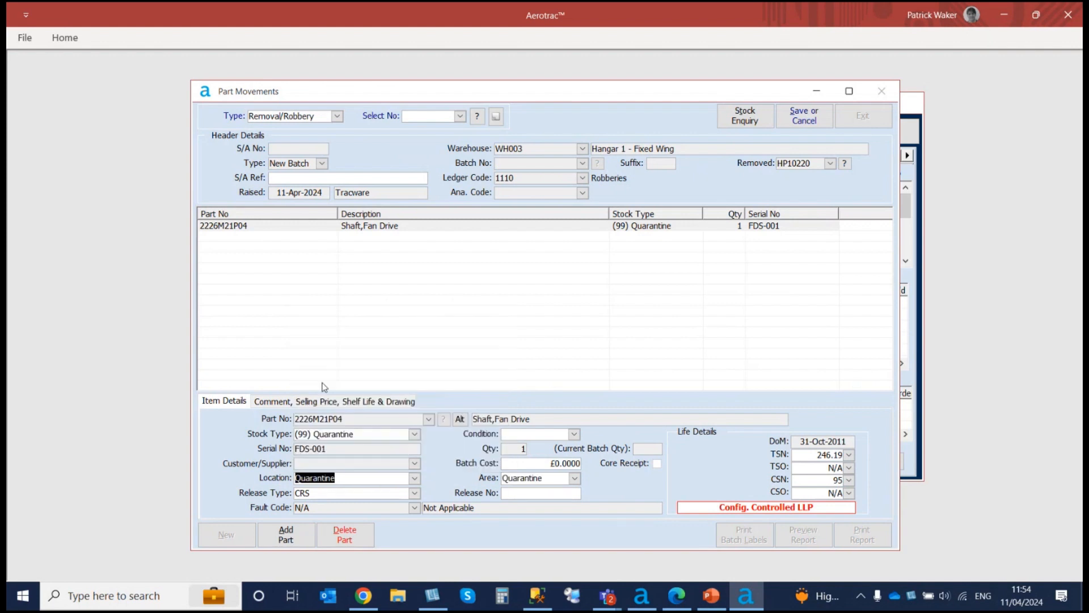
# Step: Set the shaft's condition to Unserviceable and its release type to N/A, and save the stock adjustment
pyautogui.click(574, 434)
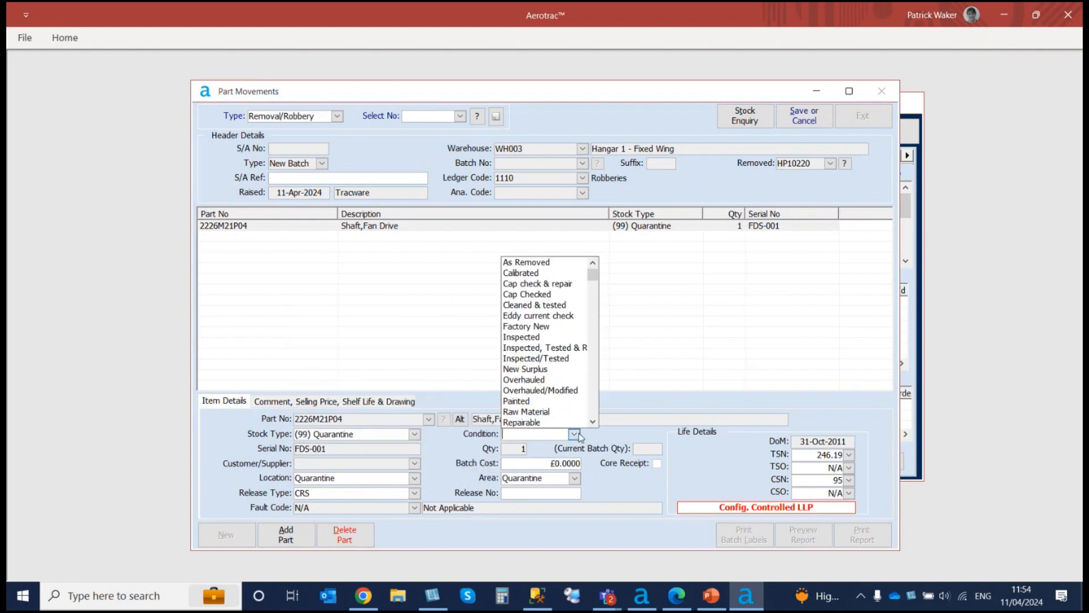
pyautogui.write('unserviceable')
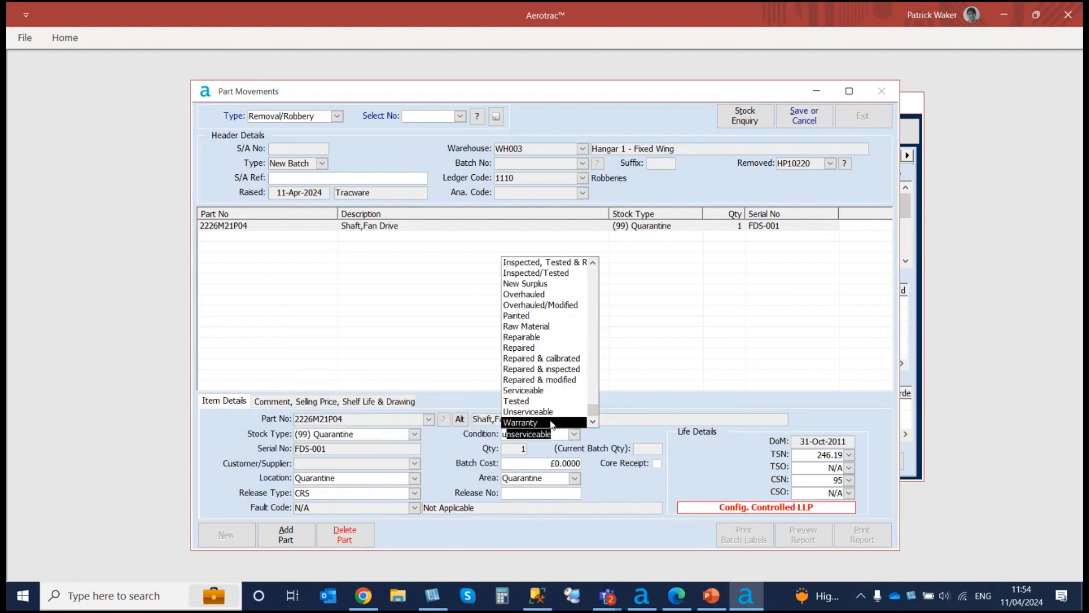
pyautogui.click(550, 413)
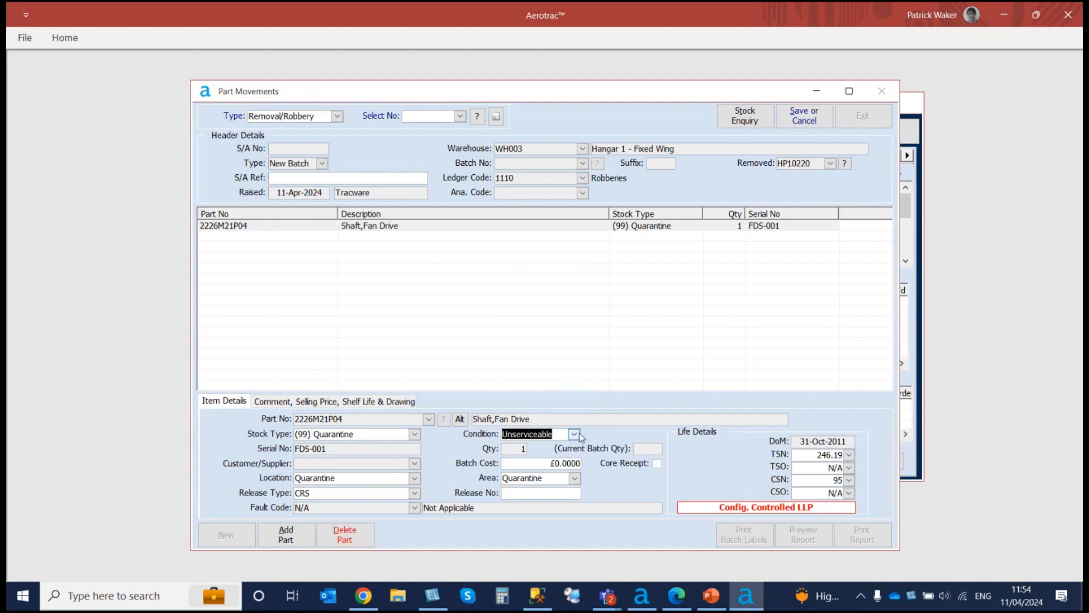
pyautogui.click(414, 493)
pyautogui.click(327, 419)
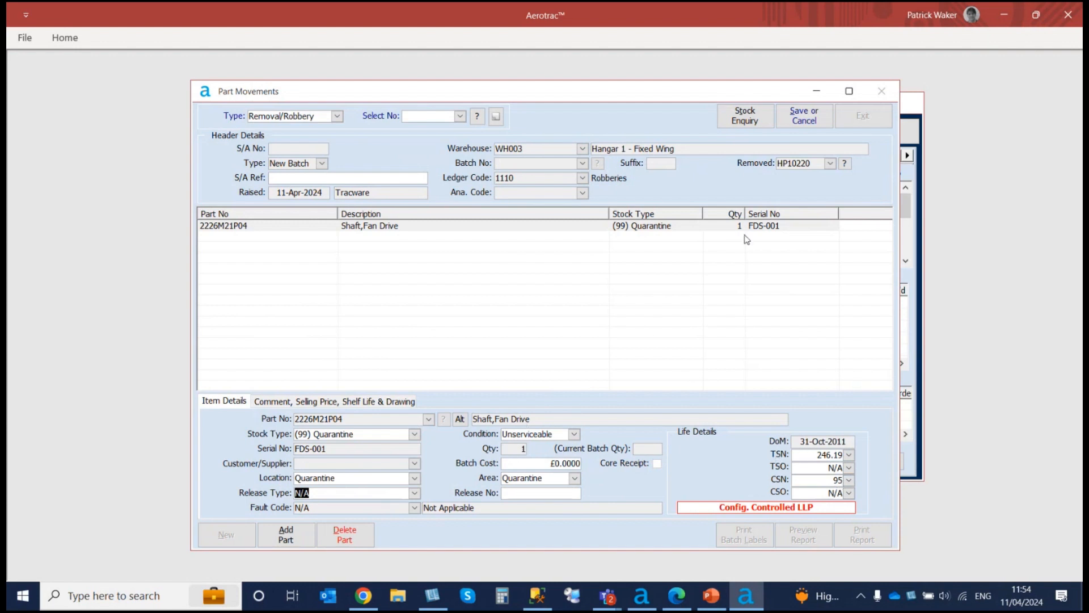
pyautogui.click(804, 118)
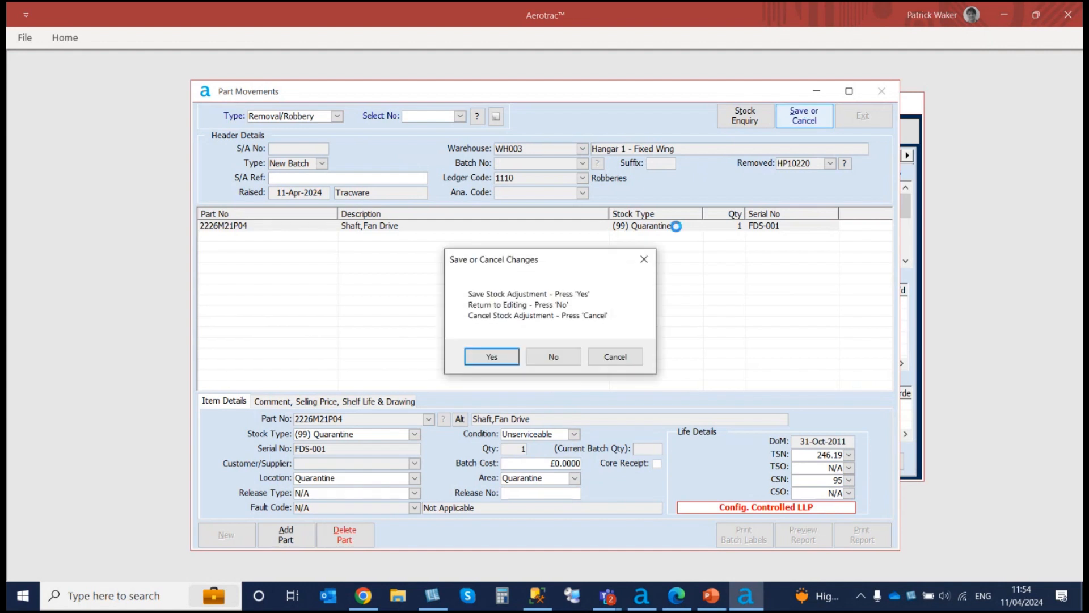
pyautogui.click(489, 356)
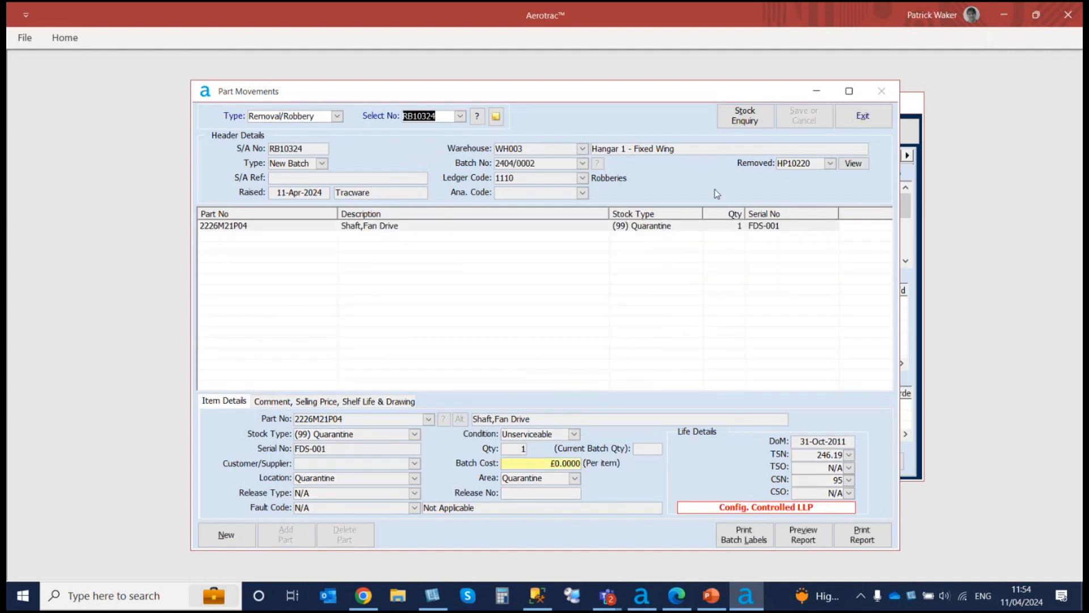
# Step: Check the shaft's stock details and materials trace, and close the enquiry and Part Movements windows
pyautogui.click(743, 116)
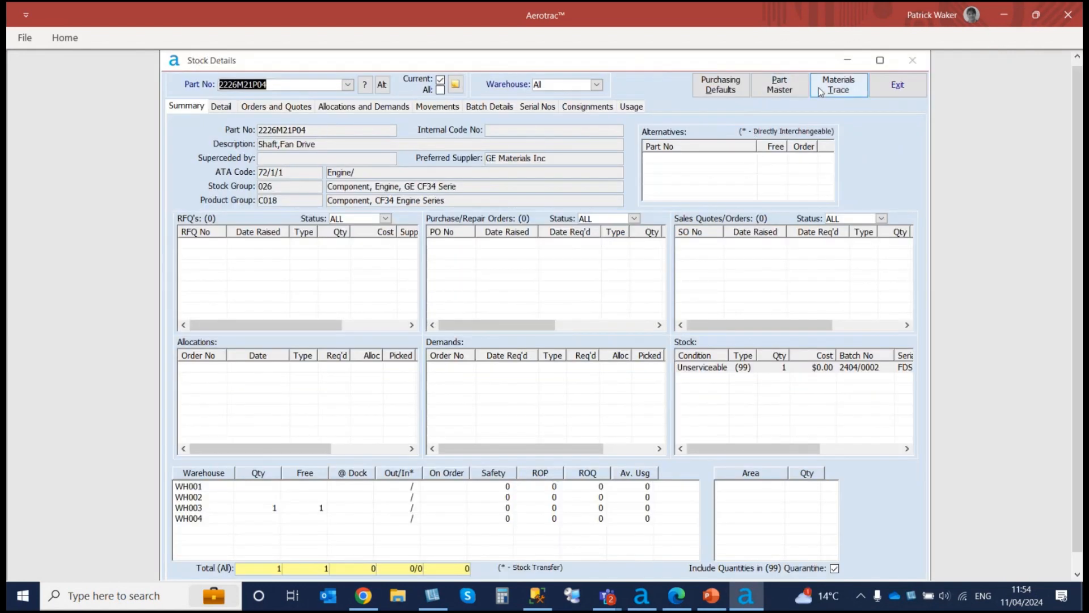
pyautogui.click(818, 89)
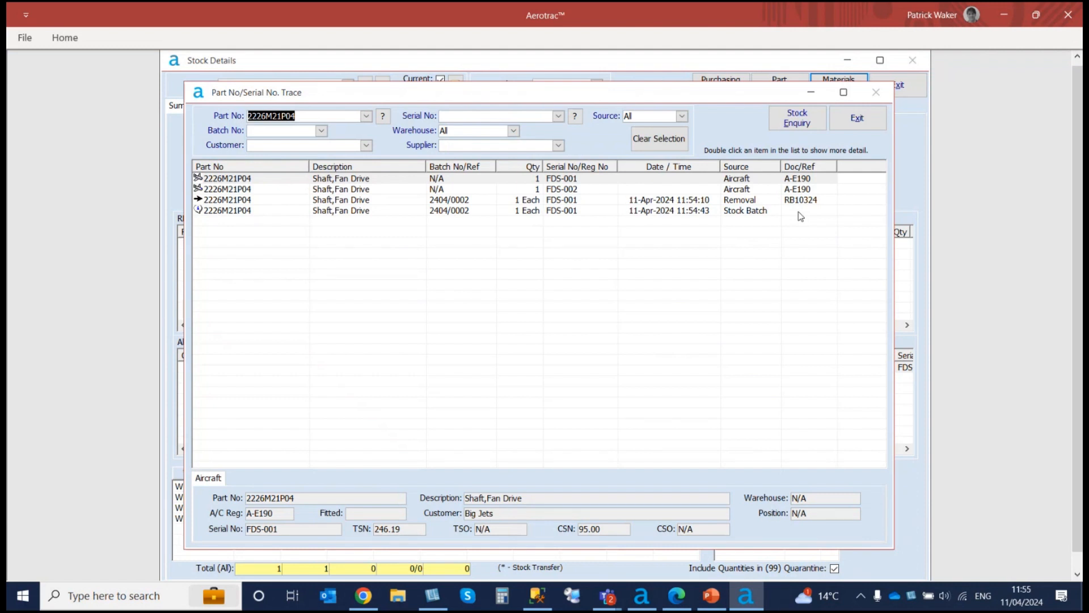
pyautogui.click(854, 117)
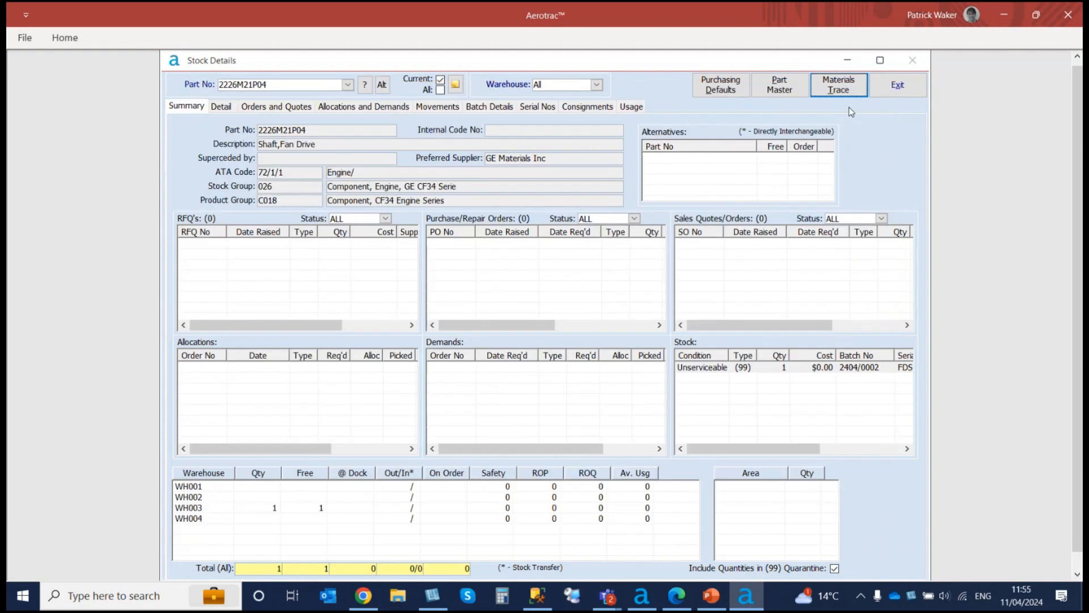
pyautogui.click(901, 85)
pyautogui.click(867, 120)
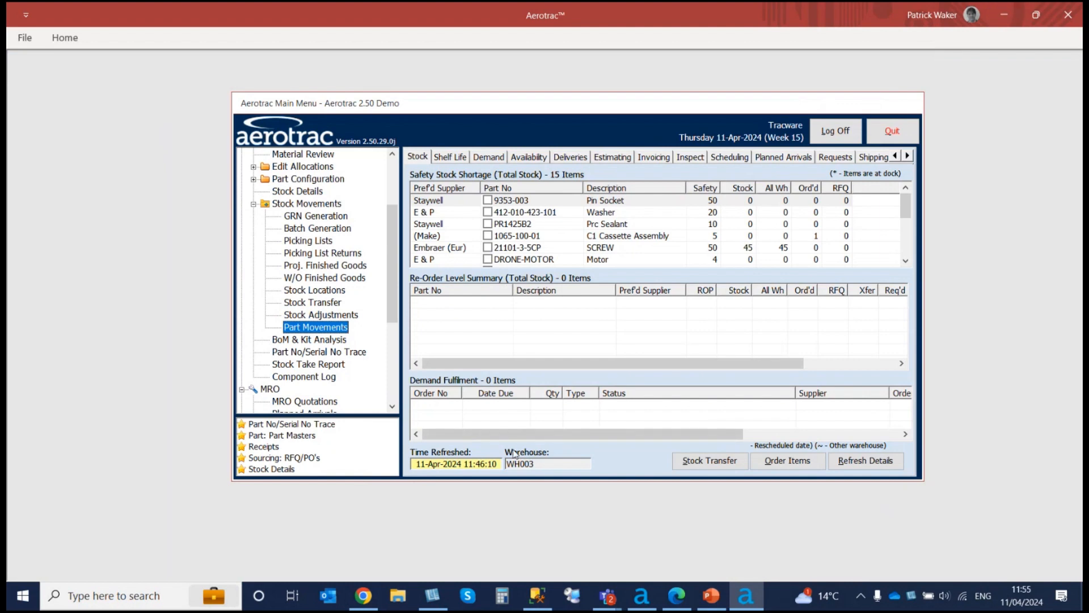
# Step: Switch to Aerotrac AWI in Chrome and examine the Fleet Status charts and aircraft list under Aircraft Management
pyautogui.click(364, 597)
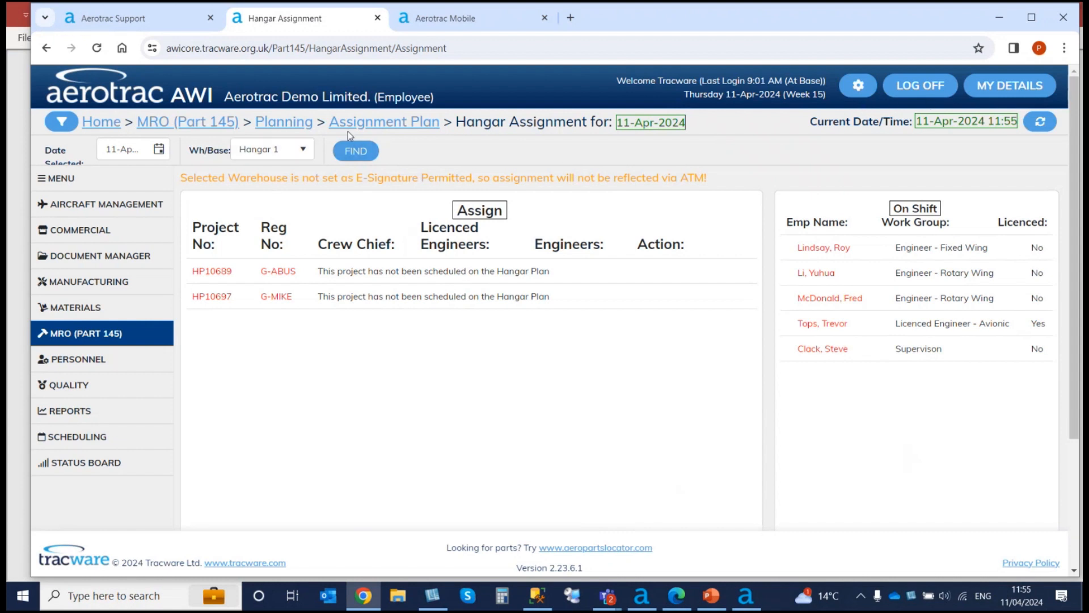
pyautogui.click(95, 125)
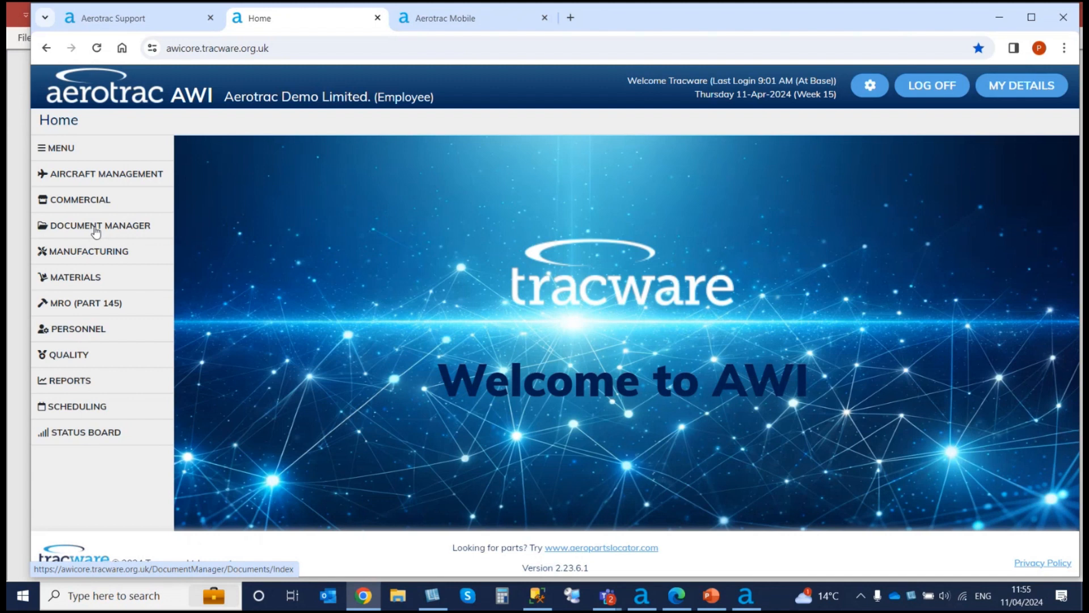
pyautogui.click(95, 178)
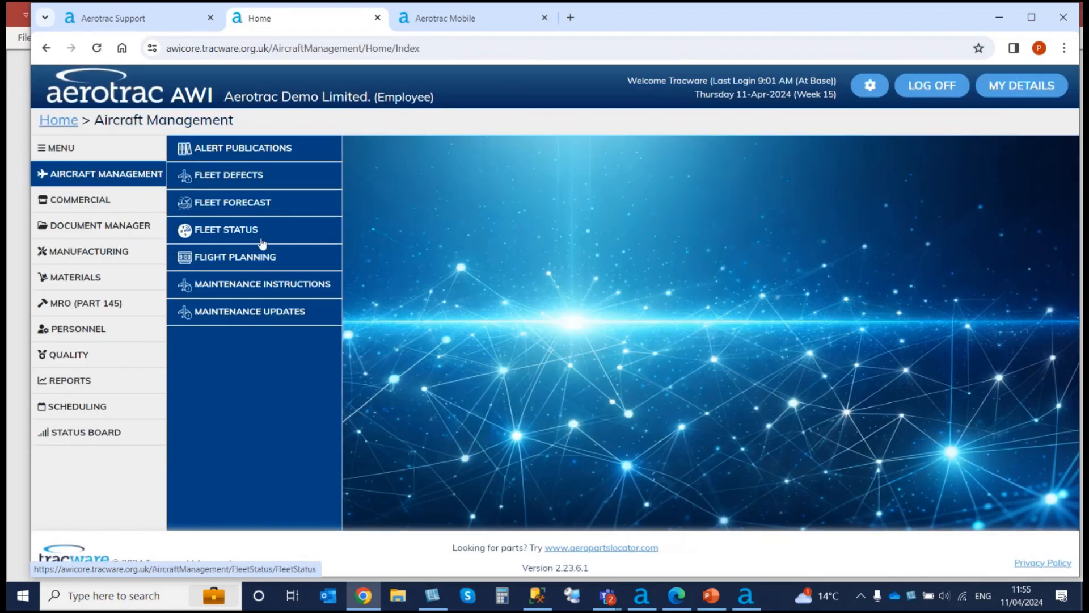
pyautogui.click(232, 234)
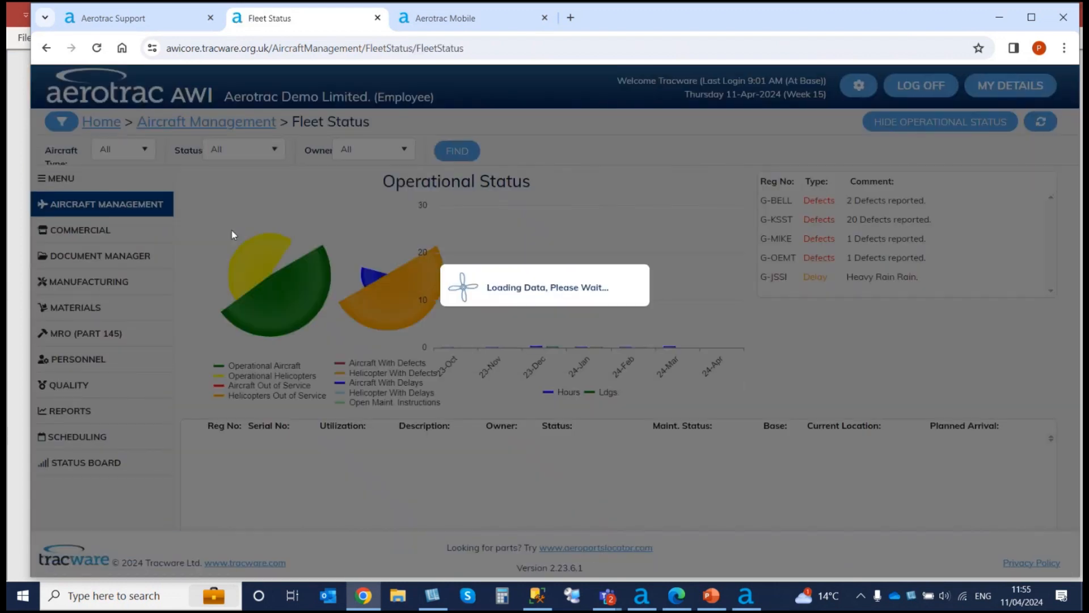
pyautogui.scroll(-3, 401, 347)
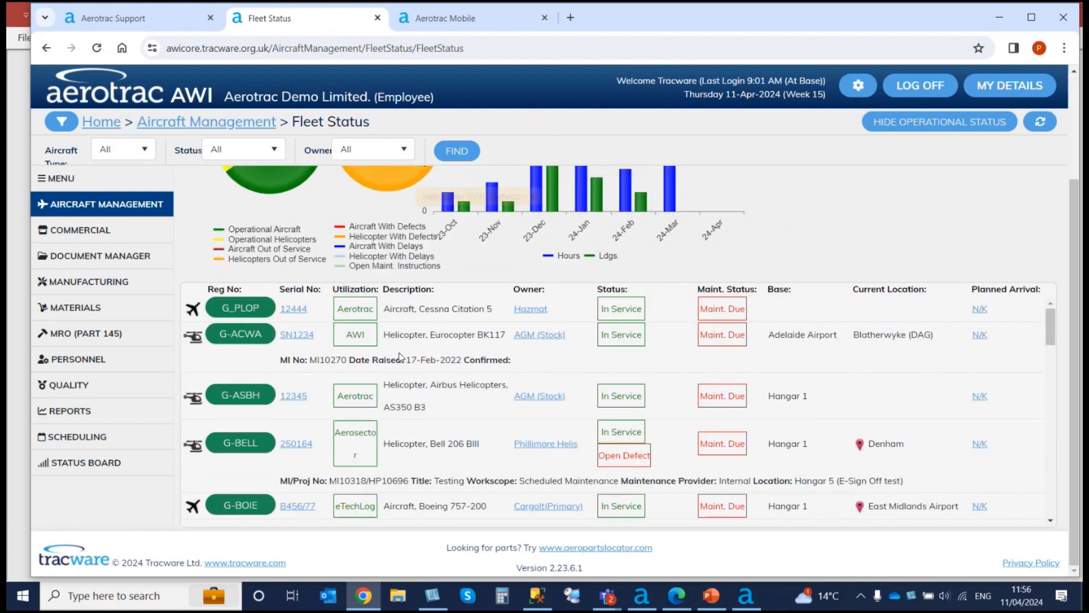
pyautogui.scroll(3, 393, 349)
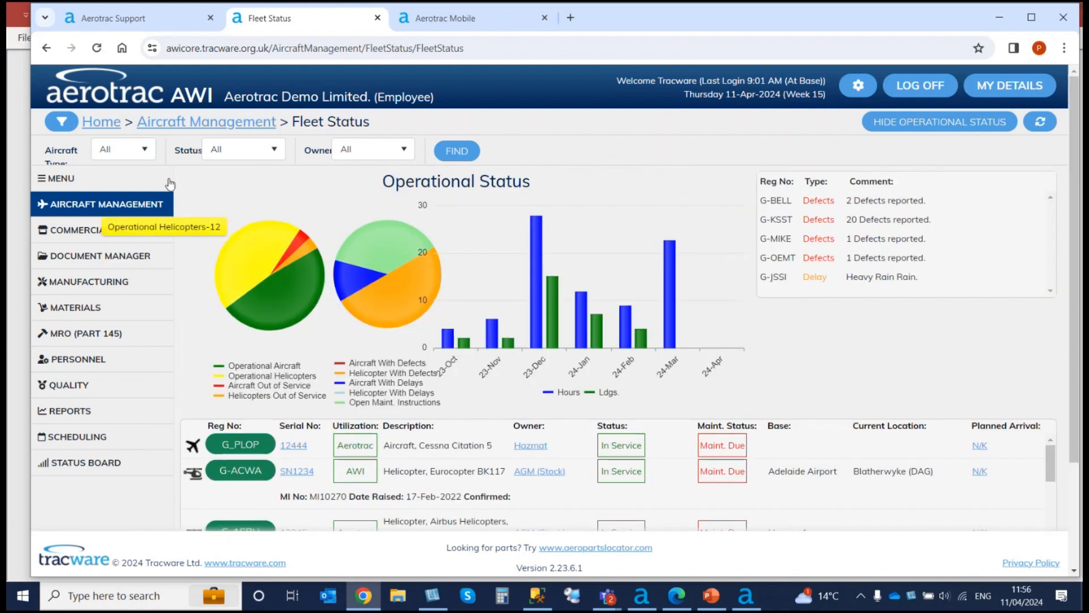
# Step: Open the Fleet Forecast, view the details of G-EHMS's EASA/MD902 task on 16 April, and close them
pyautogui.click(165, 124)
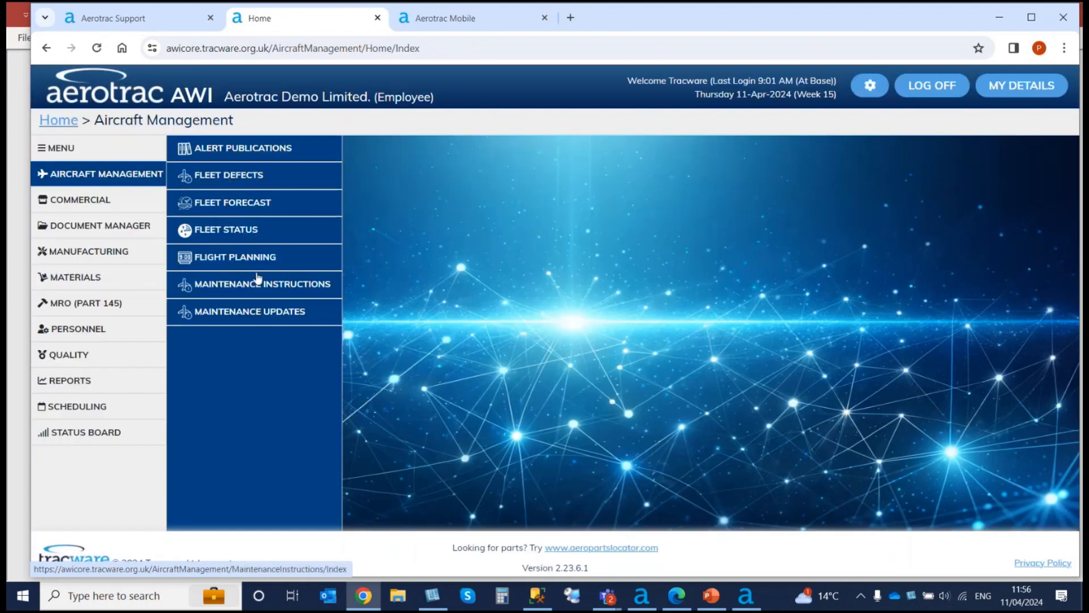
pyautogui.click(229, 201)
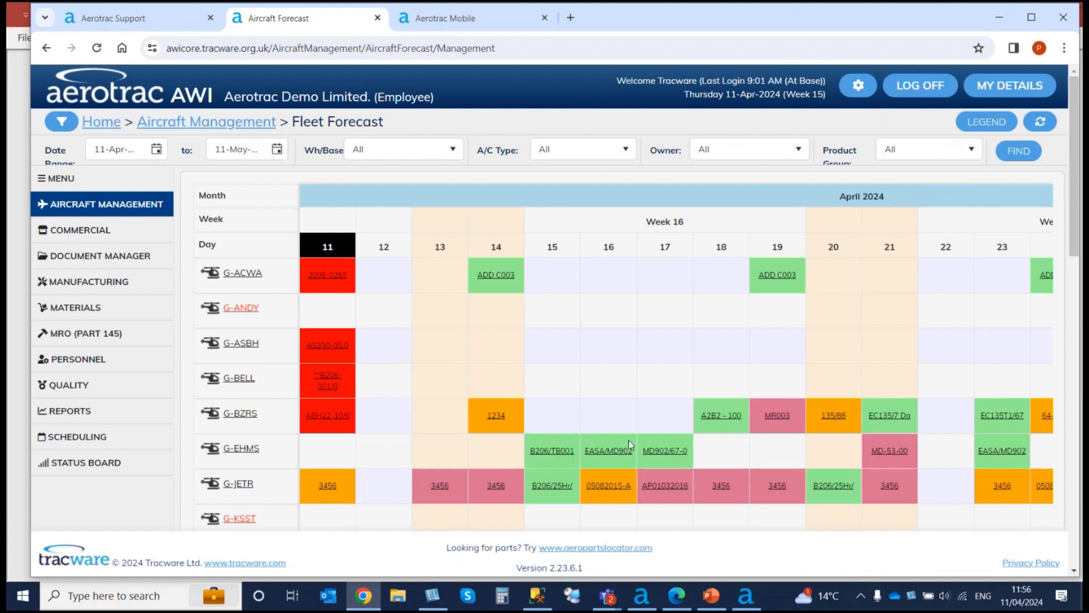
pyautogui.click(617, 453)
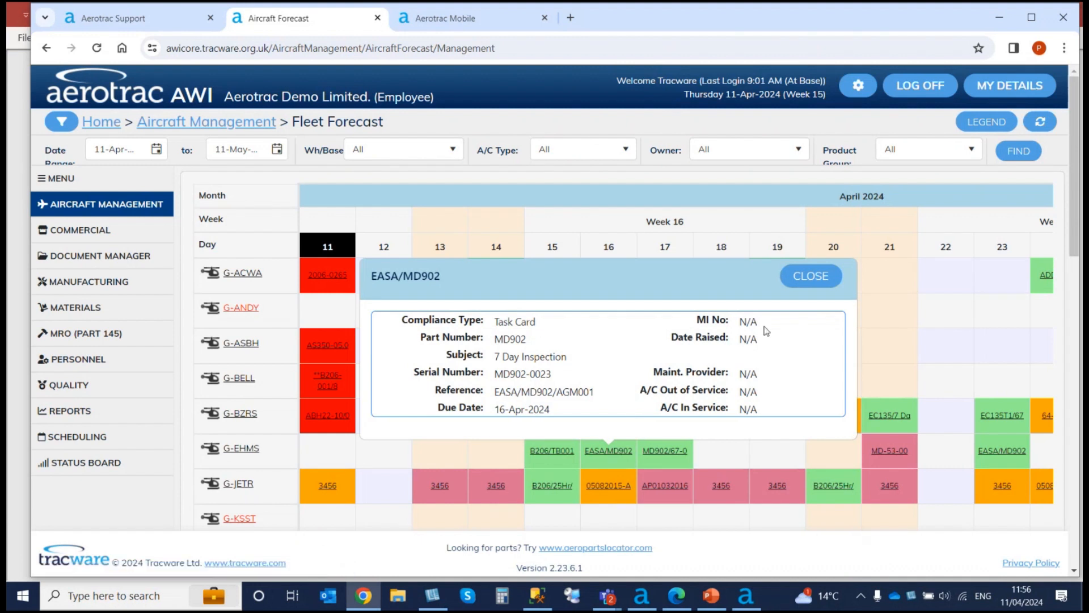
pyautogui.click(811, 278)
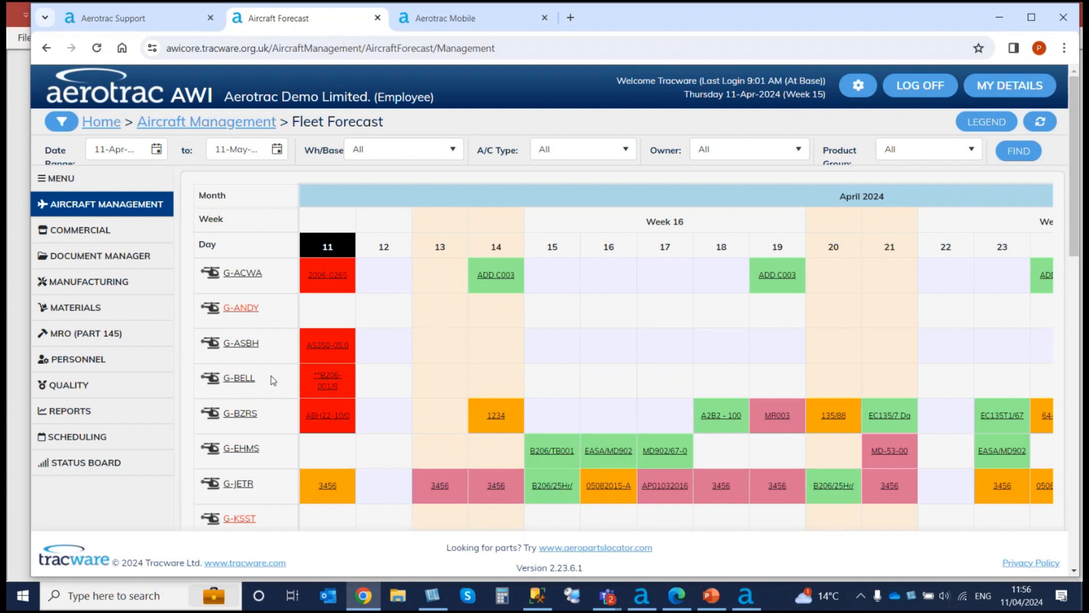
# Step: Review the bay setup and line project model in the Hangar Configuration for Hangar 1, and return to MRO (Part 145)
pyautogui.click(99, 334)
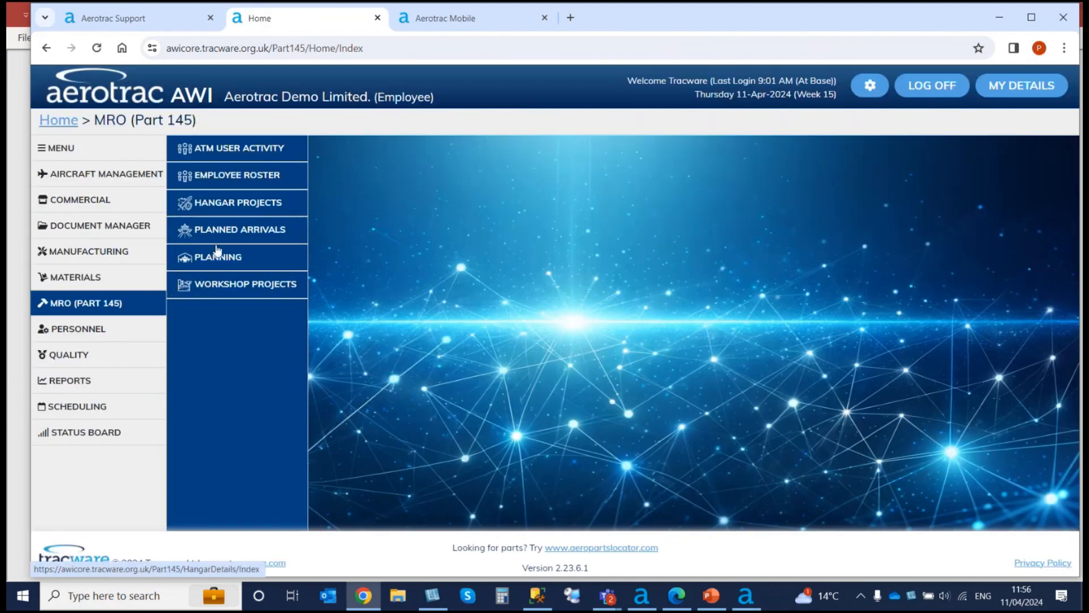
pyautogui.click(235, 258)
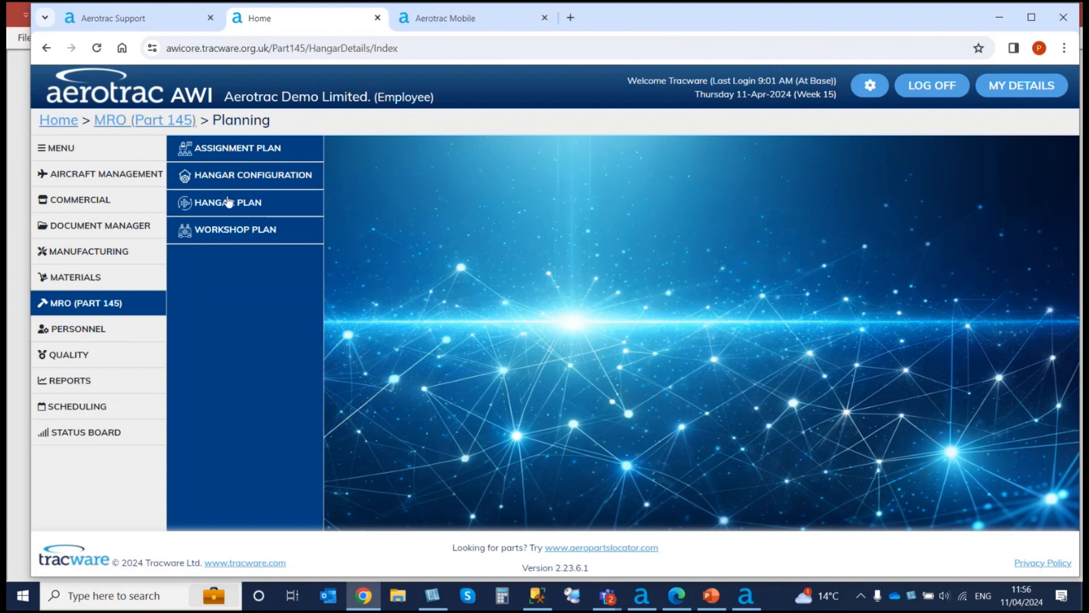
pyautogui.click(236, 179)
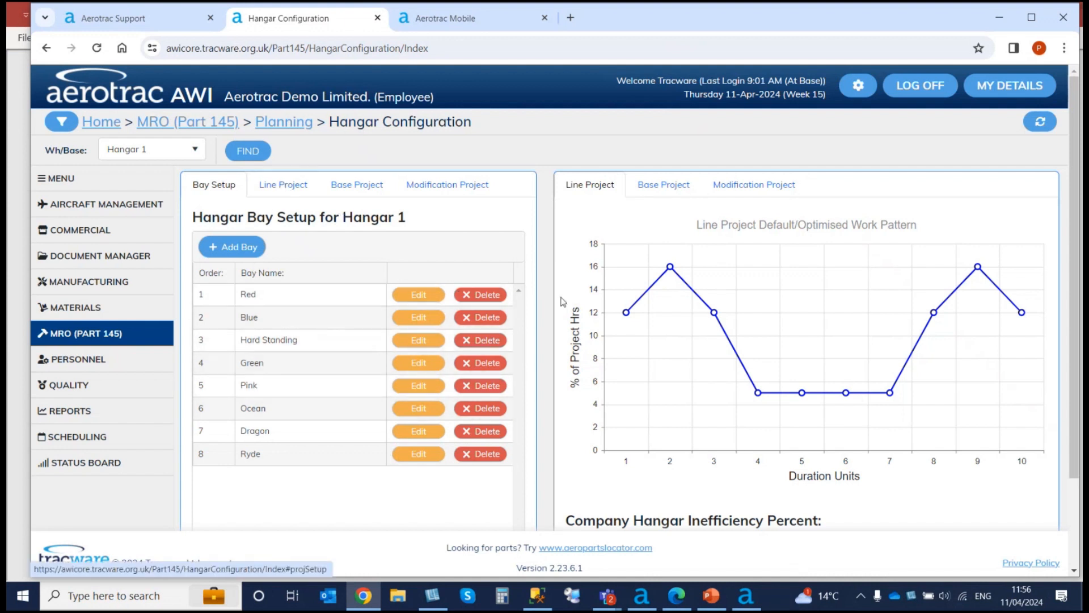
pyautogui.click(284, 191)
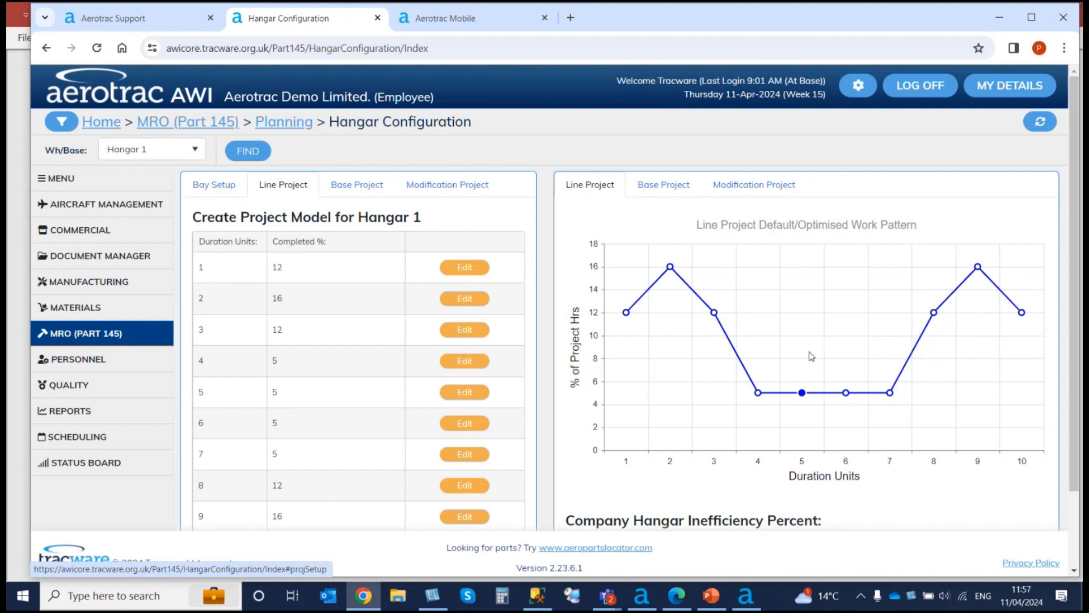
pyautogui.click(117, 336)
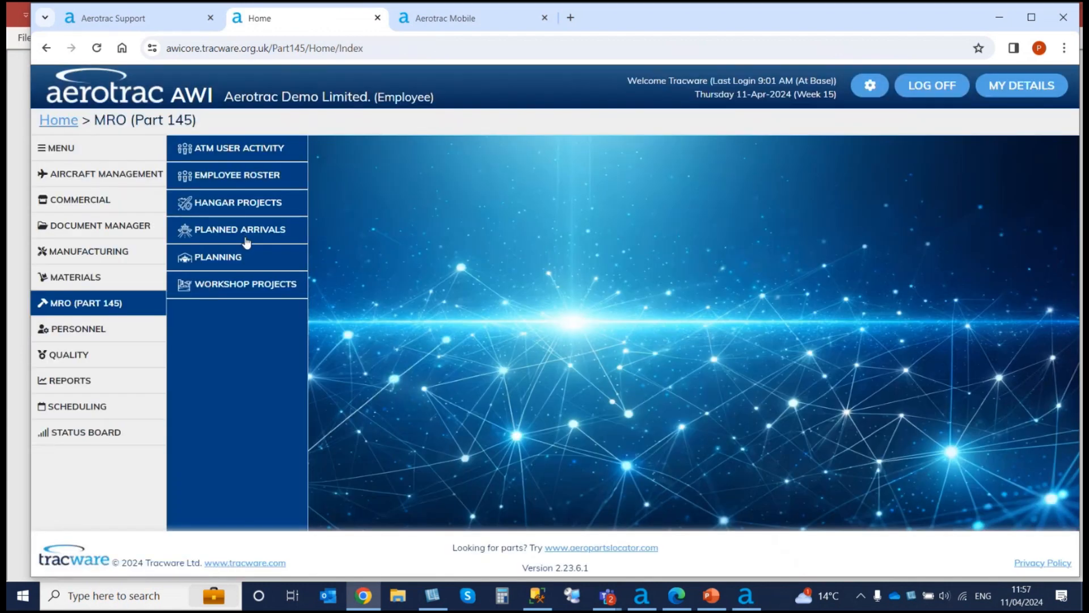
# Step: Open the Hangar Plan for Hangar 1 and examine the bay schedule, man-hour and available resource rows
pyautogui.click(236, 258)
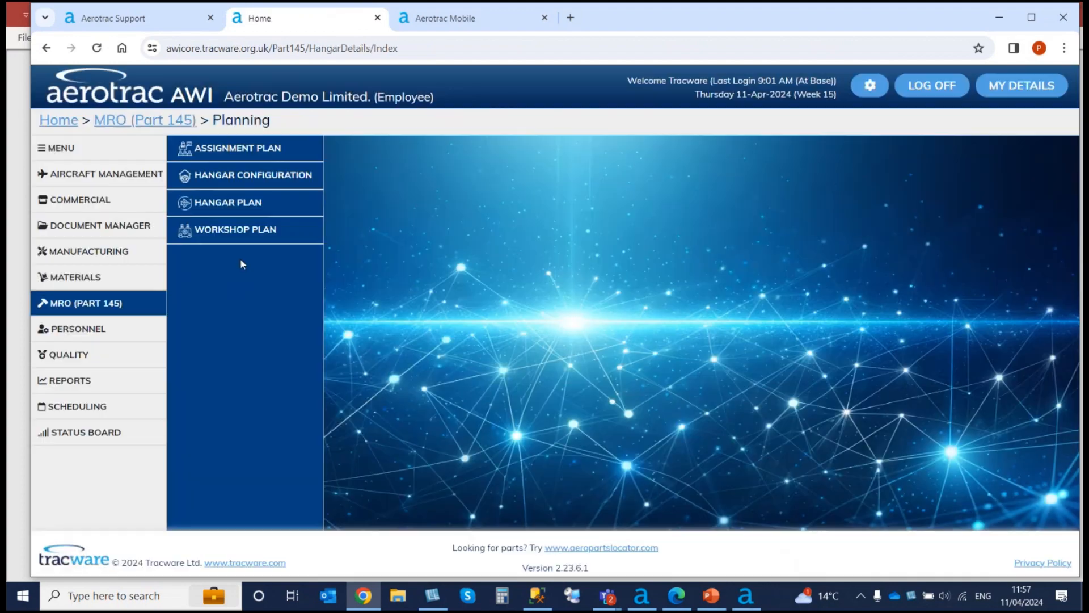
pyautogui.click(244, 205)
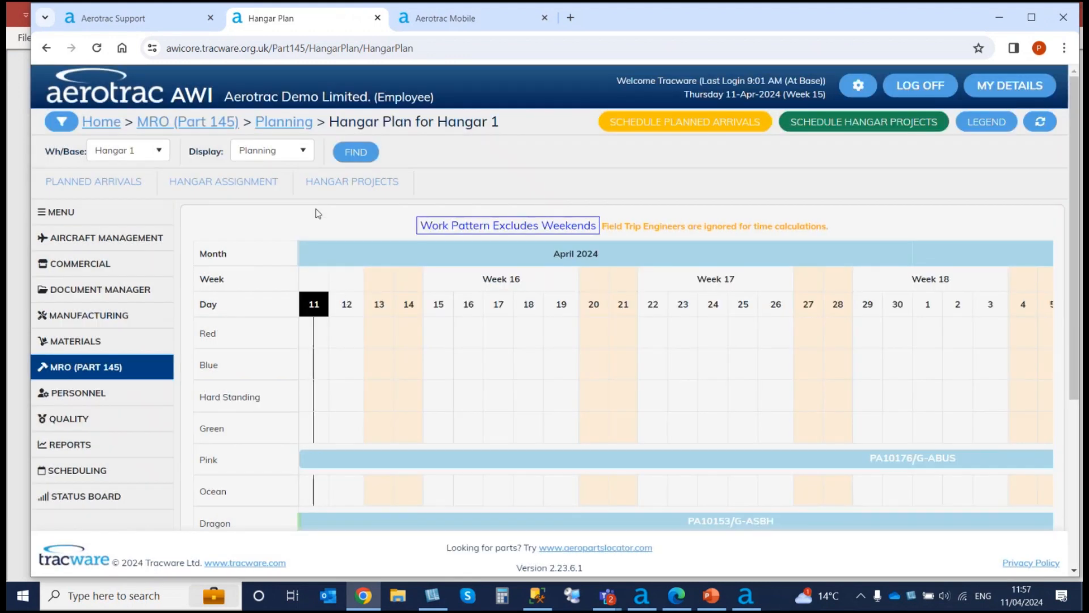
pyautogui.scroll(-3, 561, 347)
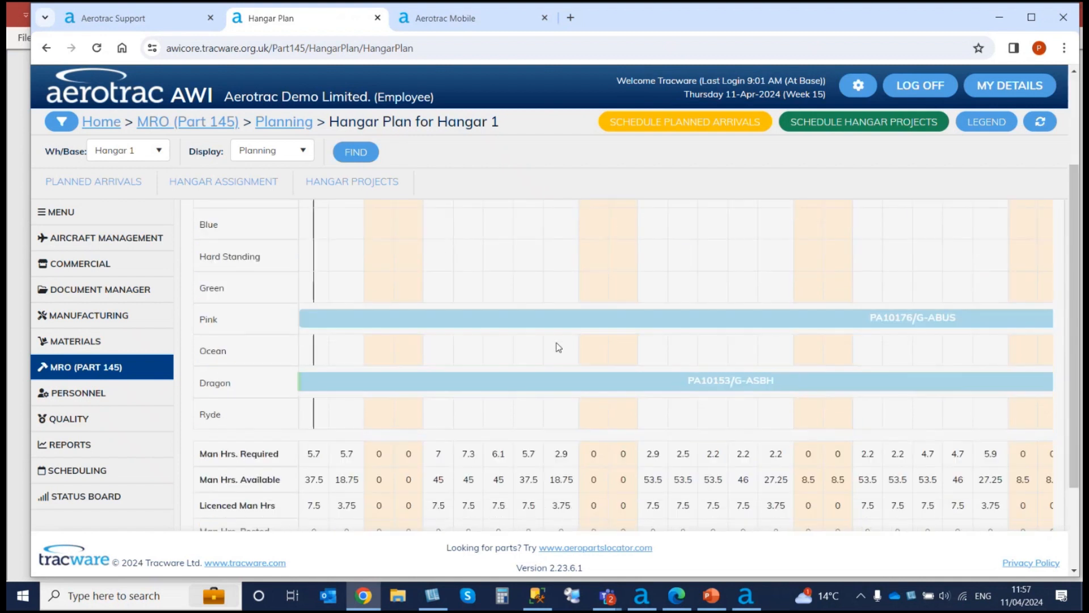
pyautogui.scroll(3, 562, 342)
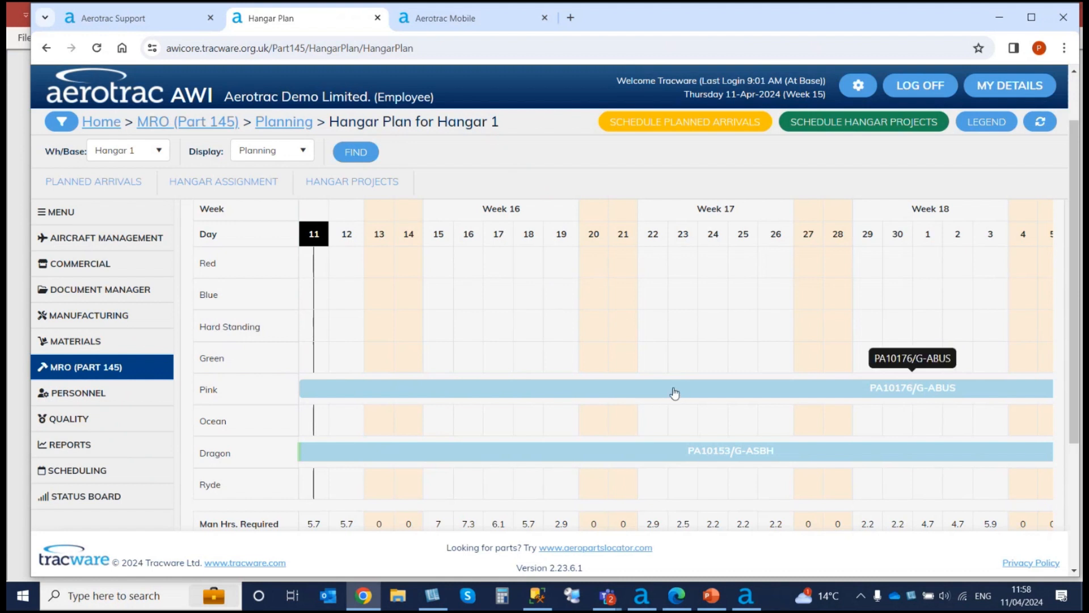
pyautogui.scroll(-4, 611, 360)
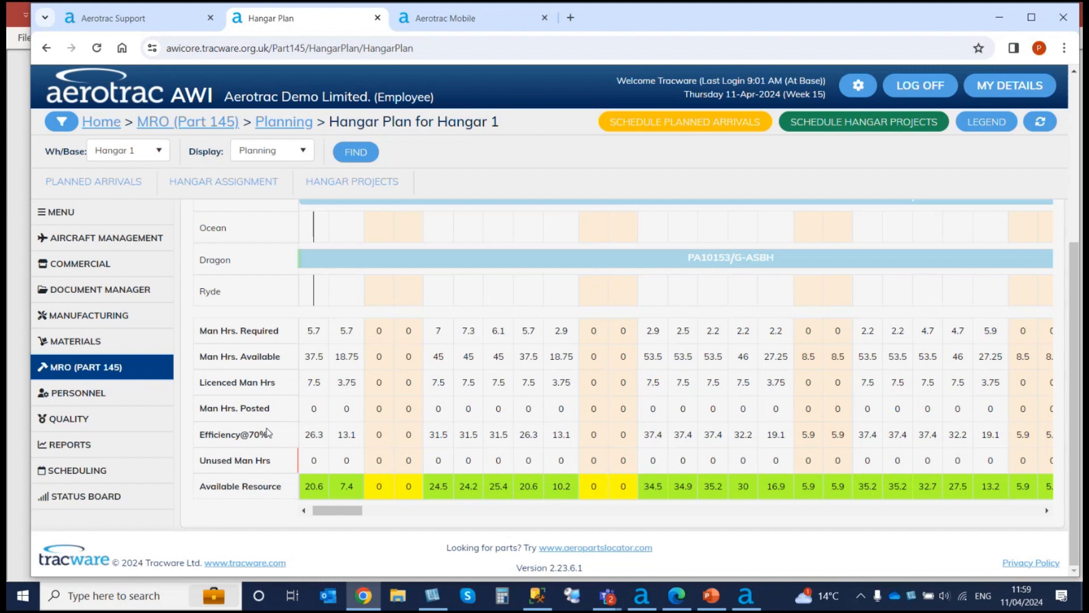
# Step: Open the Document Manager, and switch to the Aerotrac Mobile page in the browser
pyautogui.click(100, 292)
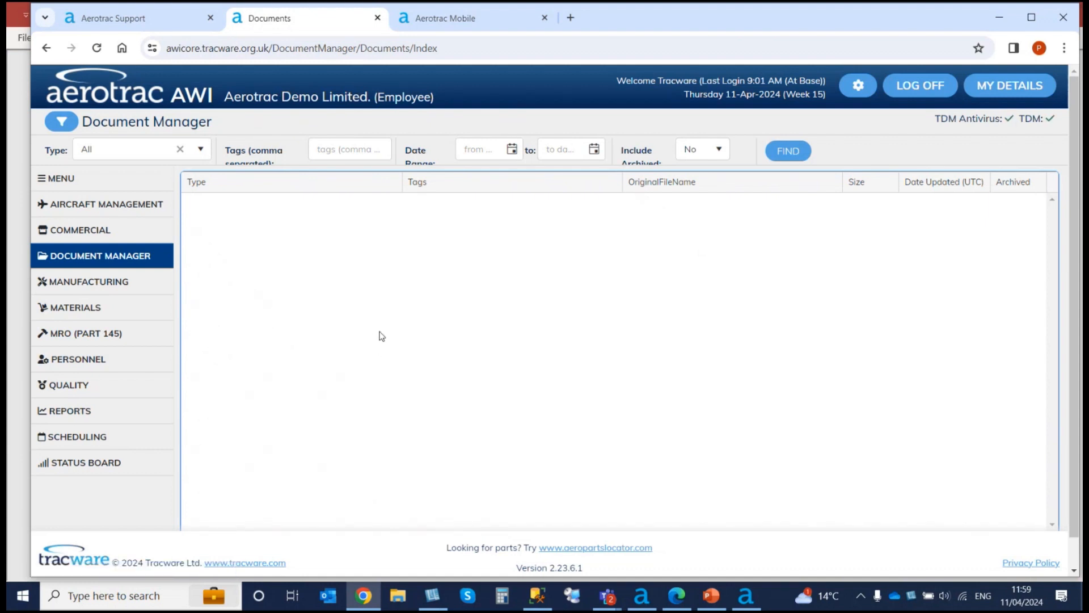
pyautogui.click(426, 25)
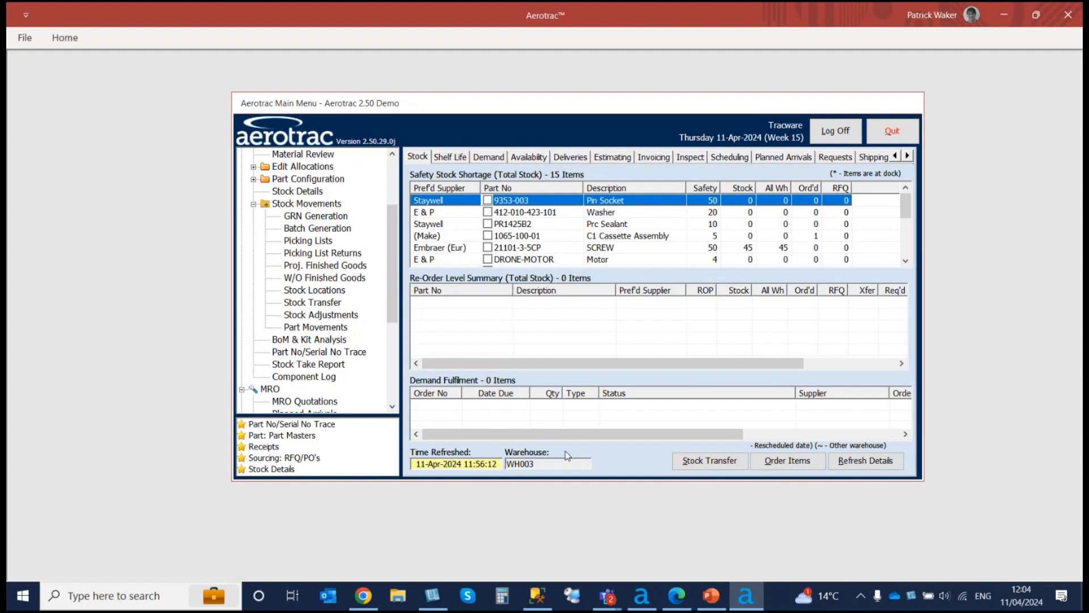
# Step: Switch to the Aircraft Maintenance presentation in PowerPoint, start the slide show from the current slide, and advance to the "Thank you for attending." slide
pyautogui.click(712, 597)
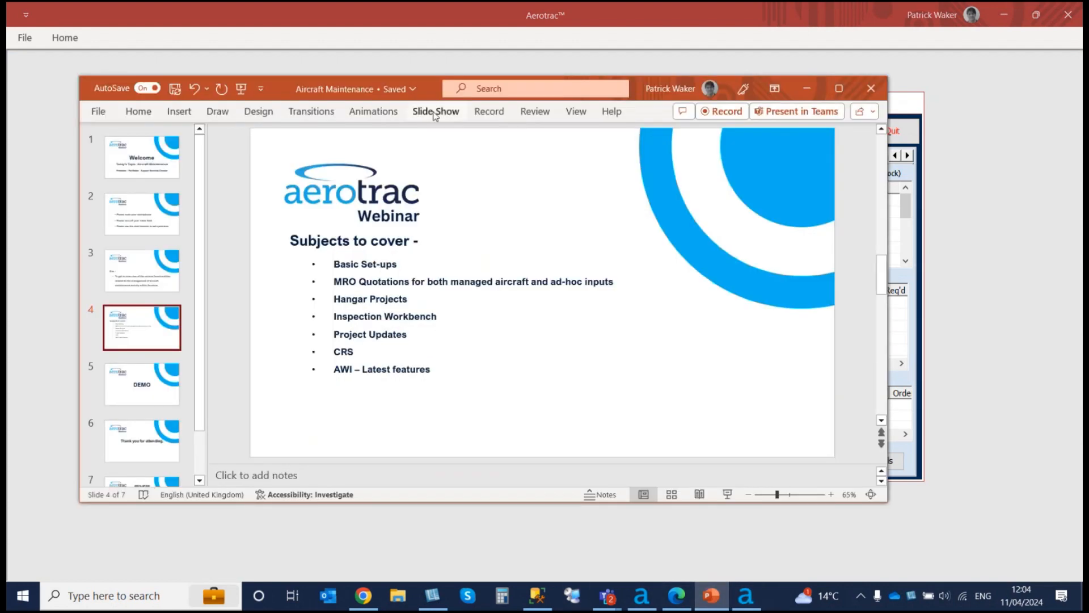
pyautogui.click(436, 114)
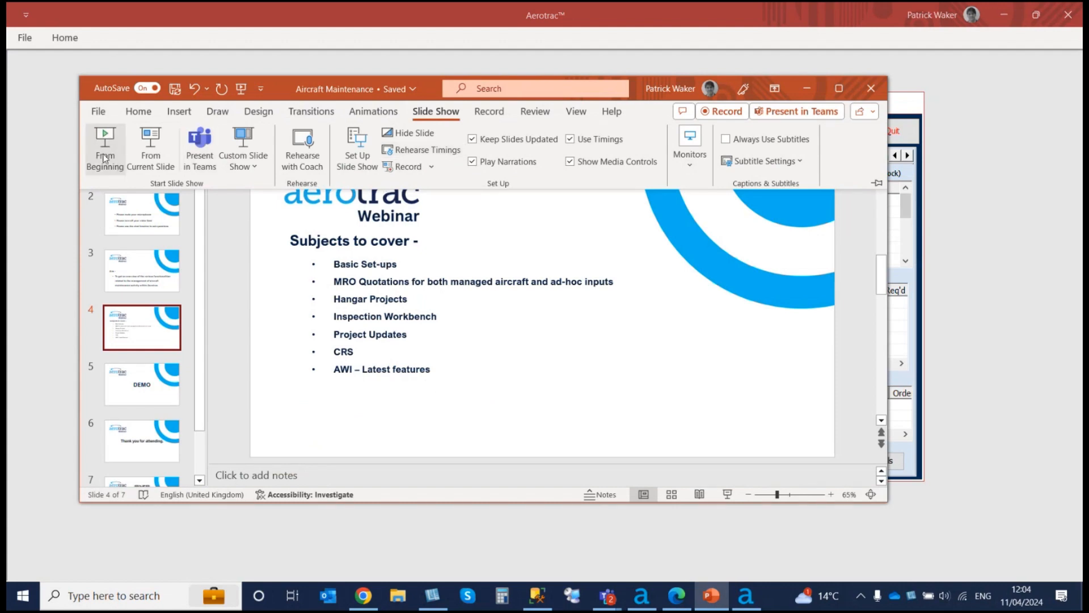
pyautogui.click(149, 148)
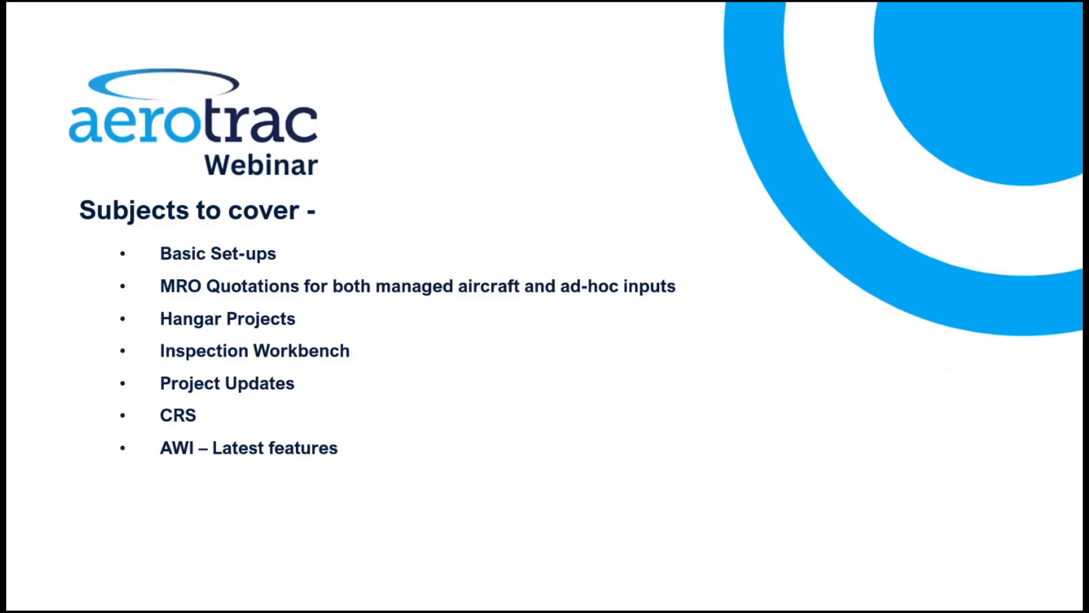
pyautogui.press('Right')
pyautogui.press('Right')
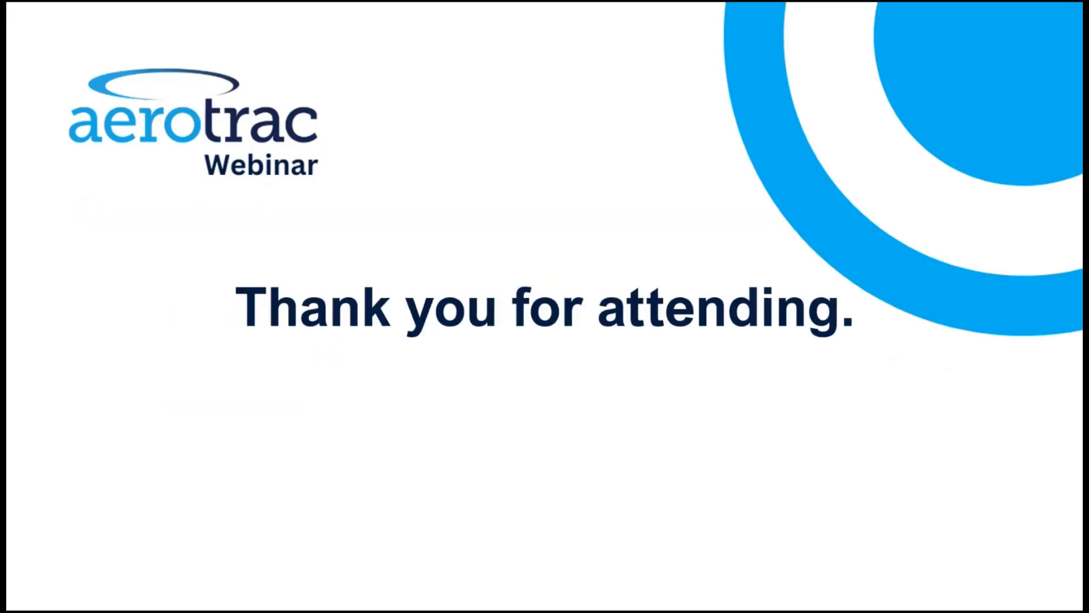